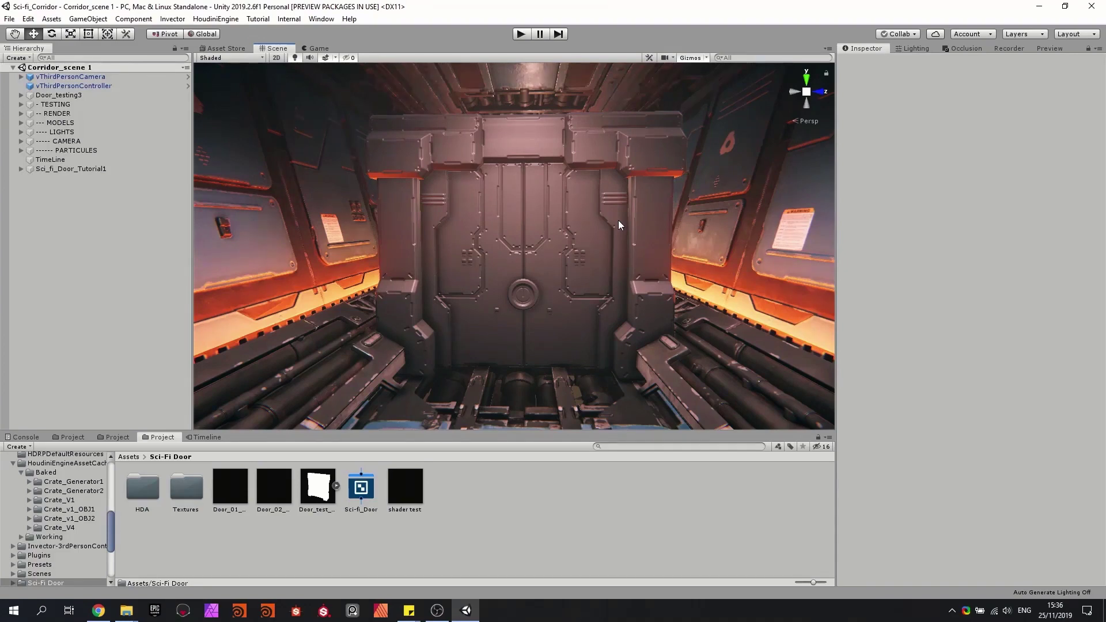
{"action": "right_click_drag", "start_coordinate": [608, 233], "coordinate": [483, 310]}
{"action": "key", "text": "w"}
{"action": "key", "text": "s"}
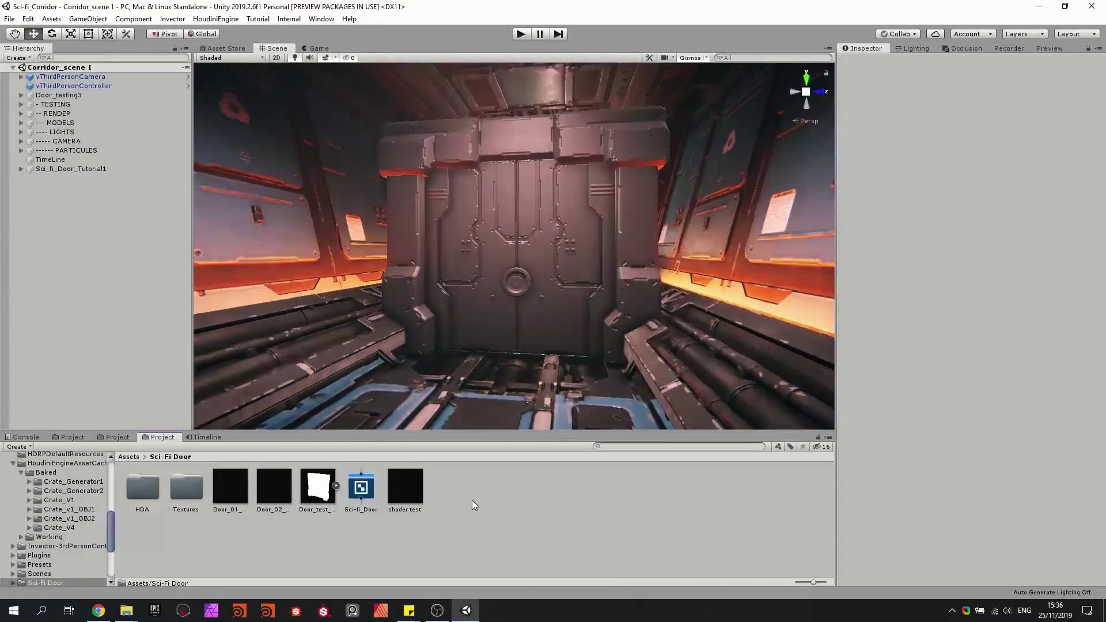
Create a PBR Graph shader named Sci-fi_Door_Shader in the Sci-Fi Door folder.
{"action": "right_click", "coordinate": [452, 493]}
{"action": "mouse_move", "coordinate": [548, 211]}
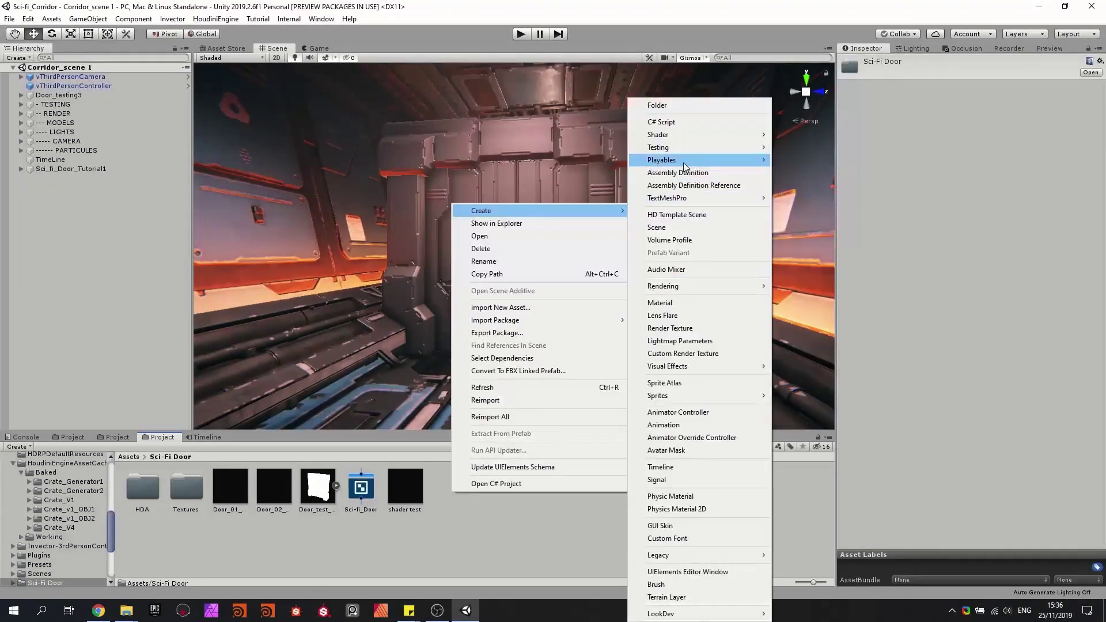
{"action": "mouse_move", "coordinate": [686, 143]}
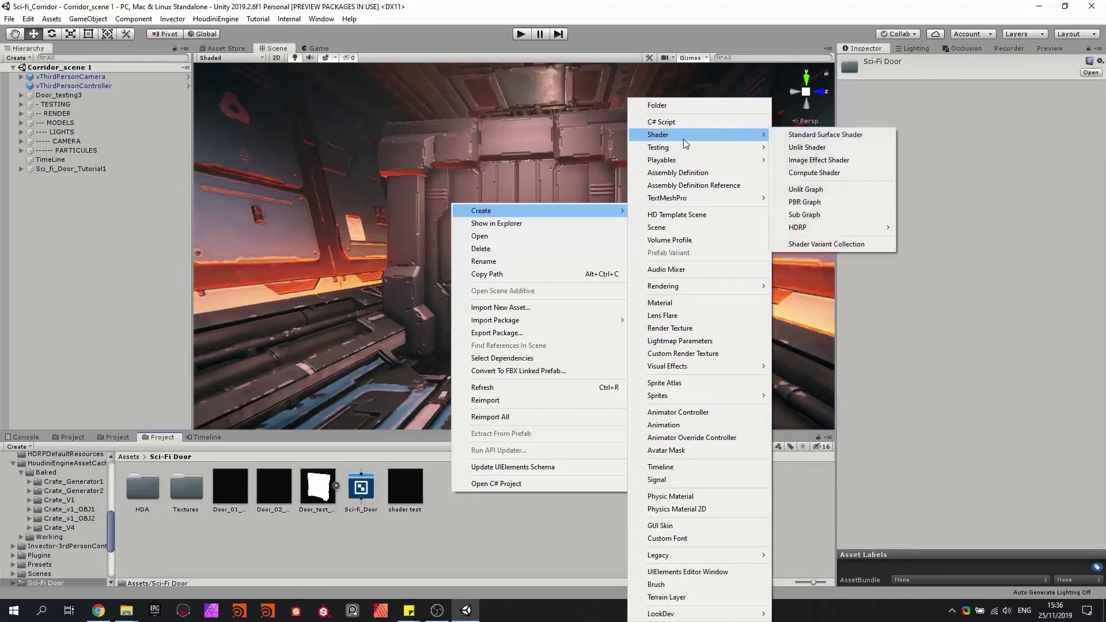
{"action": "left_click", "coordinate": [813, 203]}
{"action": "type", "text": "Sci-fi"}
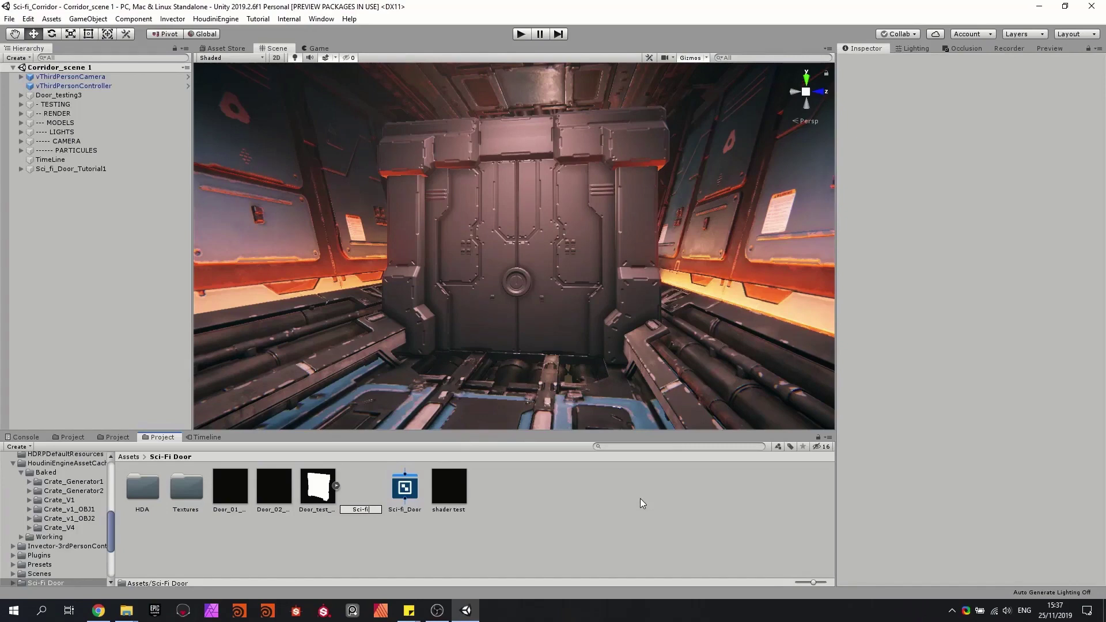
{"action": "type", "text": "_Door_Shader"}
{"action": "key", "text": "Return"}
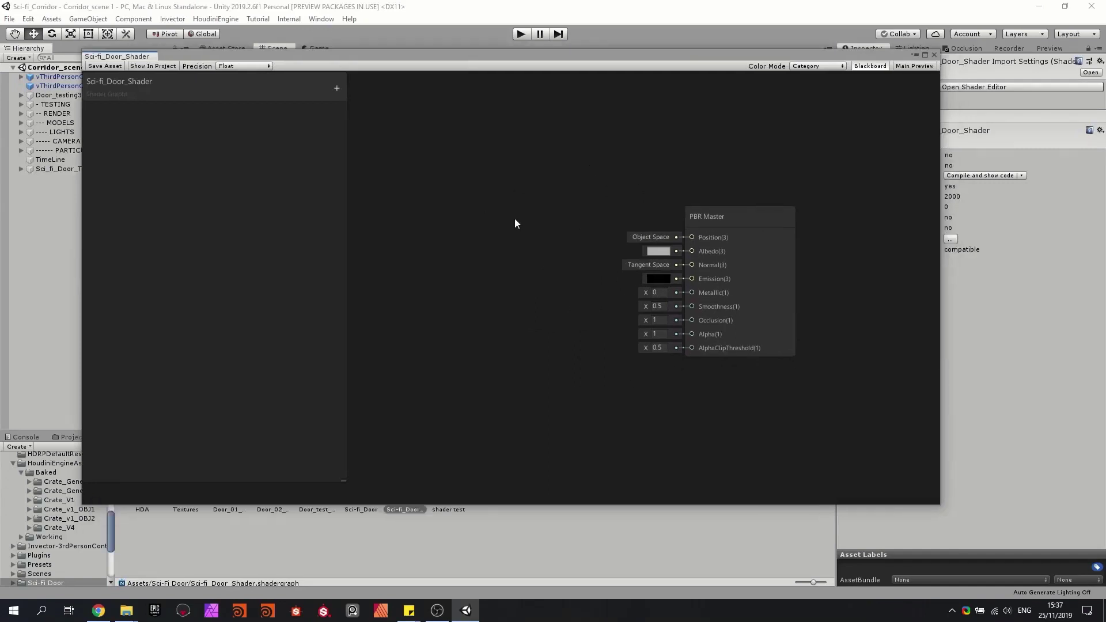
Bring the Door_03 mask and normal textures from the Textures folder into the shader graph as Sample Texture 2D nodes.
{"action": "right_click", "coordinate": [514, 216]}
{"action": "left_click", "coordinate": [483, 174]}
{"action": "middle_click_drag", "start_coordinate": [474, 178], "coordinate": [547, 181]}
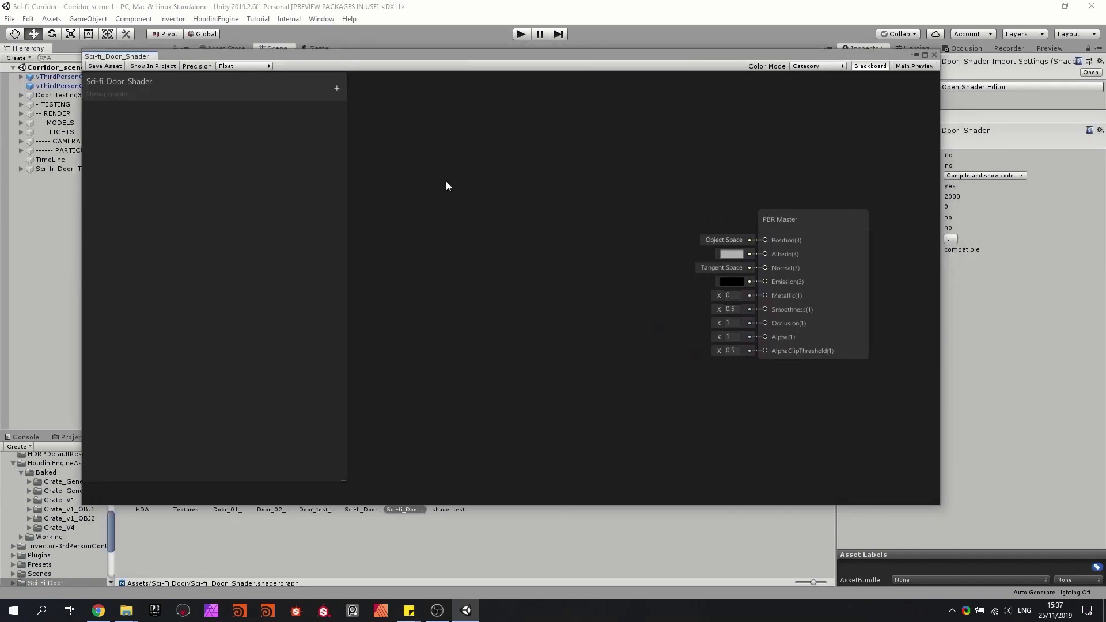
{"action": "left_click_drag", "start_coordinate": [456, 57], "coordinate": [465, 7]}
{"action": "double_click", "coordinate": [184, 500]}
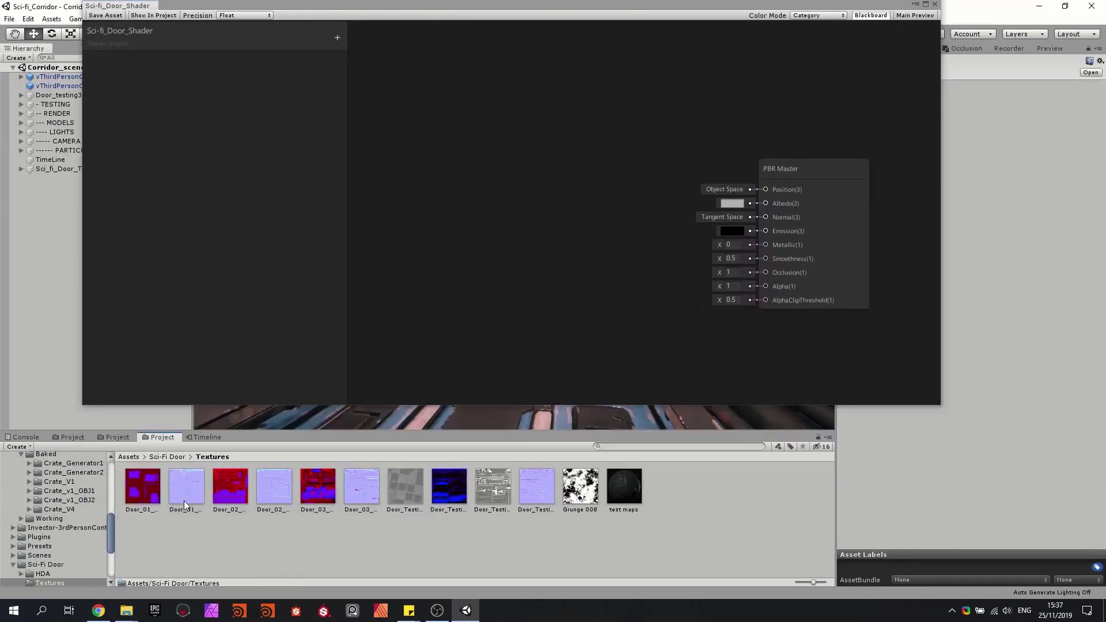
{"action": "left_click_drag", "start_coordinate": [315, 497], "coordinate": [421, 157]}
{"action": "left_click_drag", "start_coordinate": [376, 484], "coordinate": [495, 339]}
{"action": "scroll", "coordinate": [592, 267], "scroll_direction": "down", "scroll_amount": 2}
{"action": "scroll", "coordinate": [593, 267], "scroll_direction": "down", "scroll_amount": 1}
Enlarge the shader graph window to fit both texture nodes, and select the mask's Sample Texture 2D node.
{"action": "right_click", "coordinate": [609, 240]}
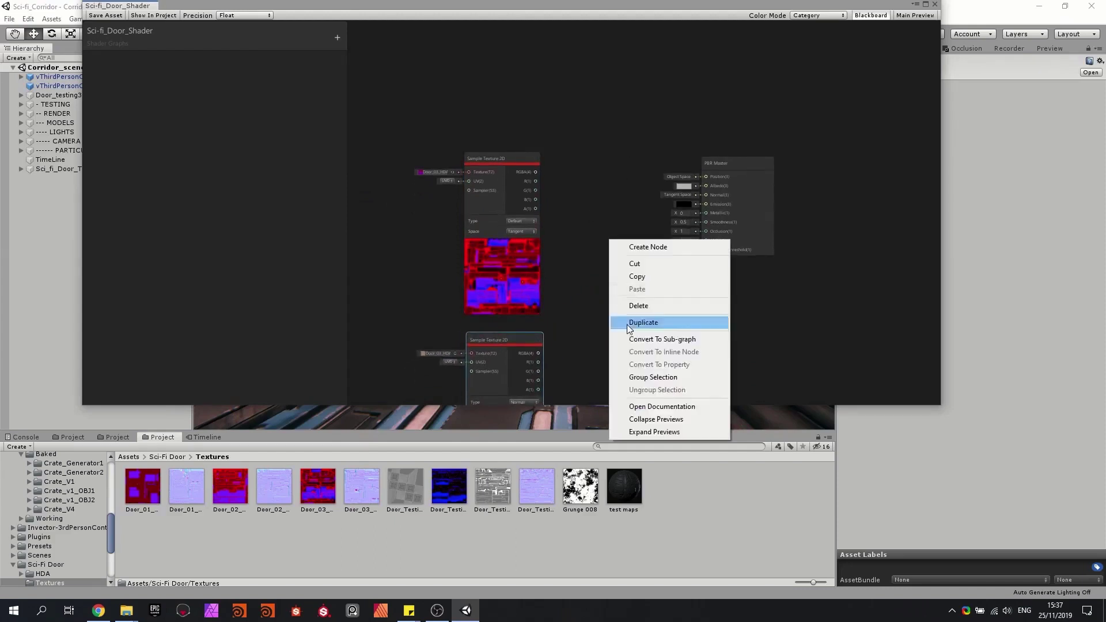
{"action": "left_click", "coordinate": [967, 381]}
{"action": "left_click_drag", "start_coordinate": [940, 403], "coordinate": [971, 506]}
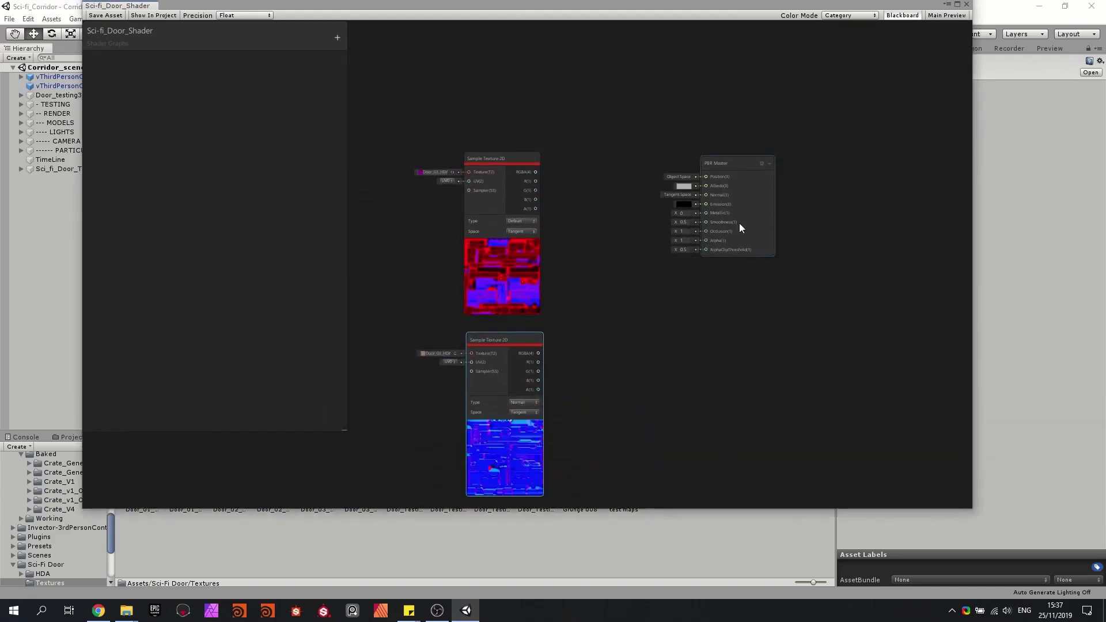
{"action": "left_click", "coordinate": [617, 187]}
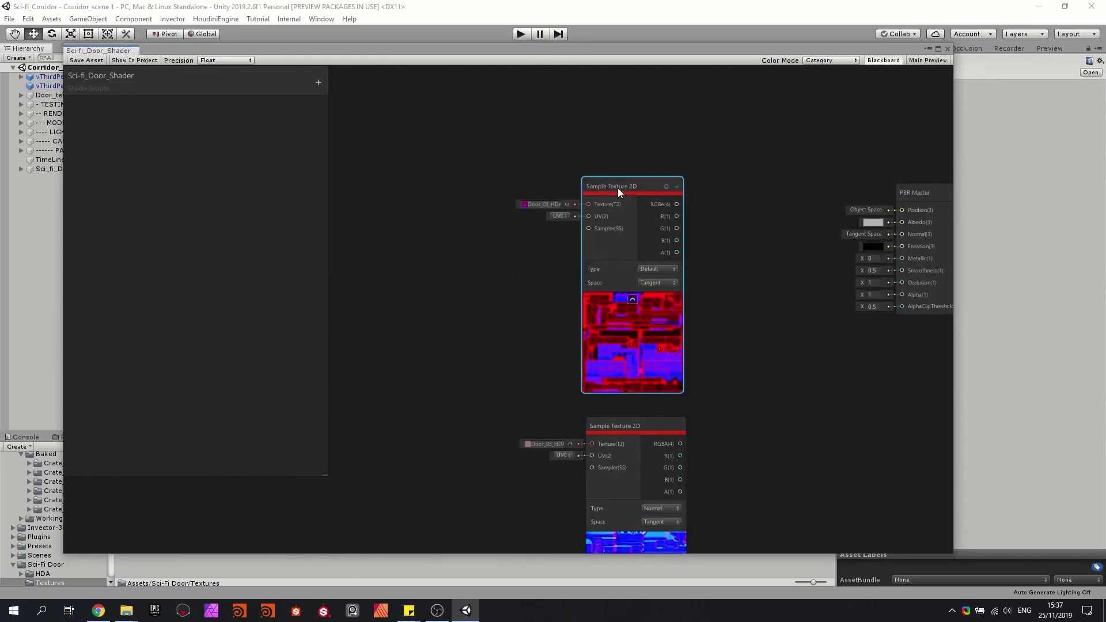
Add an exposed Texture2D property named Mask Texture and search for "Door" among its default textures.
{"action": "left_click", "coordinate": [318, 83]}
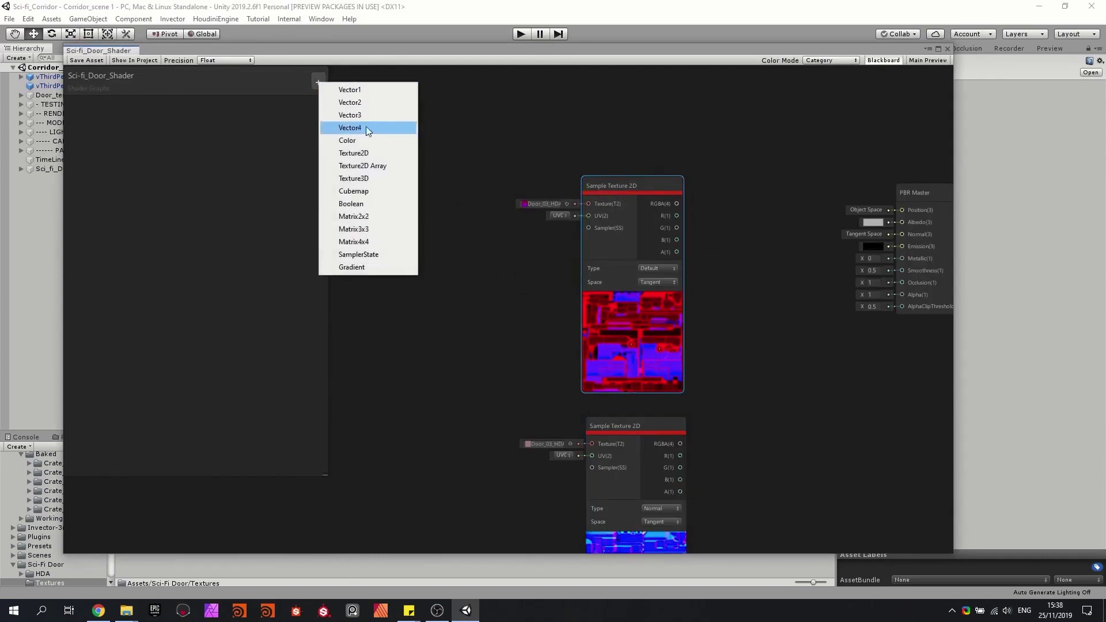
{"action": "left_click", "coordinate": [375, 154]}
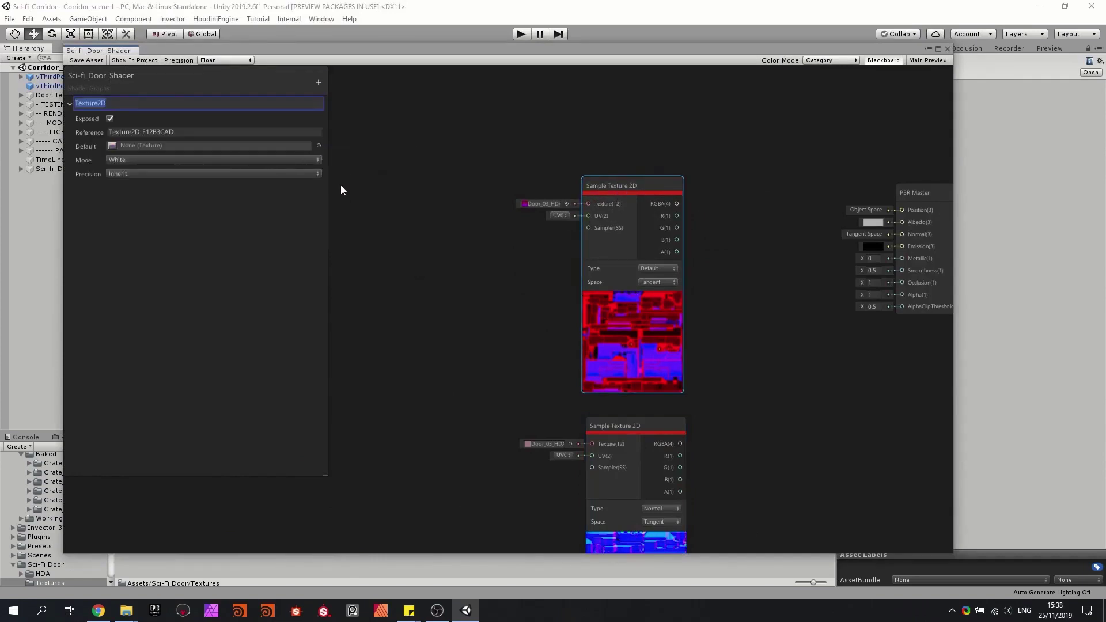
{"action": "type", "text": "Mask Texture"}
{"action": "key", "text": "Return"}
{"action": "left_click", "coordinate": [319, 145]}
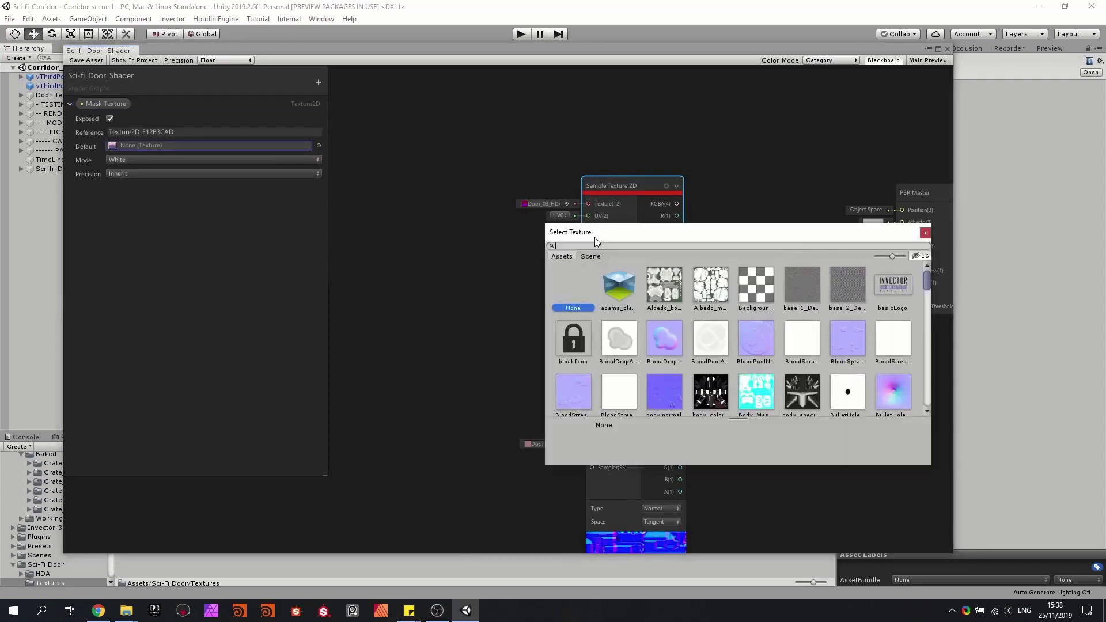
{"action": "type", "text": "Door"}
Place the Mask Texture property in the graph and connect it to the mask sampler's Texture input.
{"action": "left_click_drag", "start_coordinate": [115, 105], "coordinate": [602, 205]}
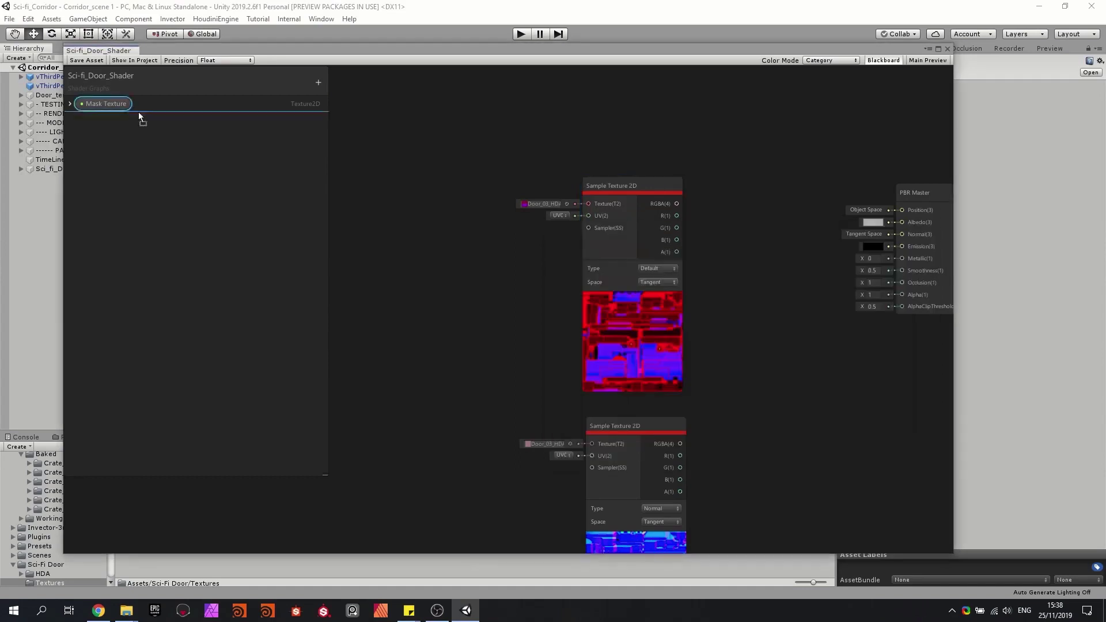
{"action": "scroll", "coordinate": [506, 211], "scroll_direction": "up", "scroll_amount": 1}
{"action": "left_click_drag", "start_coordinate": [515, 170], "coordinate": [549, 201]}
{"action": "middle_click_drag", "start_coordinate": [486, 339], "coordinate": [496, 273]}
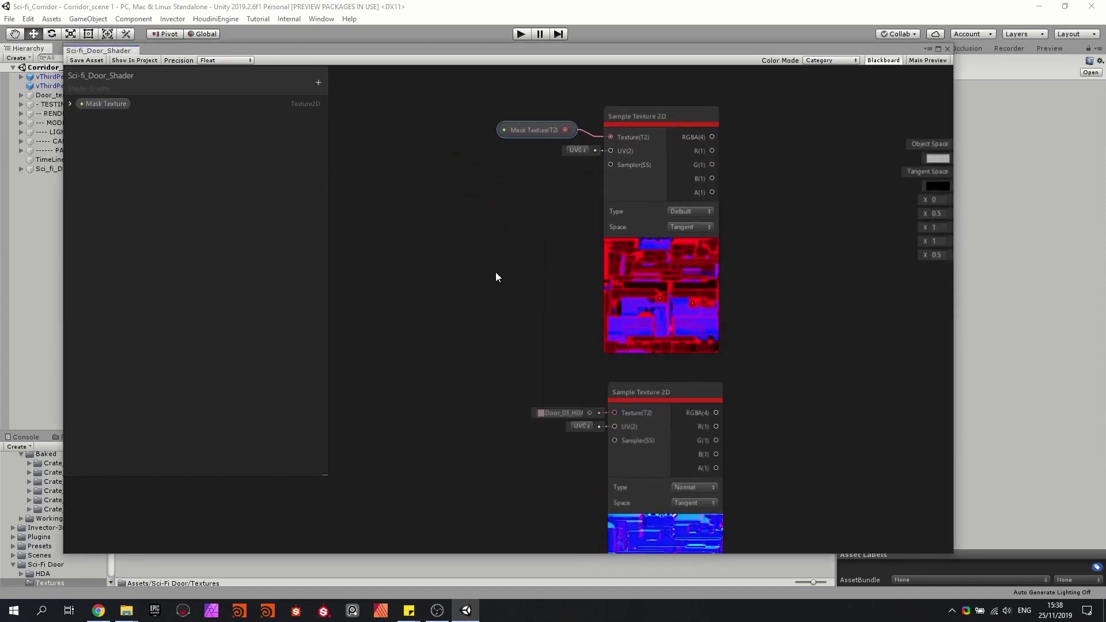
Add a Texture2D property named Normal Texture and connect it to the normal sampler's Texture input.
{"action": "left_click", "coordinate": [319, 84]}
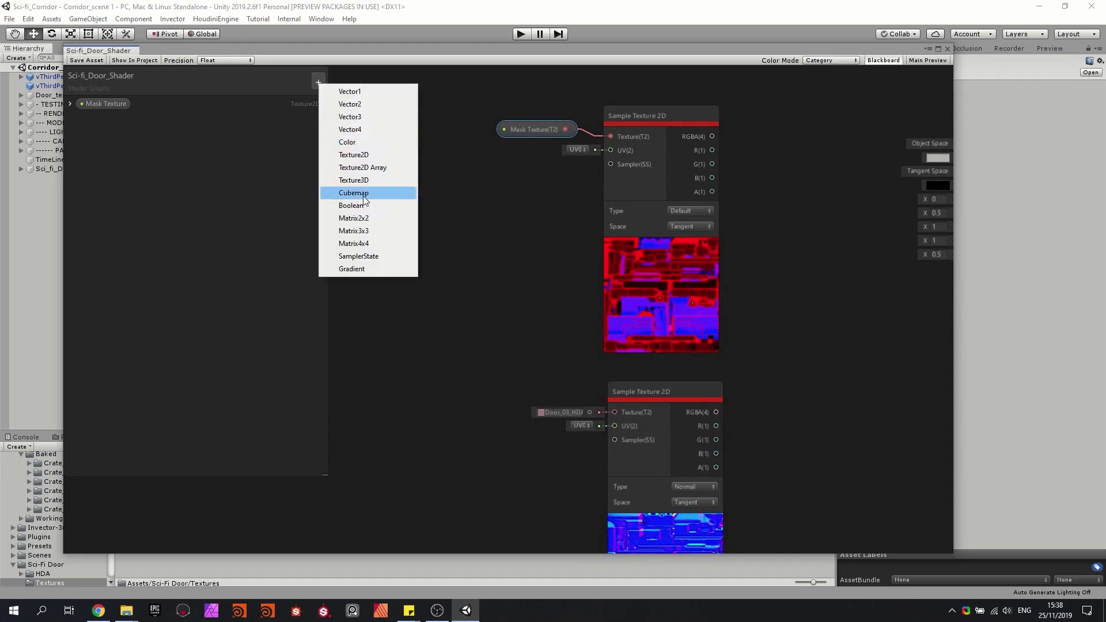
{"action": "left_click", "coordinate": [368, 155]}
{"action": "type", "text": "Normal T"}
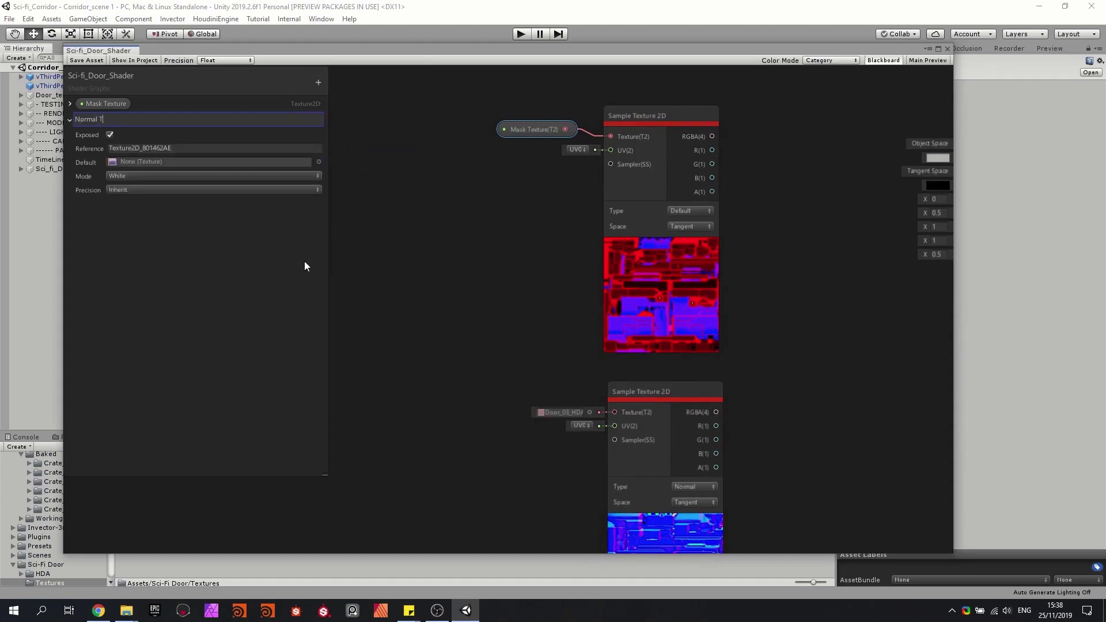
{"action": "type", "text": "exture"}
{"action": "key", "text": "Return"}
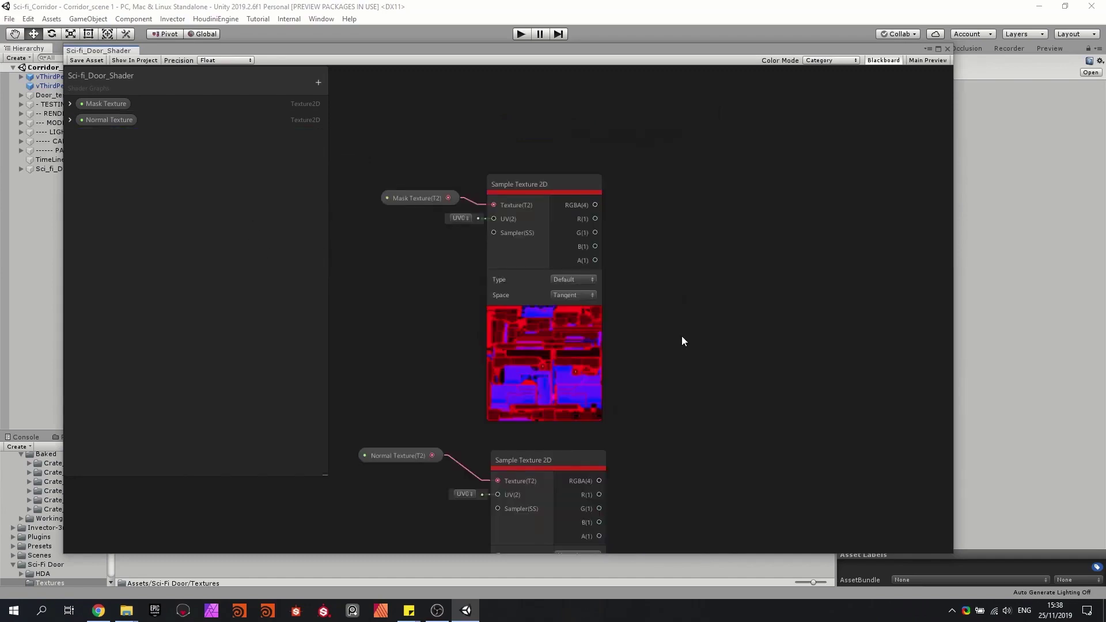
Move the Mask Texture property and its Sample Texture 2D node together, away from the normal texture nodes.
{"action": "scroll", "coordinate": [683, 339], "scroll_direction": "down", "scroll_amount": 3}
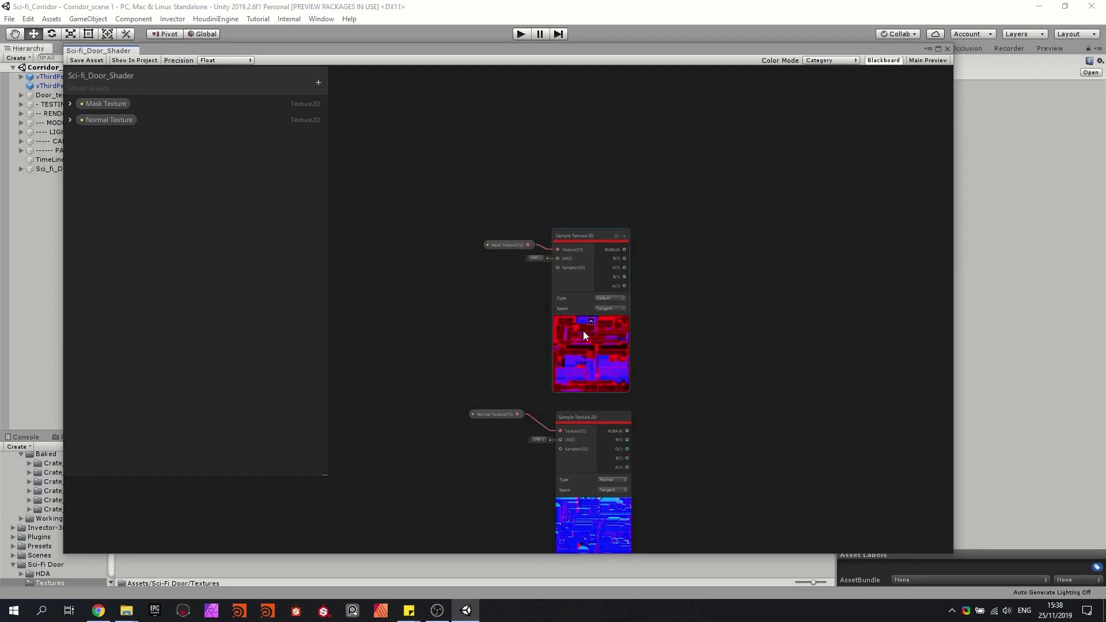
{"action": "mouse_move", "coordinate": [583, 331]}
{"action": "left_mouse_down"}
{"action": "mouse_move", "coordinate": [566, 290]}
{"action": "mouse_move", "coordinate": [578, 325]}
{"action": "left_mouse_up"}
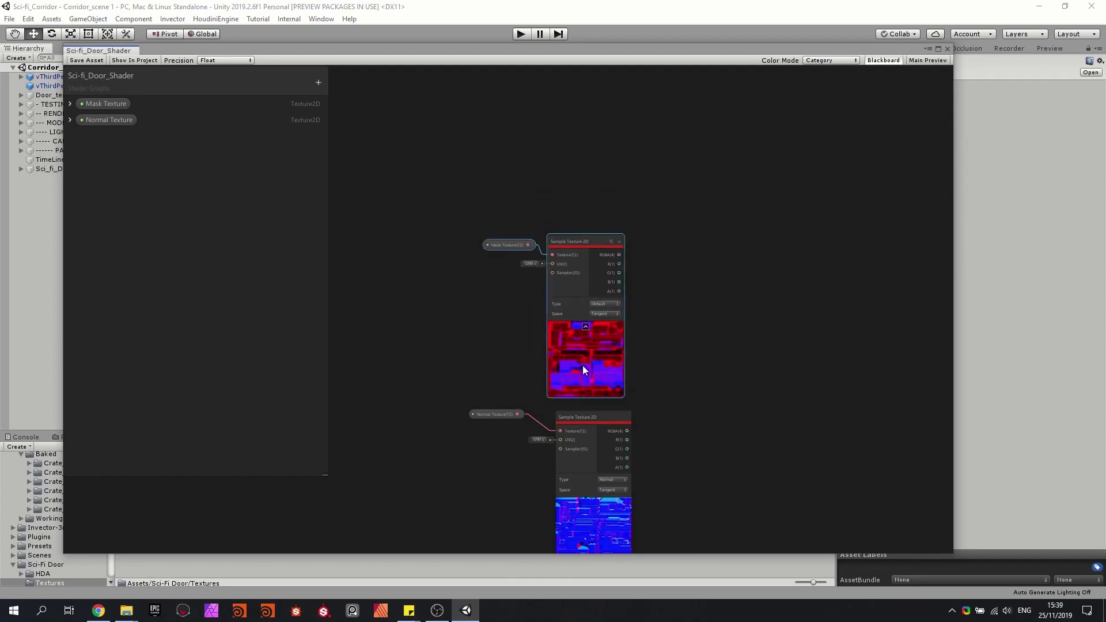
{"action": "left_click_drag", "start_coordinate": [583, 365], "coordinate": [455, 264]}
{"action": "middle_click_drag", "start_coordinate": [526, 206], "coordinate": [557, 270]}
{"action": "scroll", "coordinate": [531, 233], "scroll_direction": "up", "scroll_amount": 3}
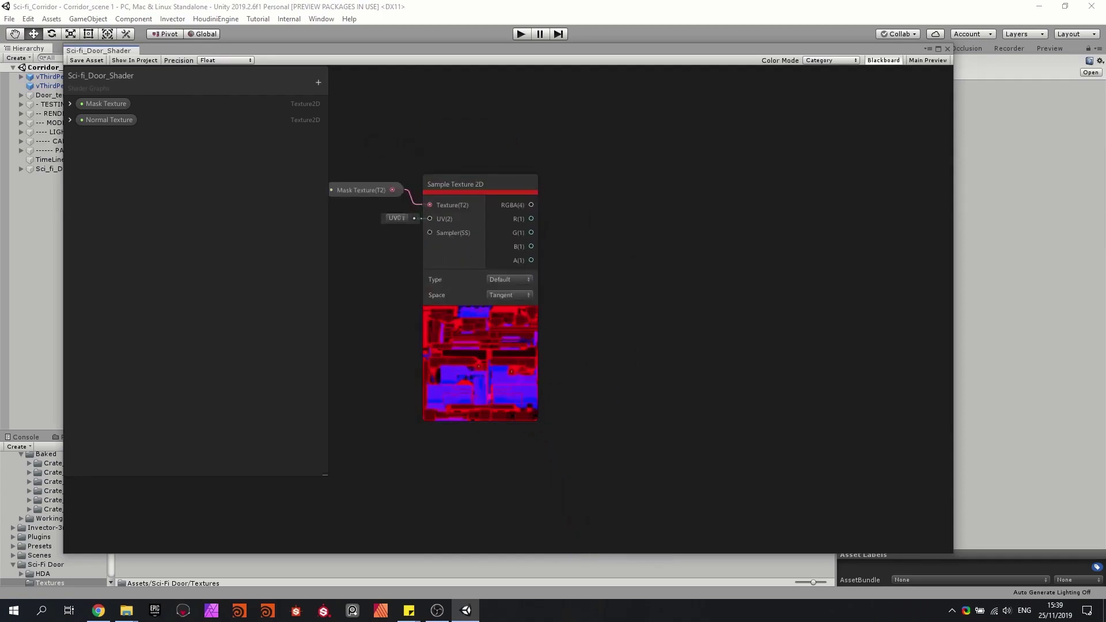
{"action": "middle_click_drag", "start_coordinate": [533, 219], "coordinate": [582, 265]}
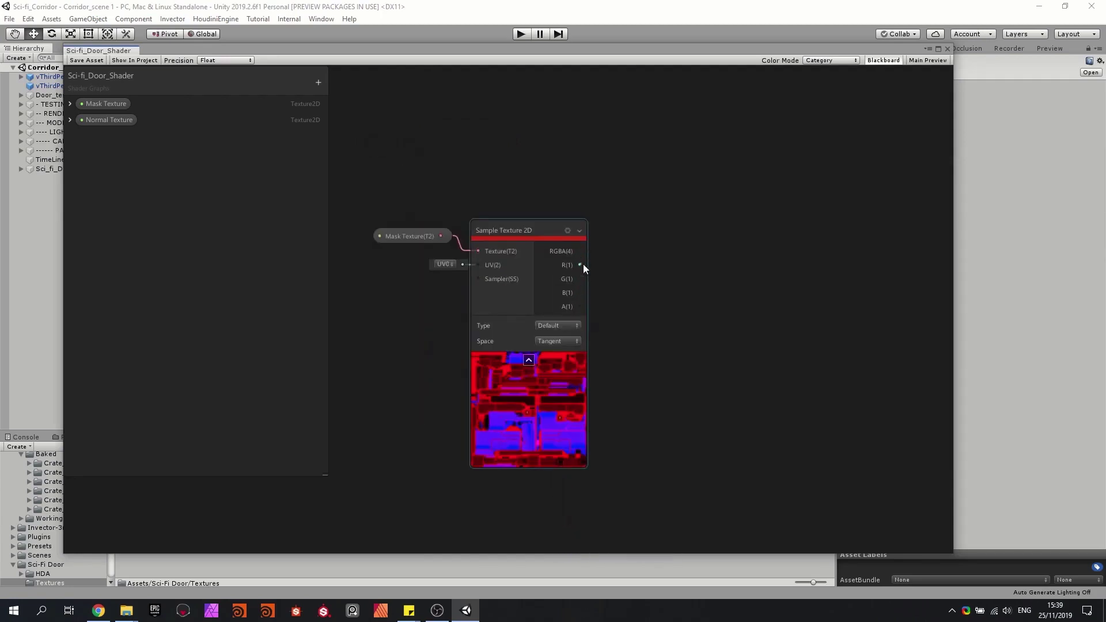
Connect the mask sampler's R output to a new Subtract node's A input and set B to 0.21.
{"action": "left_click_drag", "start_coordinate": [583, 264], "coordinate": [631, 267]}
{"action": "left_click", "coordinate": [696, 250]}
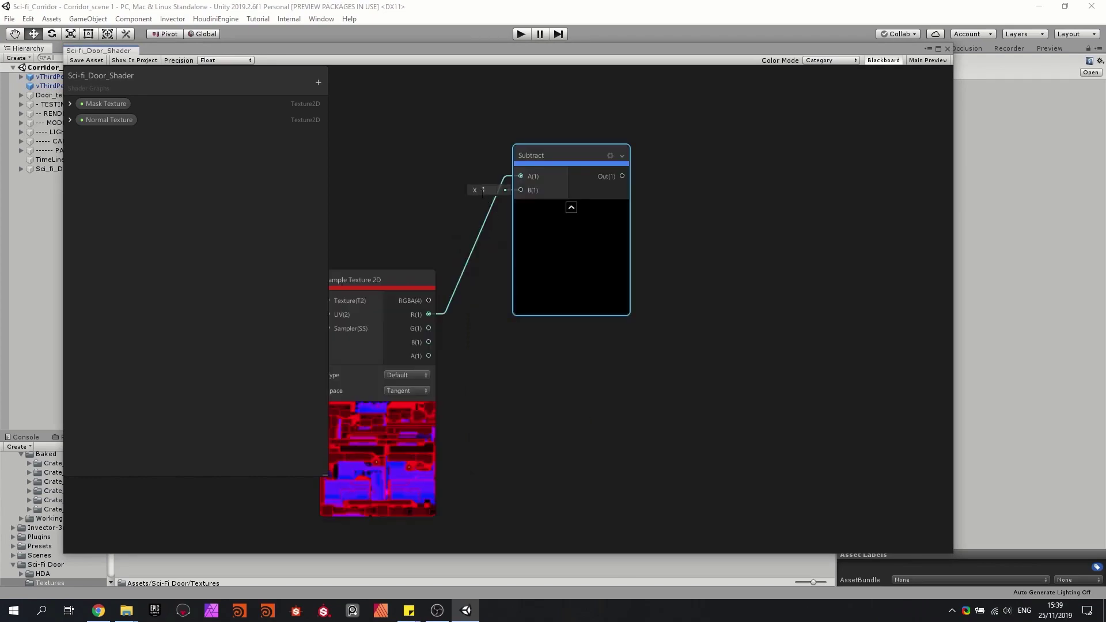
{"action": "mouse_move", "coordinate": [475, 188]}
{"action": "left_mouse_down"}
{"action": "mouse_move", "coordinate": [451, 189]}
{"action": "mouse_move", "coordinate": [485, 185]}
{"action": "mouse_move", "coordinate": [468, 188]}
{"action": "left_mouse_up"}
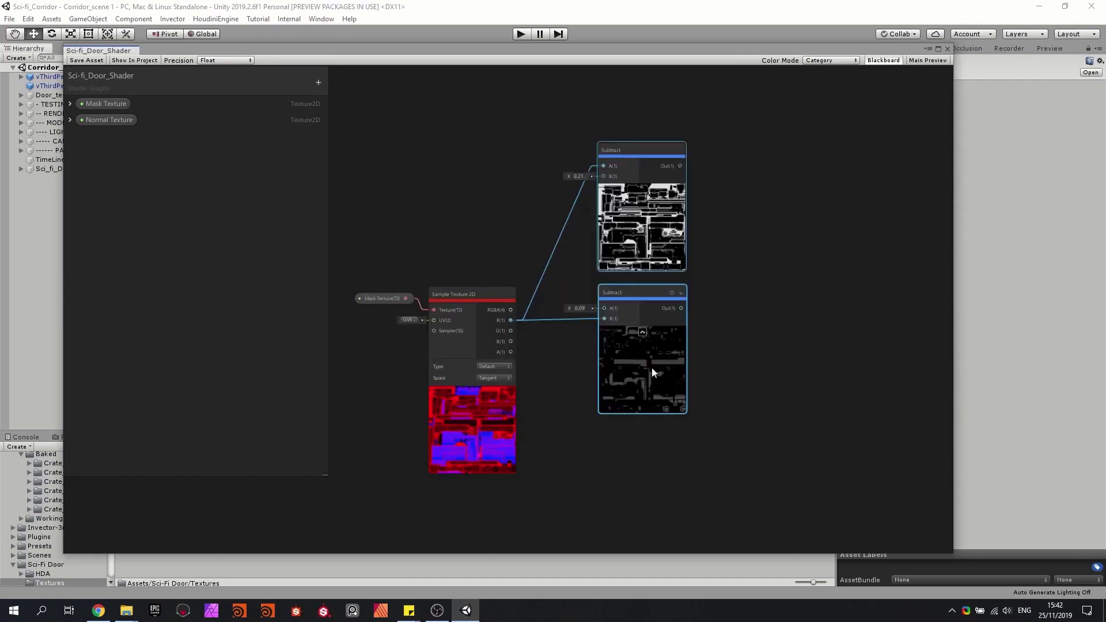
Rearrange the two Subtract nodes so the 0.21 one sits directly below the 0.09 one.
{"action": "left_click_drag", "start_coordinate": [637, 375], "coordinate": [596, 267]}
{"action": "left_click", "coordinate": [562, 333]}
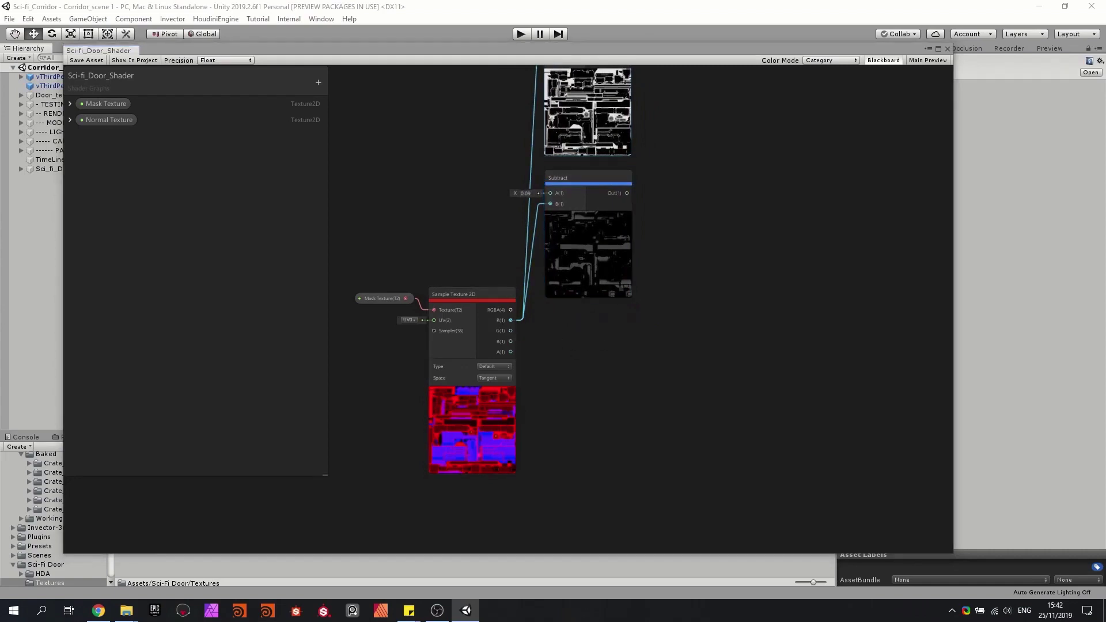
{"action": "middle_click_drag", "start_coordinate": [719, 327], "coordinate": [648, 294]}
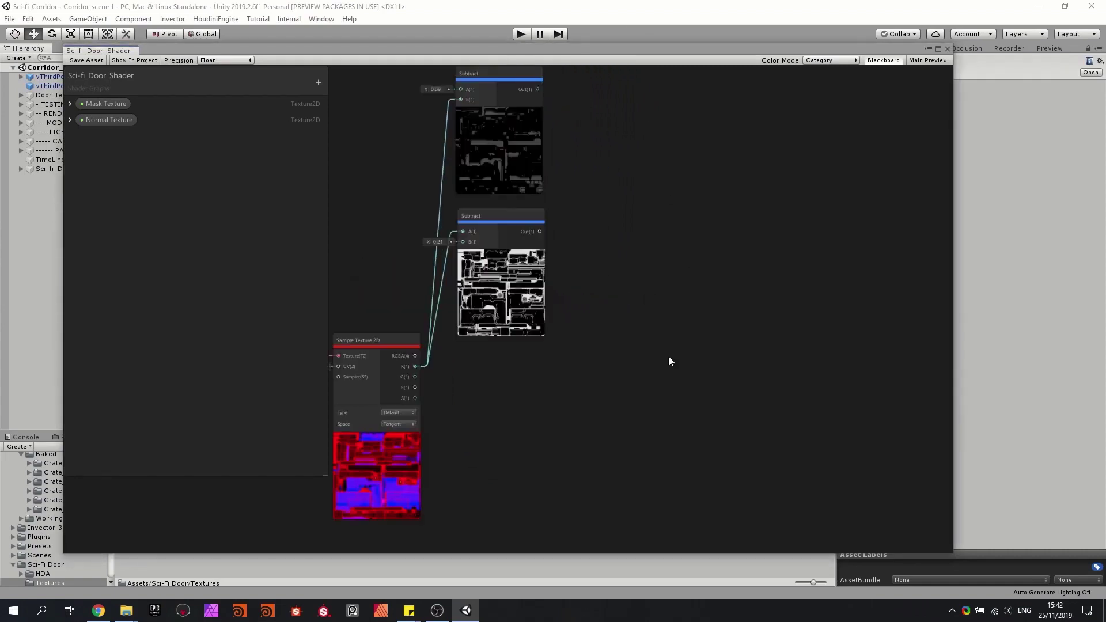
Add a Multiply node fed by the 0.21 Subtract output, with B set to 2, and align it with that node.
{"action": "key", "text": "space"}
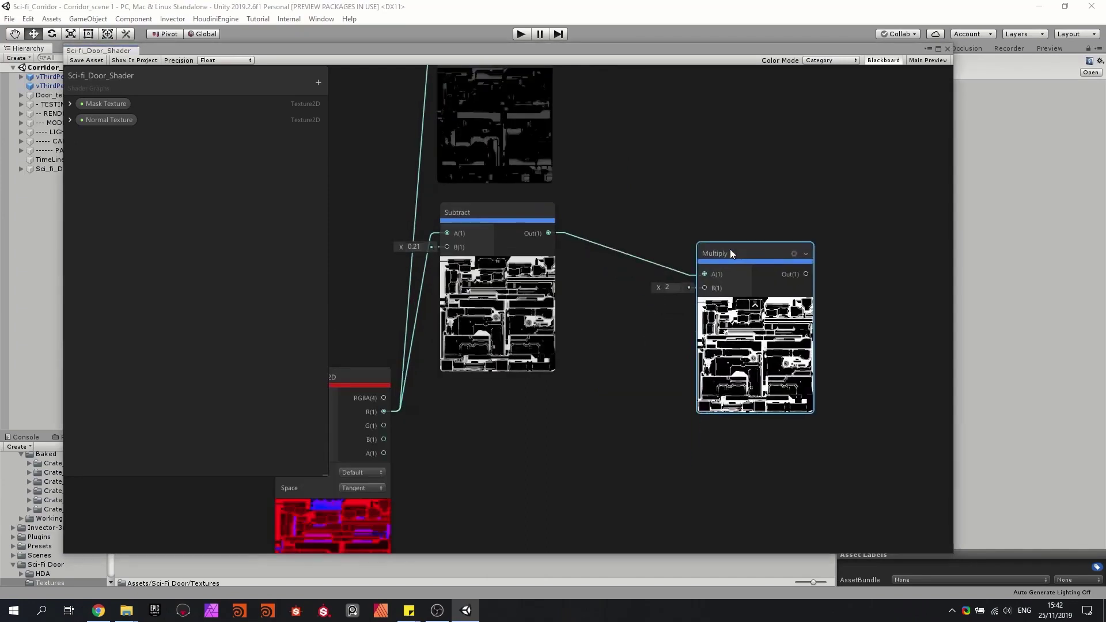
{"action": "left_click_drag", "start_coordinate": [731, 249], "coordinate": [731, 206]}
{"action": "middle_click_drag", "start_coordinate": [654, 302], "coordinate": [603, 290]}
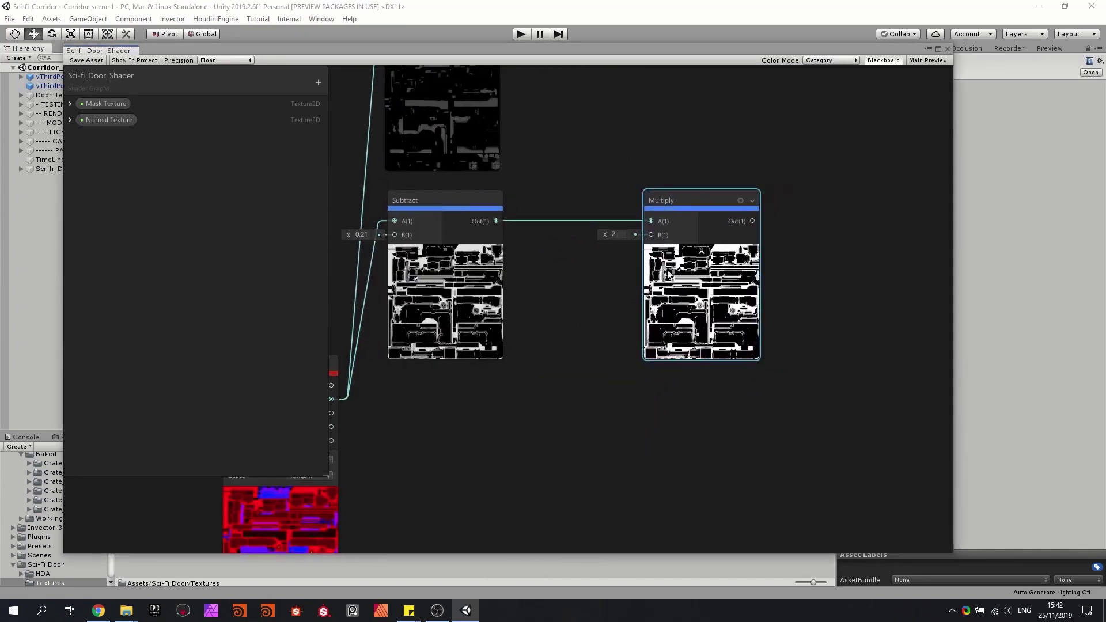
Add a Clamp node and connect the Multiply output to its In input.
{"action": "left_click", "coordinate": [850, 275]}
{"action": "key", "text": "space"}
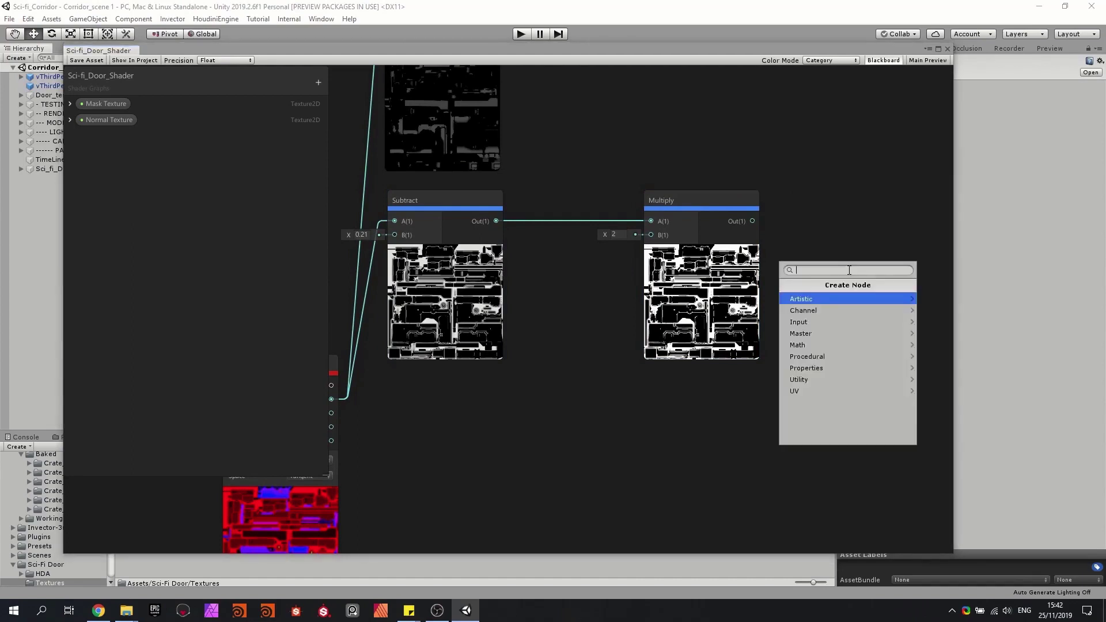
{"action": "type", "text": "clamp"}
{"action": "key", "text": "Return"}
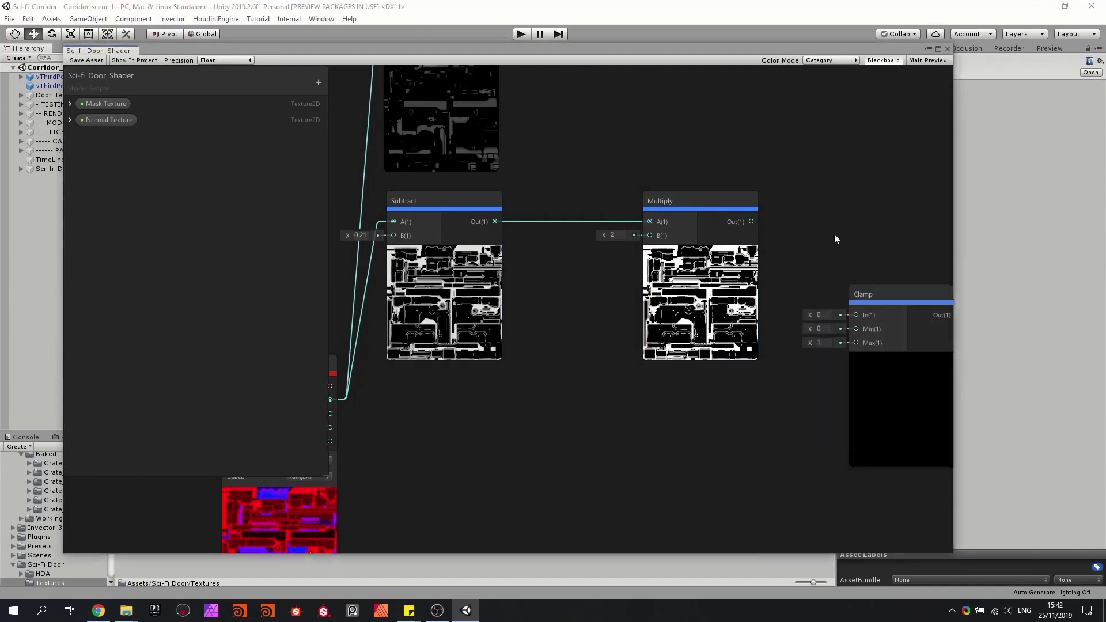
{"action": "middle_click_drag", "start_coordinate": [835, 234], "coordinate": [761, 239]}
{"action": "left_click_drag", "start_coordinate": [679, 228], "coordinate": [783, 321]}
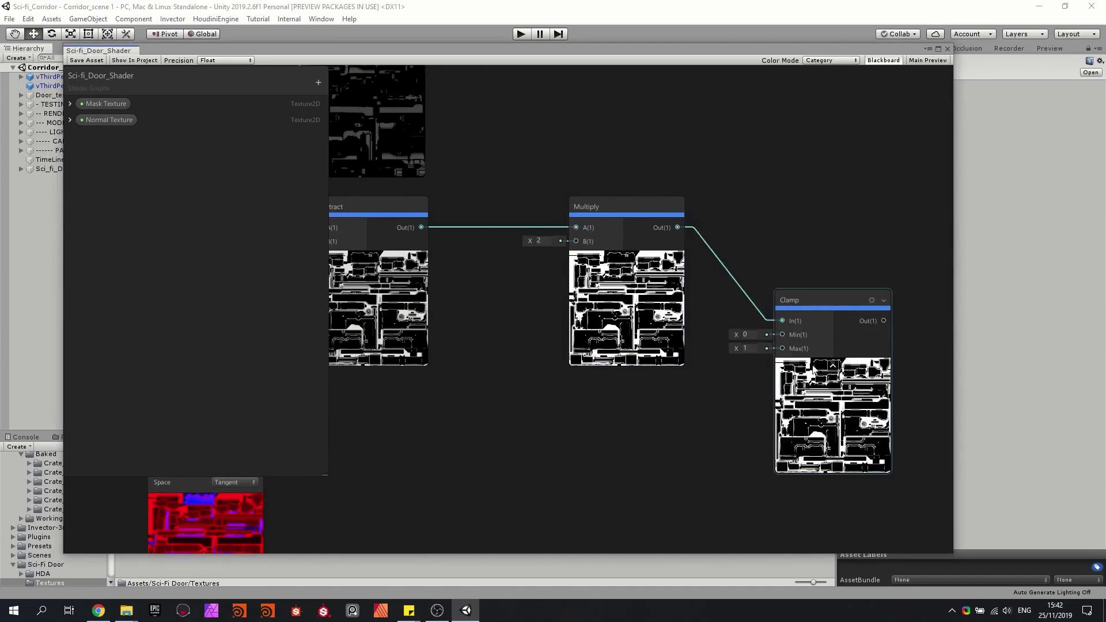
Add a Color node above the Multiply and Clamp nodes and pick a colour for it.
{"action": "middle_click_drag", "start_coordinate": [528, 160], "coordinate": [590, 194]}
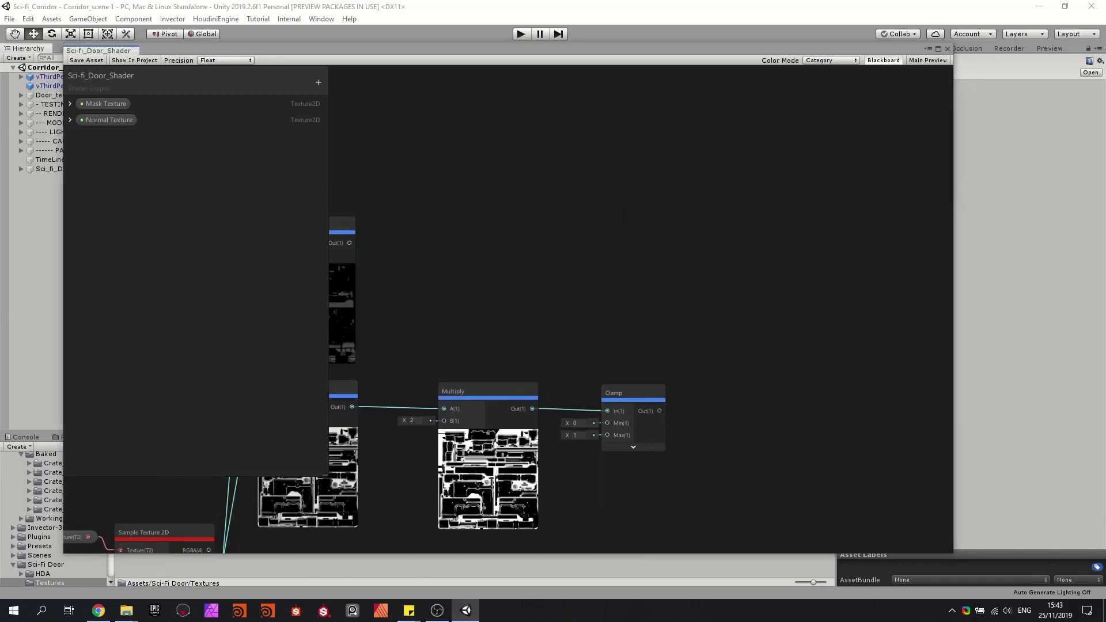
{"action": "key", "text": "space"}
{"action": "type", "text": "o"}
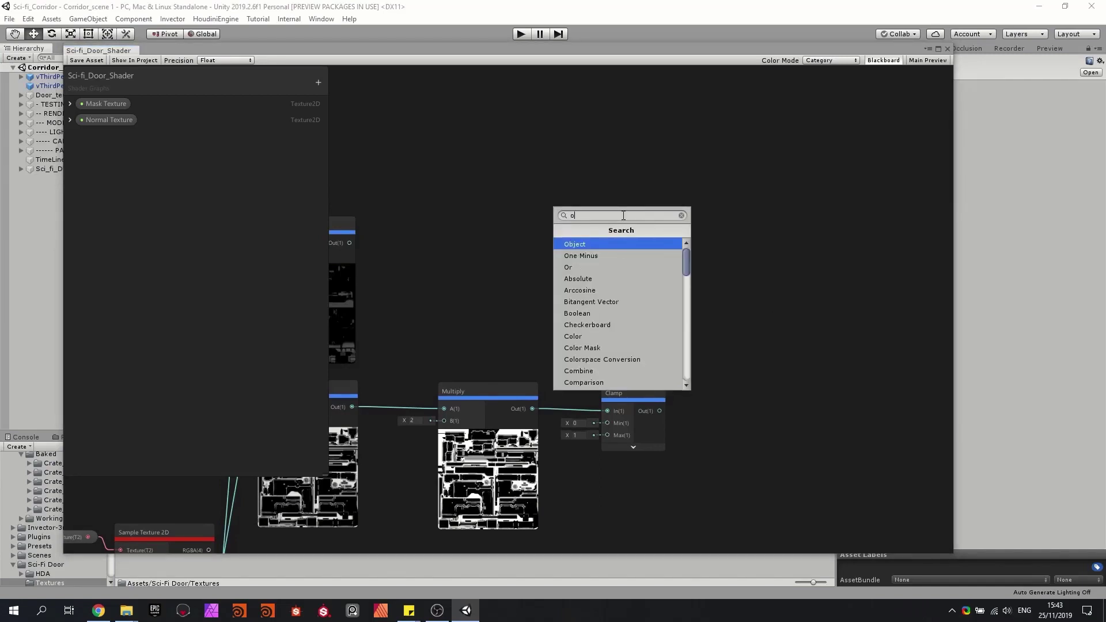
{"action": "key", "text": "BackSpace"}
{"action": "type", "text": "col"}
{"action": "key", "text": "Return"}
{"action": "scroll", "coordinate": [563, 238], "scroll_direction": "up", "scroll_amount": 1}
{"action": "left_click", "coordinate": [558, 232]}
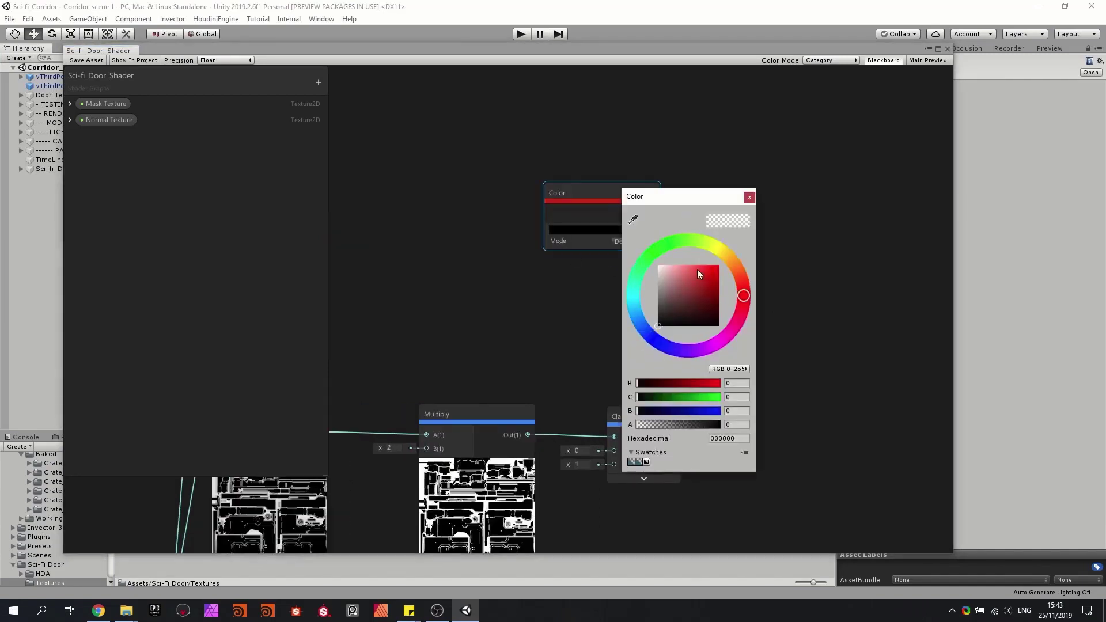
{"action": "mouse_move", "coordinate": [667, 276]}
{"action": "left_mouse_down"}
{"action": "mouse_move", "coordinate": [701, 254]}
{"action": "mouse_move", "coordinate": [639, 295]}
{"action": "mouse_move", "coordinate": [701, 261]}
{"action": "left_mouse_up"}
{"action": "left_click", "coordinate": [750, 200]}
Reposition the Color node, duplicate it, and colour the two stacked nodes cyan and dark grey.
{"action": "middle_click_drag", "start_coordinate": [700, 169], "coordinate": [686, 199]}
{"action": "left_click_drag", "start_coordinate": [585, 221], "coordinate": [593, 251]}
{"action": "key", "text": "ctrl+d"}
{"action": "left_click", "coordinate": [603, 295]}
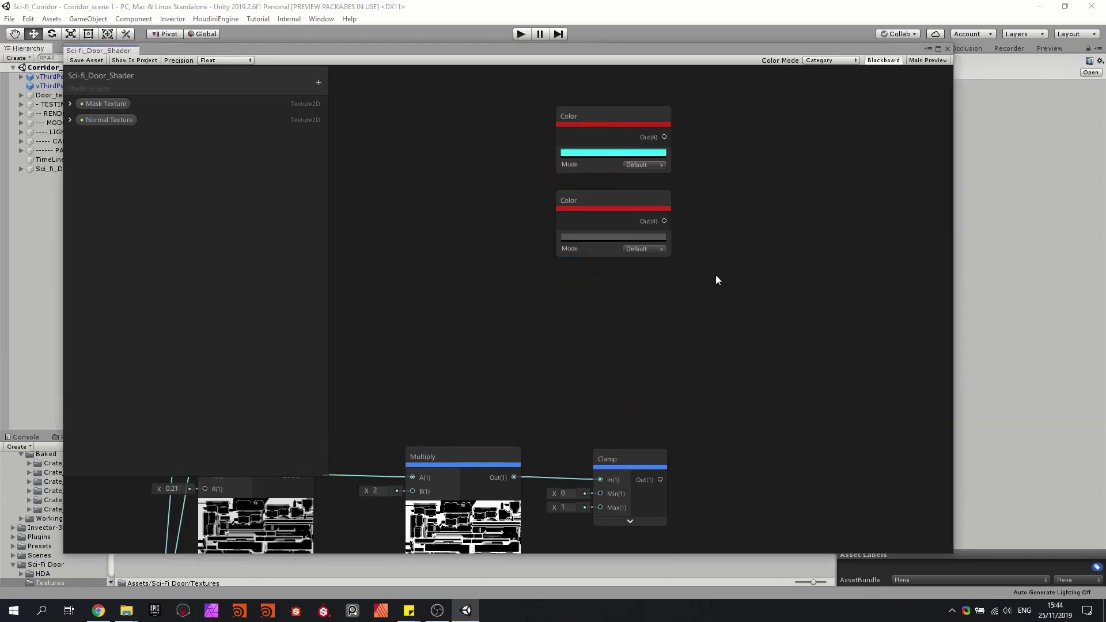
Duplicate the dark grey Color node, place the copy beneath it and set its colour to light grey.
{"action": "left_click_drag", "start_coordinate": [716, 275], "coordinate": [611, 158]}
{"action": "left_click", "coordinate": [604, 197]}
{"action": "key", "text": "ctrl+d"}
{"action": "left_click_drag", "start_coordinate": [606, 223], "coordinate": [657, 281]}
{"action": "left_click", "coordinate": [595, 323]}
{"action": "left_click", "coordinate": [750, 198]}
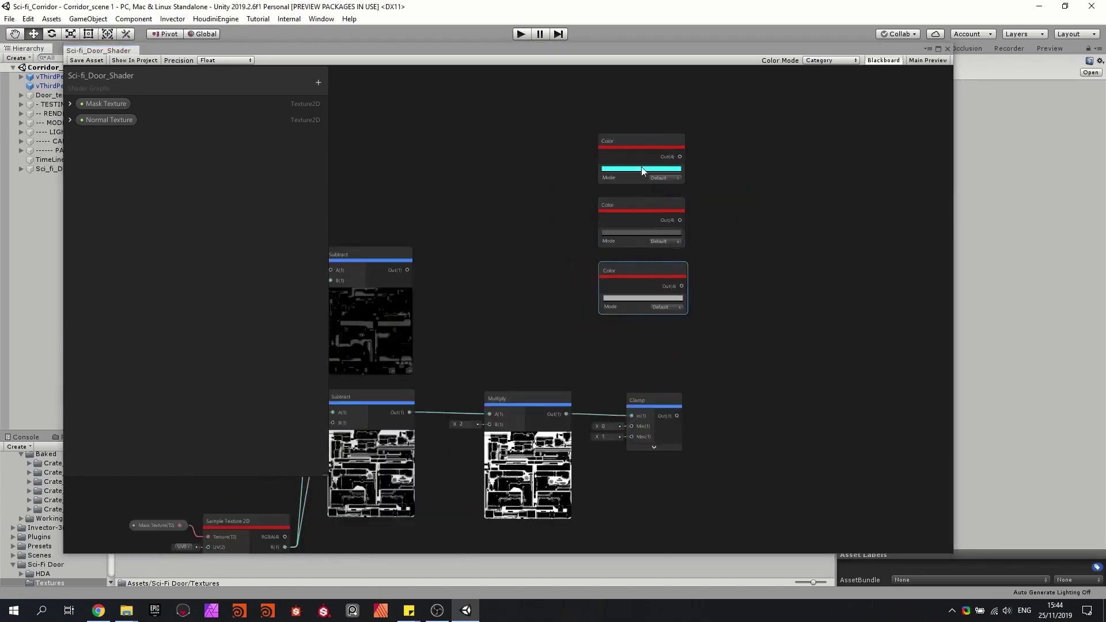
Convert the cyan Color node to an exposed property and name it Base paint 1.
{"action": "left_click", "coordinate": [627, 134]}
{"action": "right_click", "coordinate": [627, 133]}
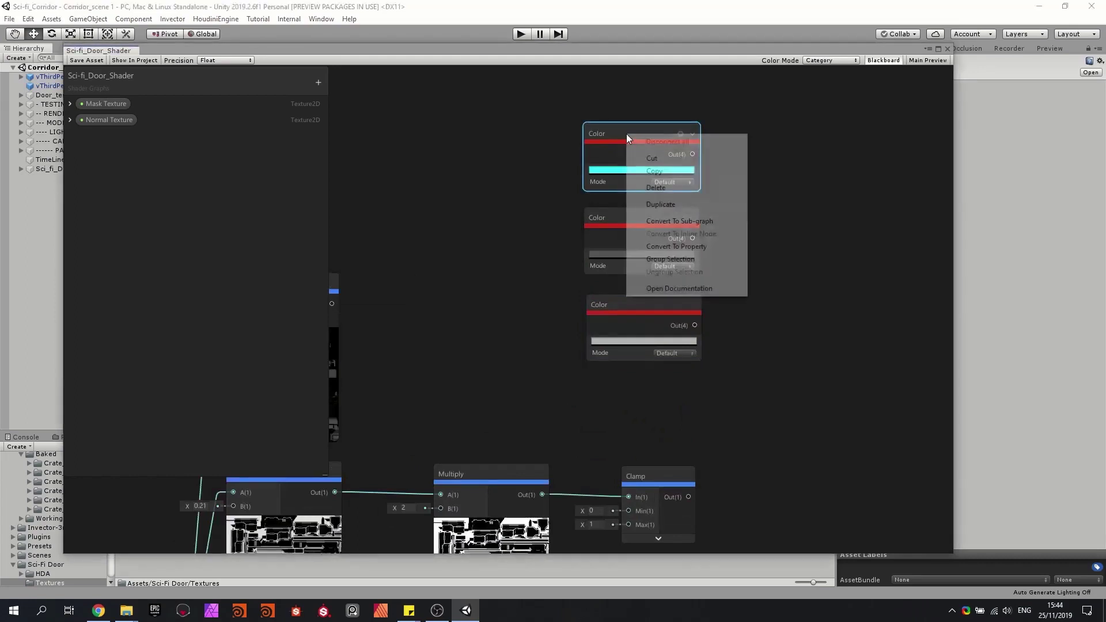
{"action": "left_click", "coordinate": [660, 247]}
{"action": "double_click", "coordinate": [89, 136]}
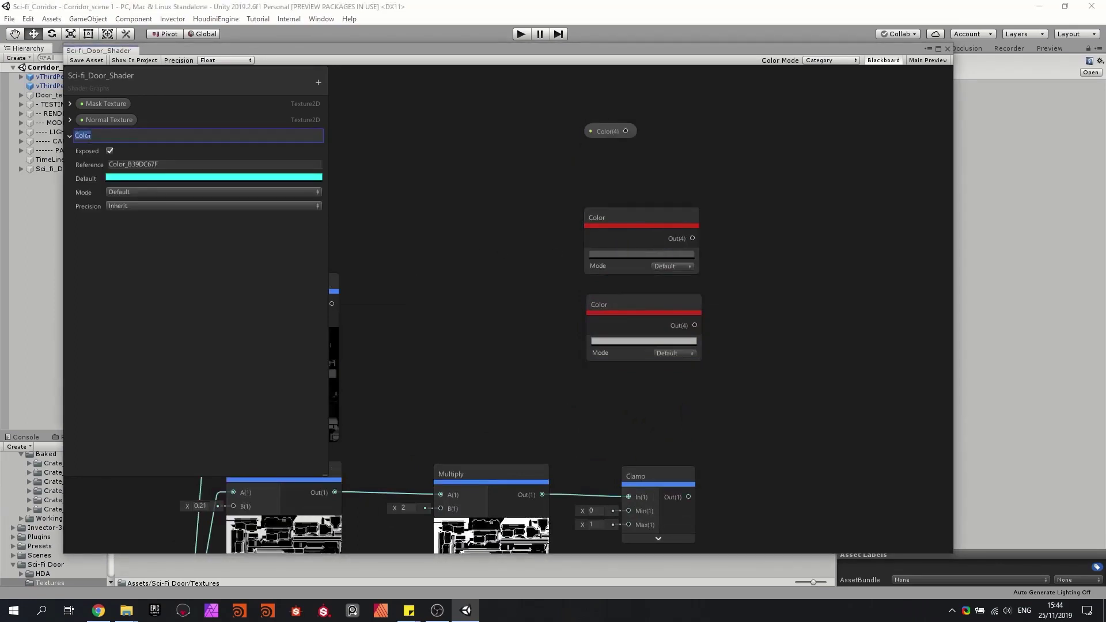
{"action": "type", "text": "Base paint"}
Convert the dark grey Color node to a property named Paint 2 and place it just below Base paint 1.
{"action": "right_click", "coordinate": [605, 216]}
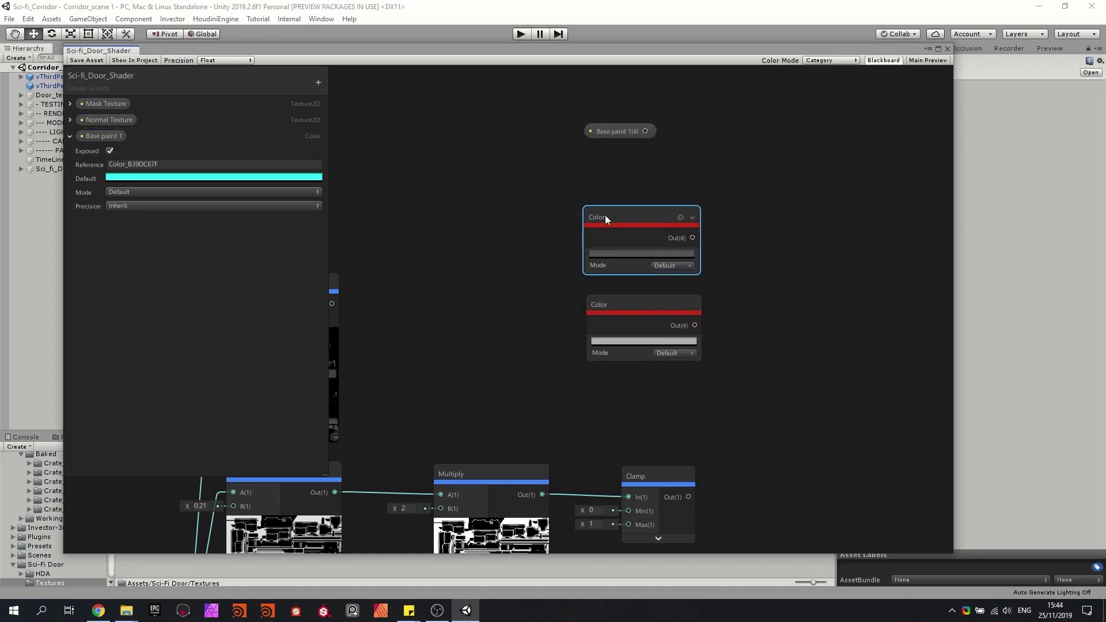
{"action": "left_click", "coordinate": [660, 333]}
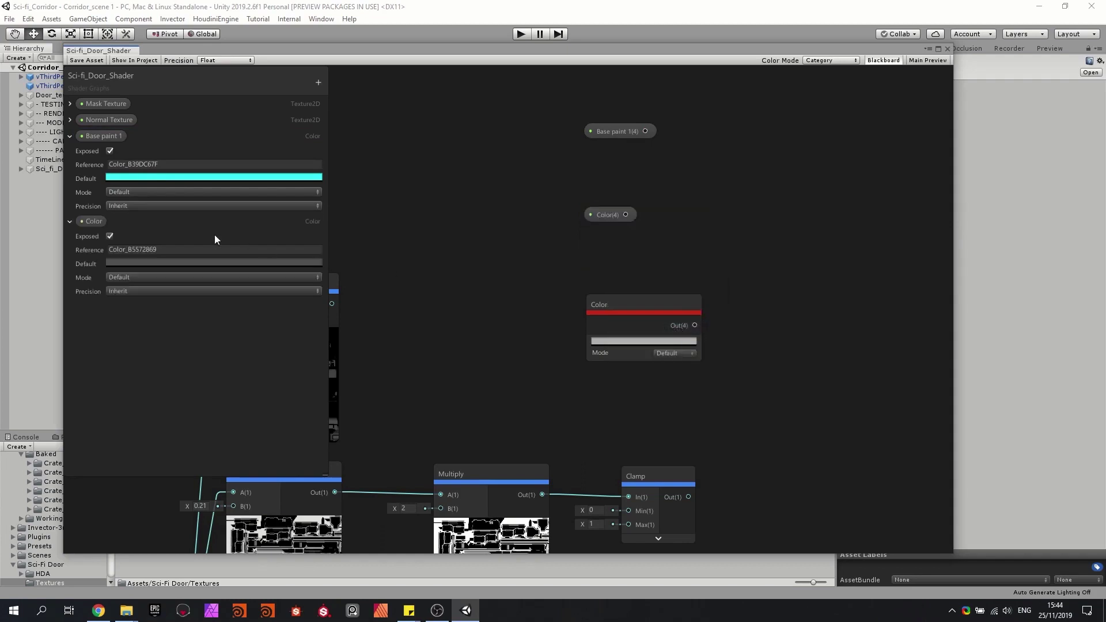
{"action": "double_click", "coordinate": [86, 221]}
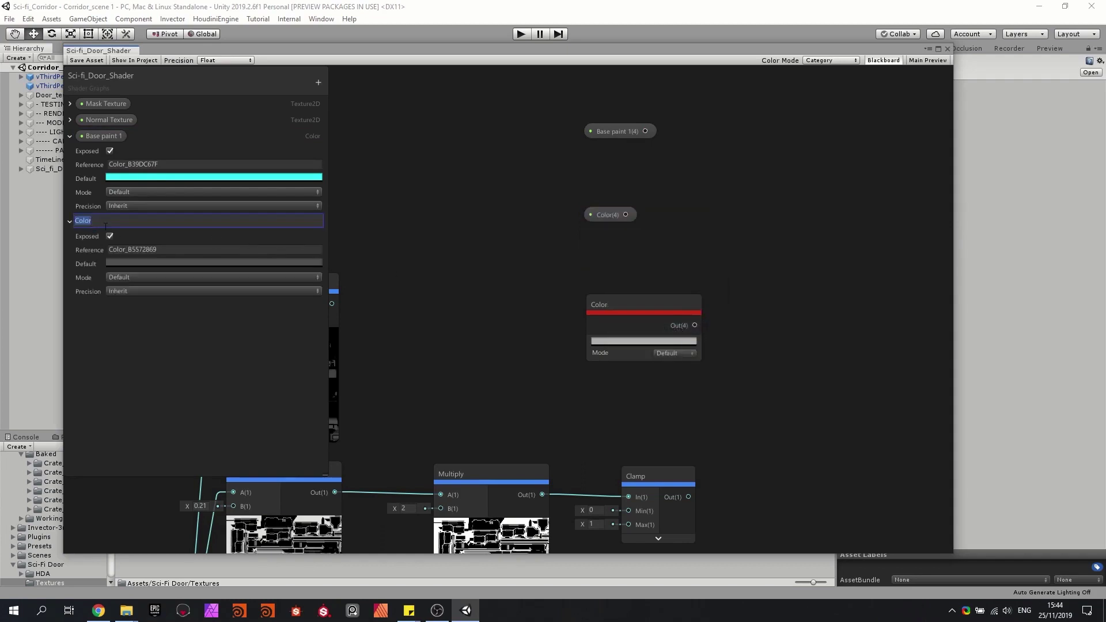
{"action": "type", "text": "Paint 2"}
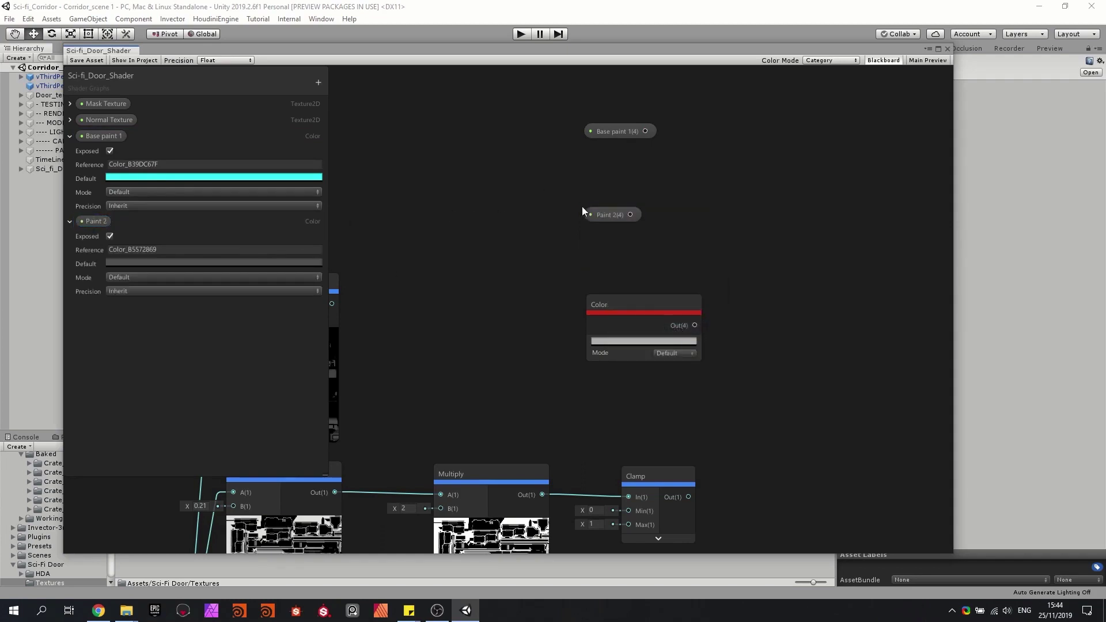
{"action": "left_click_drag", "start_coordinate": [602, 215], "coordinate": [604, 161]}
Move the light grey Color node up slightly and convert it to a property named Metal color.
{"action": "left_click_drag", "start_coordinate": [625, 297], "coordinate": [621, 268]}
{"action": "right_click", "coordinate": [624, 271]}
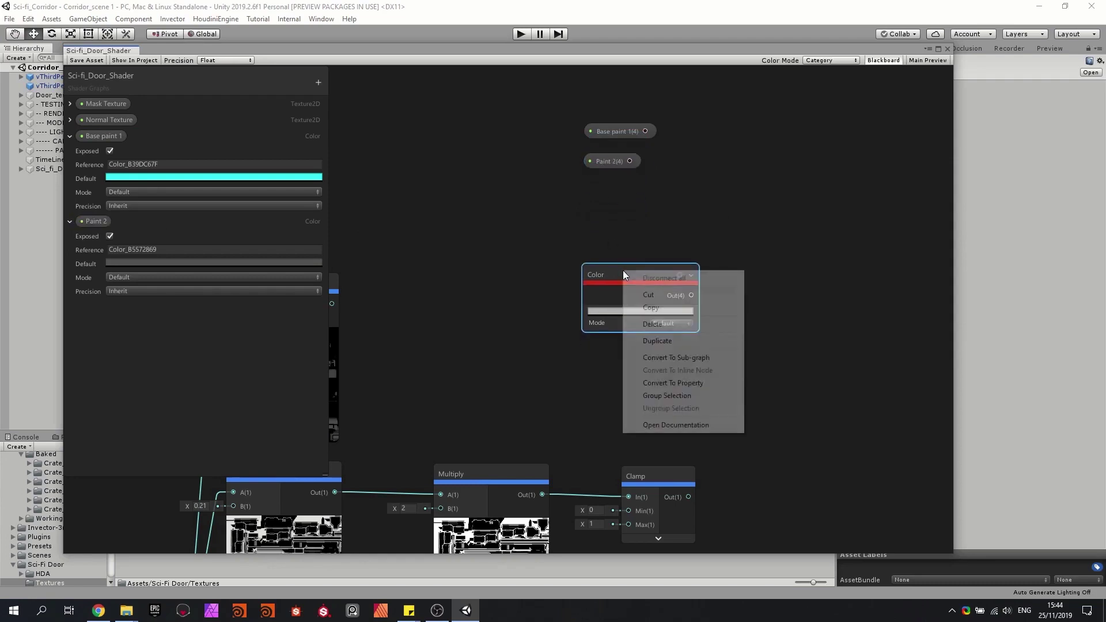
{"action": "left_click", "coordinate": [654, 384]}
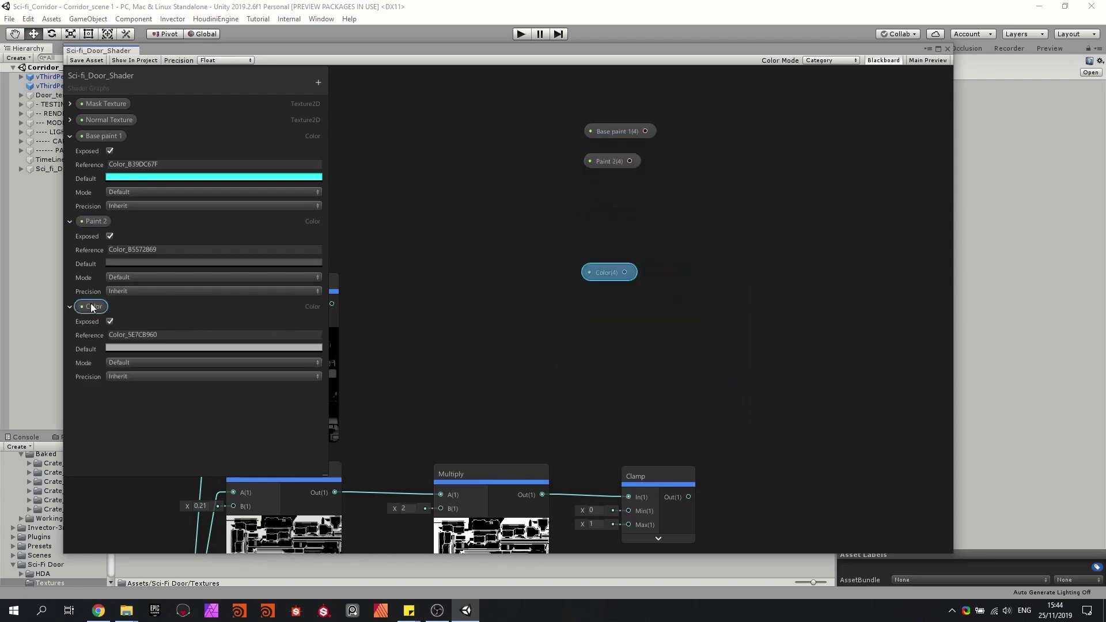
{"action": "double_click", "coordinate": [91, 306]}
{"action": "type", "text": "Metal c"}
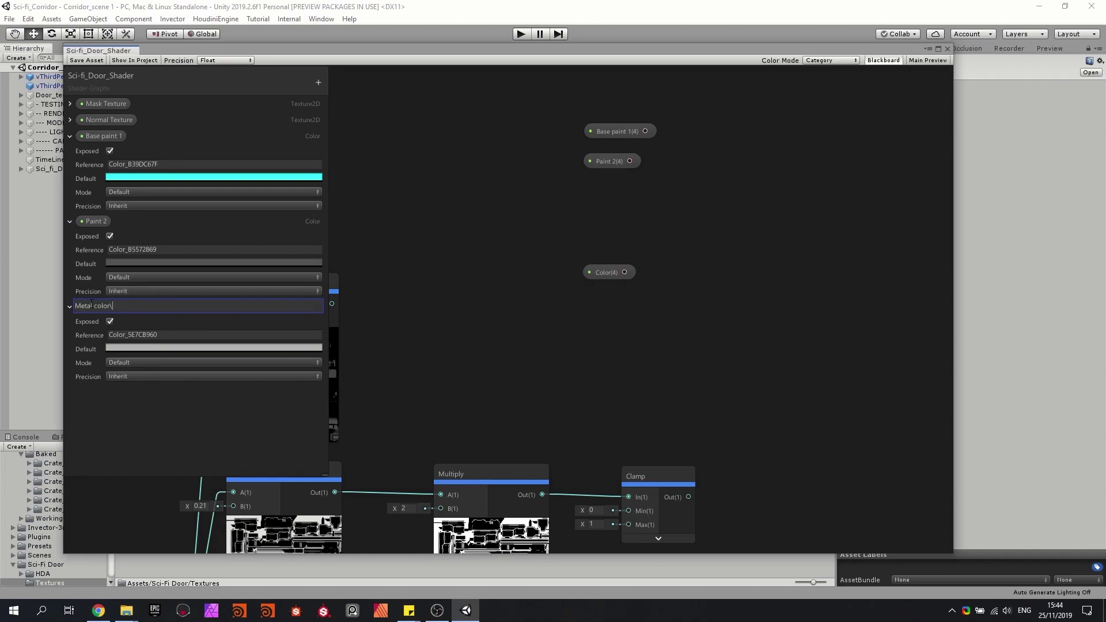
{"action": "key", "text": "Return"}
Add a Lerp node and connect the B output of the mask's Sample Texture 2D node to its T input.
{"action": "scroll", "coordinate": [695, 416], "scroll_direction": "down", "scroll_amount": 3}
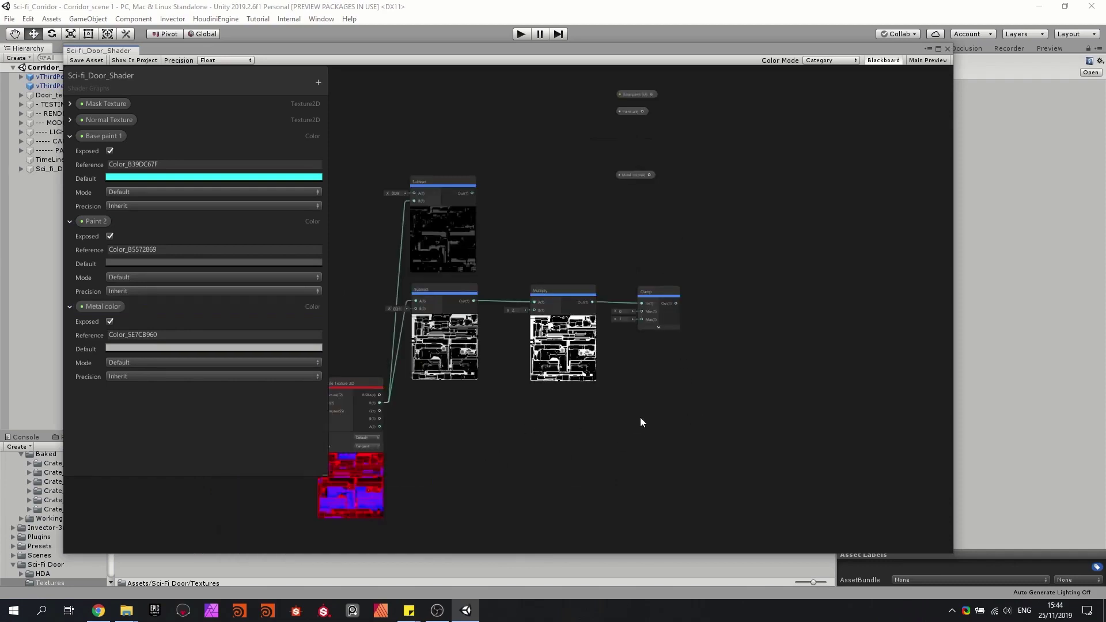
{"action": "key", "text": "space"}
{"action": "type", "text": "lerp"}
{"action": "key", "text": "Return"}
{"action": "scroll", "coordinate": [430, 361], "scroll_direction": "up", "scroll_amount": 3}
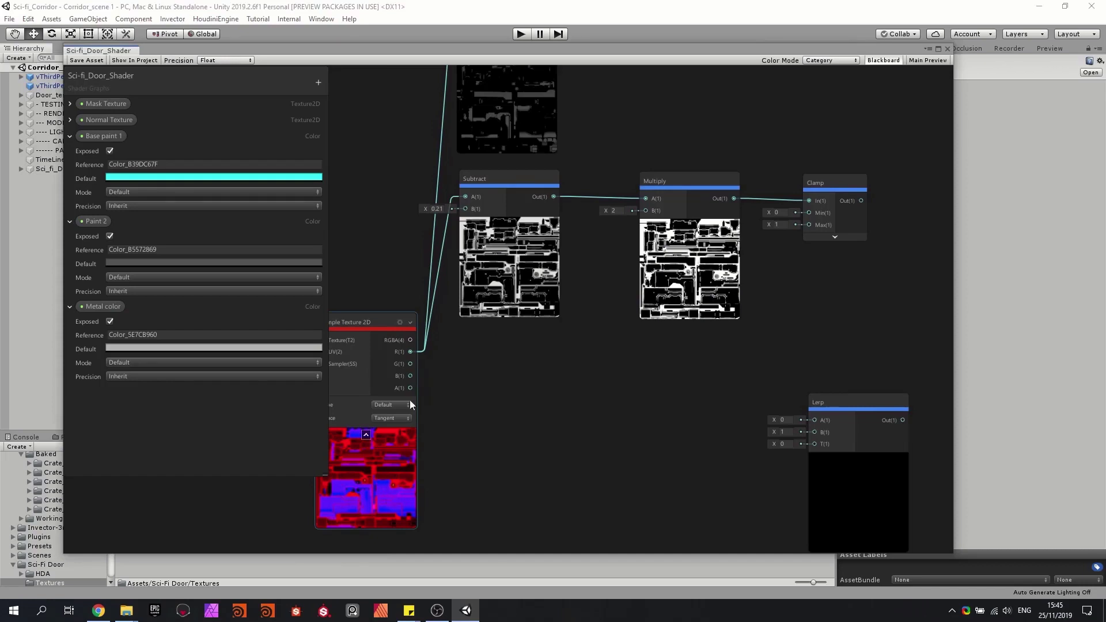
{"action": "left_click_drag", "start_coordinate": [410, 375], "coordinate": [815, 443]}
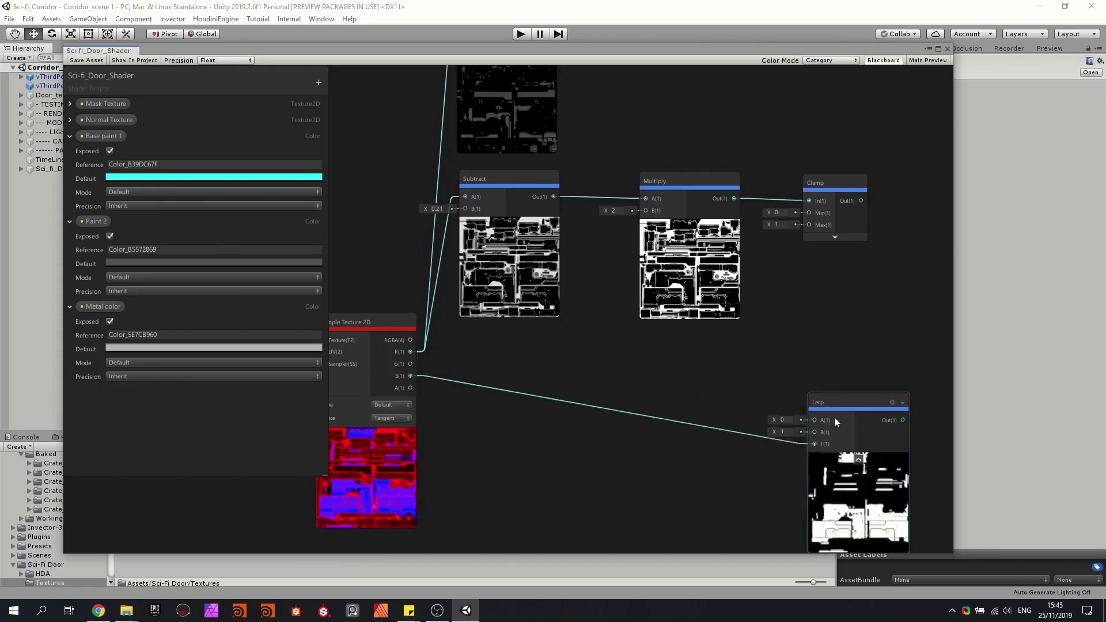
Move the Lerp node beside the colour properties, connecting Base paint 1 to A and Paint 2 to B.
{"action": "left_click_drag", "start_coordinate": [841, 391], "coordinate": [875, 343]}
{"action": "middle_click_drag", "start_coordinate": [781, 316], "coordinate": [519, 441]}
{"action": "scroll", "coordinate": [519, 441], "scroll_direction": "down", "scroll_amount": 3}
{"action": "left_click_drag", "start_coordinate": [587, 462], "coordinate": [665, 216]}
{"action": "scroll", "coordinate": [680, 297], "scroll_direction": "up", "scroll_amount": 4}
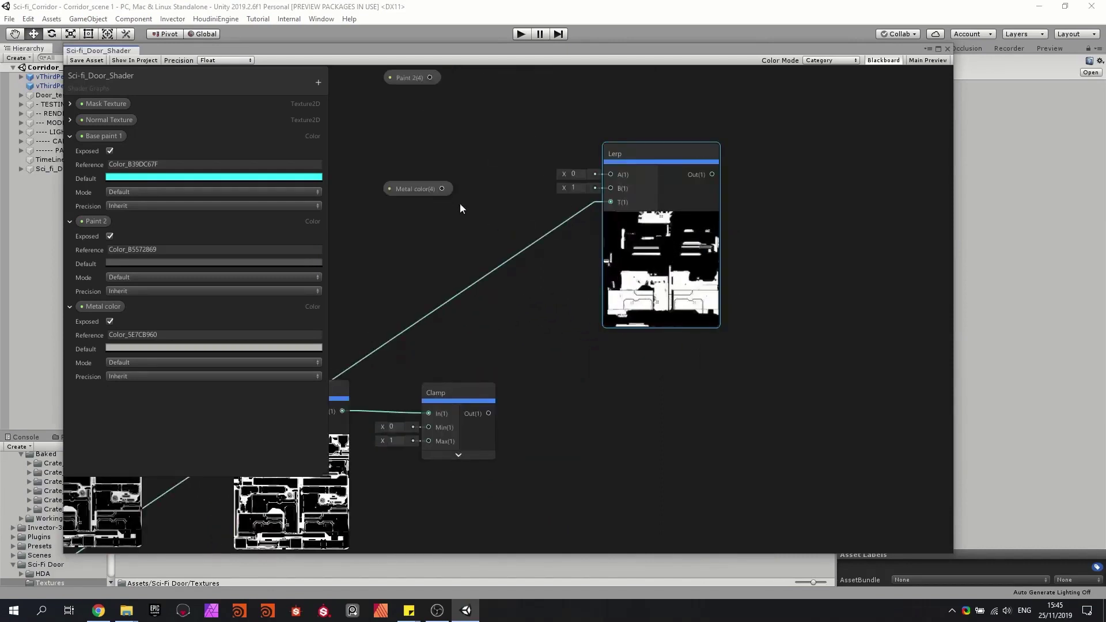
{"action": "middle_click_drag", "start_coordinate": [461, 161], "coordinate": [474, 254]}
{"action": "left_click", "coordinate": [461, 138]}
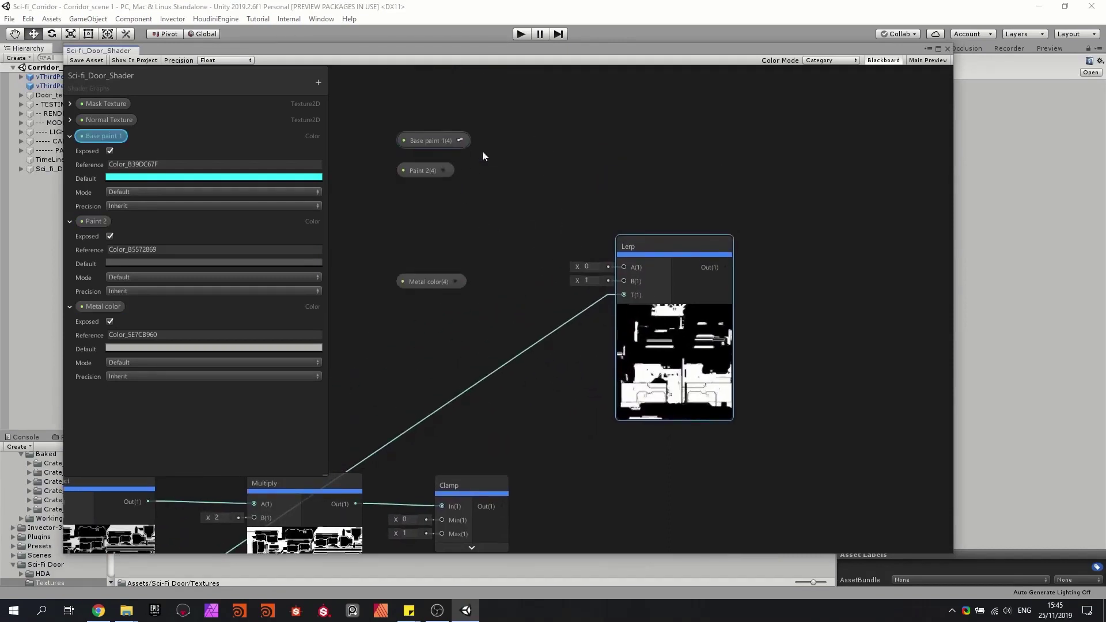
{"action": "mouse_move", "coordinate": [483, 155]}
{"action": "left_mouse_down"}
{"action": "mouse_move", "coordinate": [624, 267]}
{"action": "mouse_move", "coordinate": [621, 282]}
{"action": "mouse_move", "coordinate": [464, 199]}
{"action": "mouse_move", "coordinate": [441, 171]}
{"action": "left_mouse_up"}
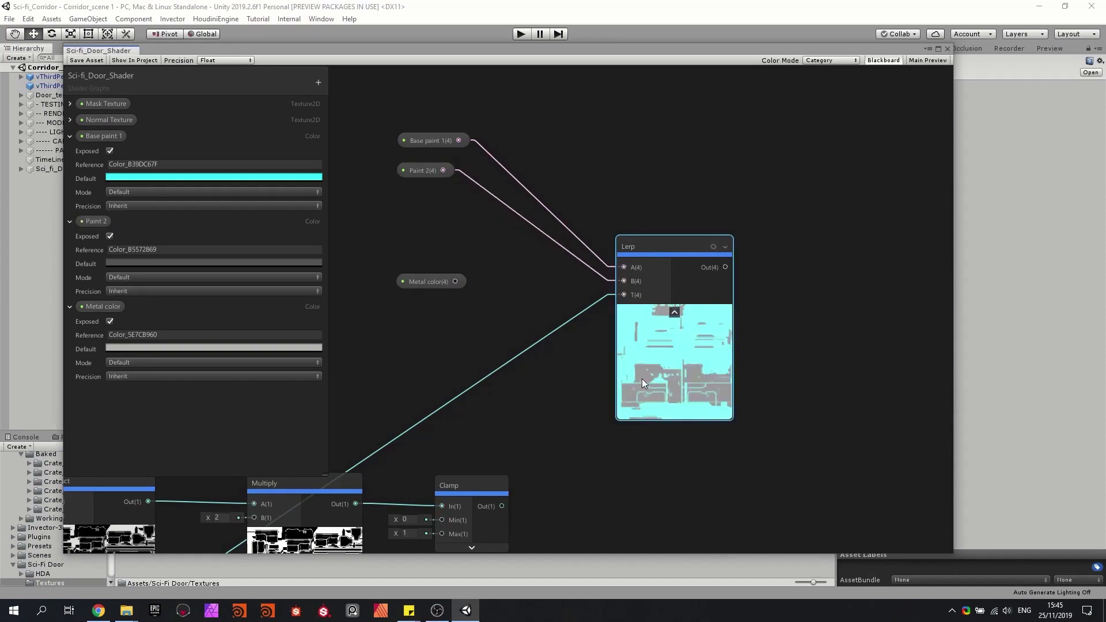
Move the Lerp node closer to the PBR Master, connect its output to Albedo and save the shader asset.
{"action": "scroll", "coordinate": [632, 337], "scroll_direction": "down", "scroll_amount": 3}
{"action": "scroll", "coordinate": [616, 314], "scroll_direction": "up", "scroll_amount": 1}
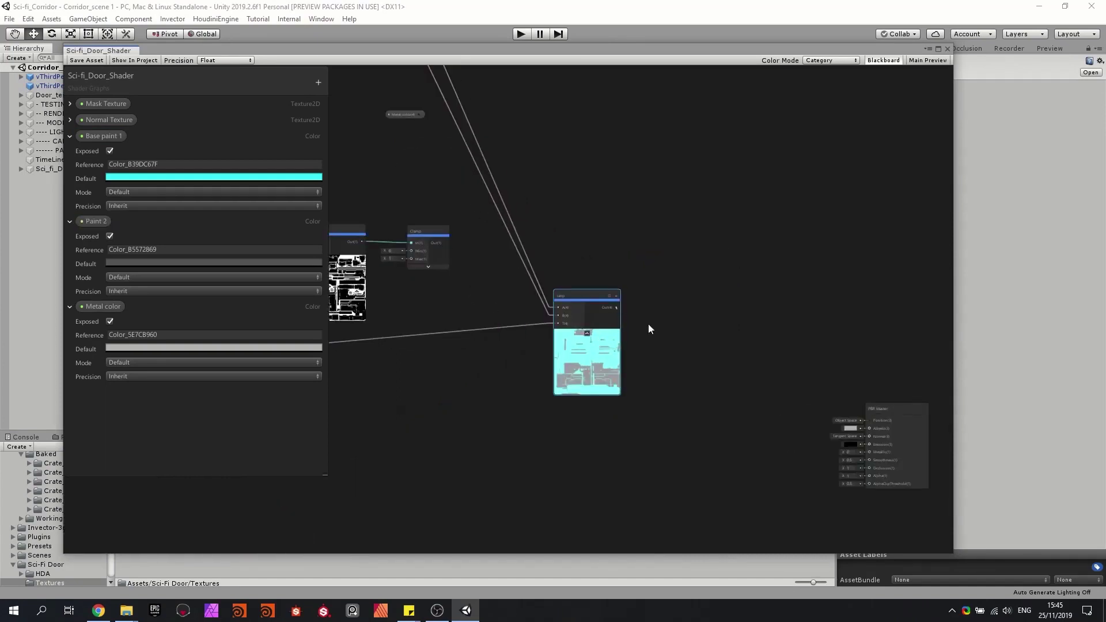
{"action": "left_click_drag", "start_coordinate": [617, 307], "coordinate": [869, 428]}
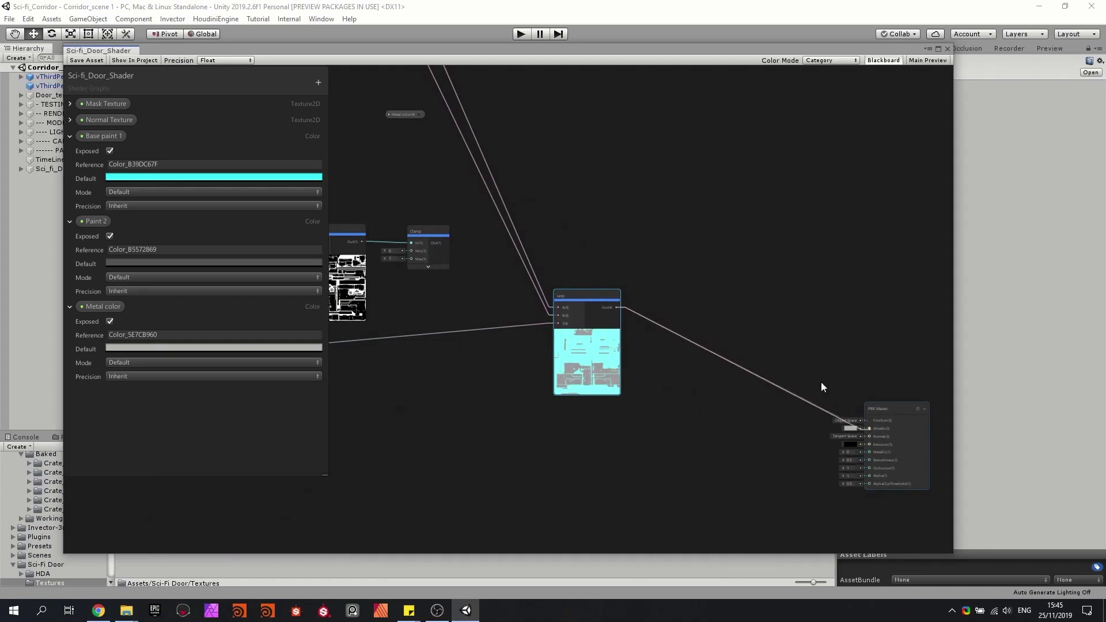
{"action": "left_click", "coordinate": [88, 60]}
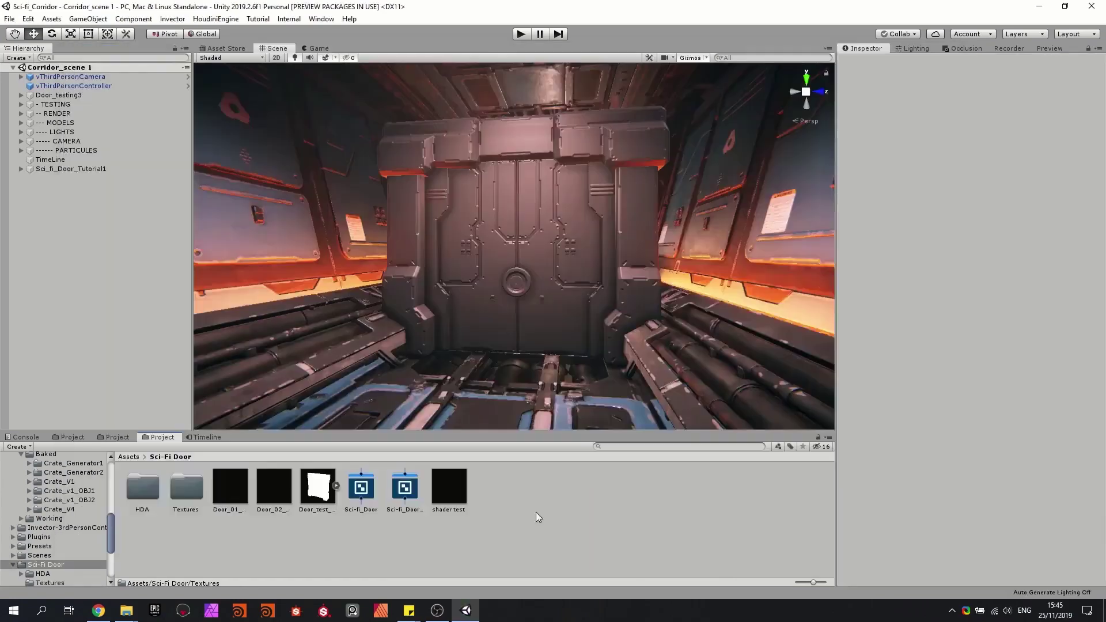
Create a new material in the Sci-Fi Door folder and name it Sci-fi_Door3.
{"action": "right_click", "coordinate": [516, 482]}
{"action": "mouse_move", "coordinate": [558, 200]}
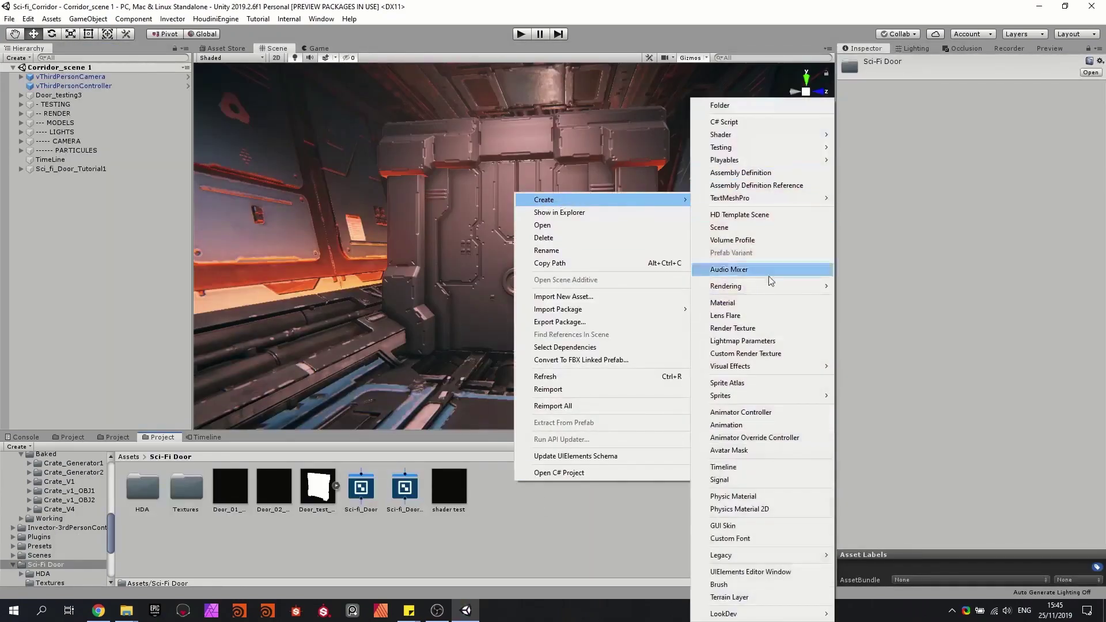
{"action": "left_click", "coordinate": [753, 303]}
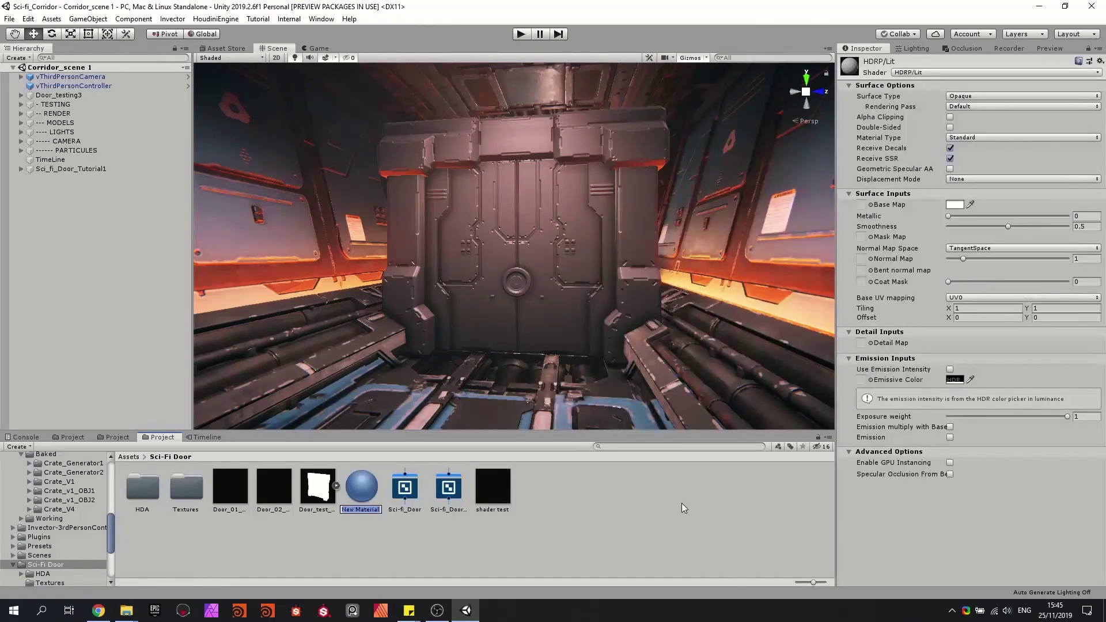
{"action": "type", "text": "Sci_fi_Door3"}
{"action": "key", "text": "Return"}
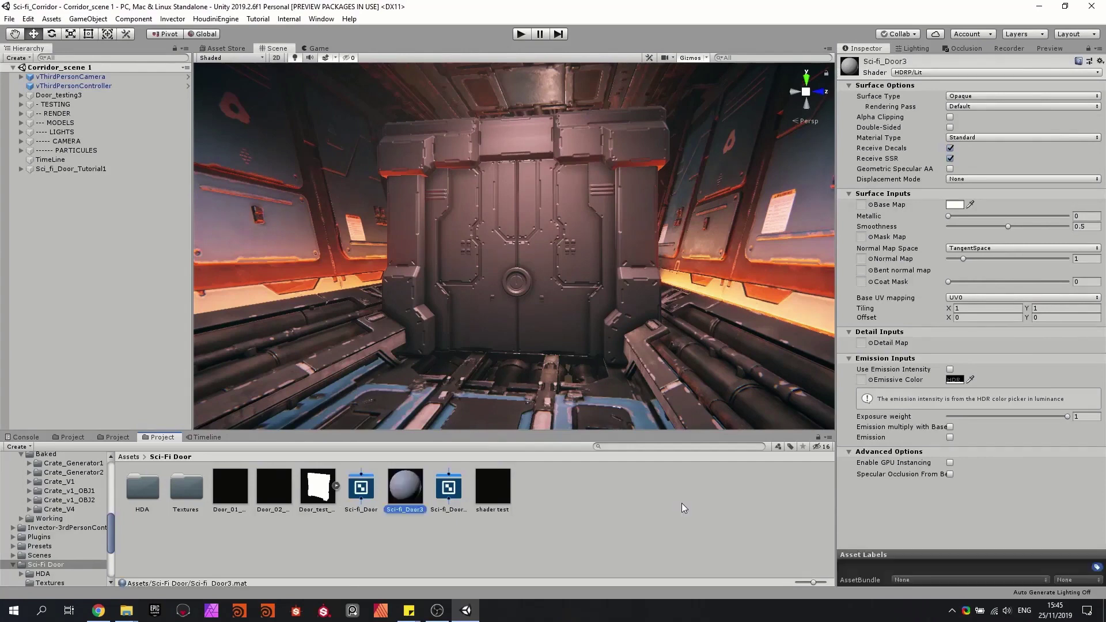
Assign the Shader Graphs/Sci-fi_Door_Shader shader to the Sci-fi_Door3 material.
{"action": "left_click", "coordinate": [975, 74]}
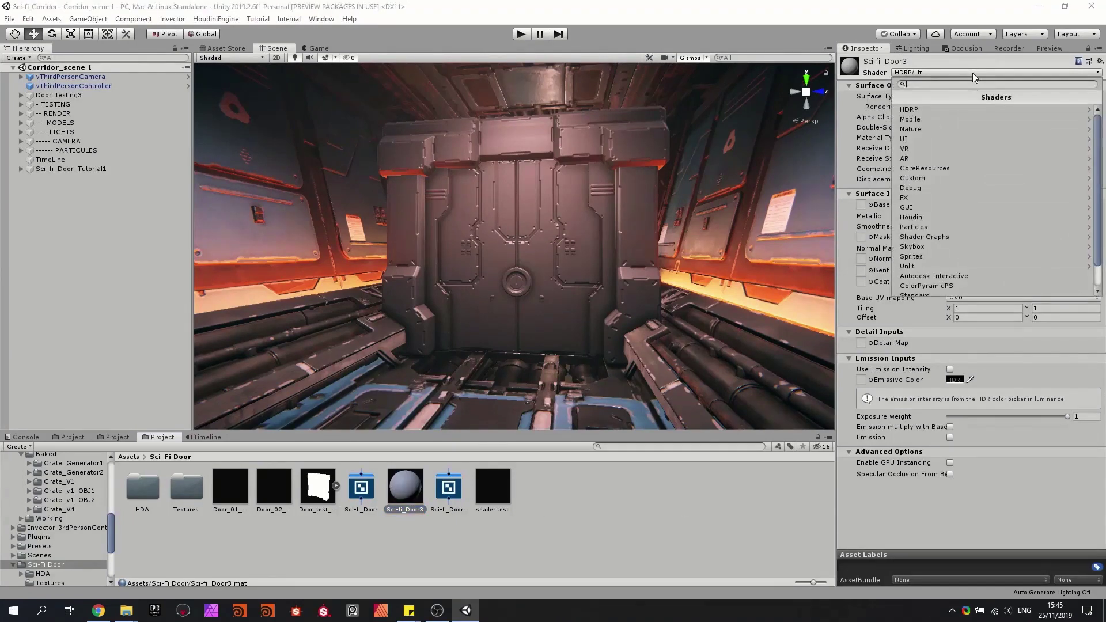
{"action": "type", "text": "doo"}
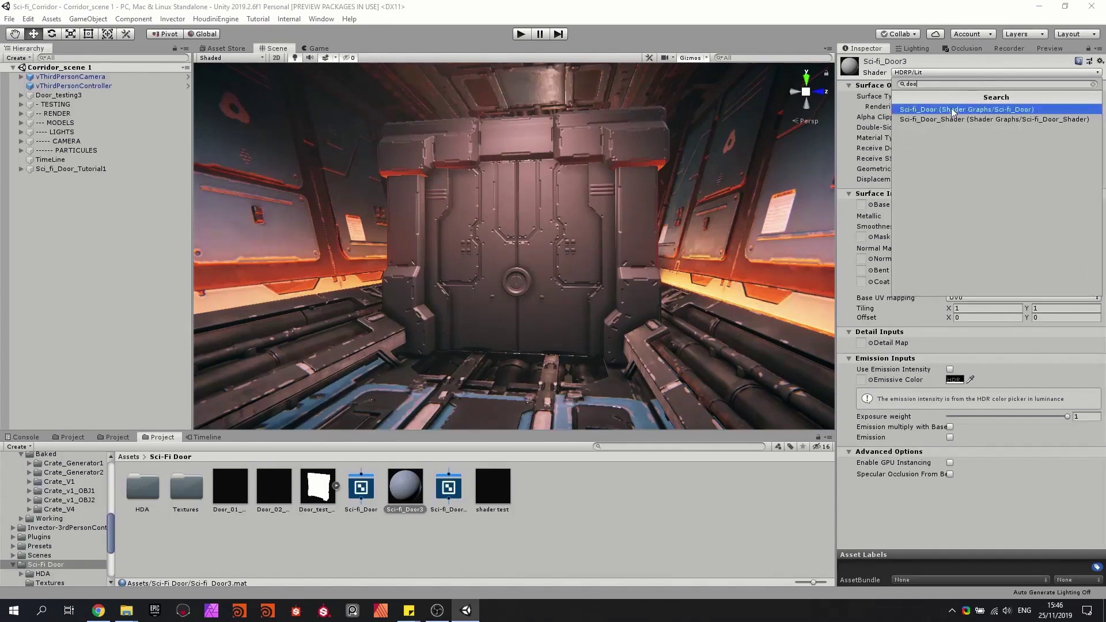
{"action": "left_click", "coordinate": [952, 118]}
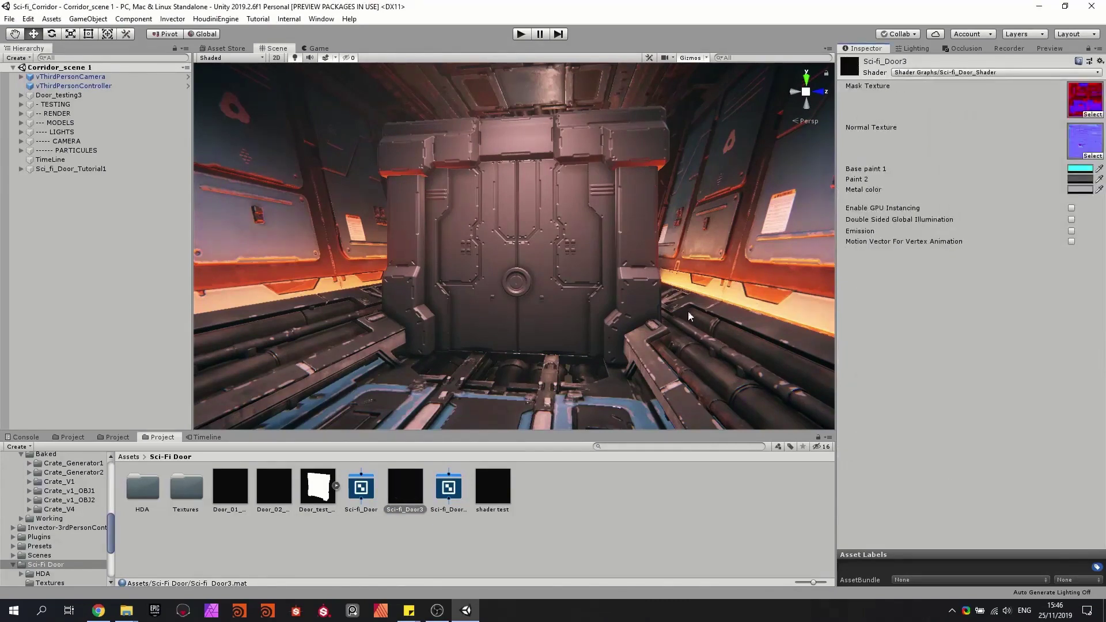
Apply the Sci-fi_Door3 material to both door panels and the surrounding door frame in the scene.
{"action": "left_click_drag", "start_coordinate": [406, 484], "coordinate": [544, 269]}
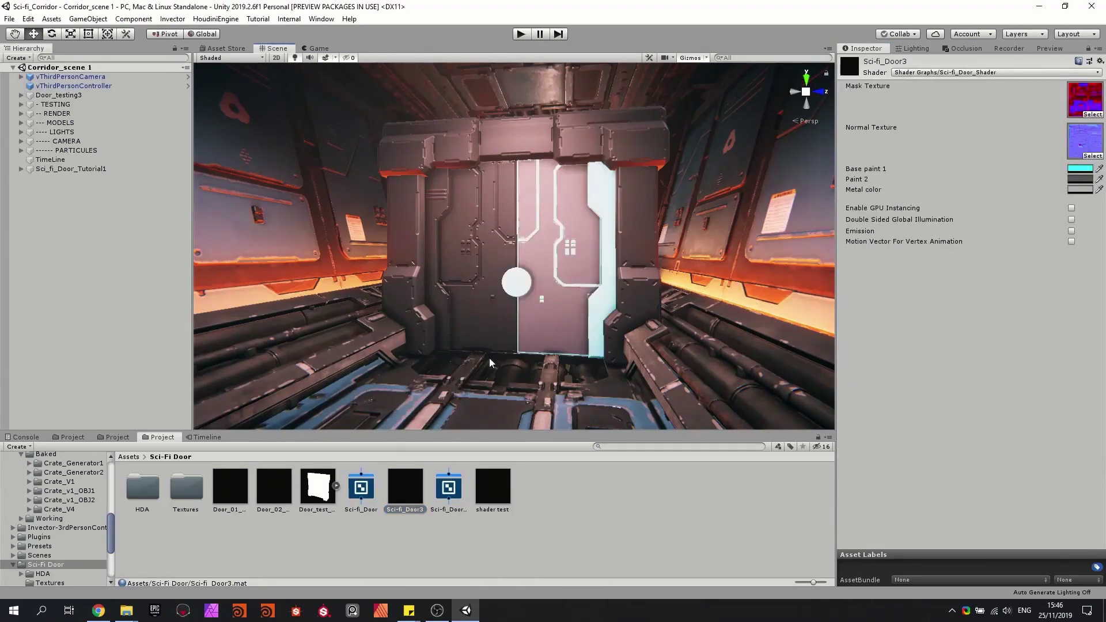
{"action": "left_click_drag", "start_coordinate": [389, 492], "coordinate": [455, 291]}
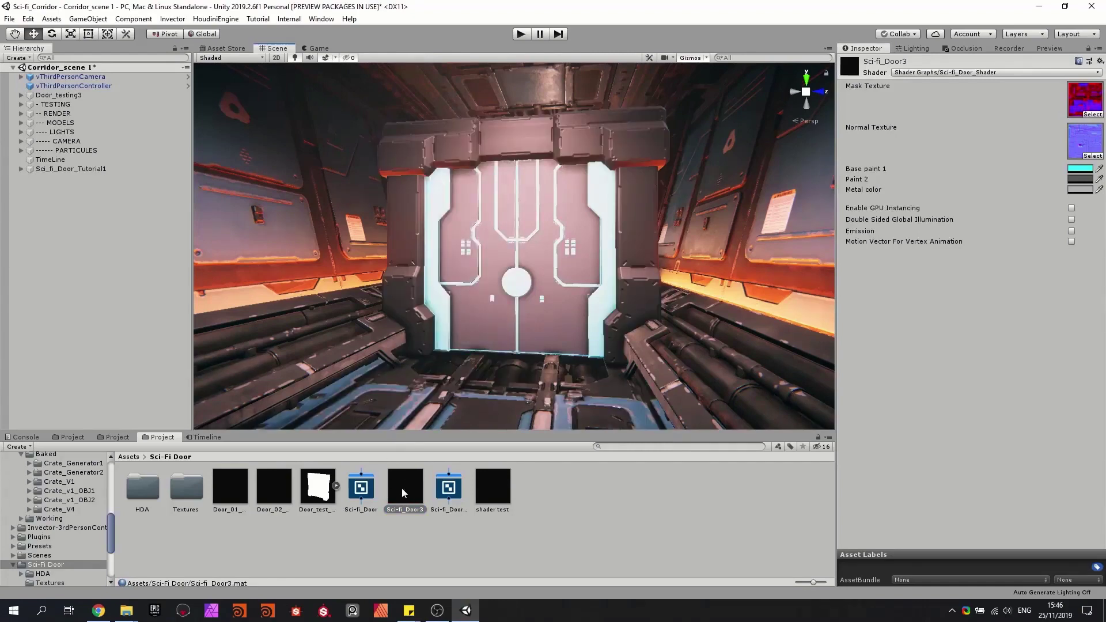
{"action": "left_click_drag", "start_coordinate": [403, 488], "coordinate": [389, 296]}
{"action": "scroll", "coordinate": [474, 297], "scroll_direction": "up", "scroll_amount": 8}
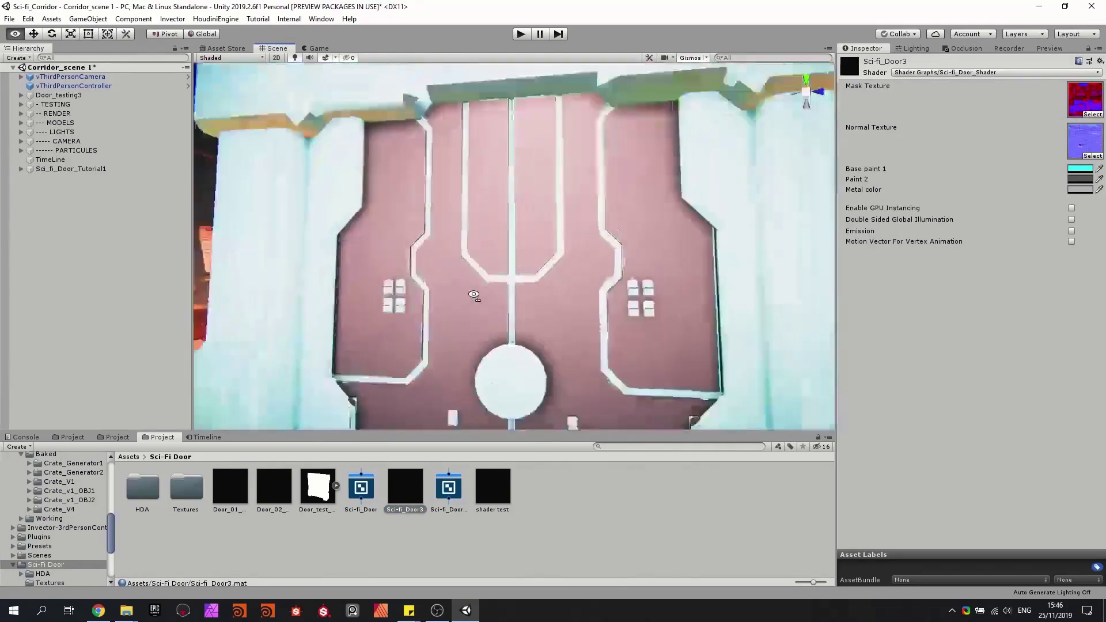
Change the material's Base paint 1 colour from cyan to dark grey.
{"action": "scroll", "coordinate": [477, 306], "scroll_direction": "down", "scroll_amount": 5}
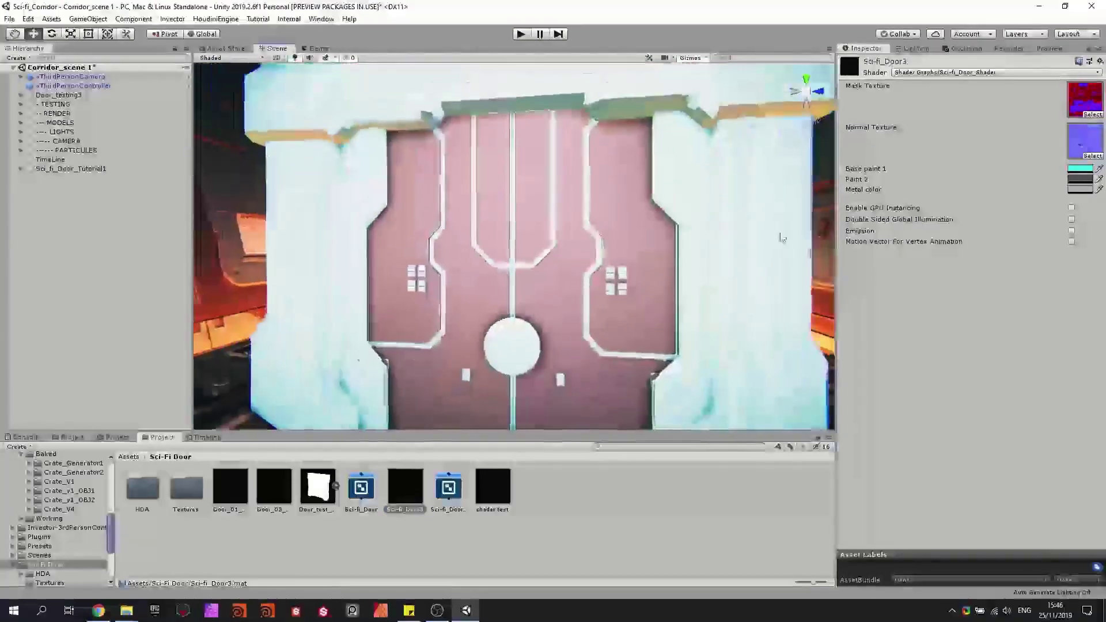
{"action": "left_click", "coordinate": [1080, 169]}
{"action": "left_click_drag", "start_coordinate": [676, 331], "coordinate": [638, 311]}
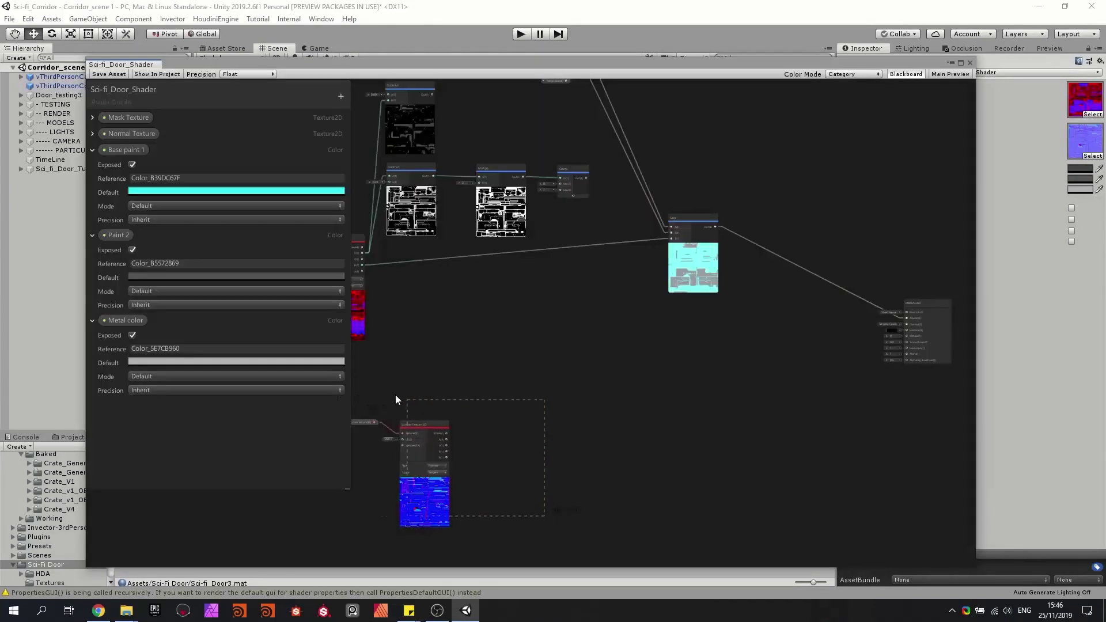
Move the normal texture nodes near the PBR Master, connect the sample's RGBA output to Normal and save the shader.
{"action": "left_click_drag", "start_coordinate": [395, 396], "coordinate": [788, 361]}
{"action": "middle_click_drag", "start_coordinate": [809, 343], "coordinate": [663, 376]}
{"action": "scroll", "coordinate": [679, 388], "scroll_direction": "up", "scroll_amount": 5}
{"action": "left_click", "coordinate": [679, 388]}
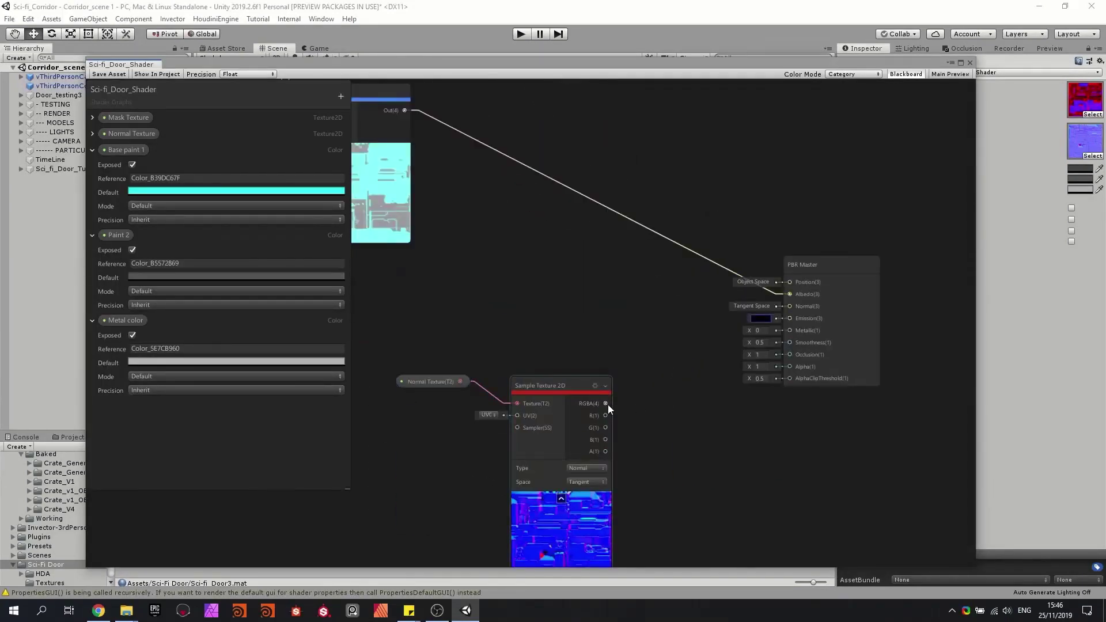
{"action": "left_click_drag", "start_coordinate": [606, 403], "coordinate": [793, 307]}
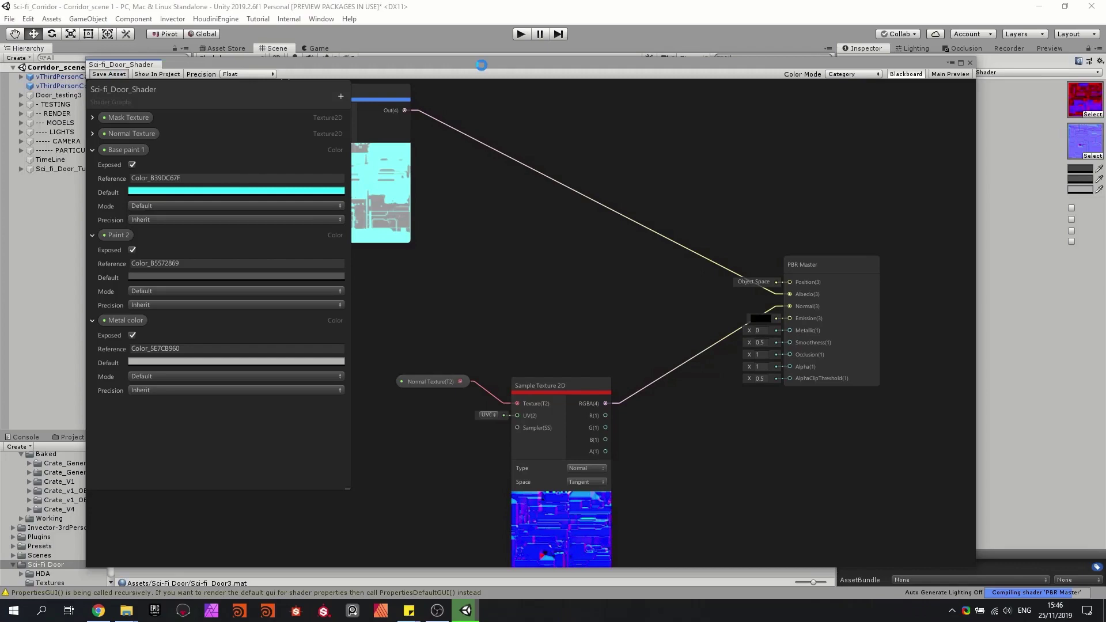
{"action": "left_click_drag", "start_coordinate": [481, 65], "coordinate": [472, 0]}
Darken the material's Base paint 1 colour to the near-black hex value 271F1F.
{"action": "mouse_move", "coordinate": [583, 251]}
{"action": "right_mouse_down"}
{"action": "mouse_move", "coordinate": [575, 267]}
{"action": "mouse_move", "coordinate": [568, 224]}
{"action": "mouse_move", "coordinate": [588, 232]}
{"action": "right_mouse_up"}
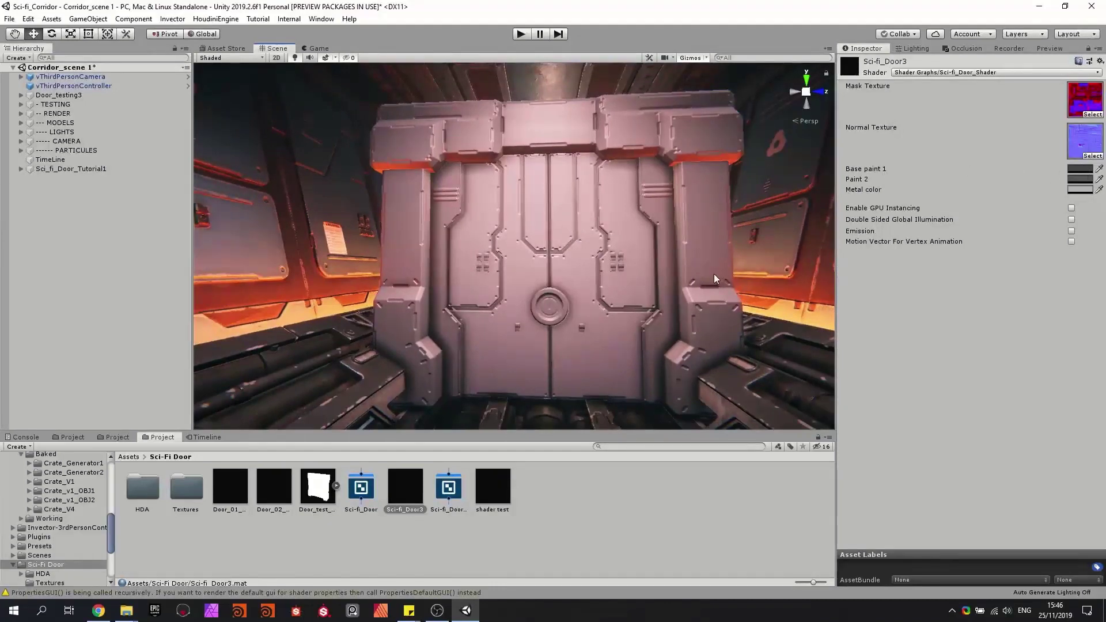
{"action": "right_click_drag", "start_coordinate": [714, 275], "coordinate": [729, 239]}
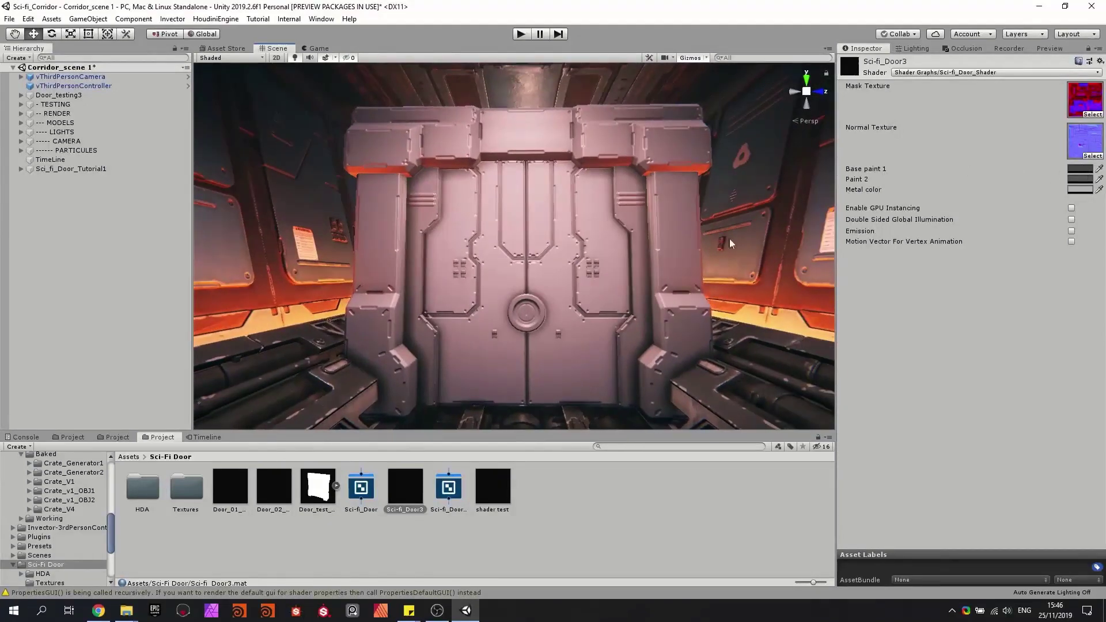
{"action": "left_click", "coordinate": [1080, 170]}
{"action": "left_click_drag", "start_coordinate": [677, 308], "coordinate": [671, 317]}
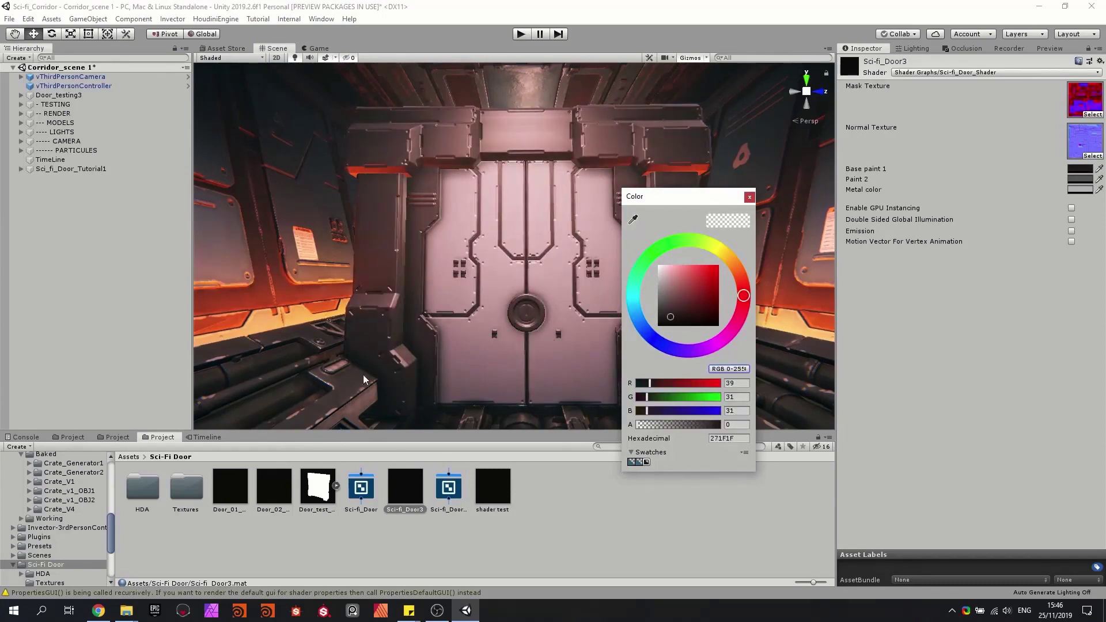
Change the material's Paint 2 colour from grey to a dark blue.
{"action": "left_click", "coordinate": [749, 198]}
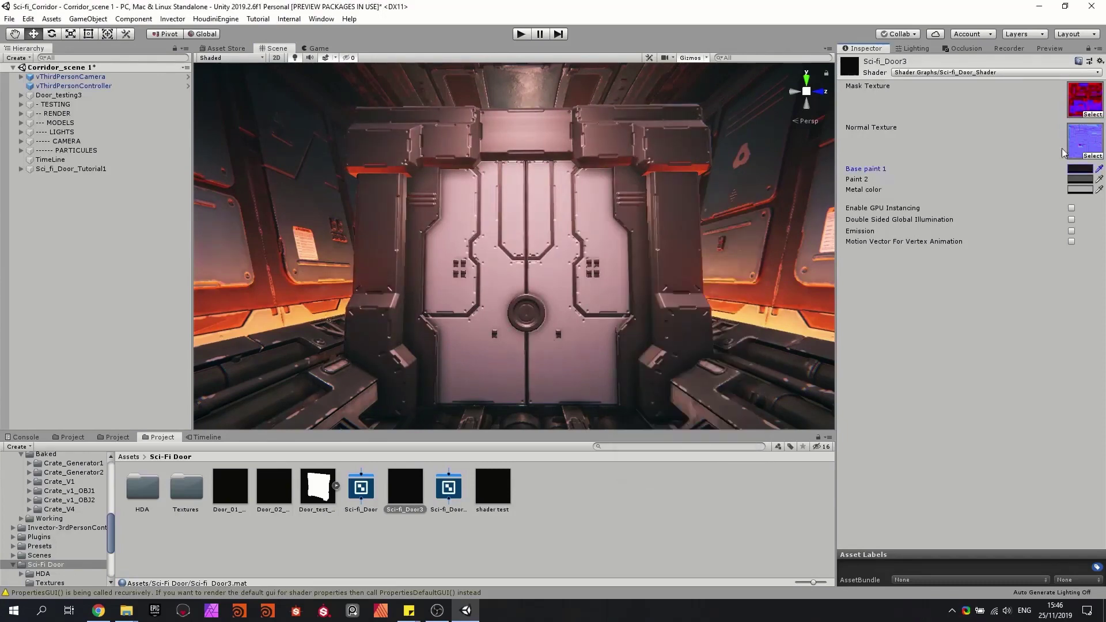
{"action": "left_click", "coordinate": [1087, 182]}
{"action": "left_click", "coordinate": [636, 312]}
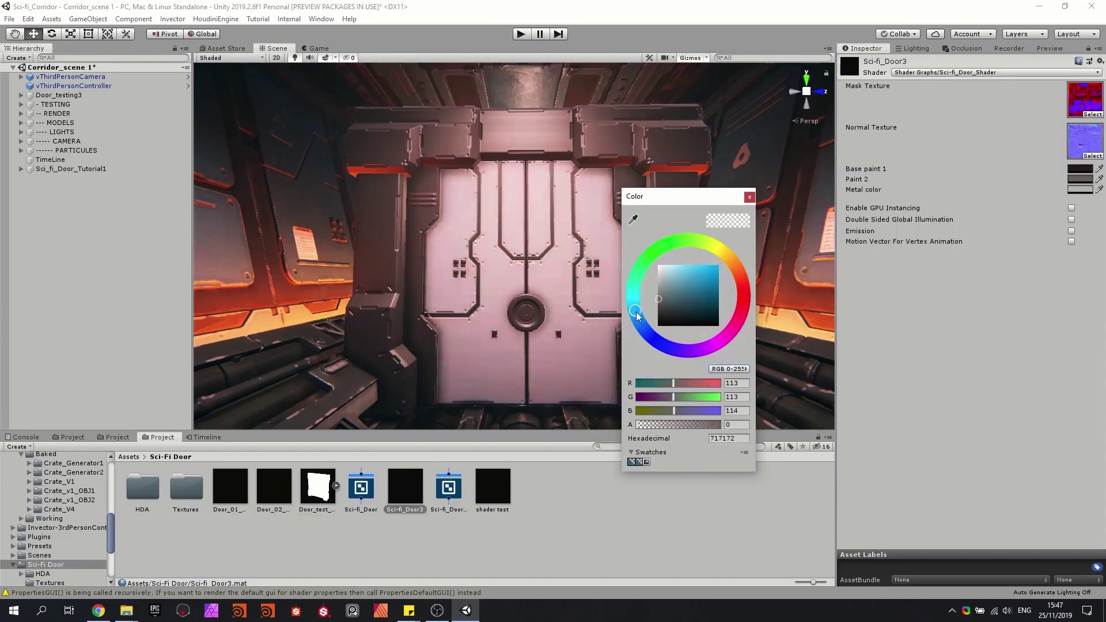
{"action": "left_click_drag", "start_coordinate": [637, 314], "coordinate": [634, 298]}
{"action": "left_click_drag", "start_coordinate": [707, 282], "coordinate": [708, 308]}
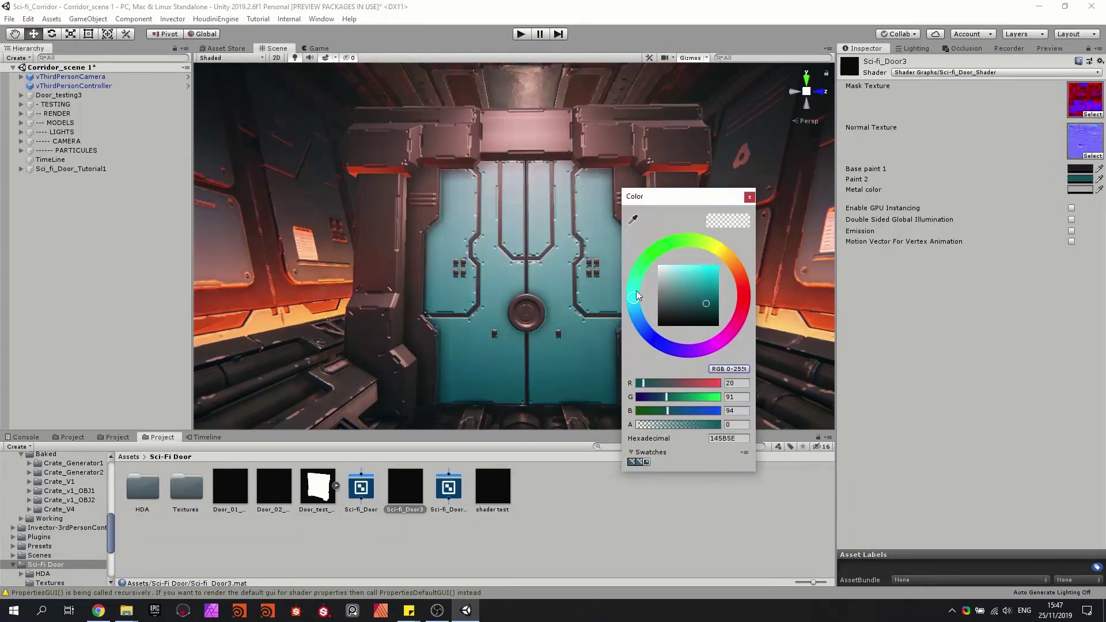
{"action": "mouse_move", "coordinate": [637, 296]}
{"action": "left_mouse_down"}
{"action": "mouse_move", "coordinate": [643, 328]}
{"action": "mouse_move", "coordinate": [636, 317]}
{"action": "left_mouse_up"}
Move the Metal color node above and beyond the existing Lerp, and add a second Lerp node beside it.
{"action": "left_click", "coordinate": [650, 399]}
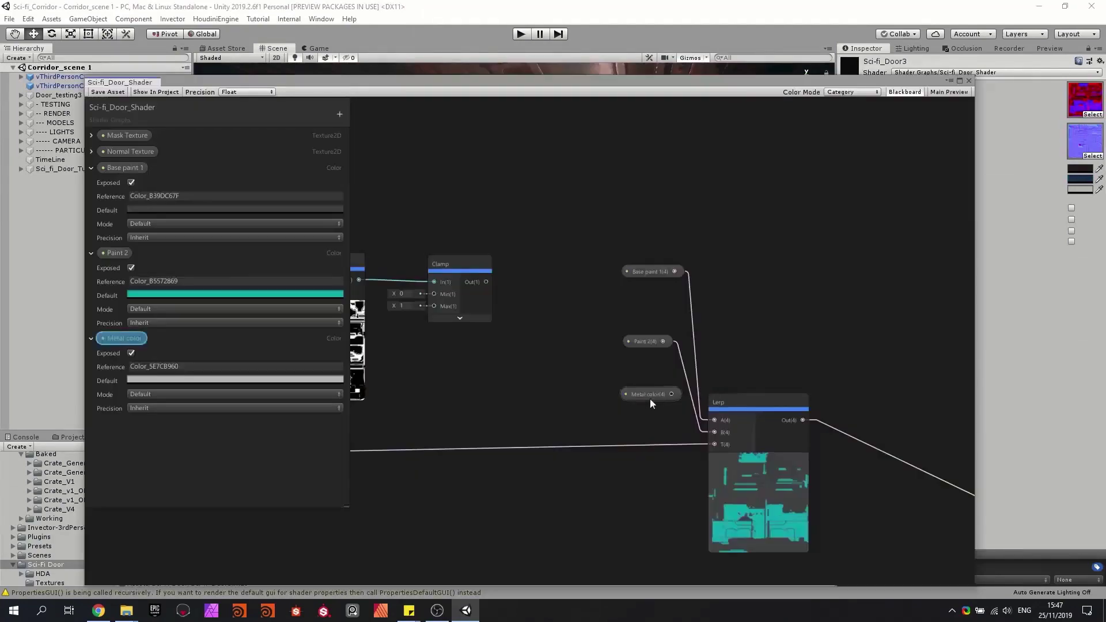
{"action": "left_click_drag", "start_coordinate": [650, 399], "coordinate": [839, 340]}
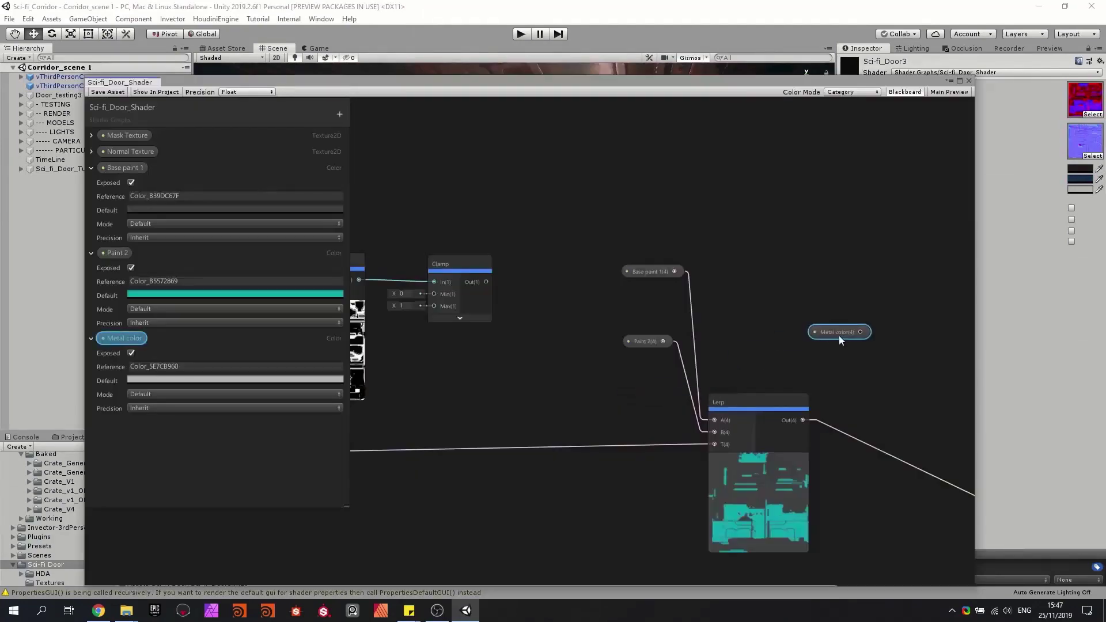
{"action": "middle_click_drag", "start_coordinate": [869, 355], "coordinate": [661, 314]}
{"action": "left_click", "coordinate": [702, 313]}
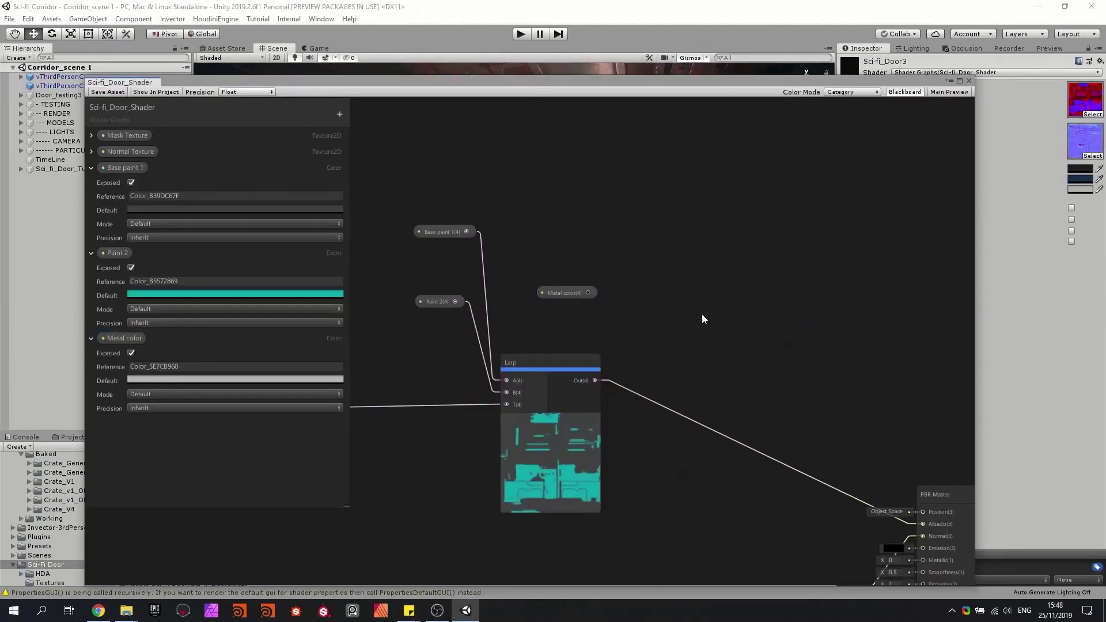
{"action": "key", "text": "space"}
{"action": "type", "text": "lerp"}
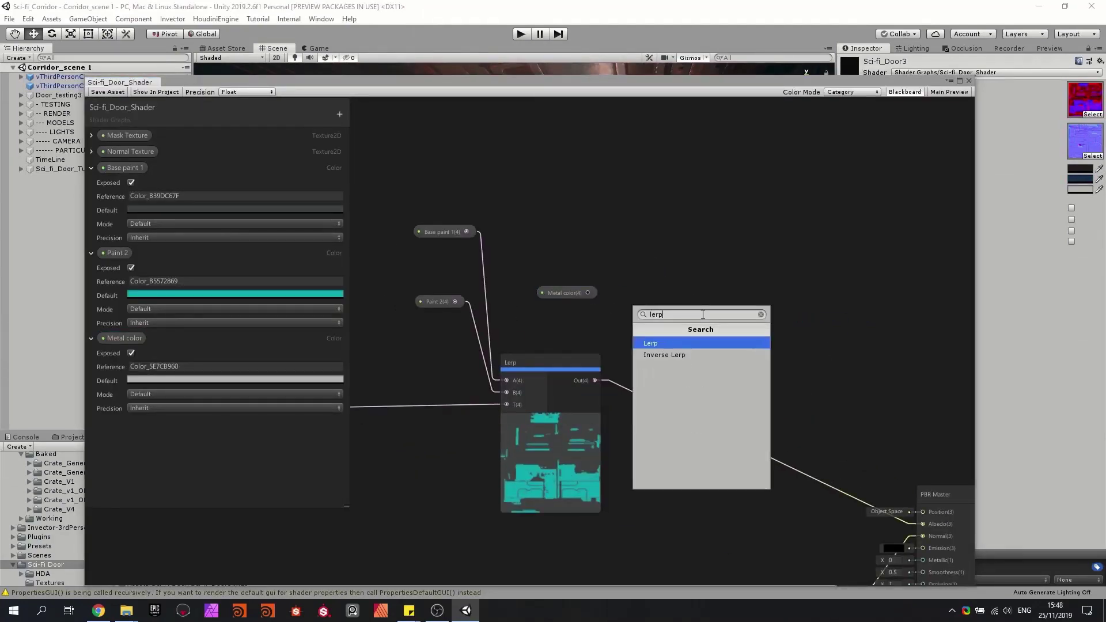
{"action": "key", "text": "Return"}
Wire the second Lerp with the first Lerp's output in A, Metal color in B and the Clamp output in T.
{"action": "scroll", "coordinate": [700, 313], "scroll_direction": "down", "scroll_amount": 4}
{"action": "middle_click_drag", "start_coordinate": [444, 273], "coordinate": [525, 175]}
{"action": "scroll", "coordinate": [647, 231], "scroll_direction": "up", "scroll_amount": 3}
{"action": "scroll", "coordinate": [526, 176], "scroll_direction": "down", "scroll_amount": 2}
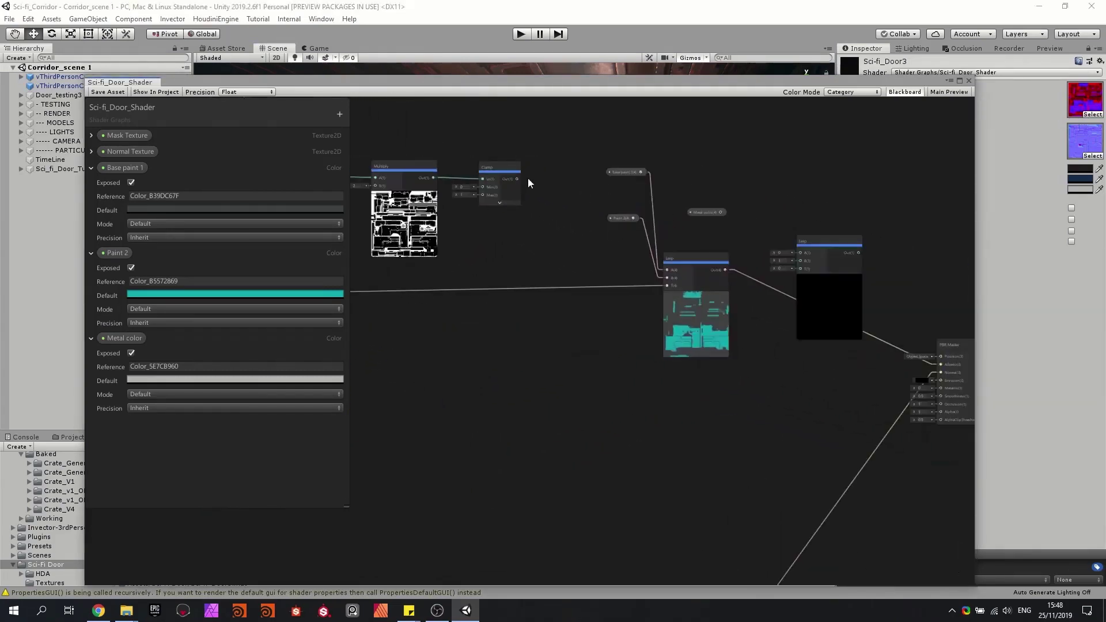
{"action": "left_click_drag", "start_coordinate": [517, 179], "coordinate": [659, 210]}
{"action": "left_click_drag", "start_coordinate": [659, 210], "coordinate": [801, 269]}
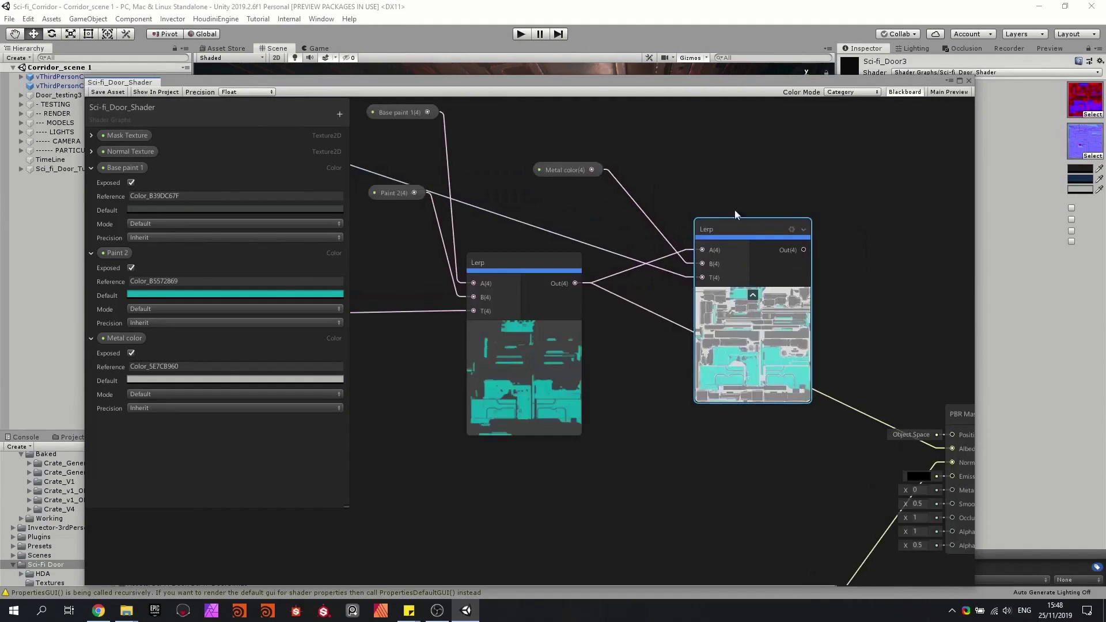
Connect the second Lerp's output to Albedo on the PBR Master and save the shader.
{"action": "middle_click_drag", "start_coordinate": [780, 181], "coordinate": [676, 157]}
{"action": "left_click_drag", "start_coordinate": [700, 225], "coordinate": [856, 425]}
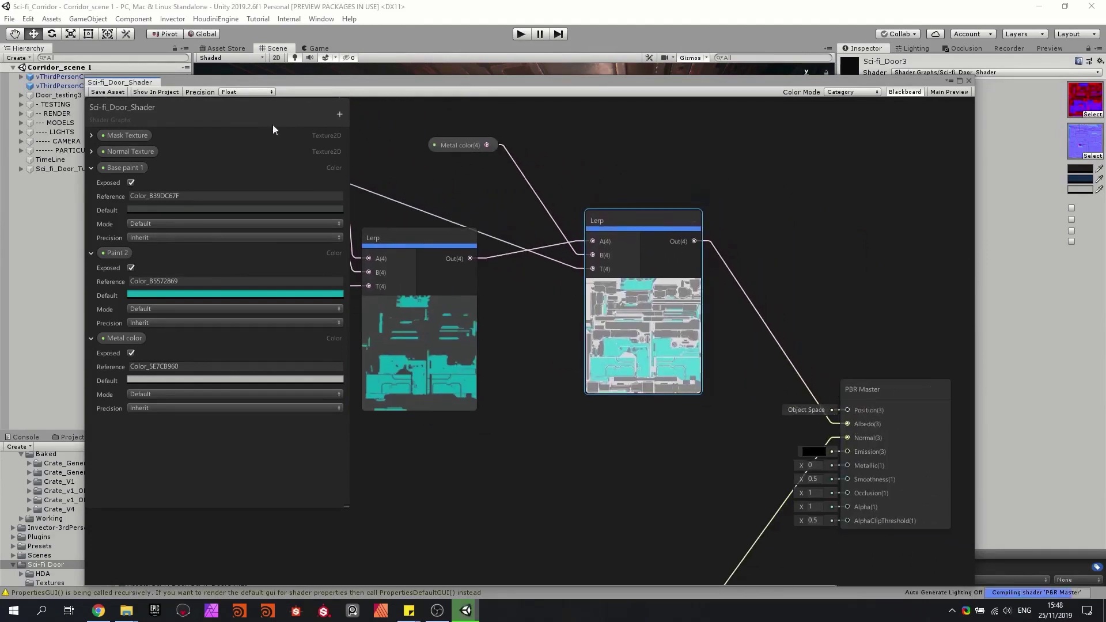
{"action": "left_click", "coordinate": [119, 92]}
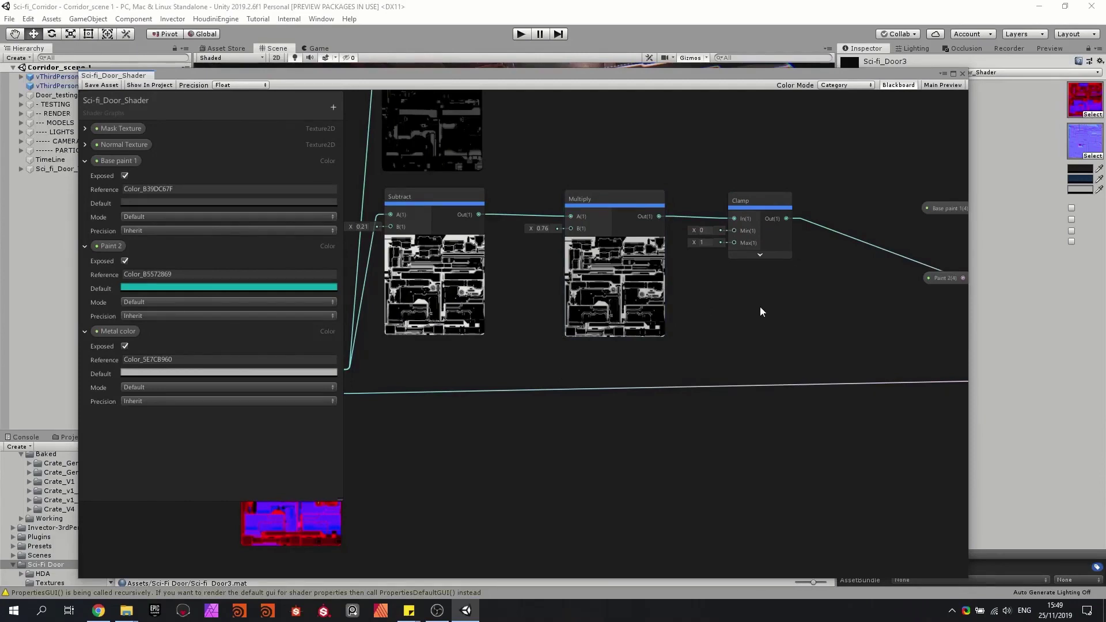
Add a third Lerp node before the PBR Master and connect the second Lerp's output to its A input.
{"action": "scroll", "coordinate": [720, 300], "scroll_direction": "down", "scroll_amount": 6}
{"action": "scroll", "coordinate": [403, 288], "scroll_direction": "up", "scroll_amount": 5}
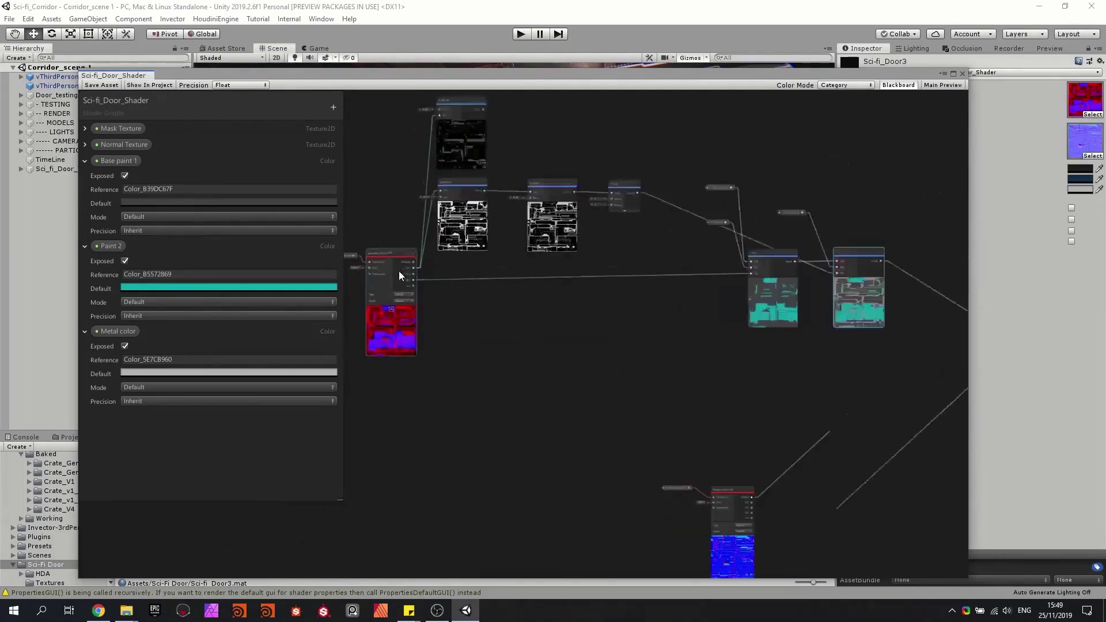
{"action": "scroll", "coordinate": [474, 242], "scroll_direction": "down", "scroll_amount": 4}
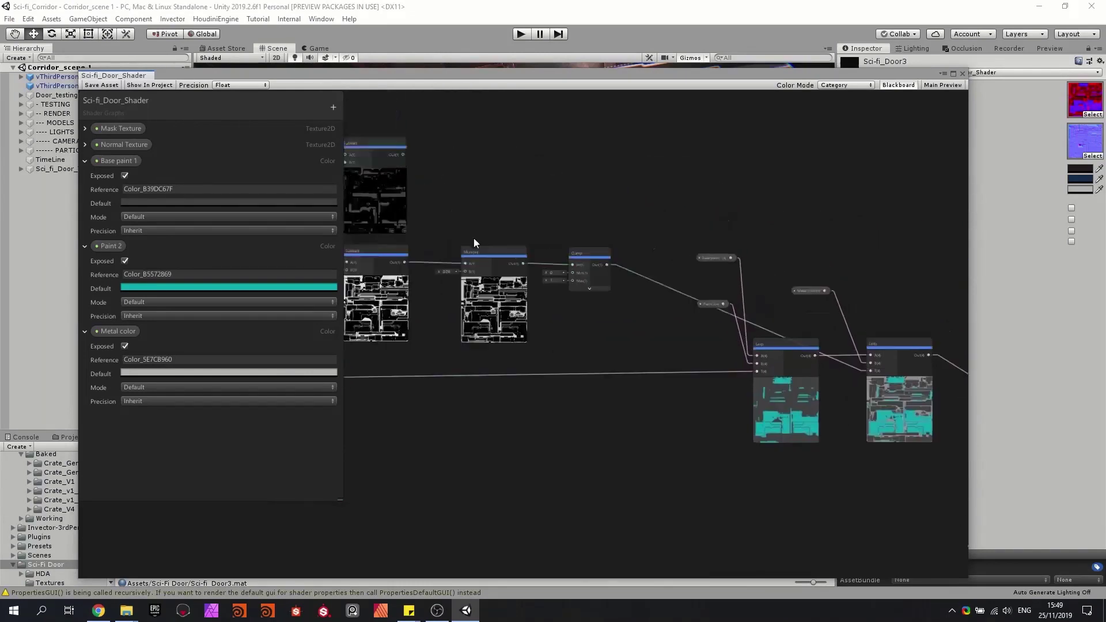
{"action": "scroll", "coordinate": [740, 273], "scroll_direction": "up", "scroll_amount": 1}
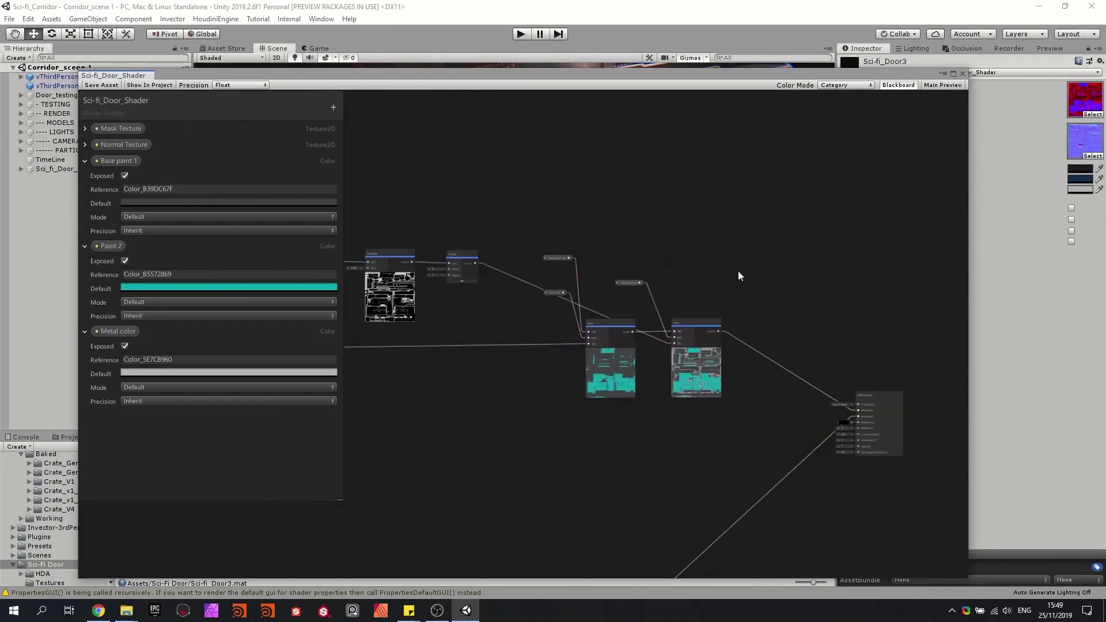
{"action": "scroll", "coordinate": [768, 285], "scroll_direction": "up", "scroll_amount": 3}
{"action": "right_click", "coordinate": [753, 303]}
{"action": "left_click", "coordinate": [753, 304]}
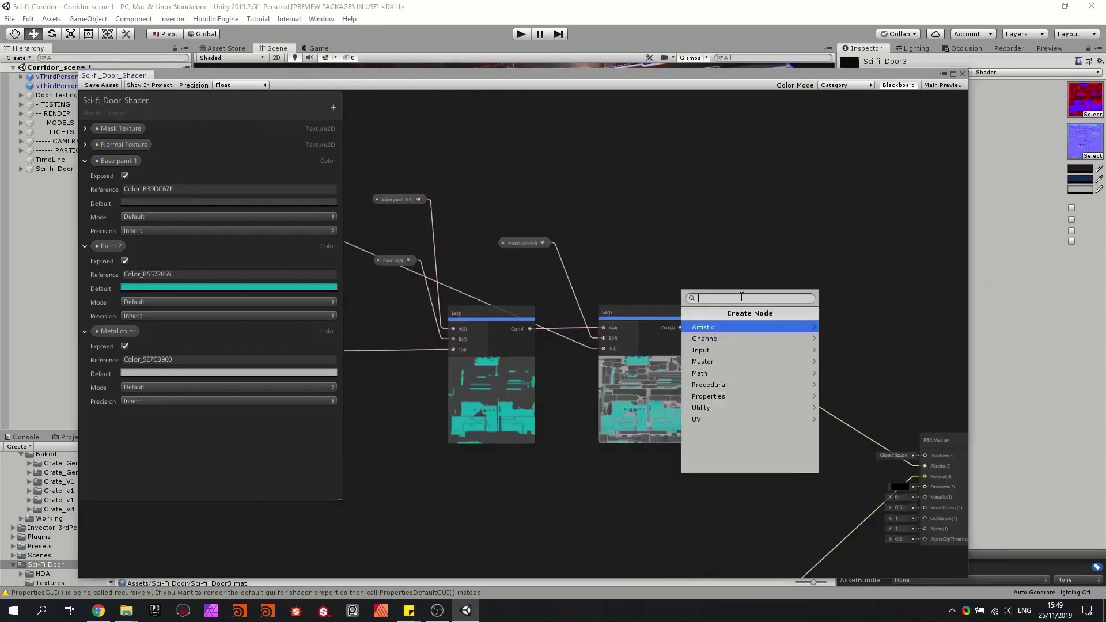
{"action": "type", "text": "lrep"}
{"action": "key", "text": "Return"}
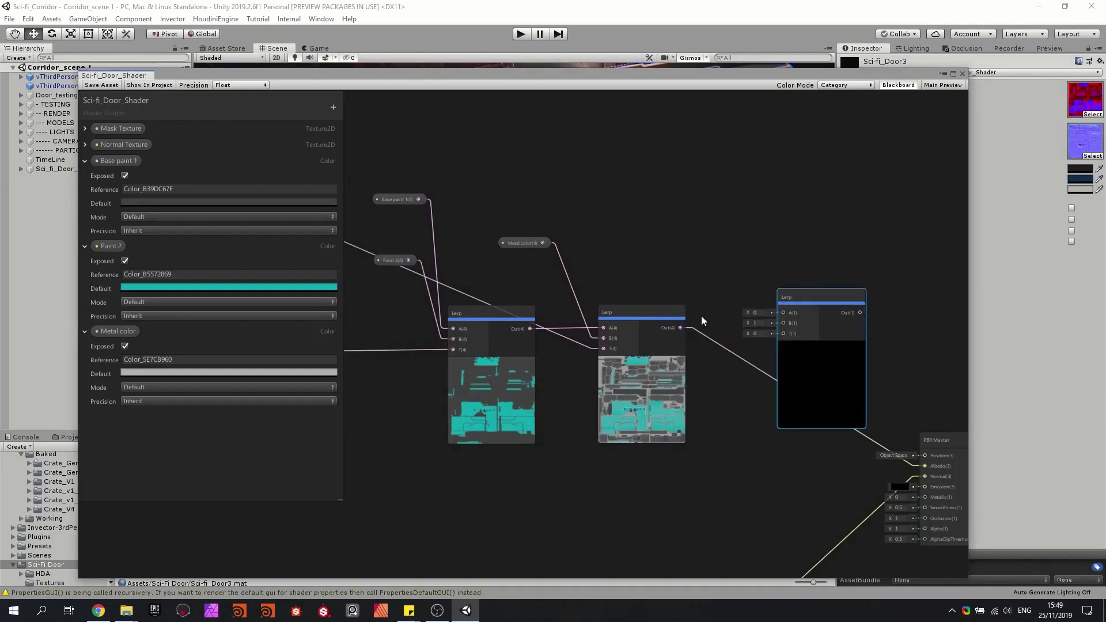
{"action": "left_click_drag", "start_coordinate": [681, 327], "coordinate": [787, 313]}
Add a Color node above the second Lerp and collapse the details of the three colour properties.
{"action": "key", "text": "space"}
{"action": "type", "text": "color"}
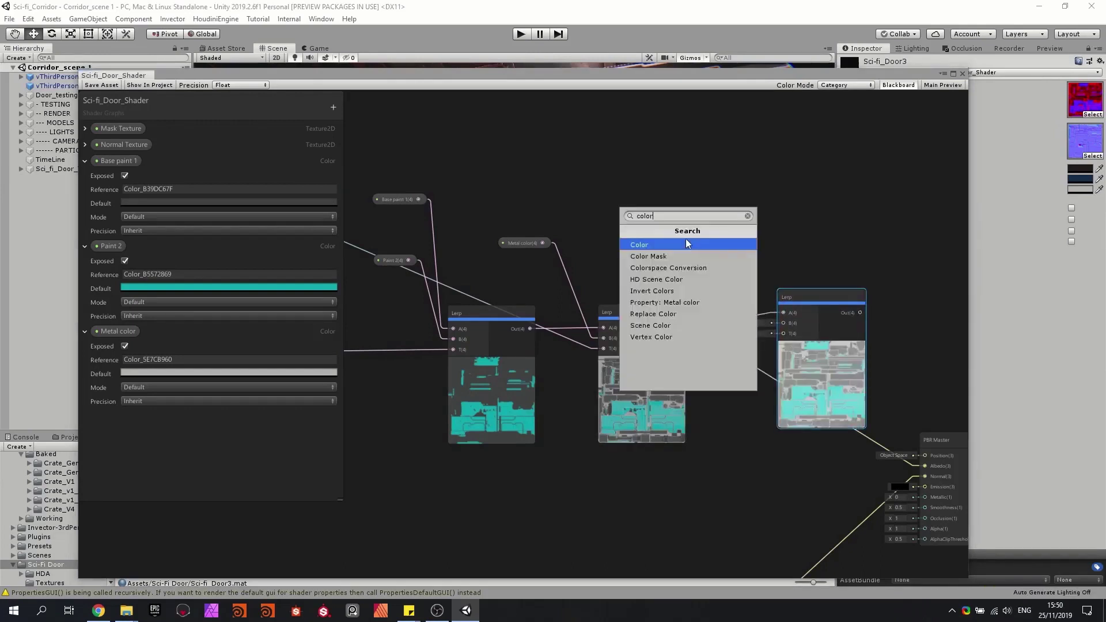
{"action": "left_click", "coordinate": [687, 244]}
{"action": "left_click_drag", "start_coordinate": [705, 240], "coordinate": [616, 222]}
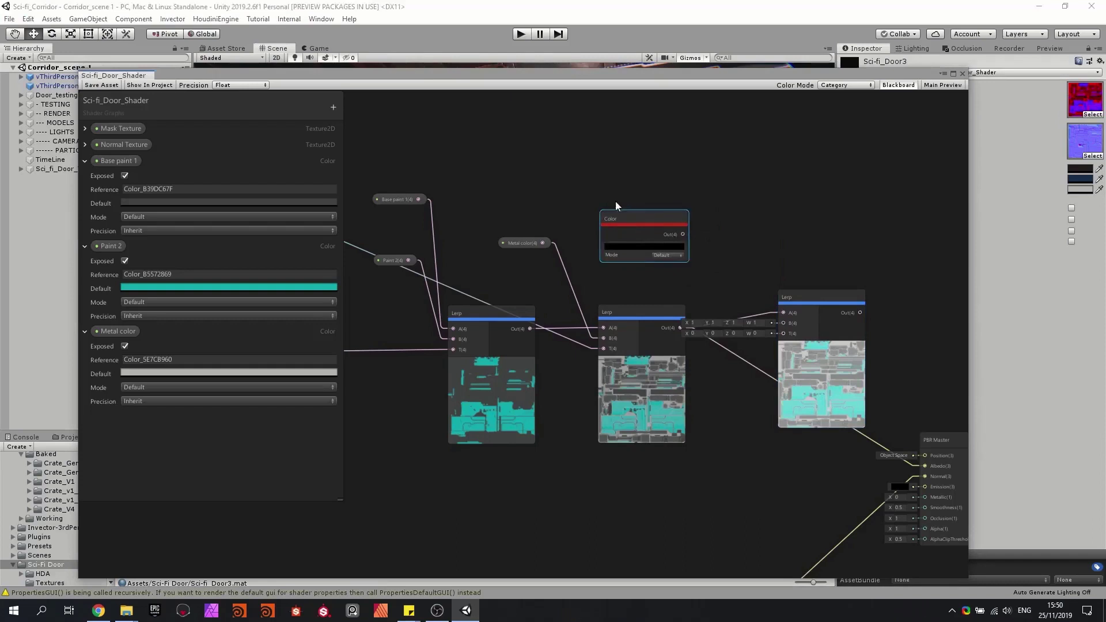
{"action": "left_click", "coordinate": [85, 162]}
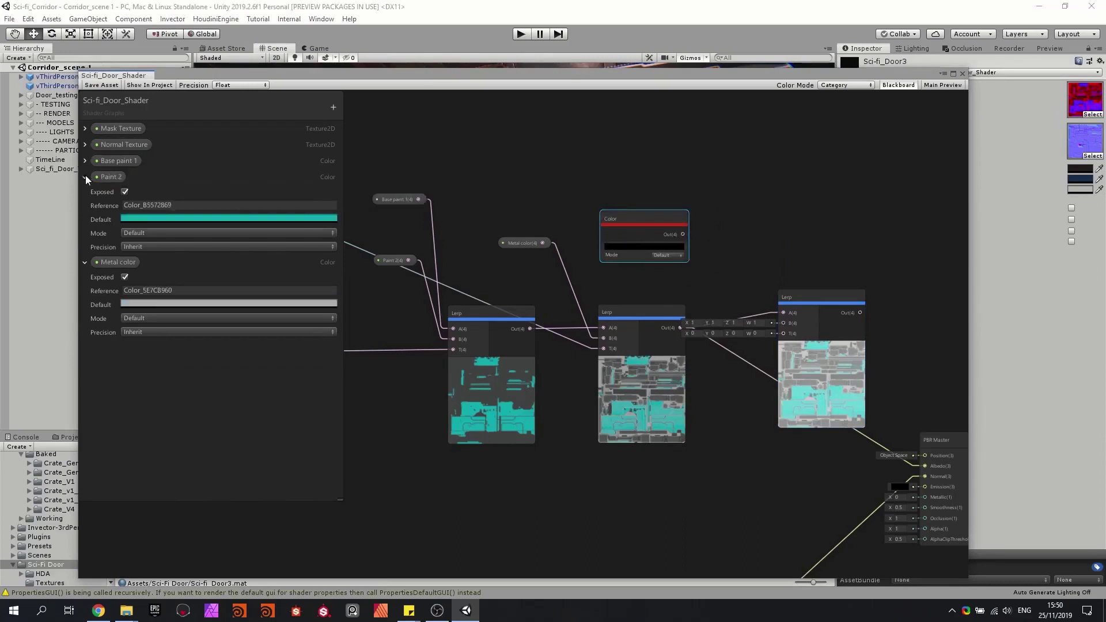
{"action": "left_click", "coordinate": [85, 176]}
{"action": "left_click", "coordinate": [84, 195]}
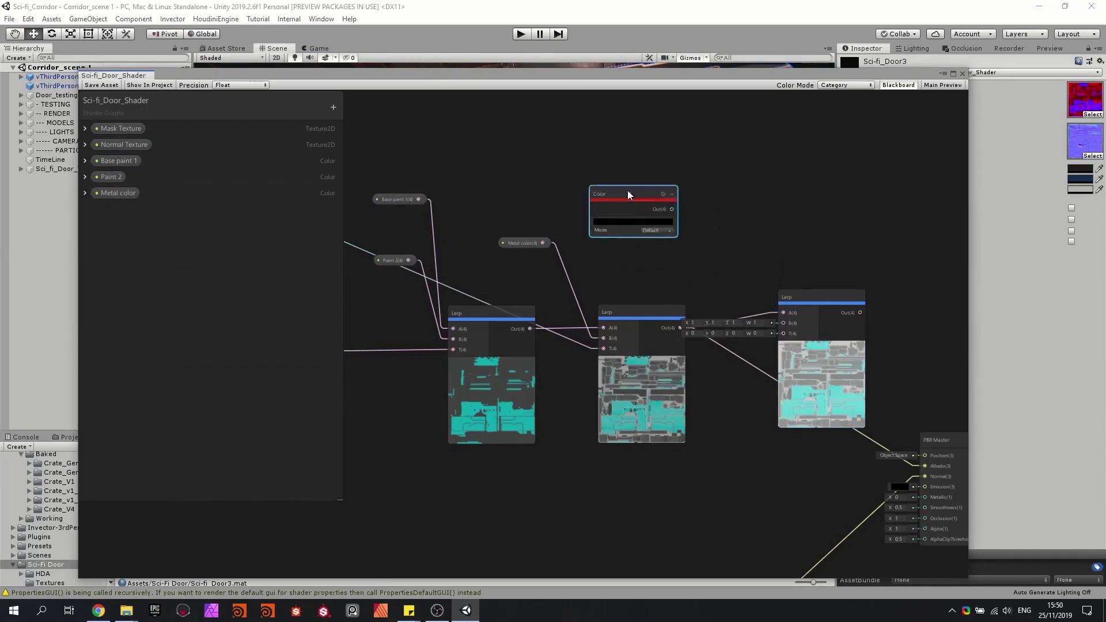
Connect the Color node to the third Lerp's B and the uppermost mask node's output to its T, and check the door in the scene.
{"action": "scroll", "coordinate": [670, 254], "scroll_direction": "up", "scroll_amount": 3}
{"action": "scroll", "coordinate": [835, 354], "scroll_direction": "down", "scroll_amount": 5}
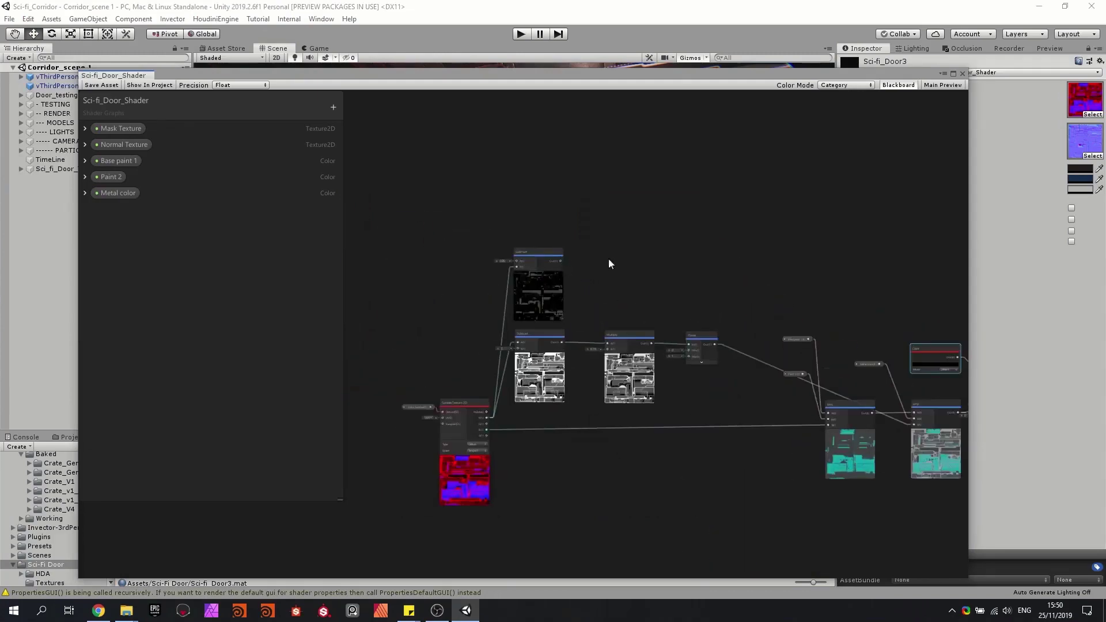
{"action": "middle_click_drag", "start_coordinate": [845, 390], "coordinate": [642, 252]}
{"action": "scroll", "coordinate": [658, 335], "scroll_direction": "up", "scroll_amount": 4}
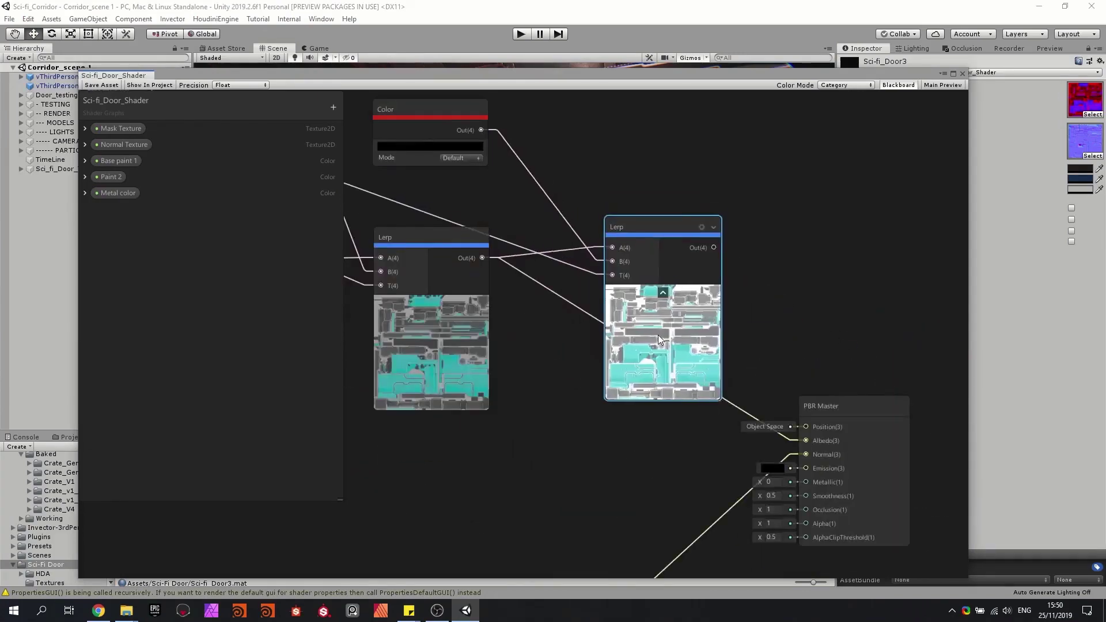
{"action": "scroll", "coordinate": [651, 305], "scroll_direction": "down", "scroll_amount": 2}
{"action": "middle_click_drag", "start_coordinate": [650, 306], "coordinate": [891, 369]}
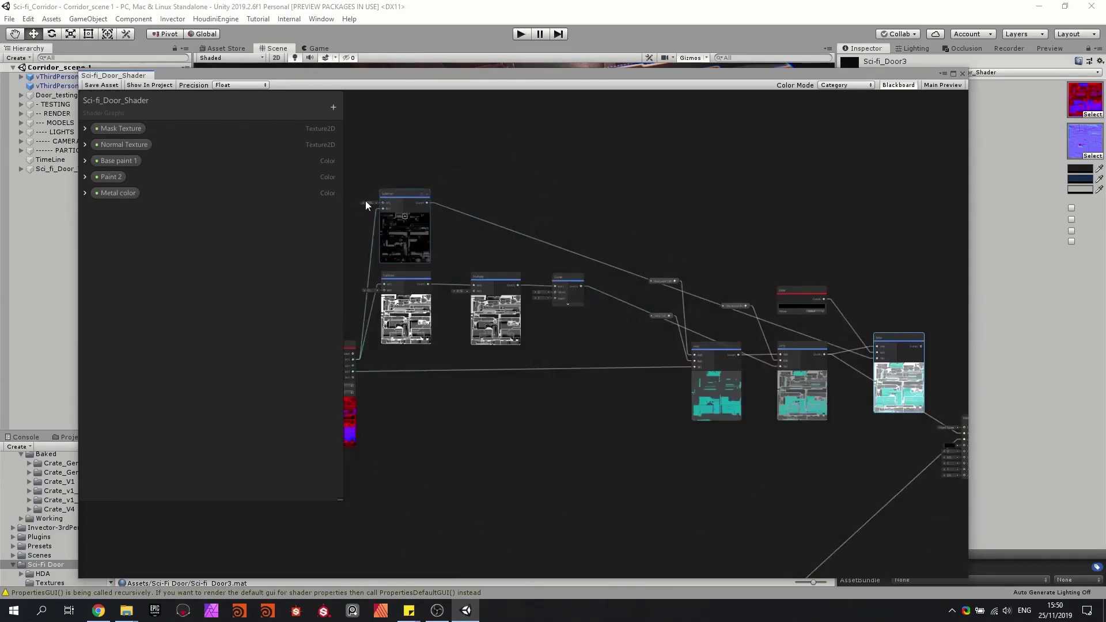
{"action": "scroll", "coordinate": [741, 300], "scroll_direction": "up", "scroll_amount": 4}
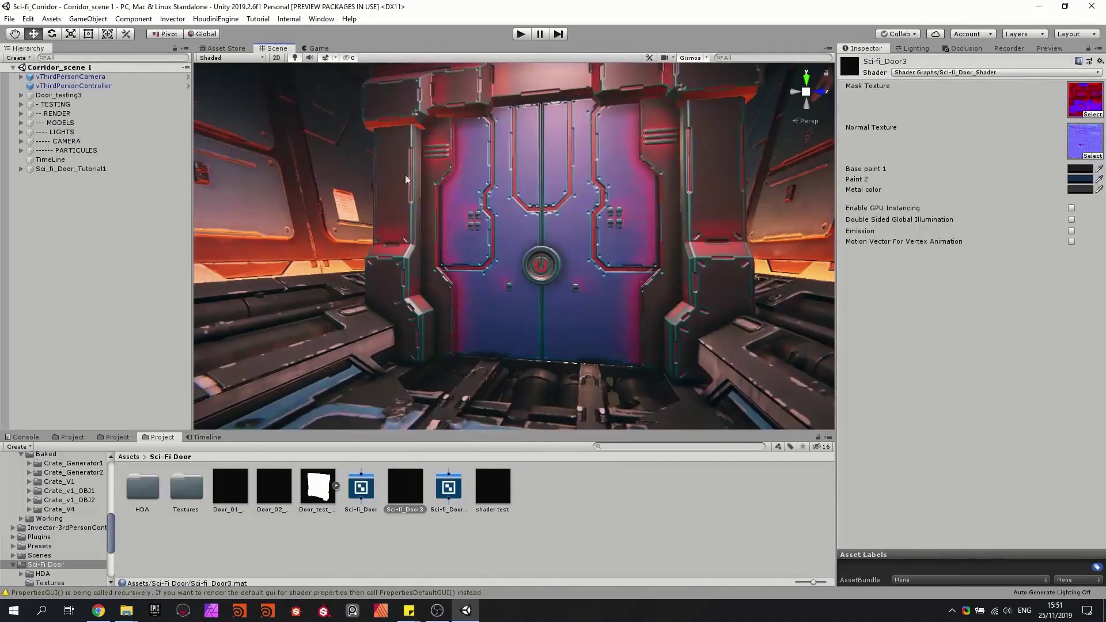
{"action": "left_click_drag", "start_coordinate": [460, 150], "coordinate": [506, 140], "text": "alt"}
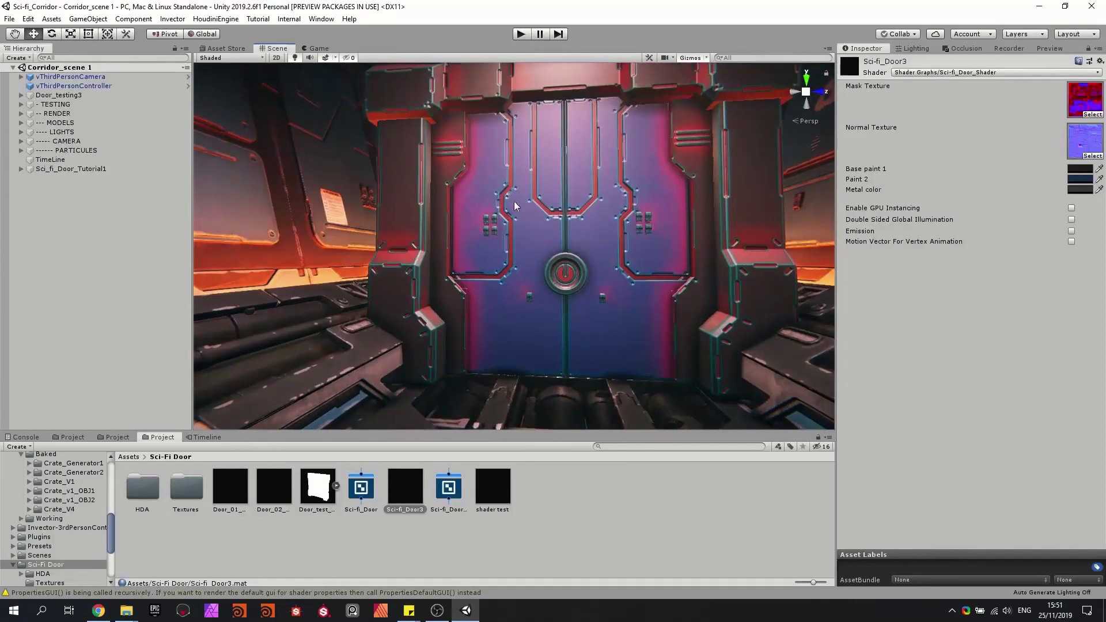
{"action": "right_click_drag", "start_coordinate": [514, 202], "coordinate": [627, 202]}
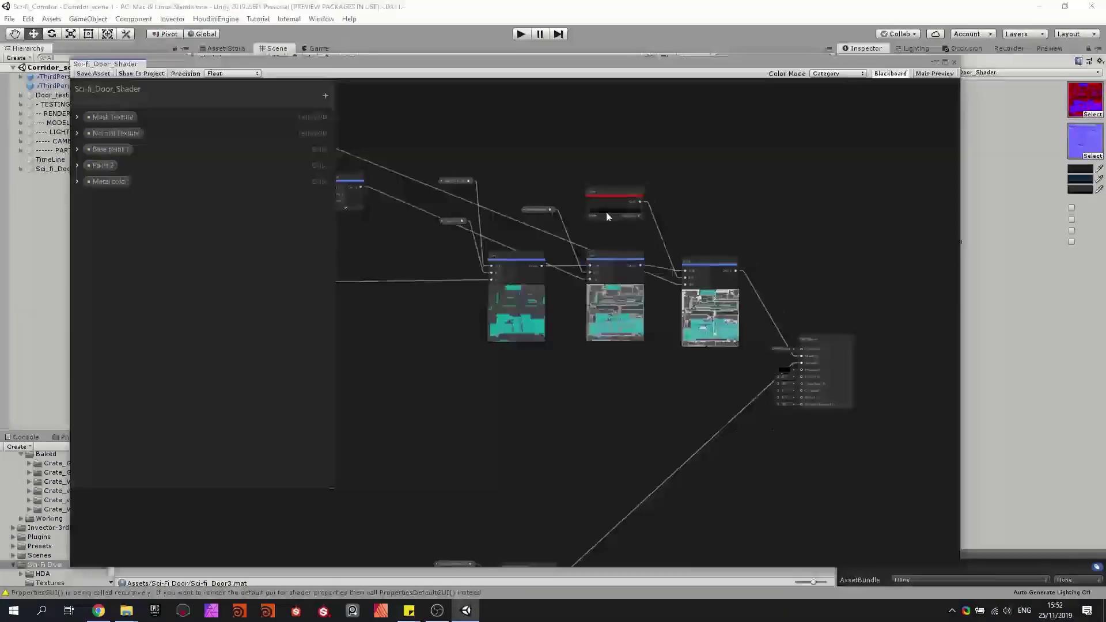
Convert the Color node to an exposed property and rename it Dirt Color.
{"action": "right_click", "coordinate": [603, 190]}
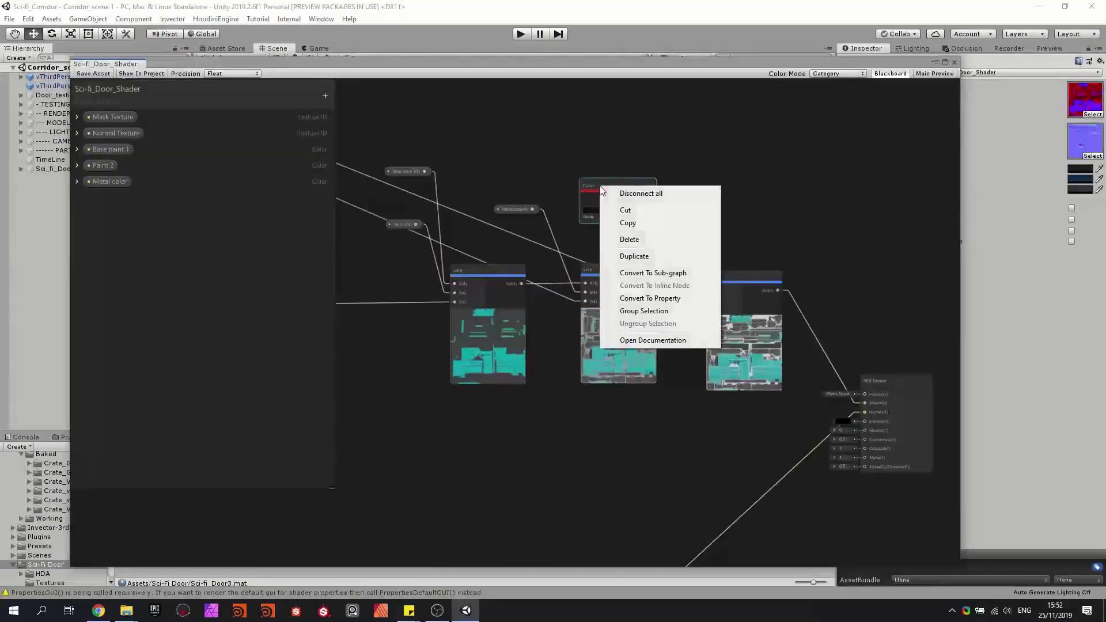
{"action": "left_click", "coordinate": [639, 299]}
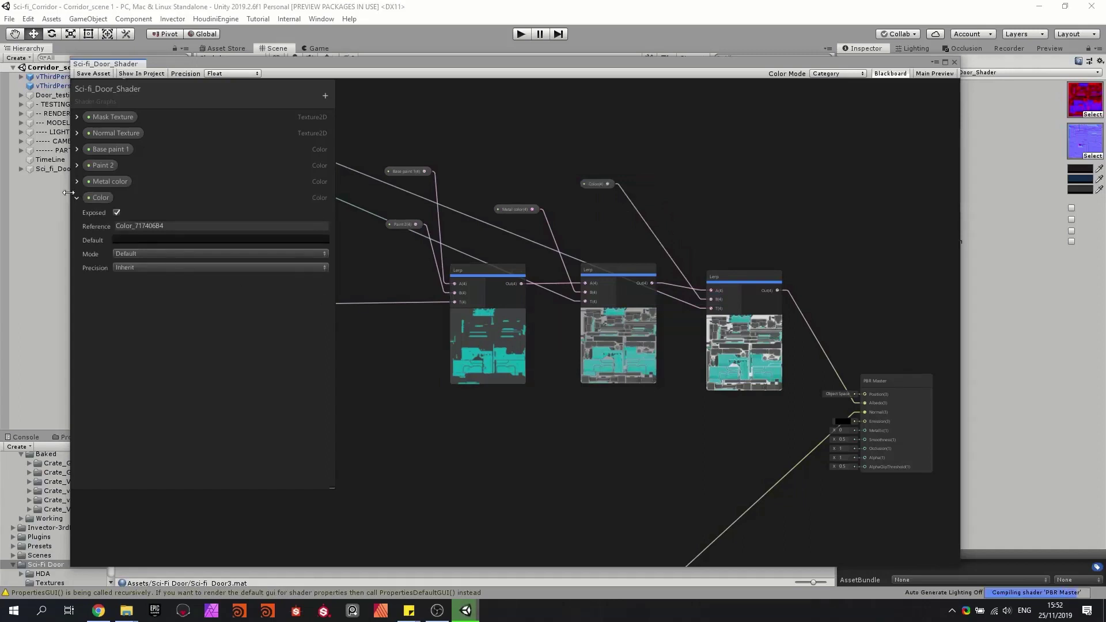
{"action": "double_click", "coordinate": [99, 198]}
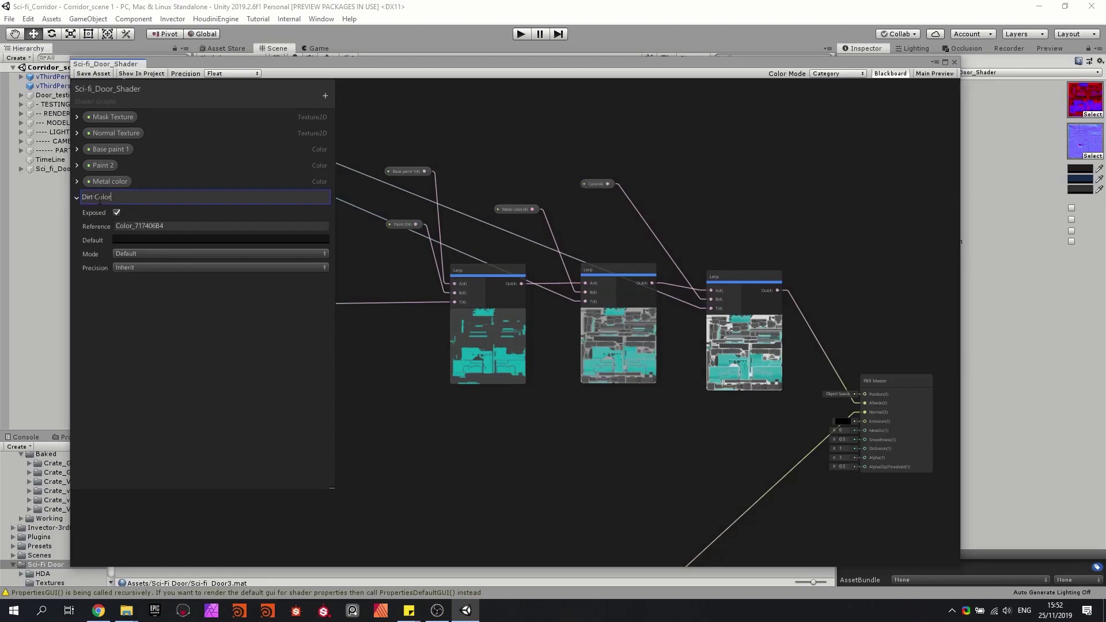
{"action": "key", "text": "Return"}
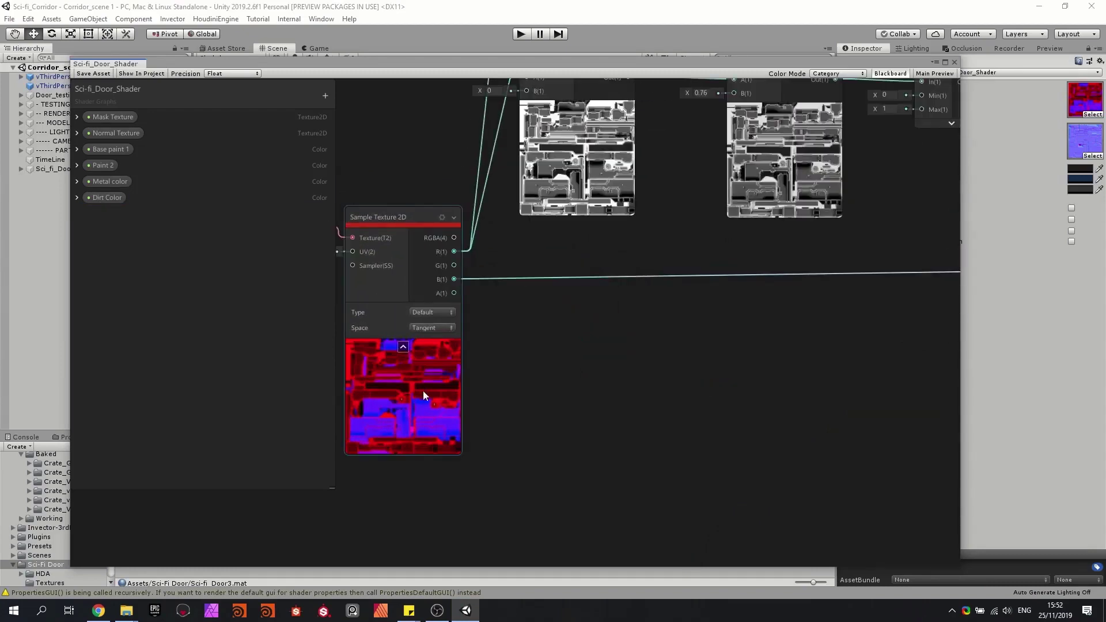
Add a fourth Lerp node after the third one and connect the third Lerp's output to its A input.
{"action": "middle_click_drag", "start_coordinate": [687, 355], "coordinate": [565, 337]}
{"action": "scroll", "coordinate": [565, 337], "scroll_direction": "down", "scroll_amount": 3}
{"action": "scroll", "coordinate": [426, 281], "scroll_direction": "up", "scroll_amount": 3}
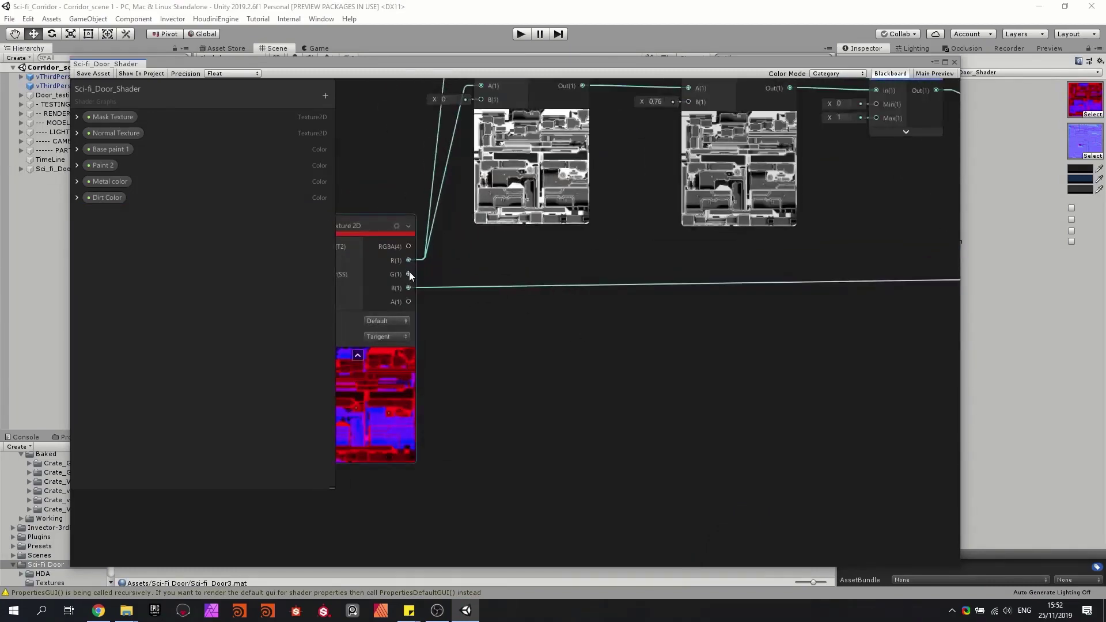
{"action": "middle_click_drag", "start_coordinate": [631, 324], "coordinate": [486, 313]}
{"action": "scroll", "coordinate": [486, 313], "scroll_direction": "down", "scroll_amount": 3}
{"action": "middle_click_drag", "start_coordinate": [619, 335], "coordinate": [462, 334]}
{"action": "scroll", "coordinate": [463, 334], "scroll_direction": "down", "scroll_amount": 2}
{"action": "middle_click_drag", "start_coordinate": [721, 363], "coordinate": [464, 349]}
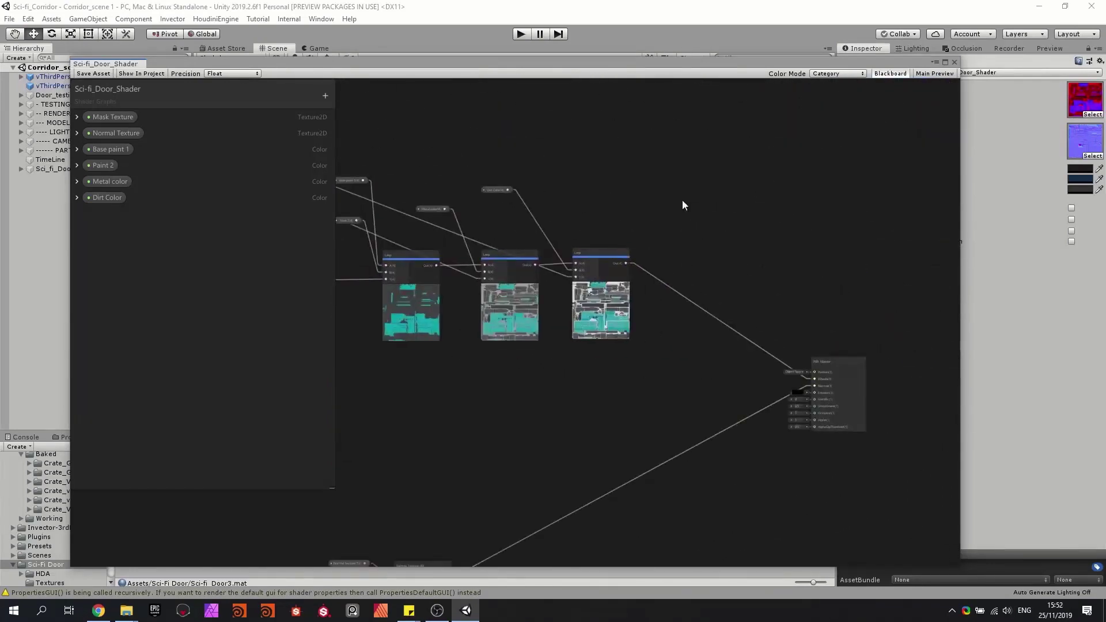
{"action": "key", "text": "space"}
{"action": "type", "text": "lerp"}
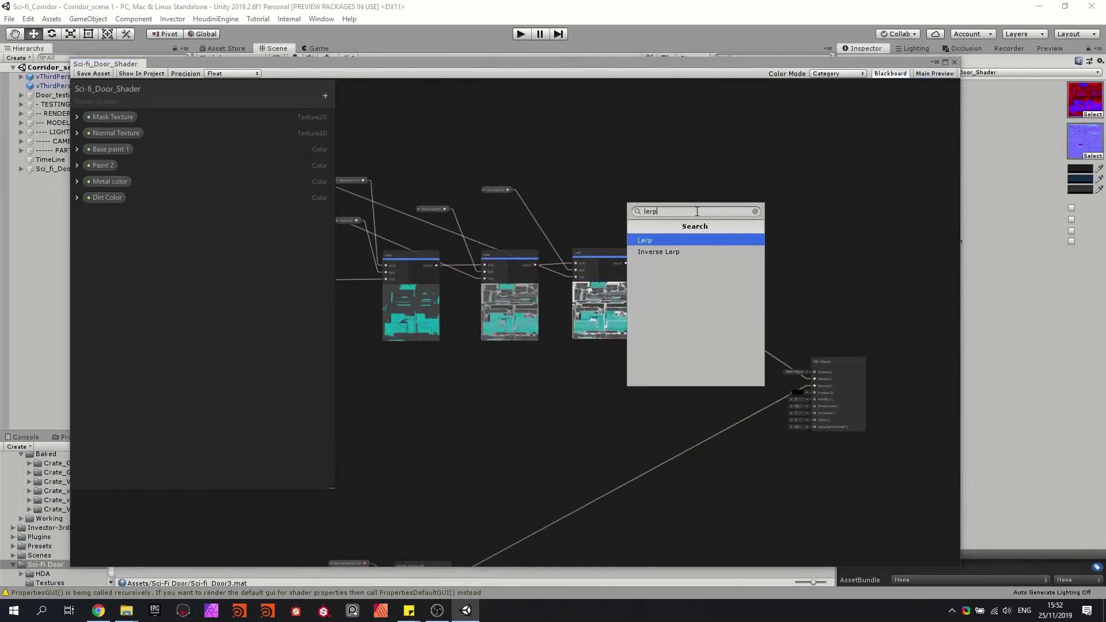
{"action": "key", "text": "Return"}
{"action": "scroll", "coordinate": [697, 211], "scroll_direction": "up", "scroll_amount": 3}
{"action": "left_click_drag", "start_coordinate": [593, 289], "coordinate": [701, 289]}
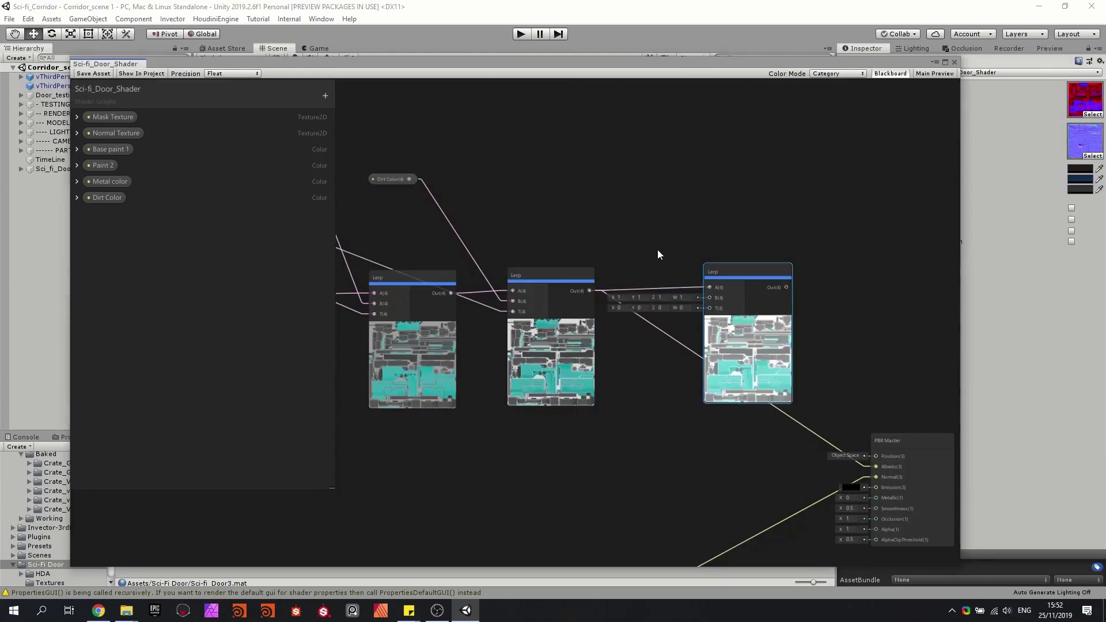
Connect the mask texture sample's G output to the fourth Lerp's T input.
{"action": "scroll", "coordinate": [660, 254], "scroll_direction": "down", "scroll_amount": 5}
{"action": "middle_click_drag", "start_coordinate": [684, 301], "coordinate": [866, 295]}
{"action": "left_click_drag", "start_coordinate": [866, 293], "coordinate": [860, 340]}
{"action": "scroll", "coordinate": [749, 346], "scroll_direction": "down", "scroll_amount": 1}
{"action": "middle_click_drag", "start_coordinate": [415, 312], "coordinate": [537, 270]}
{"action": "scroll", "coordinate": [513, 255], "scroll_direction": "up", "scroll_amount": 5}
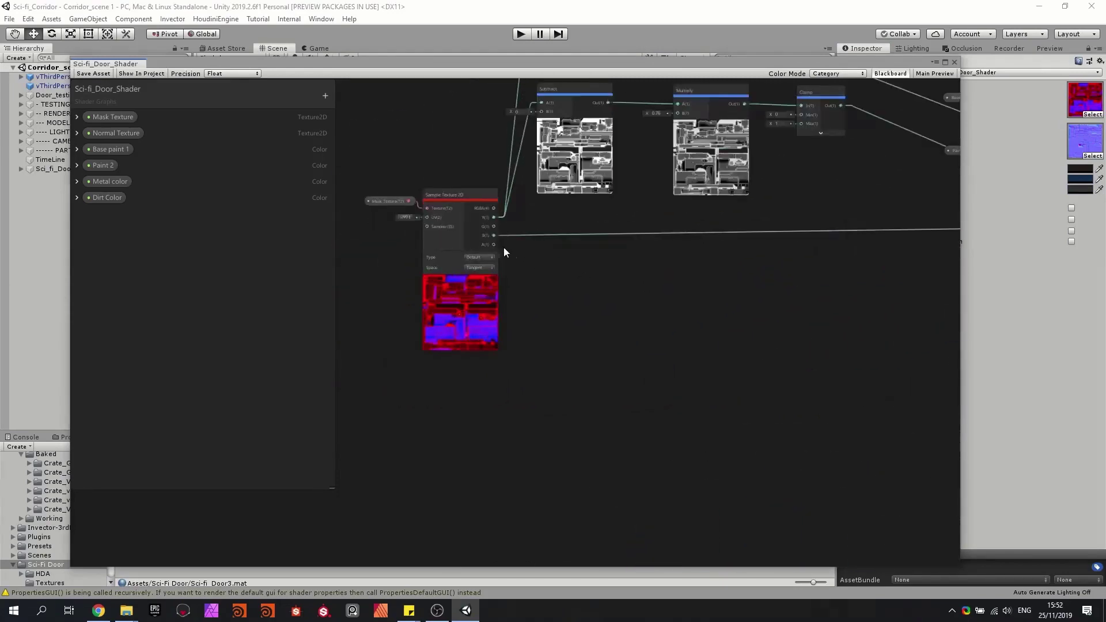
{"action": "scroll", "coordinate": [497, 227], "scroll_direction": "down", "scroll_amount": 4}
{"action": "middle_click_drag", "start_coordinate": [497, 227], "coordinate": [410, 224]}
{"action": "left_click_drag", "start_coordinate": [410, 224], "coordinate": [890, 268]}
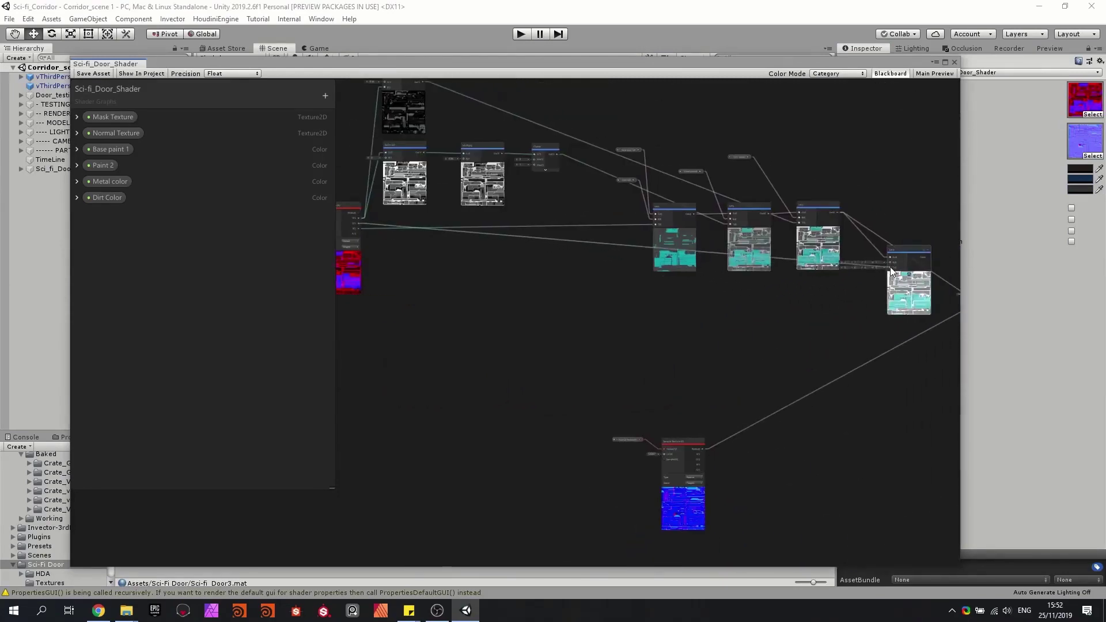
{"action": "middle_click_drag", "start_coordinate": [828, 293], "coordinate": [814, 297]}
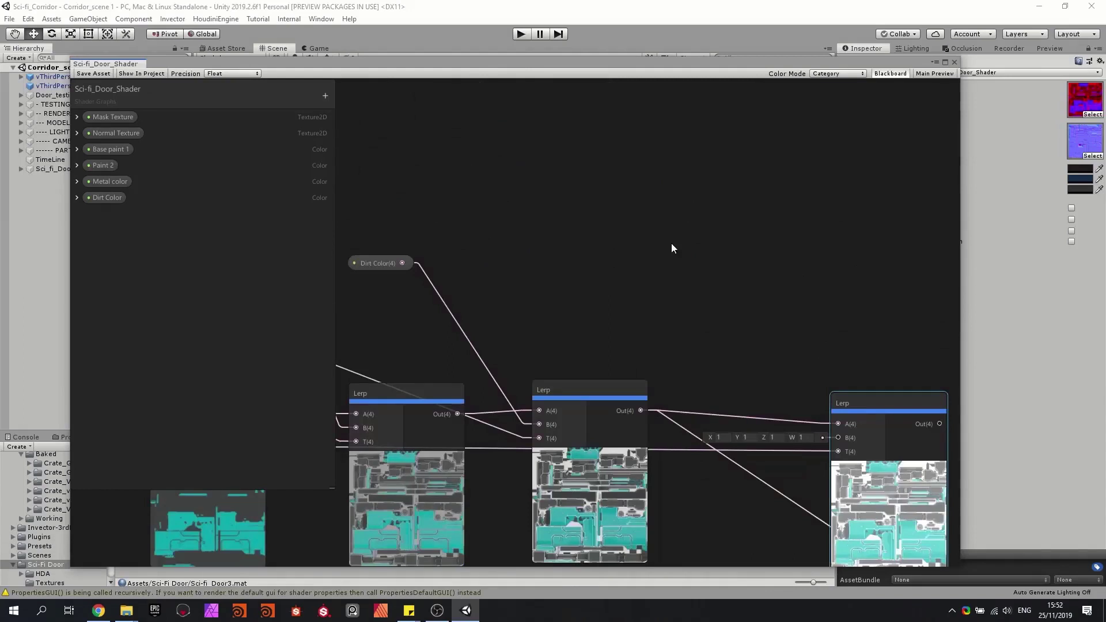
Add a Color node above the third Lerp and set its mode to HDR.
{"action": "right_click", "coordinate": [672, 243]}
{"action": "left_click", "coordinate": [652, 224]}
{"action": "key", "text": "space"}
{"action": "type", "text": "color"}
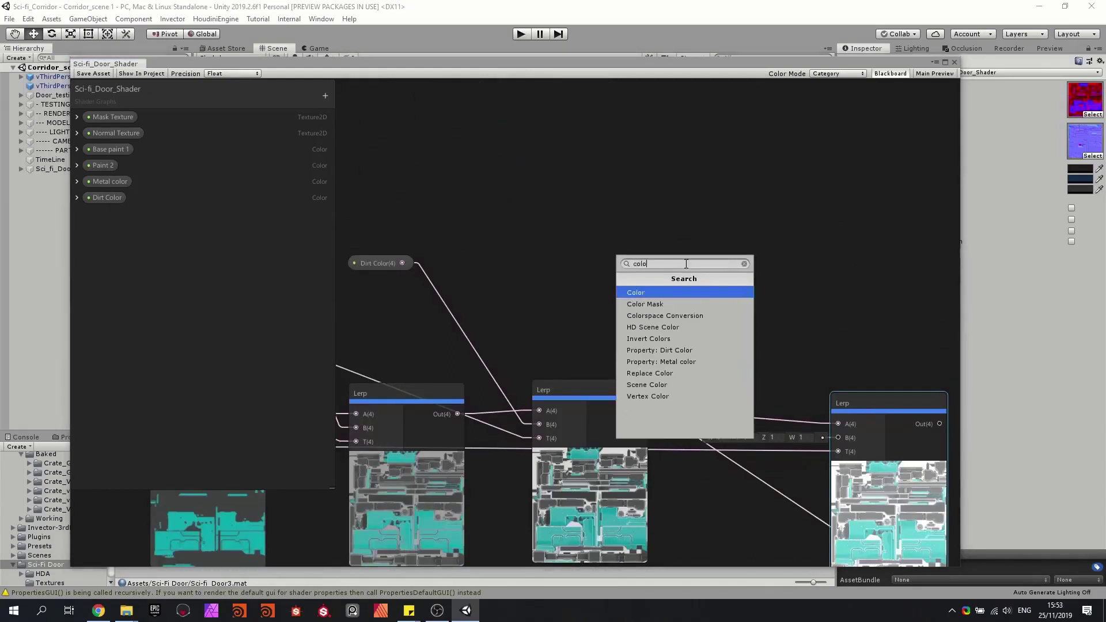
{"action": "key", "text": "Return"}
{"action": "left_click_drag", "start_coordinate": [722, 286], "coordinate": [620, 254]}
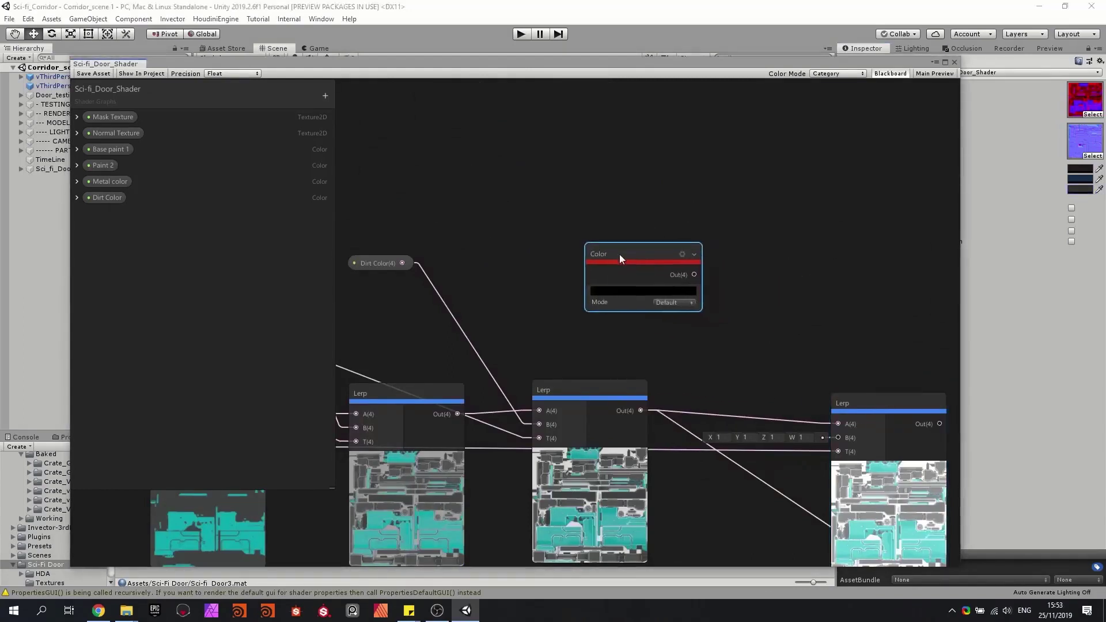
{"action": "left_click", "coordinate": [652, 303]}
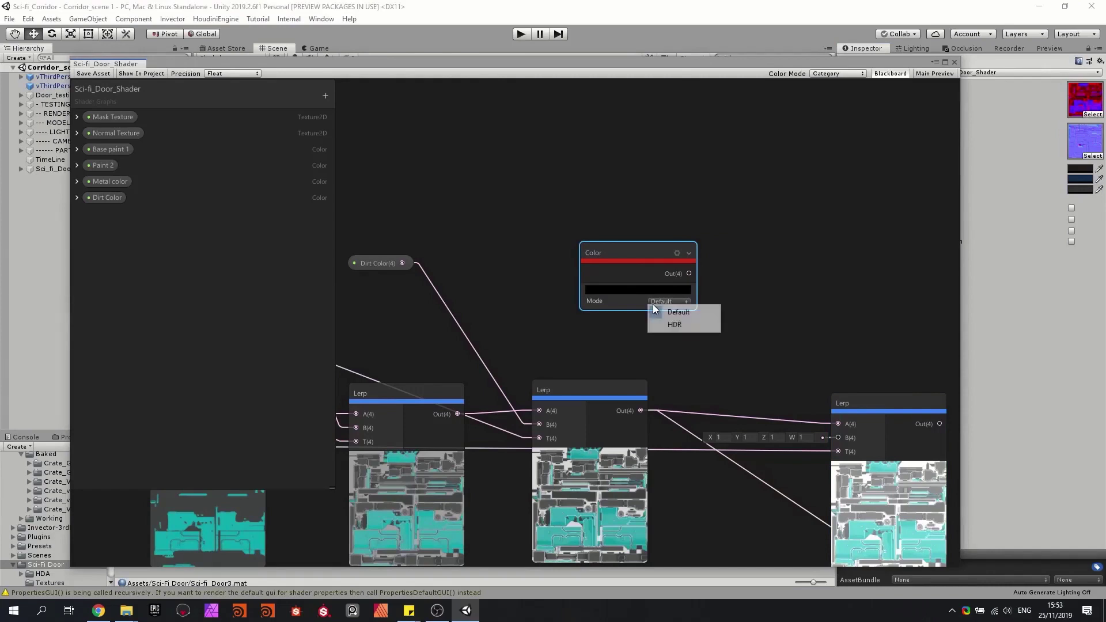
{"action": "left_click", "coordinate": [685, 325]}
{"action": "left_click_drag", "start_coordinate": [608, 254], "coordinate": [560, 265]}
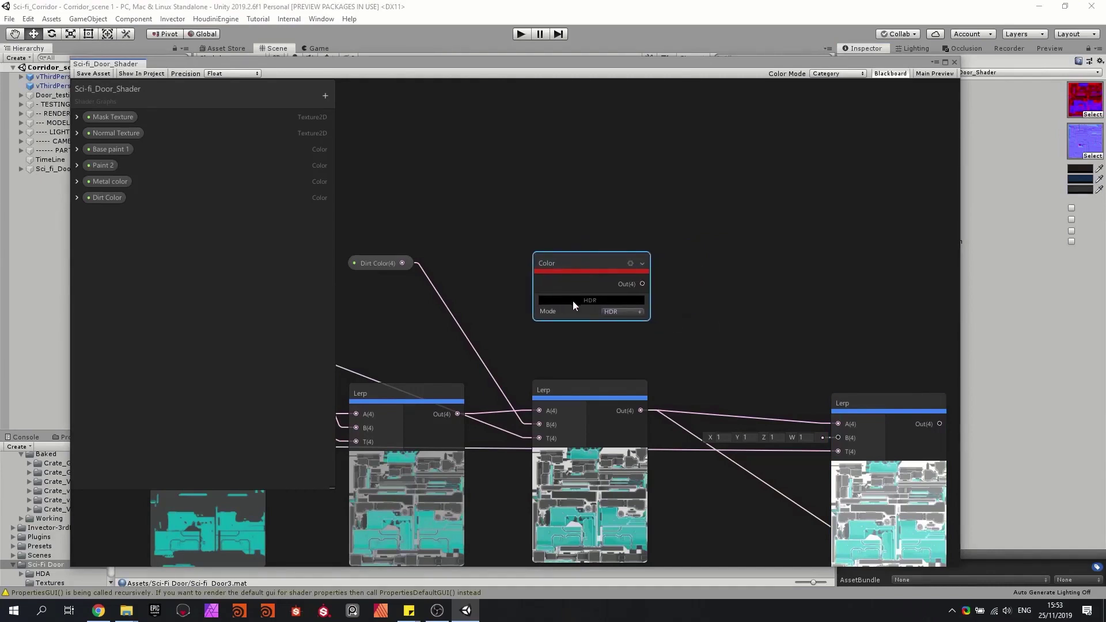
Set the HDR colour to orange-red with R 255, G 18, B 0 and an intensity of 10.
{"action": "left_click", "coordinate": [573, 300]}
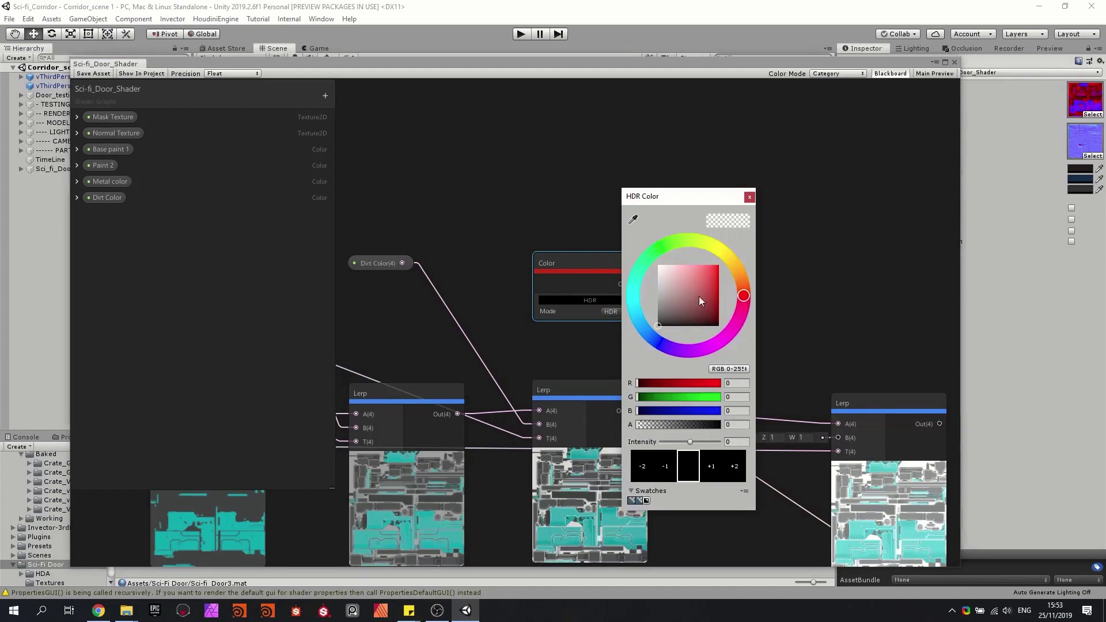
{"action": "mouse_move", "coordinate": [743, 294]}
{"action": "left_mouse_down"}
{"action": "mouse_move", "coordinate": [728, 265]}
{"action": "mouse_move", "coordinate": [744, 290]}
{"action": "left_mouse_up"}
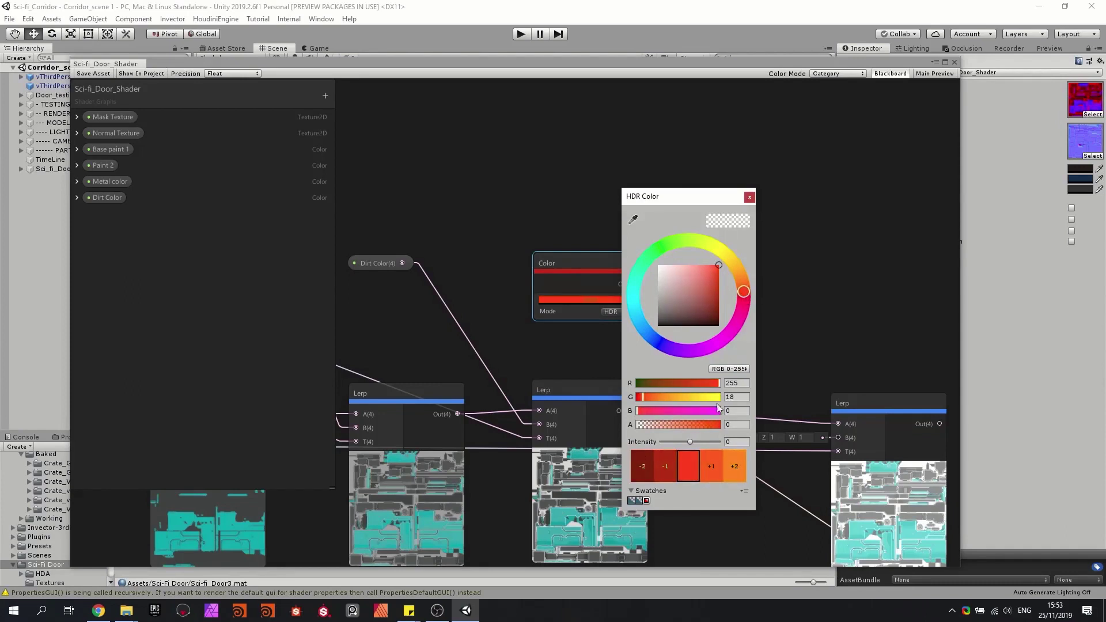
{"action": "left_click_drag", "start_coordinate": [693, 443], "coordinate": [715, 445]}
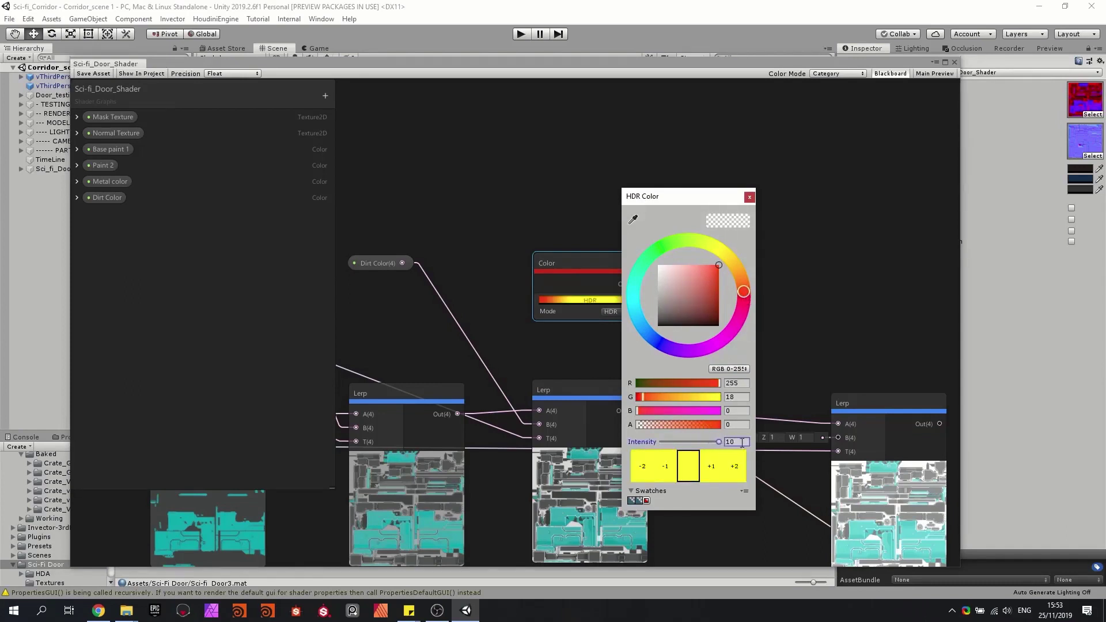
{"action": "left_click", "coordinate": [748, 198]}
Connect the Color node to the fourth Lerp's B and that Lerp's output to the PBR Master's Albedo, checking the door in the scene.
{"action": "middle_click_drag", "start_coordinate": [659, 302], "coordinate": [571, 216]}
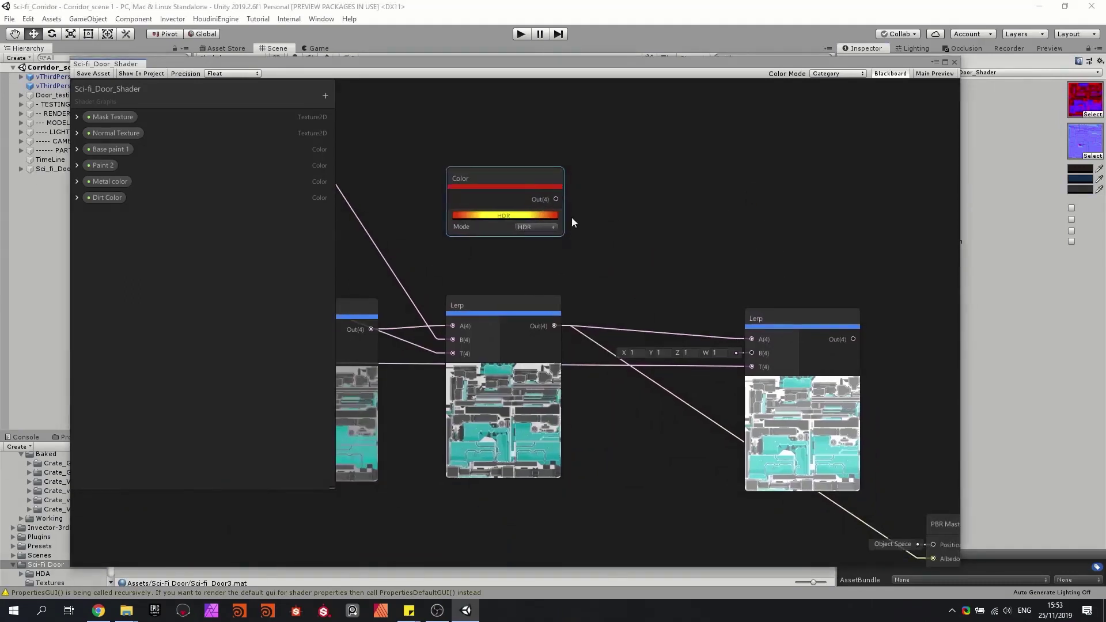
{"action": "left_click_drag", "start_coordinate": [556, 199], "coordinate": [756, 354]}
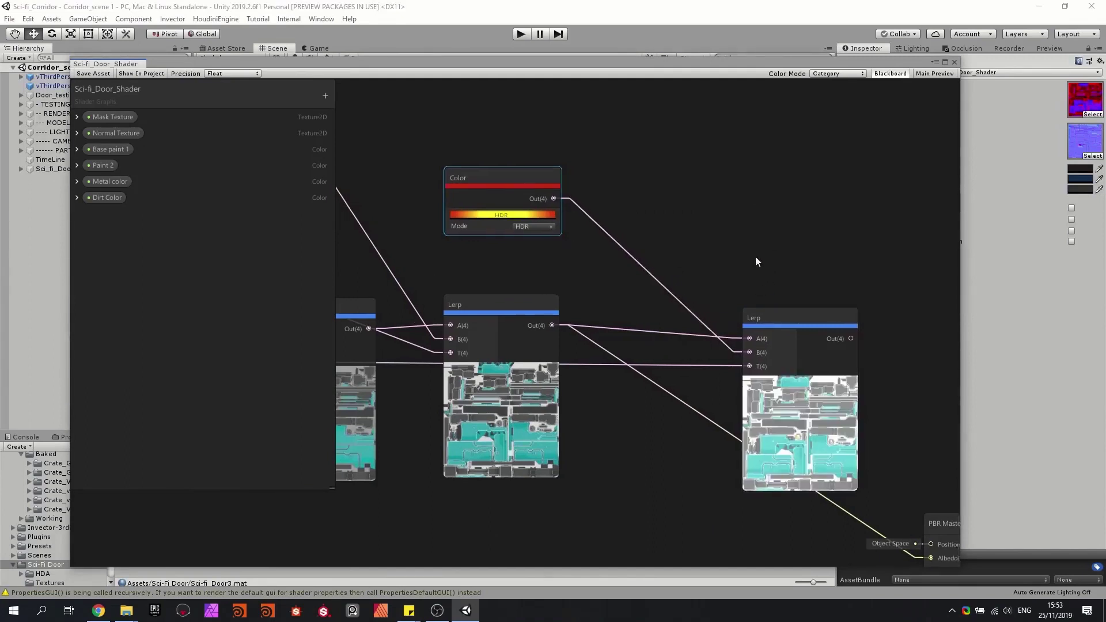
{"action": "middle_click_drag", "start_coordinate": [808, 432], "coordinate": [670, 330]}
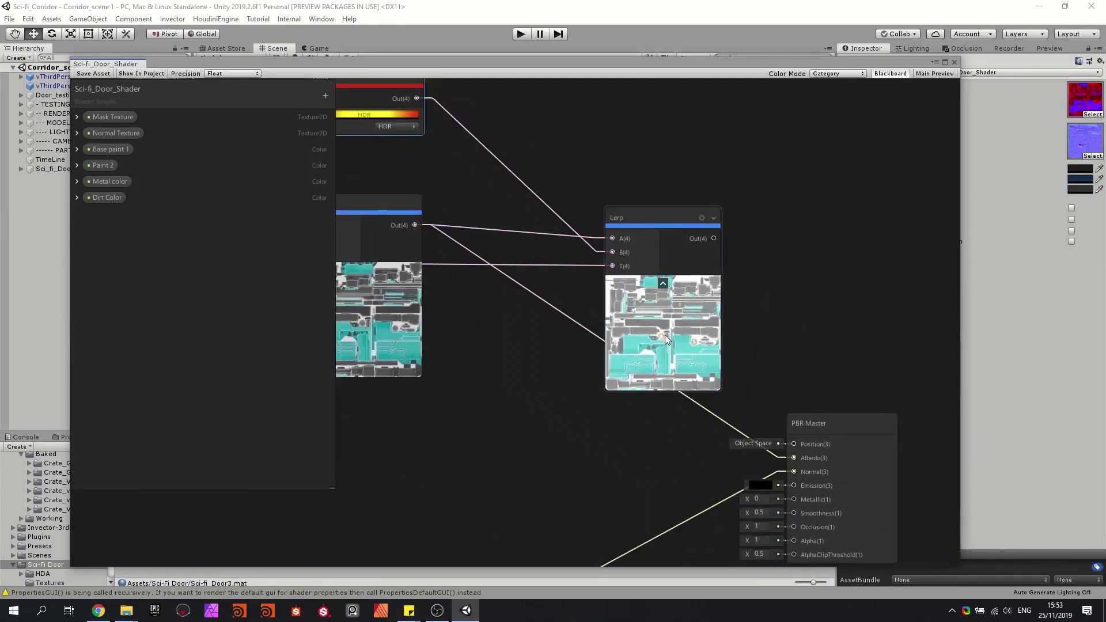
{"action": "left_click_drag", "start_coordinate": [714, 238], "coordinate": [795, 458]}
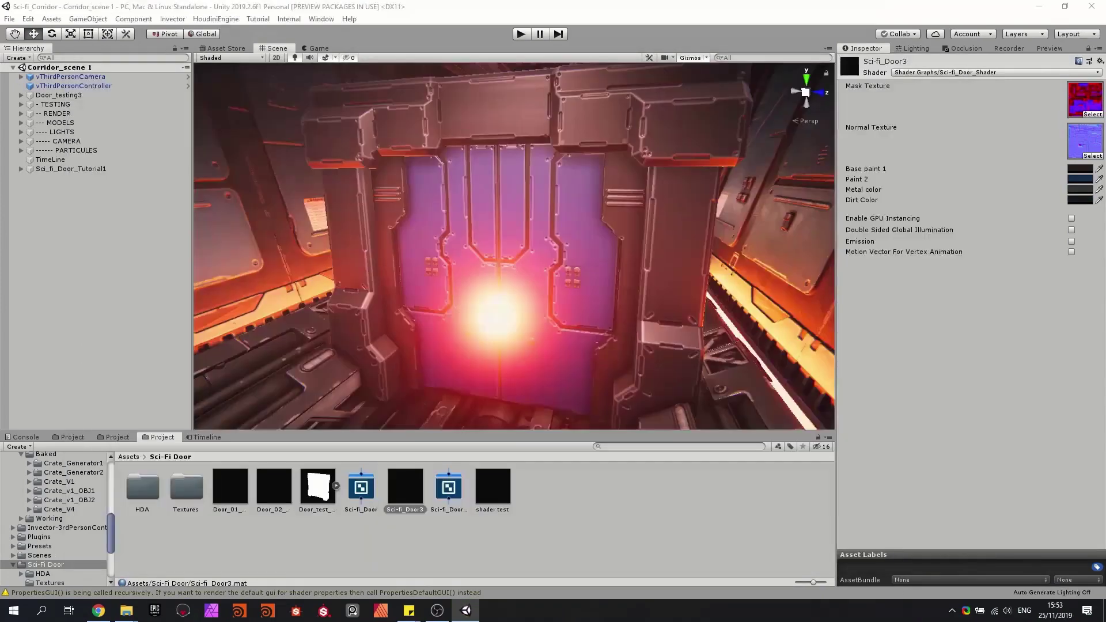
{"action": "right_click_drag", "start_coordinate": [567, 248], "coordinate": [610, 258]}
{"action": "key", "text": "s"}
{"action": "key", "text": "w"}
{"action": "key", "text": "s"}
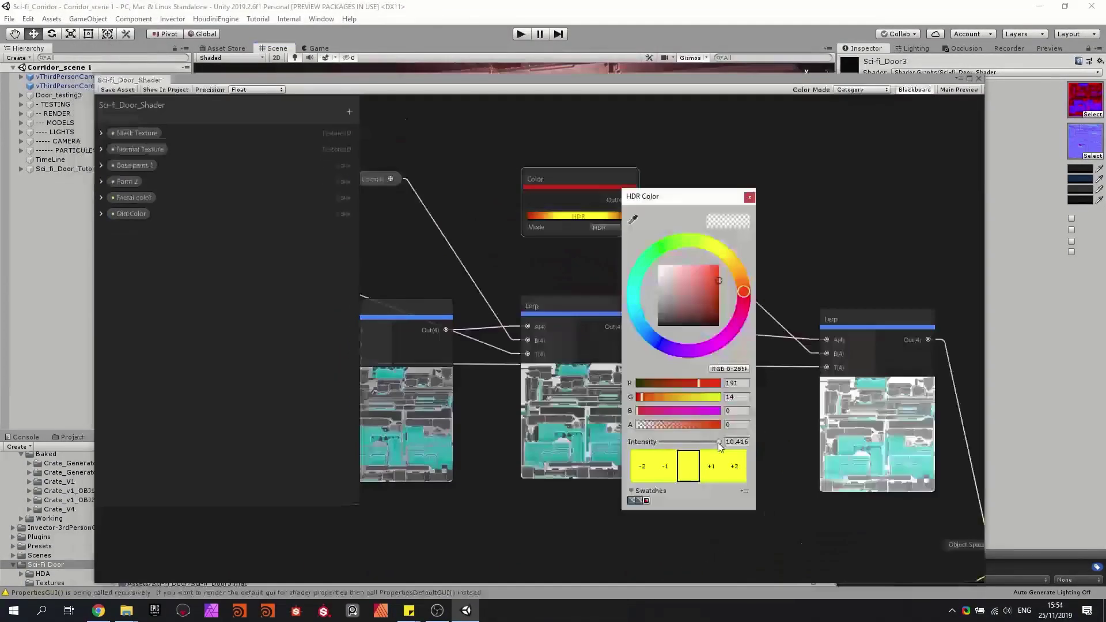
Set the HDR colour's intensity to 3.3.
{"action": "left_click_drag", "start_coordinate": [718, 443], "coordinate": [697, 437]}
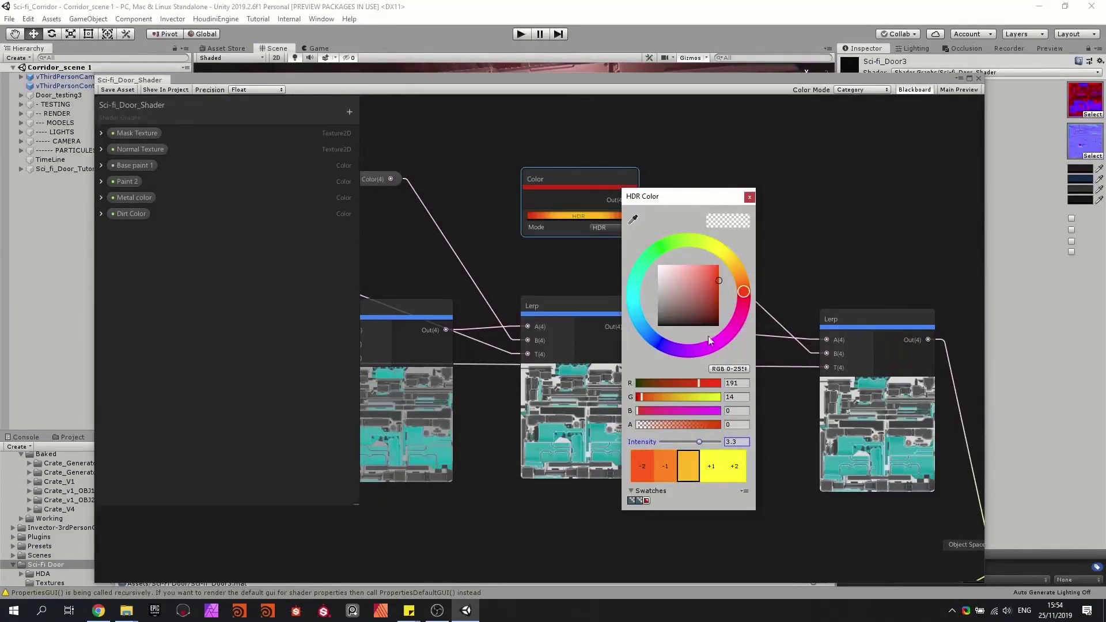
{"action": "left_click", "coordinate": [749, 197]}
Convert the HDR Color node to an exposed property and rename it Glow color.
{"action": "right_click", "coordinate": [541, 177]}
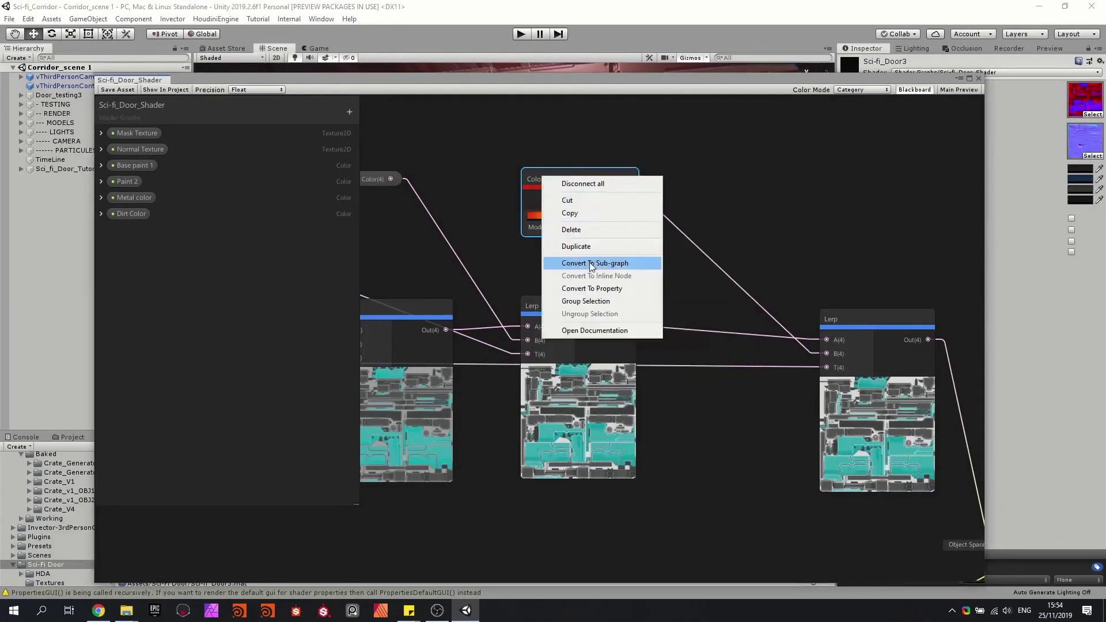
{"action": "left_click", "coordinate": [599, 288]}
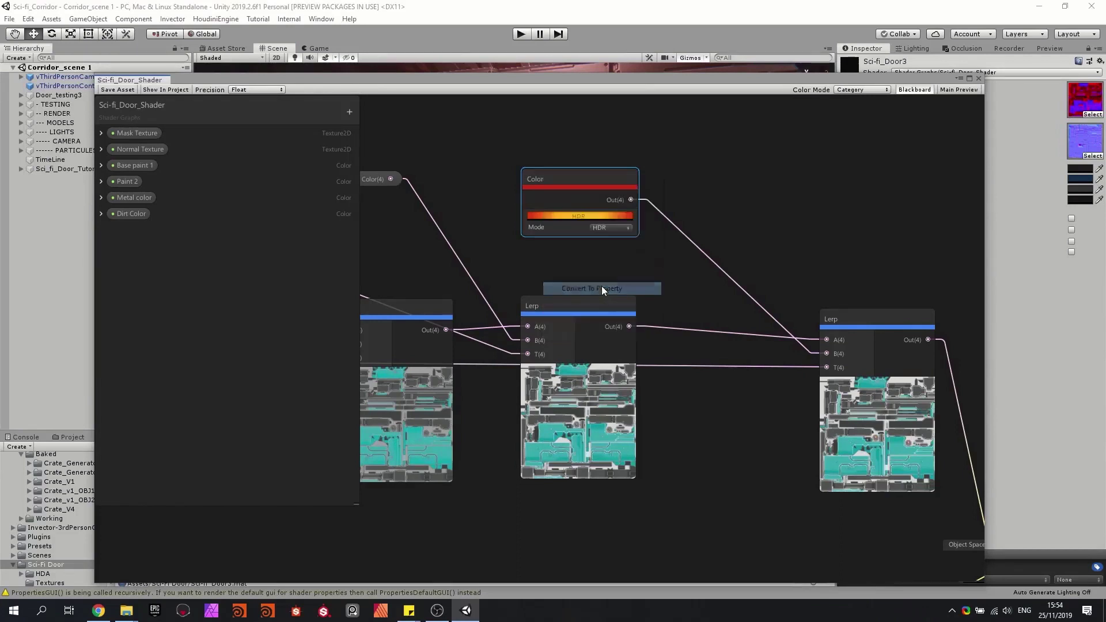
{"action": "double_click", "coordinate": [119, 231]}
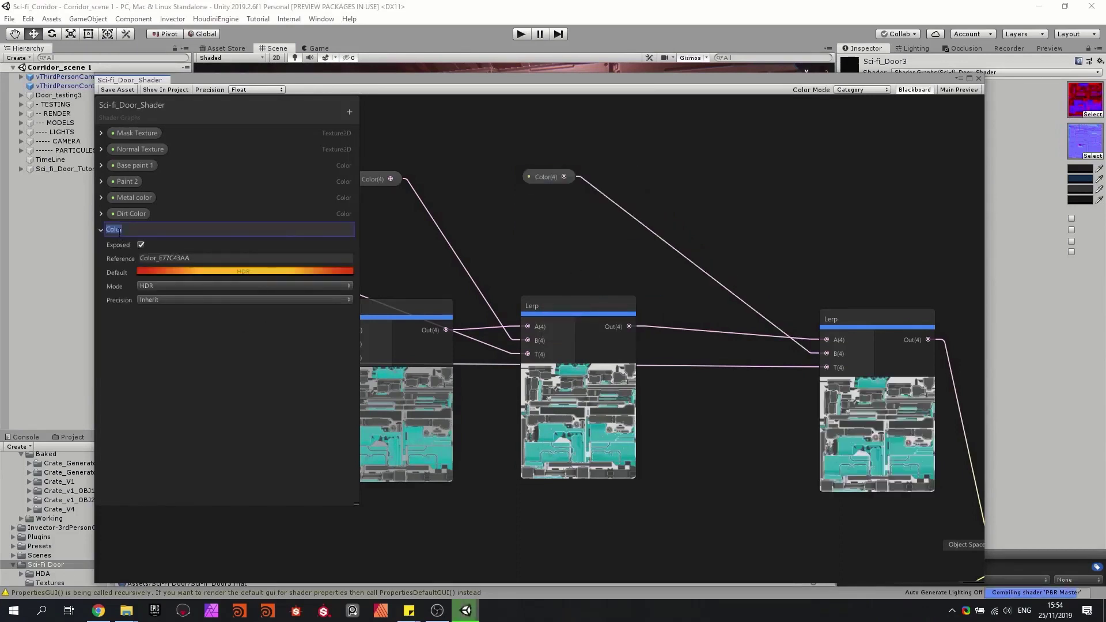
{"action": "type", "text": "low c"}
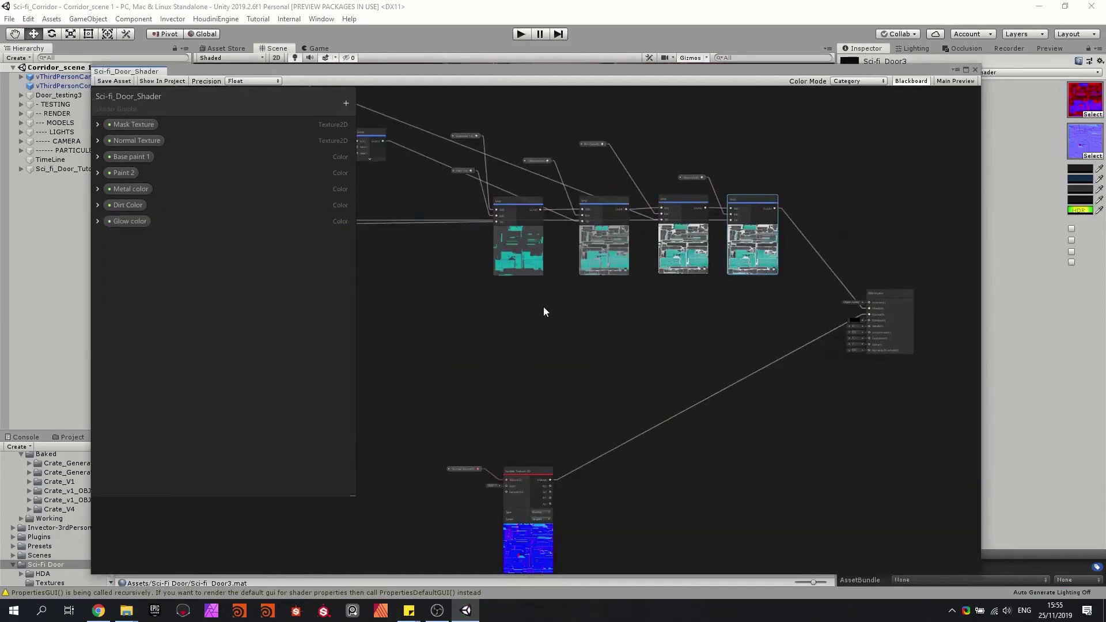
Move the Normal Texture property and its Sample Texture 2D node further down the graph to free space below the Lerps.
{"action": "middle_click_drag", "start_coordinate": [555, 321], "coordinate": [602, 268]}
{"action": "left_click_drag", "start_coordinate": [582, 516], "coordinate": [516, 389]}
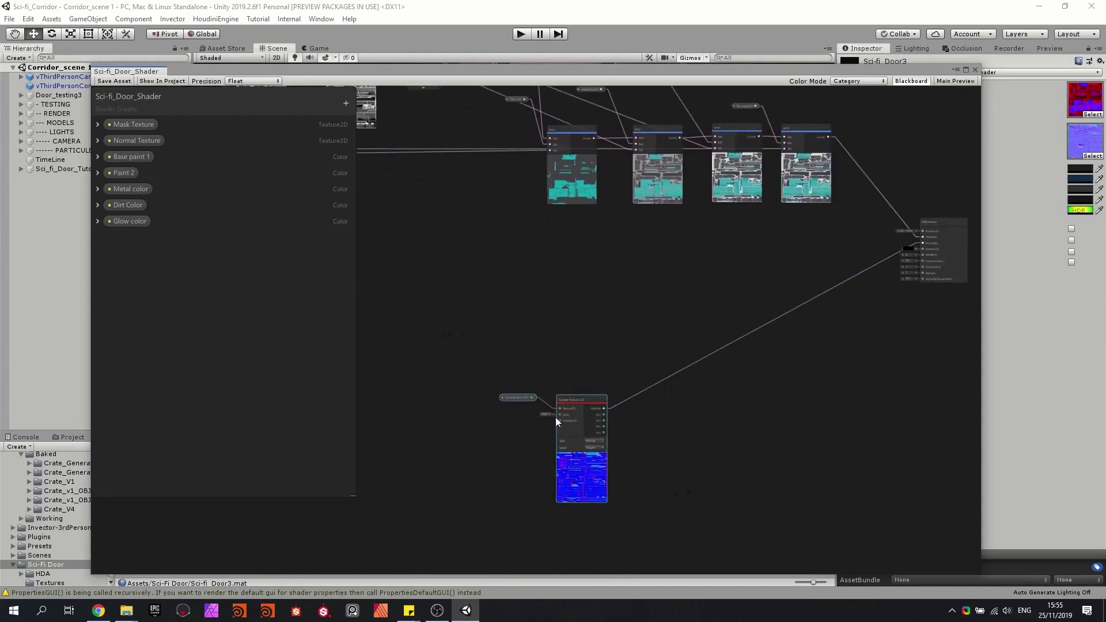
{"action": "left_click_drag", "start_coordinate": [574, 493], "coordinate": [604, 546]}
{"action": "left_click", "coordinate": [634, 310]}
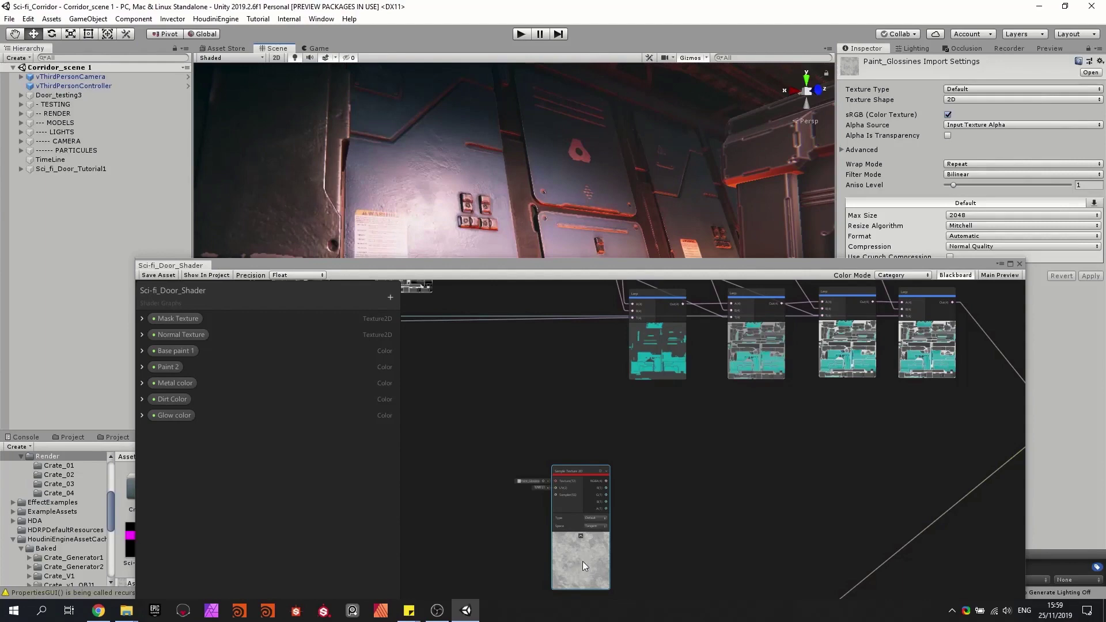
Check the surfaces in the scene, then add a Remap node fed by the Paint_Glossines texture sample's RGBA output.
{"action": "right_click_drag", "start_coordinate": [571, 184], "coordinate": [776, 217]}
{"action": "right_click_drag", "start_coordinate": [615, 165], "coordinate": [572, 150]}
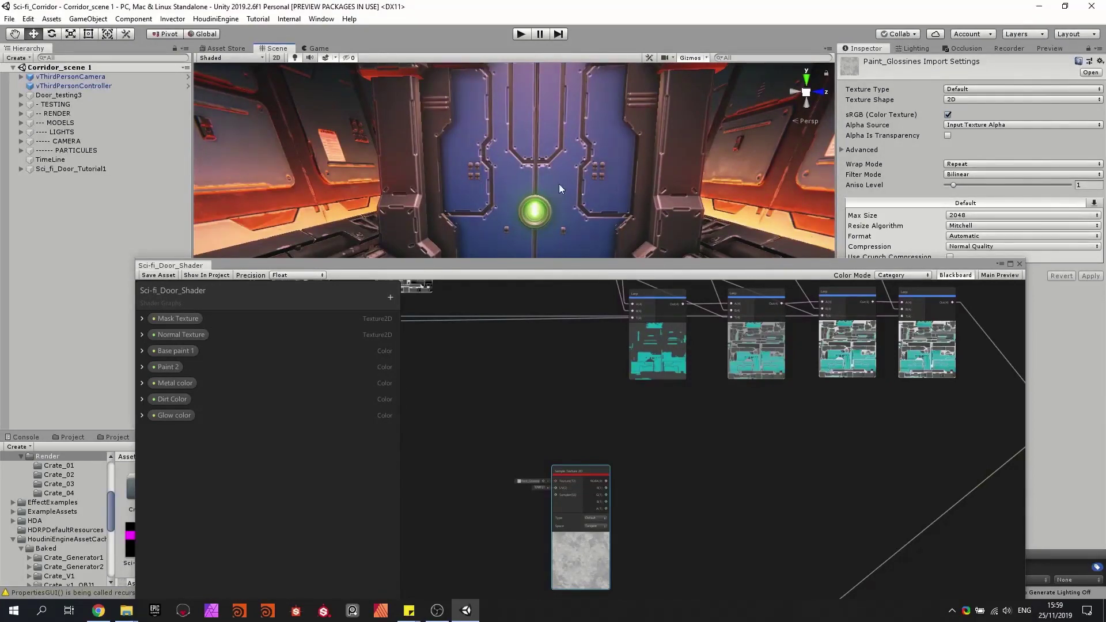
{"action": "right_click_drag", "start_coordinate": [559, 184], "coordinate": [558, 167]}
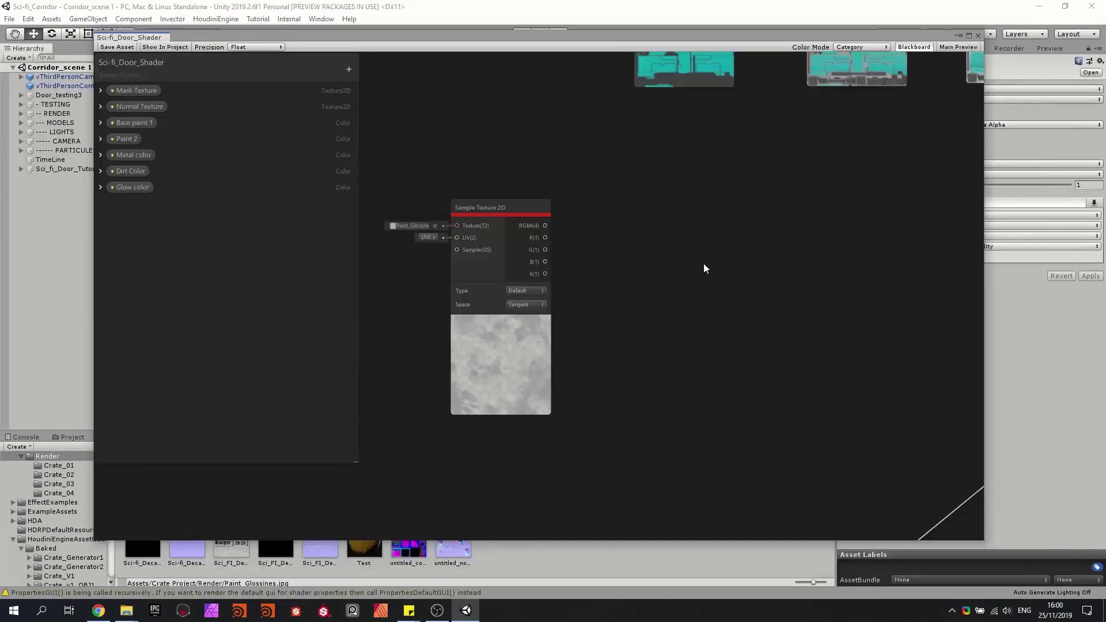
{"action": "key", "text": "space"}
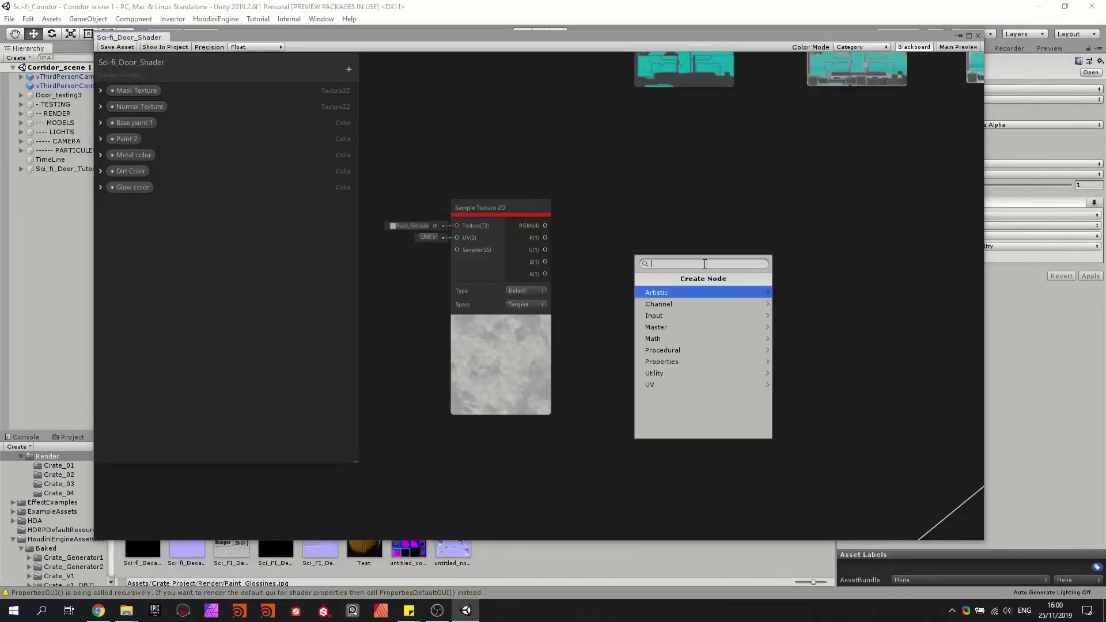
{"action": "type", "text": "remap"}
{"action": "key", "text": "Return"}
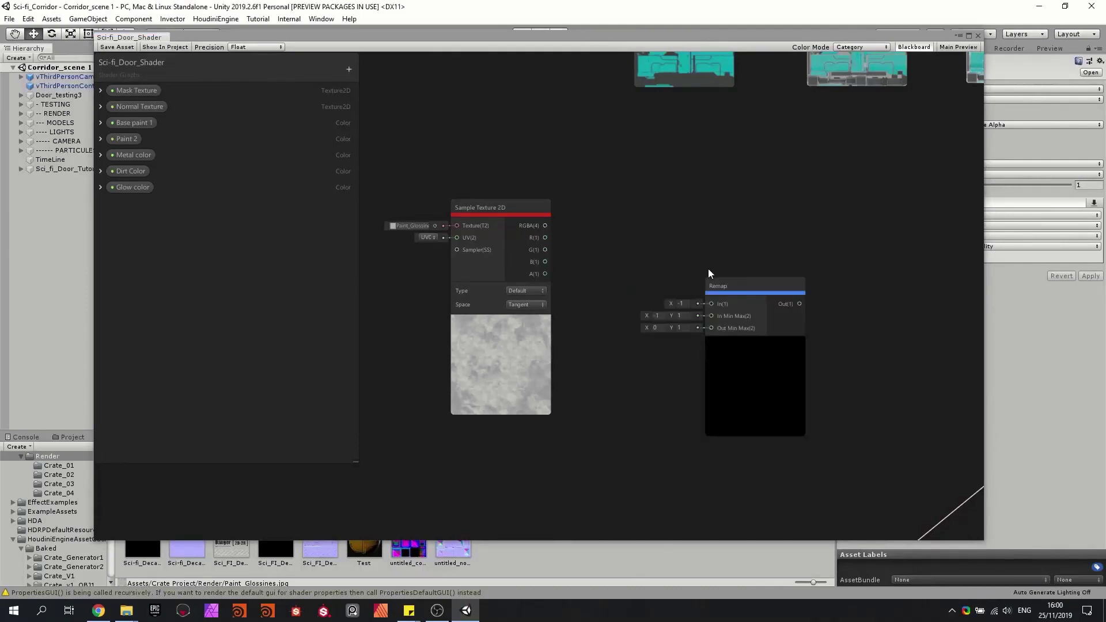
{"action": "left_click", "coordinate": [717, 284]}
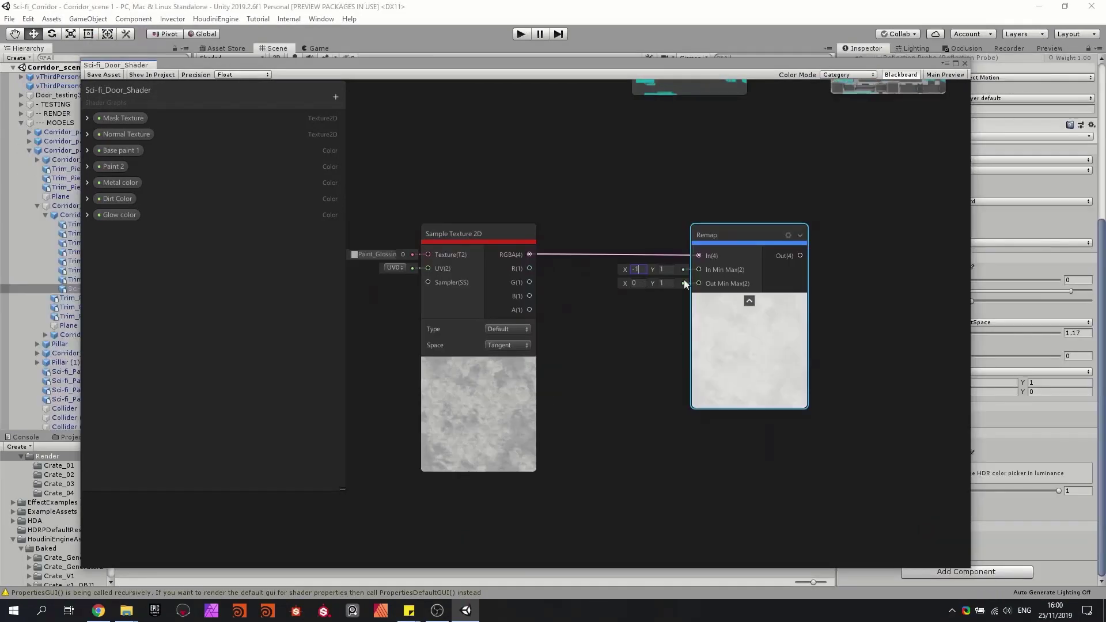
Set the Remap node's In Min Max X to 0 and space the Remap and Sample Texture 2D nodes further apart.
{"action": "left_click_drag", "start_coordinate": [642, 270], "coordinate": [627, 270]}
{"action": "type", "text": "0"}
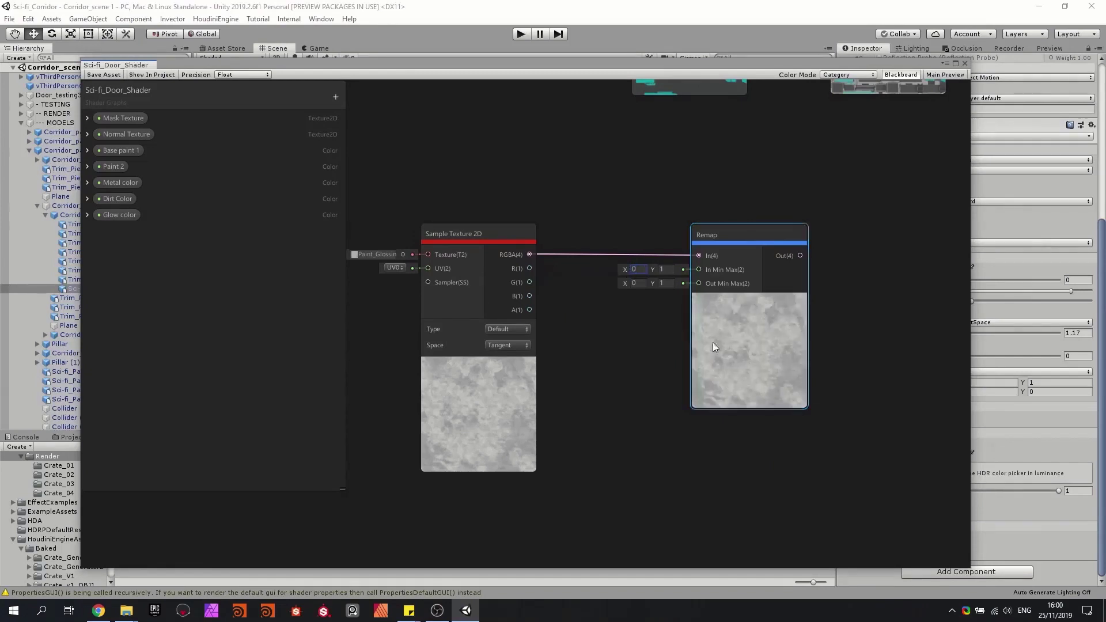
{"action": "left_click_drag", "start_coordinate": [750, 362], "coordinate": [839, 359]}
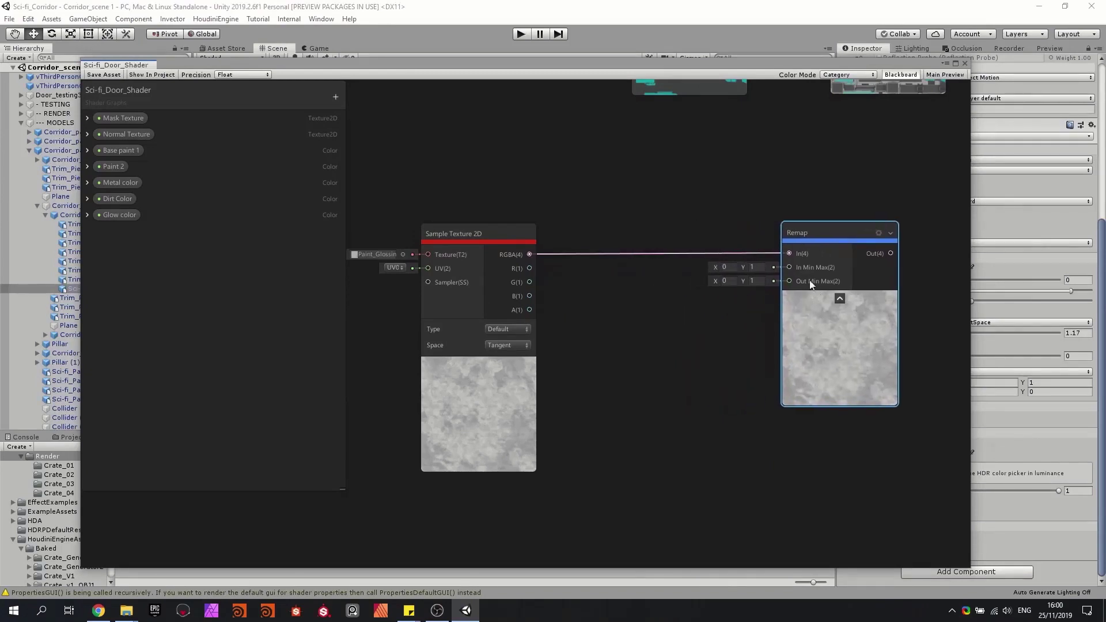
{"action": "left_click", "coordinate": [477, 418]}
{"action": "left_click_drag", "start_coordinate": [470, 414], "coordinate": [432, 378]}
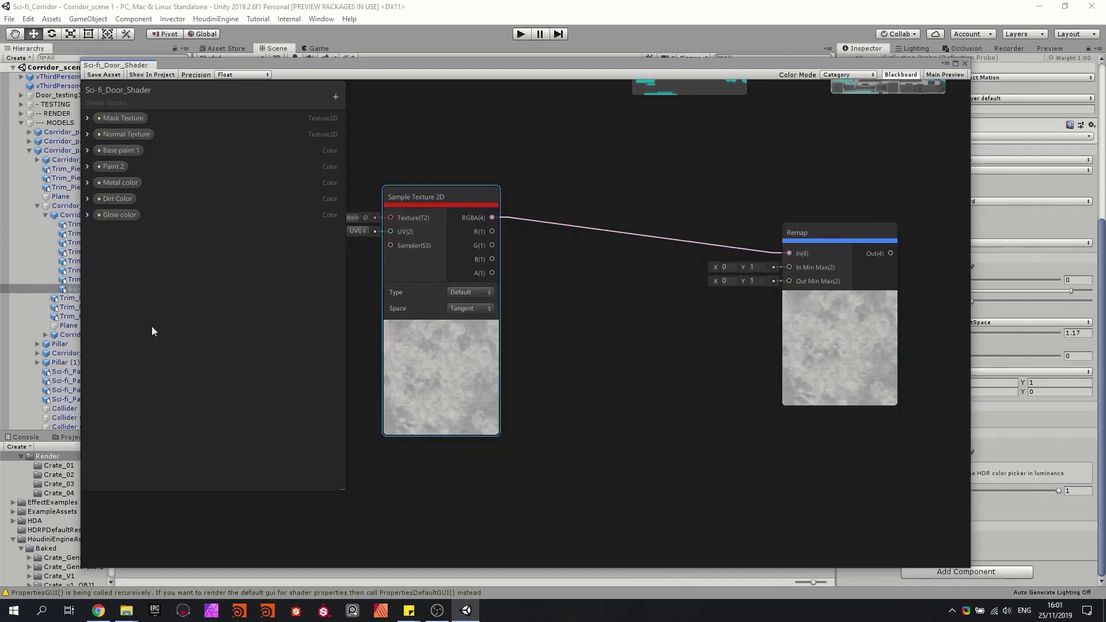
Add an exposed Vector1 property named Min Roughness.
{"action": "left_click", "coordinate": [336, 96]}
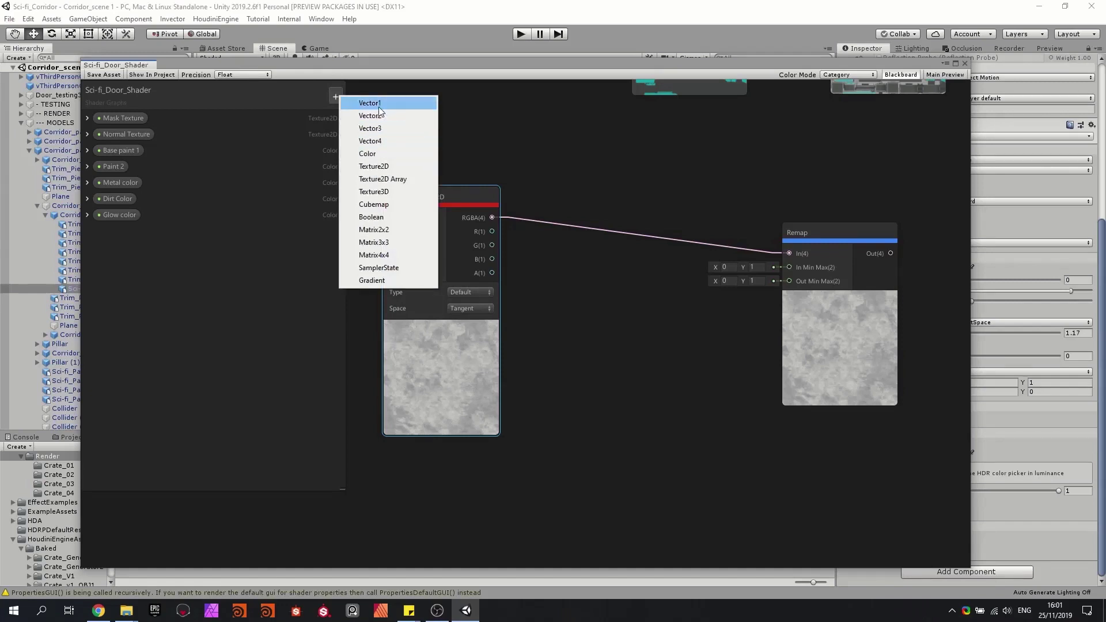
{"action": "left_click", "coordinate": [379, 103]}
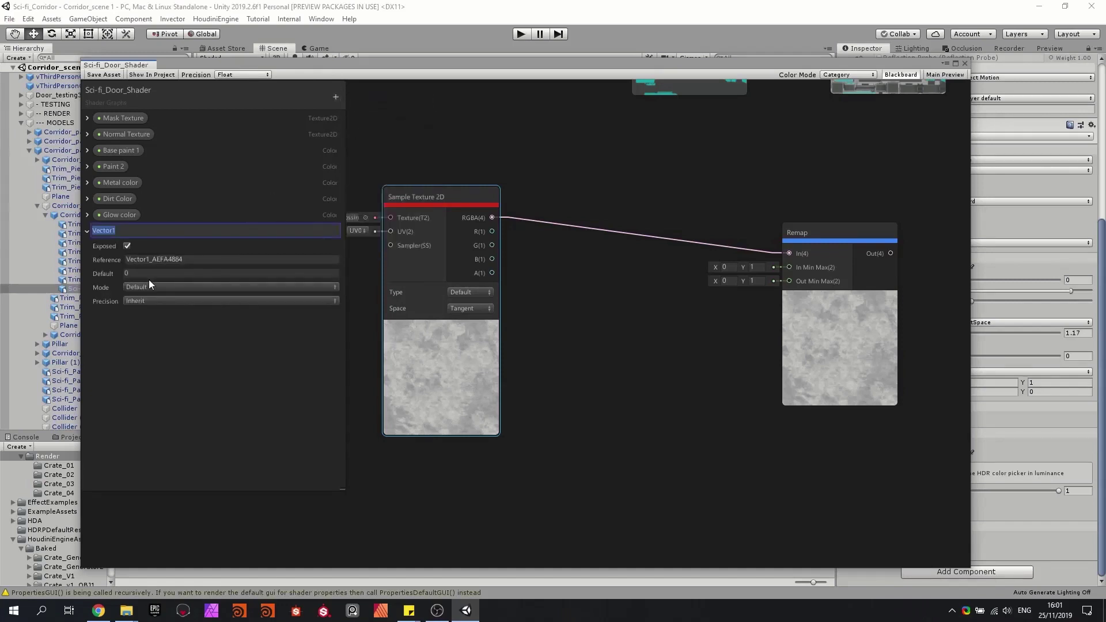
{"action": "type", "text": "Mix"}
{"action": "key", "text": "BackSpace"}
{"action": "type", "text": "n Roughness"}
{"action": "key", "text": "Return"}
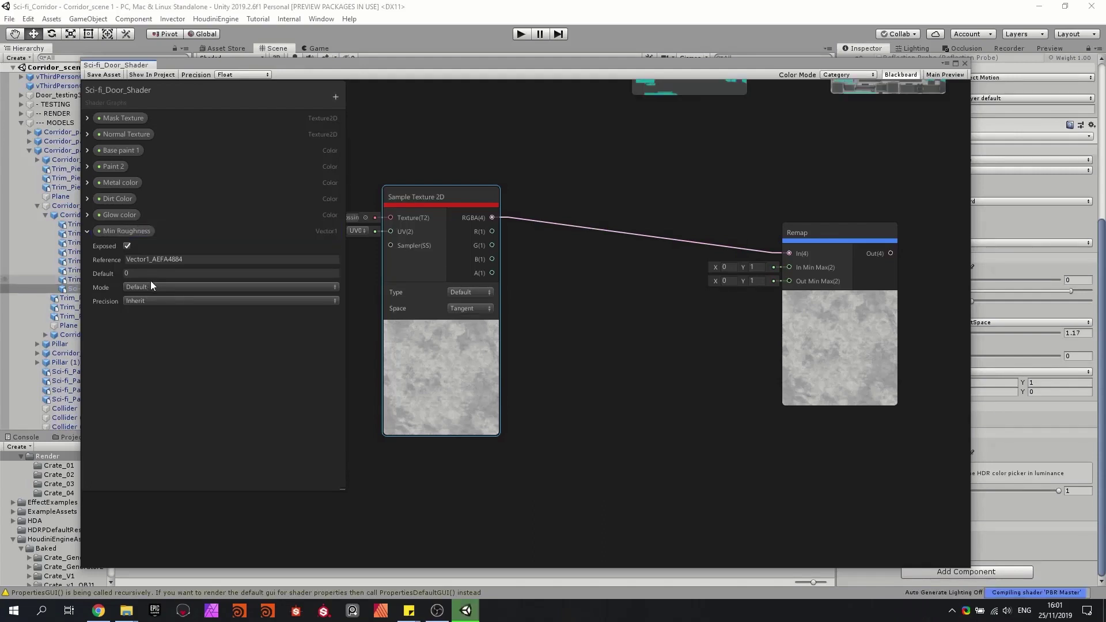
Add a second exposed Vector1 property named Max Roughness.
{"action": "left_click", "coordinate": [337, 96]}
{"action": "left_click", "coordinate": [360, 106]}
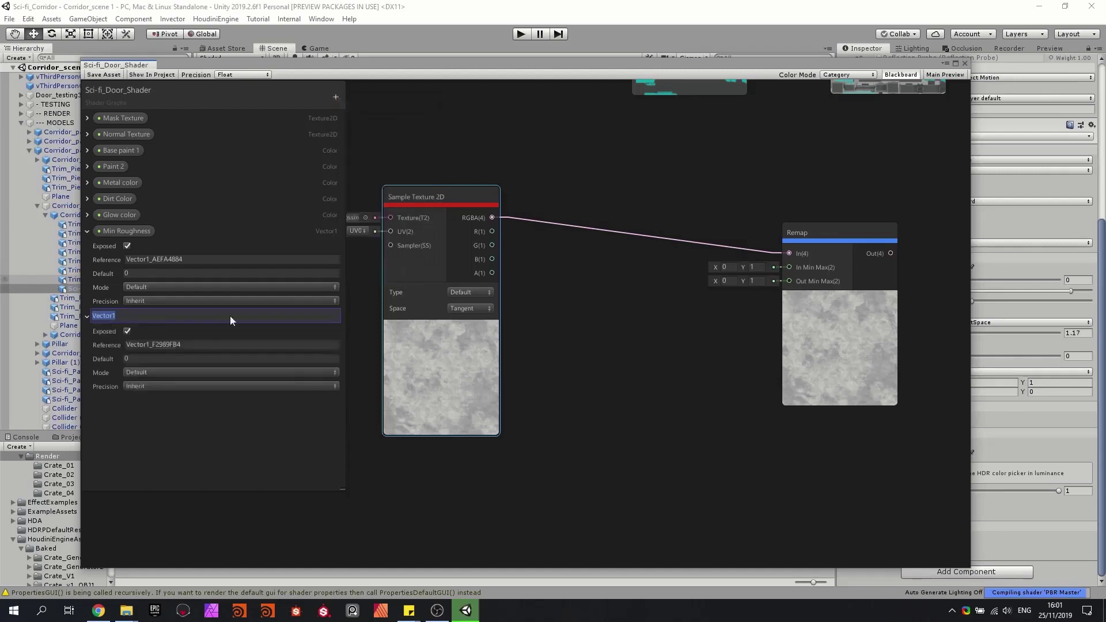
{"action": "type", "text": "Max Roughness"}
{"action": "key", "text": "Return"}
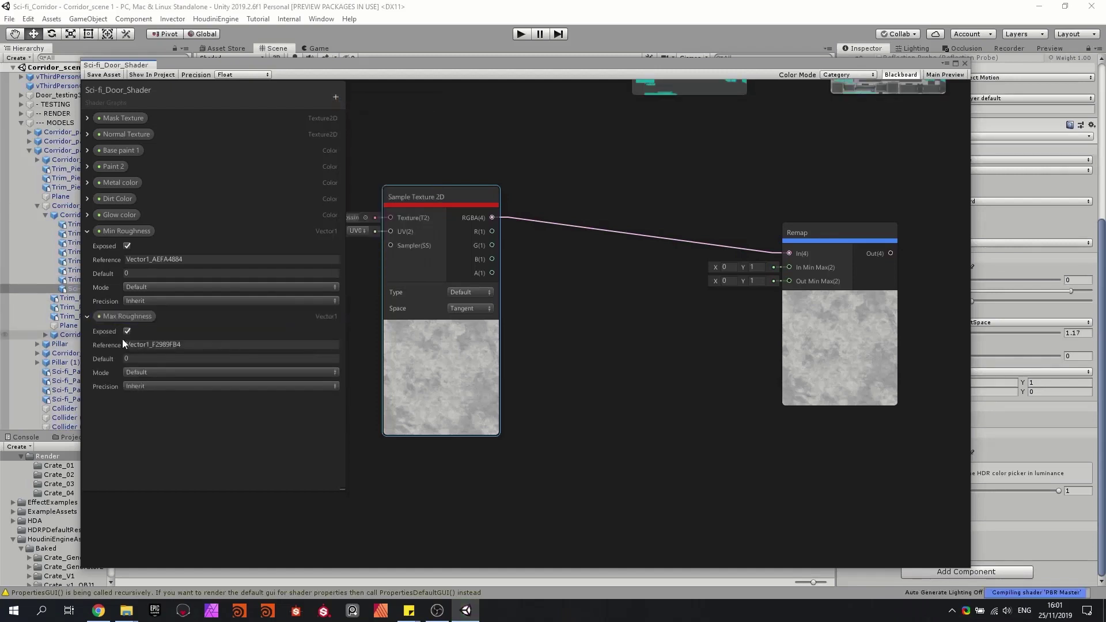
Set the Max Roughness property's default to 1 and rename the Min Roughness property to Min Smoothness.
{"action": "left_click", "coordinate": [142, 360]}
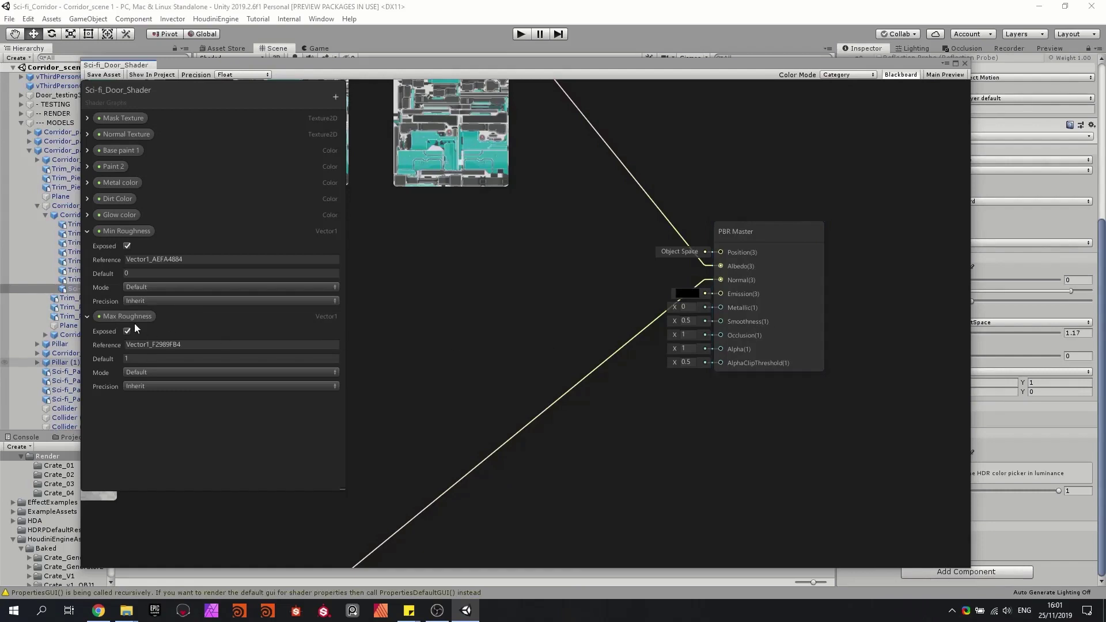
{"action": "double_click", "coordinate": [132, 233]}
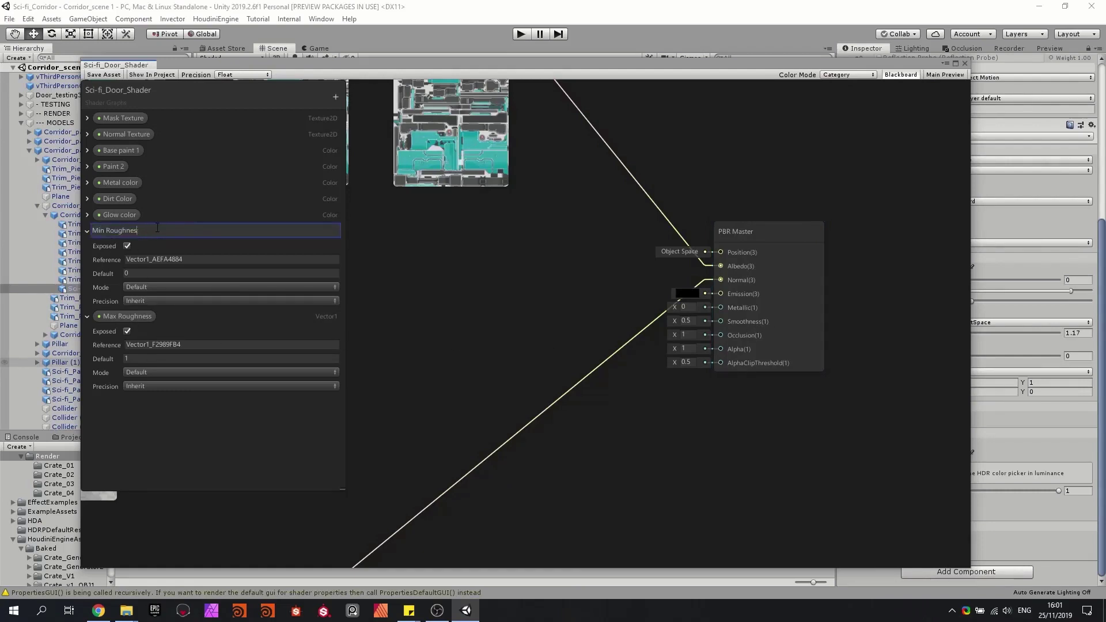
{"action": "key", "text": "BackSpace"}
{"action": "key", "text": "BackSpace"}
{"action": "key", "text": "BackSpace"}
{"action": "key", "text": "BackSpace"}
{"action": "key", "text": "BackSpace"}
{"action": "key", "text": "BackSpace"}
{"action": "key", "text": "BackSpace"}
{"action": "key", "text": "BackSpace"}
{"action": "type", "text": "Smoothness"}
{"action": "key", "text": "Return"}
Rename the Max Roughness property to Max Smoothness.
{"action": "double_click", "coordinate": [153, 316]}
{"action": "type", "text": "Max Rou"}
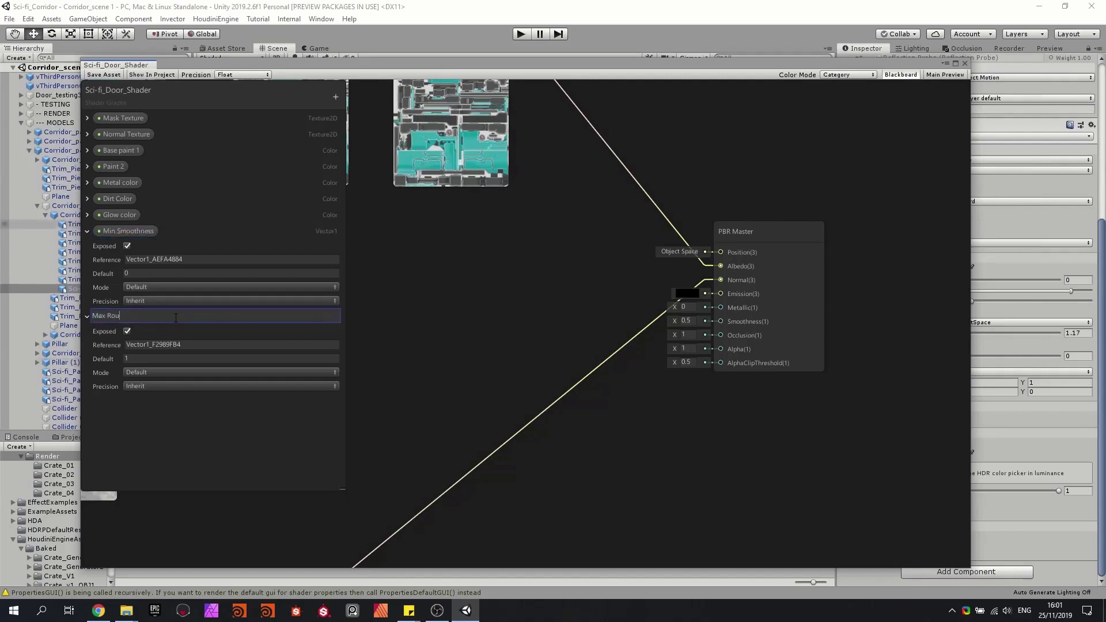
{"action": "key", "text": "BackSpace"}
{"action": "key", "text": "BackSpace"}
{"action": "key", "text": "BackSpace"}
{"action": "type", "text": "Smoothness"}
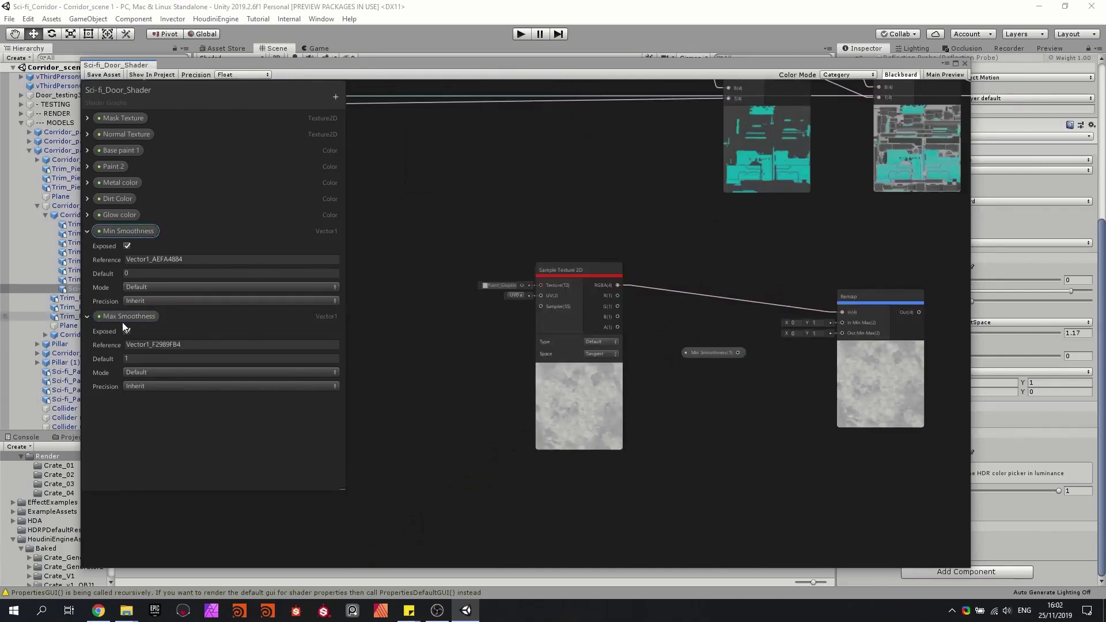
Place the Max Smoothness property in the graph and feed Min and Max Smoothness into the R and G inputs of a new Combine node.
{"action": "left_click_drag", "start_coordinate": [128, 316], "coordinate": [623, 392]}
{"action": "scroll", "coordinate": [655, 374], "scroll_direction": "up", "scroll_amount": 2}
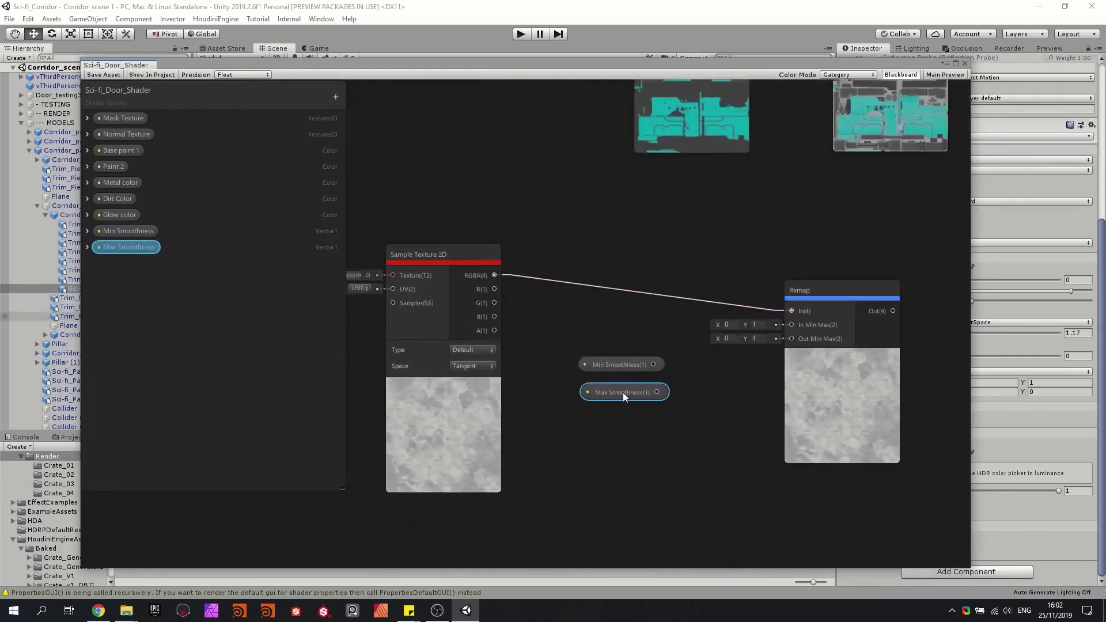
{"action": "left_click", "coordinate": [718, 409]}
{"action": "key", "text": "space"}
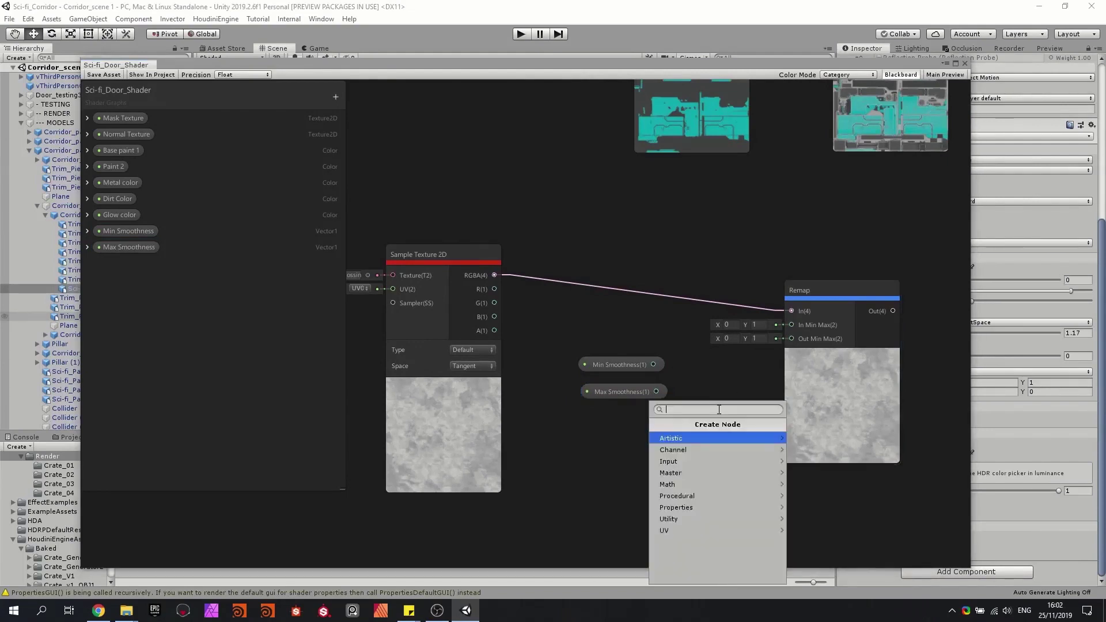
{"action": "type", "text": "comb"}
{"action": "key", "text": "Return"}
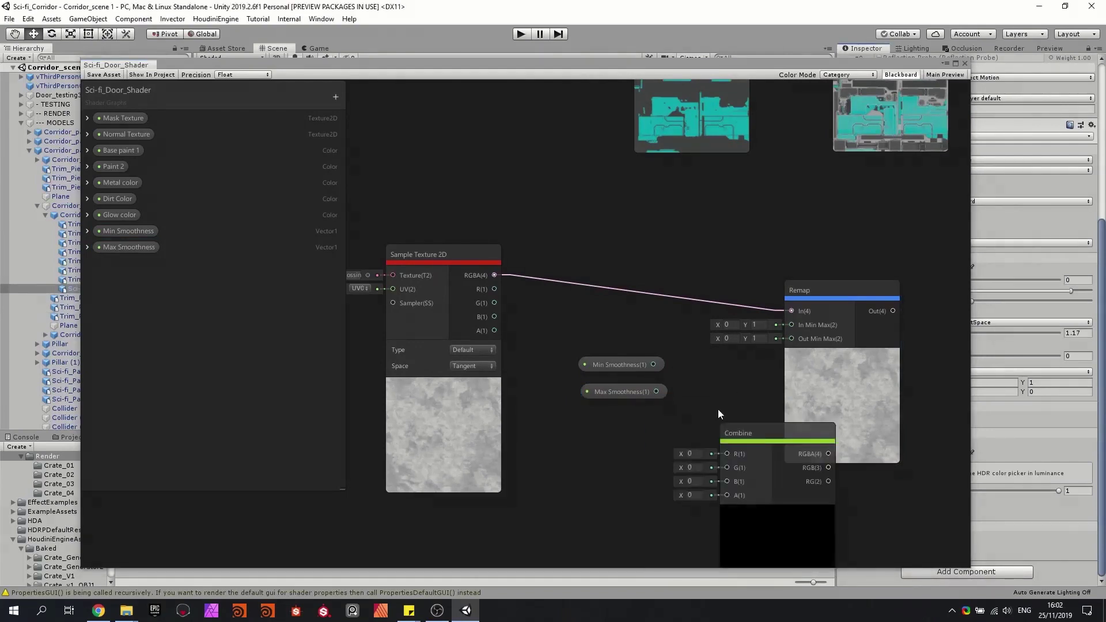
{"action": "left_click_drag", "start_coordinate": [655, 365], "coordinate": [655, 390]}
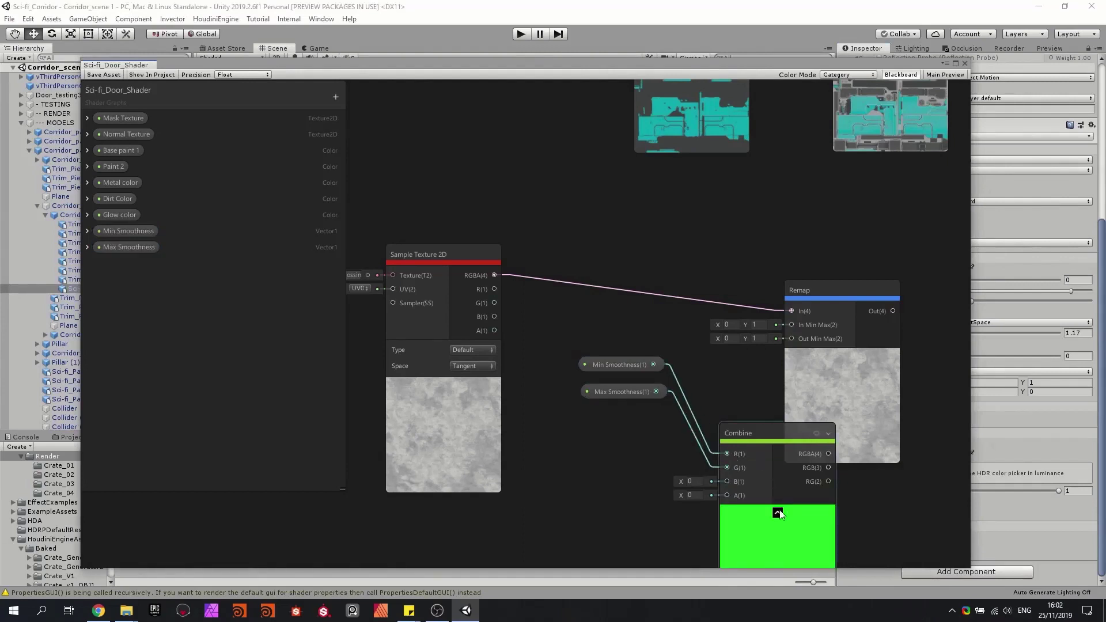
Move the Combine node beside the Remap node and connect its RG output to Out Min Max.
{"action": "left_click_drag", "start_coordinate": [757, 426], "coordinate": [722, 374]}
{"action": "left_click", "coordinate": [744, 461]}
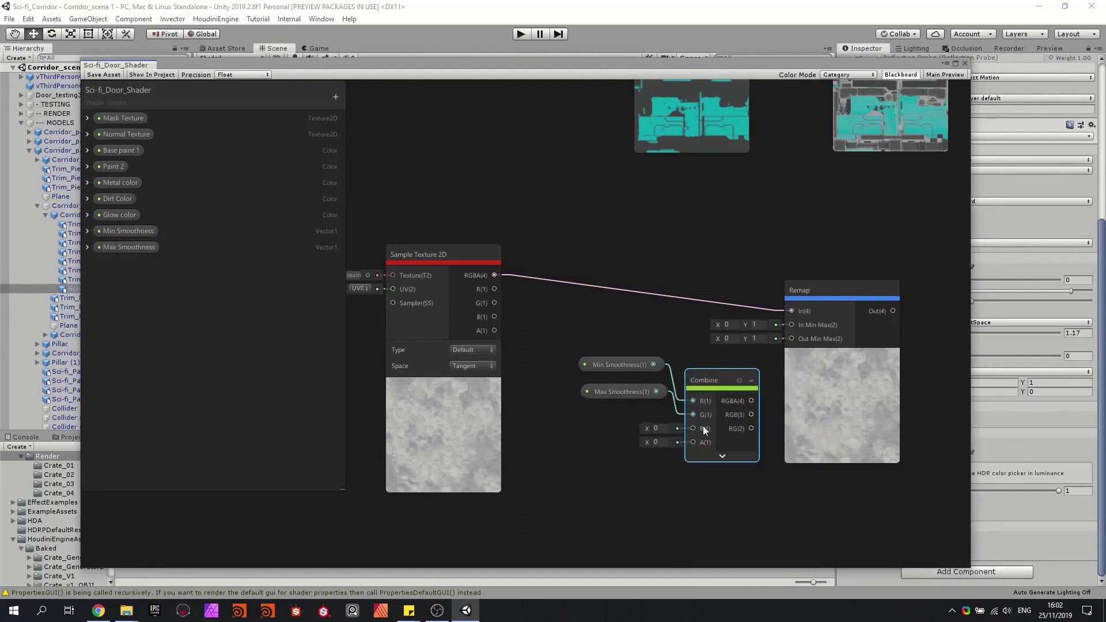
{"action": "left_click_drag", "start_coordinate": [751, 429], "coordinate": [792, 339]}
Move the glossiness texture sample, smoothness properties, Combine and Remap nodes together to a clear area below the colour Lerp chain.
{"action": "scroll", "coordinate": [800, 400], "scroll_direction": "down", "scroll_amount": 3}
{"action": "left_click_drag", "start_coordinate": [678, 458], "coordinate": [501, 293]}
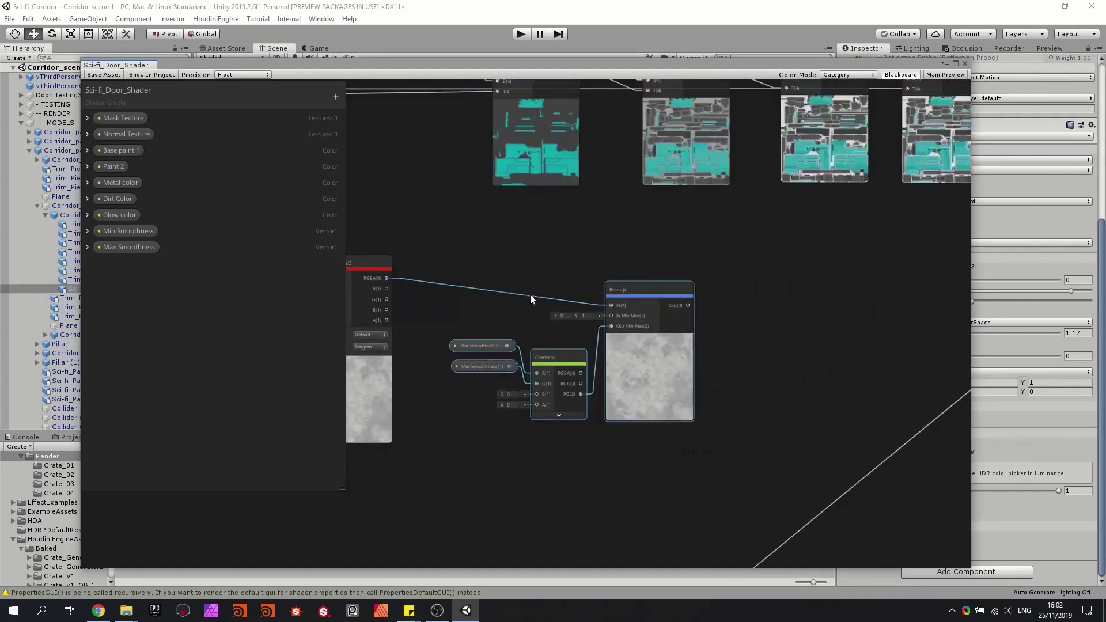
{"action": "left_click_drag", "start_coordinate": [654, 395], "coordinate": [621, 371]}
{"action": "scroll", "coordinate": [621, 370], "scroll_direction": "down", "scroll_amount": 1}
{"action": "left_click_drag", "start_coordinate": [396, 273], "coordinate": [367, 320]}
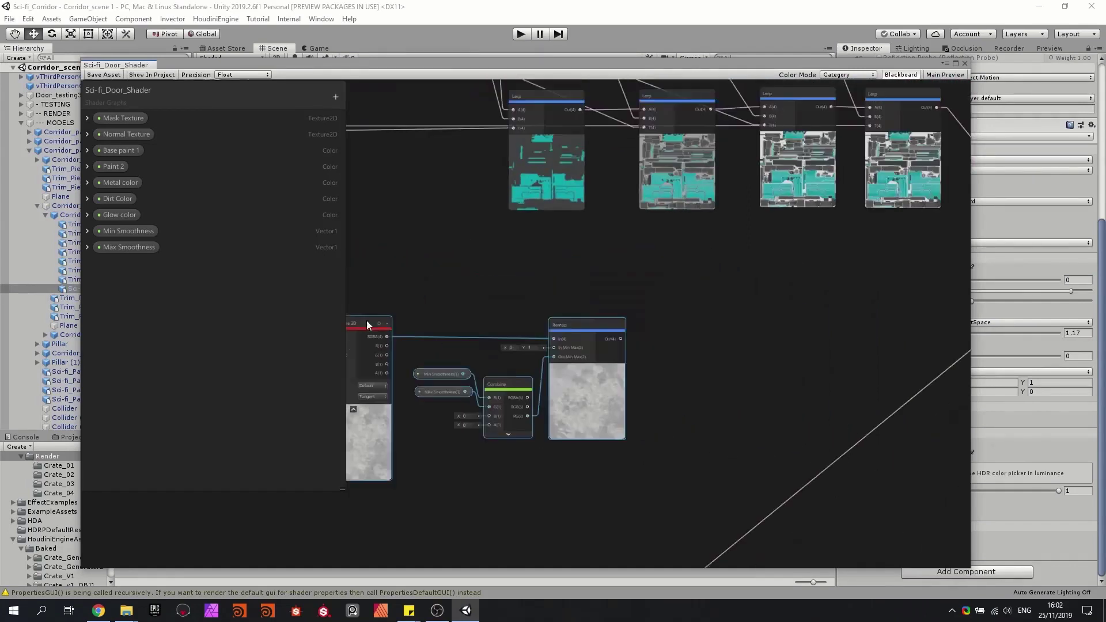
{"action": "left_click", "coordinate": [544, 276]}
Add a Lerp node beside the Remap node, leaving some space between them.
{"action": "middle_click_drag", "start_coordinate": [548, 276], "coordinate": [726, 307]}
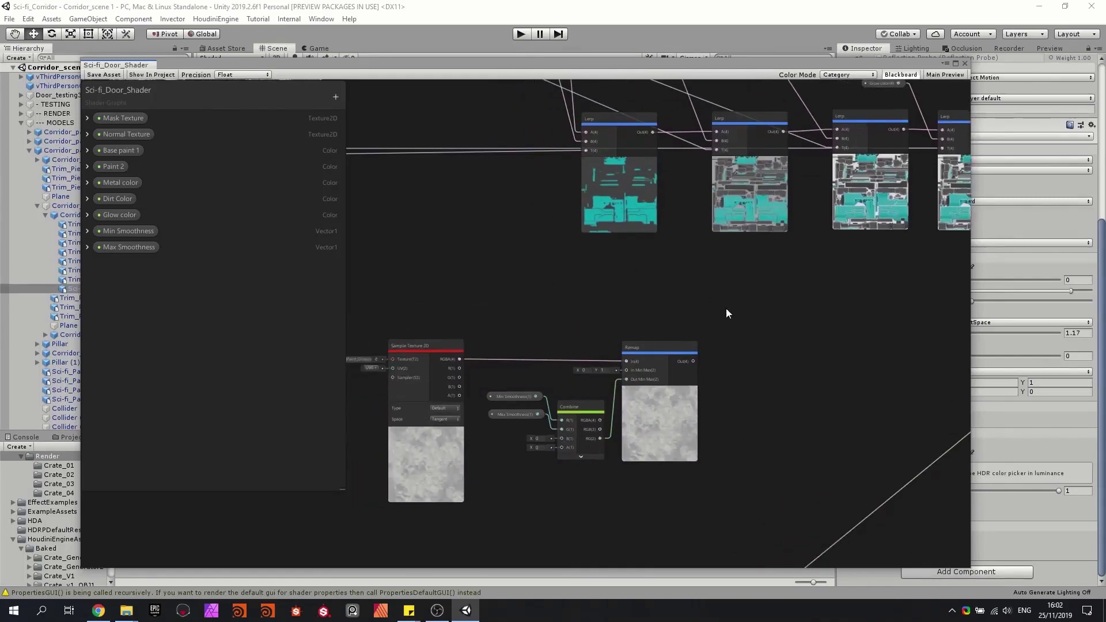
{"action": "key", "text": "space"}
{"action": "type", "text": "lerp"}
{"action": "key", "text": "Return"}
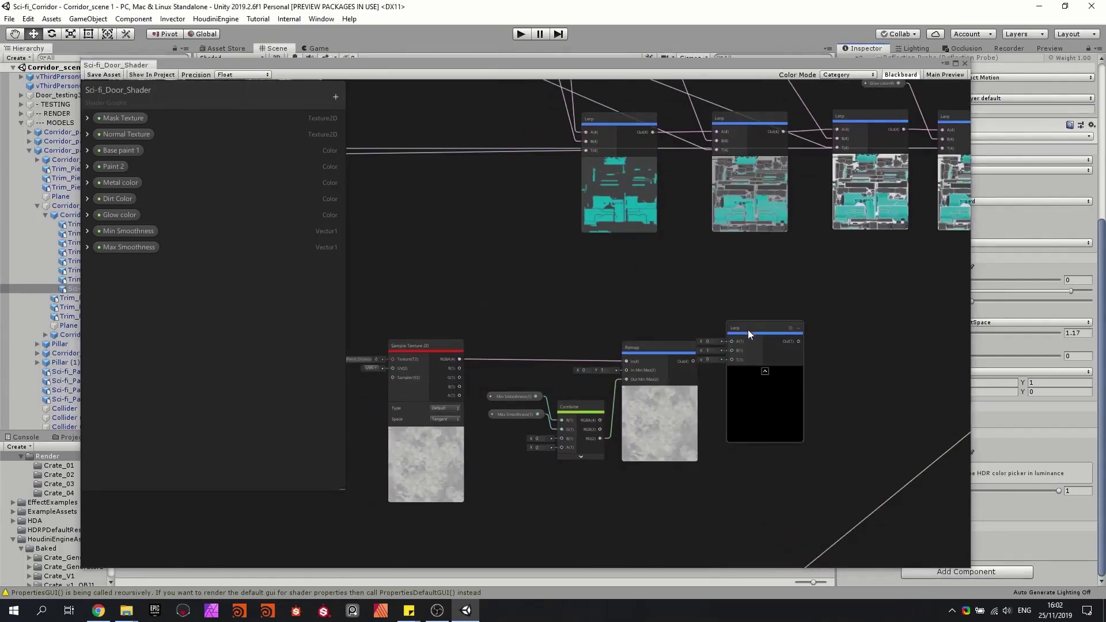
{"action": "left_click_drag", "start_coordinate": [748, 330], "coordinate": [792, 333]}
Connect the processed metal mask to the new Lerp node's T input and the Remap output to its A input.
{"action": "scroll", "coordinate": [805, 347], "scroll_direction": "down", "scroll_amount": 4}
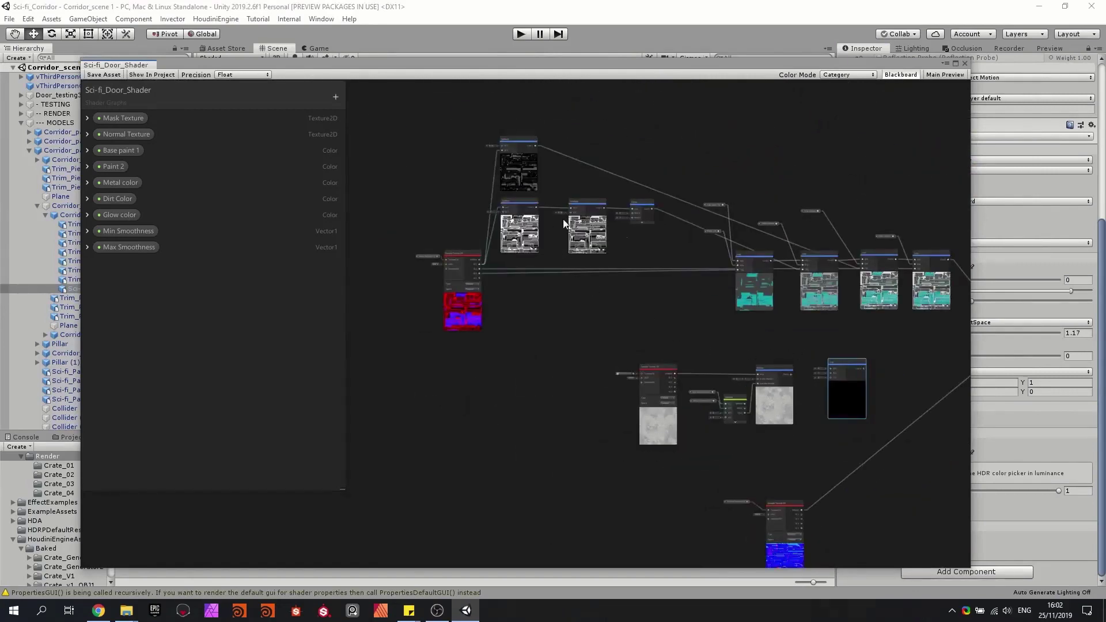
{"action": "scroll", "coordinate": [656, 229], "scroll_direction": "up", "scroll_amount": 2}
{"action": "left_click_drag", "start_coordinate": [653, 197], "coordinate": [677, 384]}
{"action": "scroll", "coordinate": [683, 400], "scroll_direction": "up", "scroll_amount": 5}
{"action": "middle_click_drag", "start_coordinate": [607, 388], "coordinate": [634, 374]}
{"action": "scroll", "coordinate": [633, 374], "scroll_direction": "down", "scroll_amount": 2}
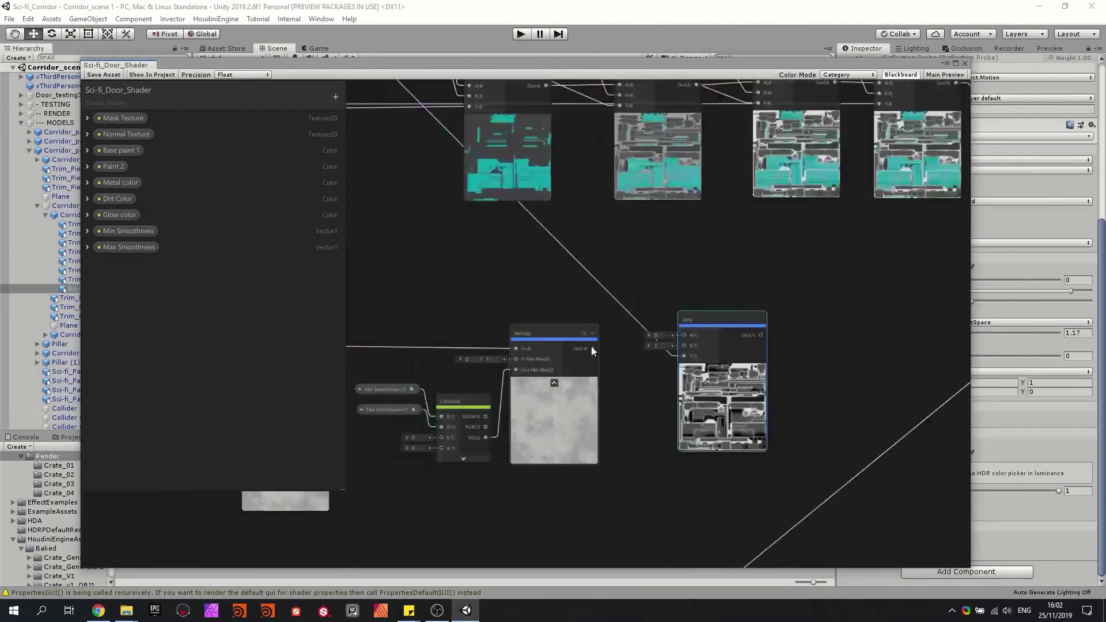
{"action": "left_click_drag", "start_coordinate": [593, 349], "coordinate": [723, 372]}
{"action": "middle_click_drag", "start_coordinate": [672, 395], "coordinate": [669, 396]}
{"action": "left_click", "coordinate": [669, 396]}
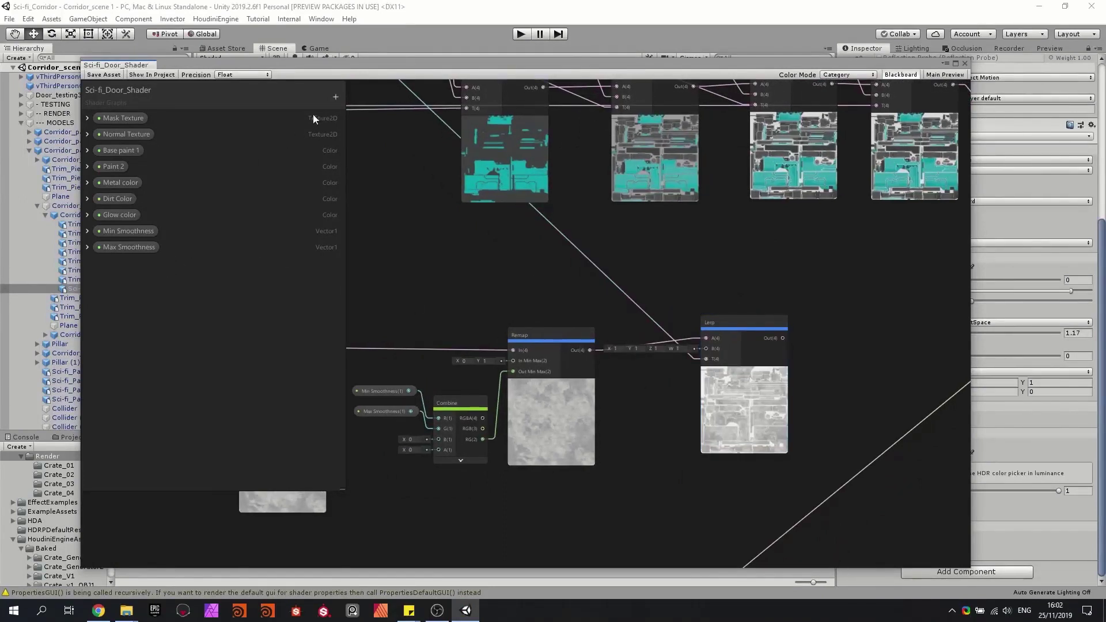
Add an exposed Vector1 property named Metal Smoothness and open its default value for editing.
{"action": "left_click", "coordinate": [333, 95]}
{"action": "left_click", "coordinate": [354, 107]}
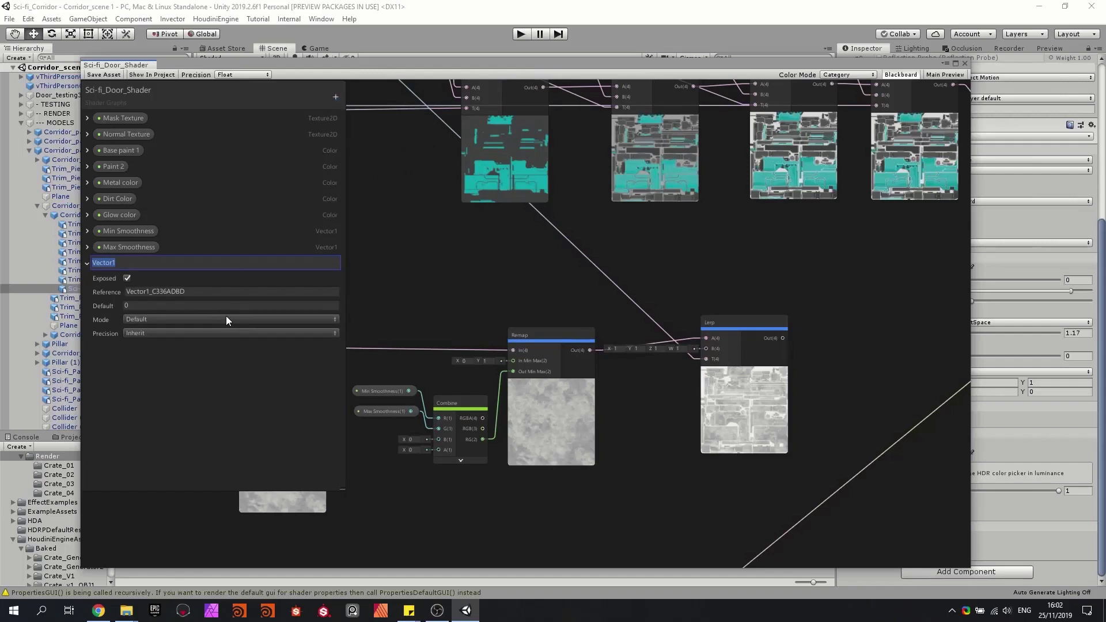
{"action": "type", "text": "Metal Smoothness"}
{"action": "left_click", "coordinate": [216, 306]}
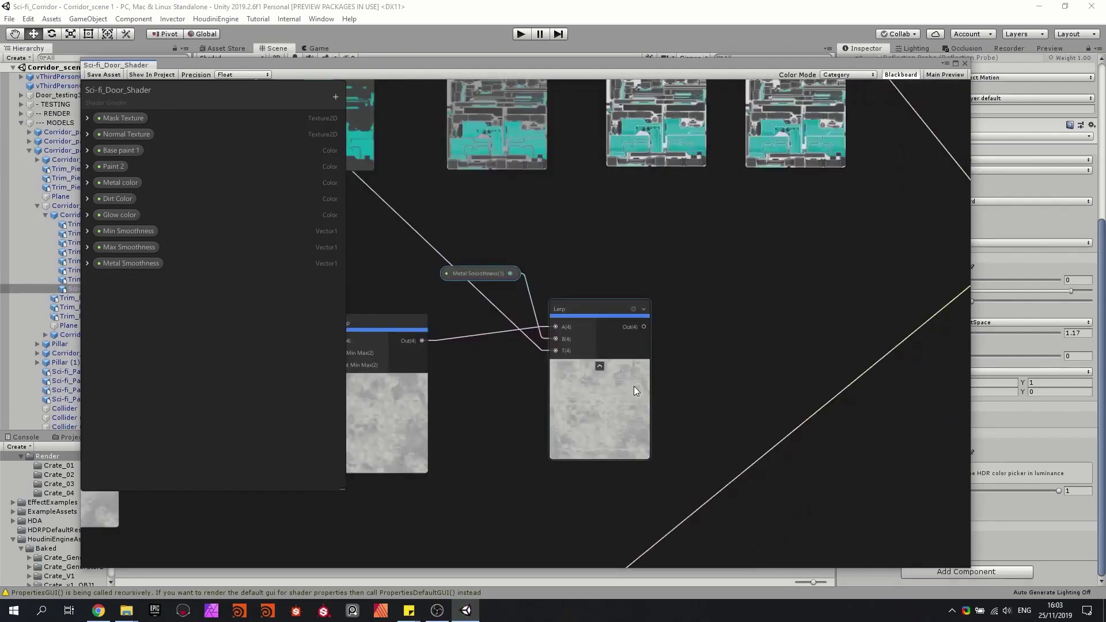
Connect the smoothness Lerp node's output to the Smoothness input of the PBR Master node.
{"action": "middle_click_drag", "start_coordinate": [703, 305], "coordinate": [555, 302]}
{"action": "scroll", "coordinate": [556, 303], "scroll_direction": "down", "scroll_amount": 3}
{"action": "scroll", "coordinate": [521, 320], "scroll_direction": "up", "scroll_amount": 2}
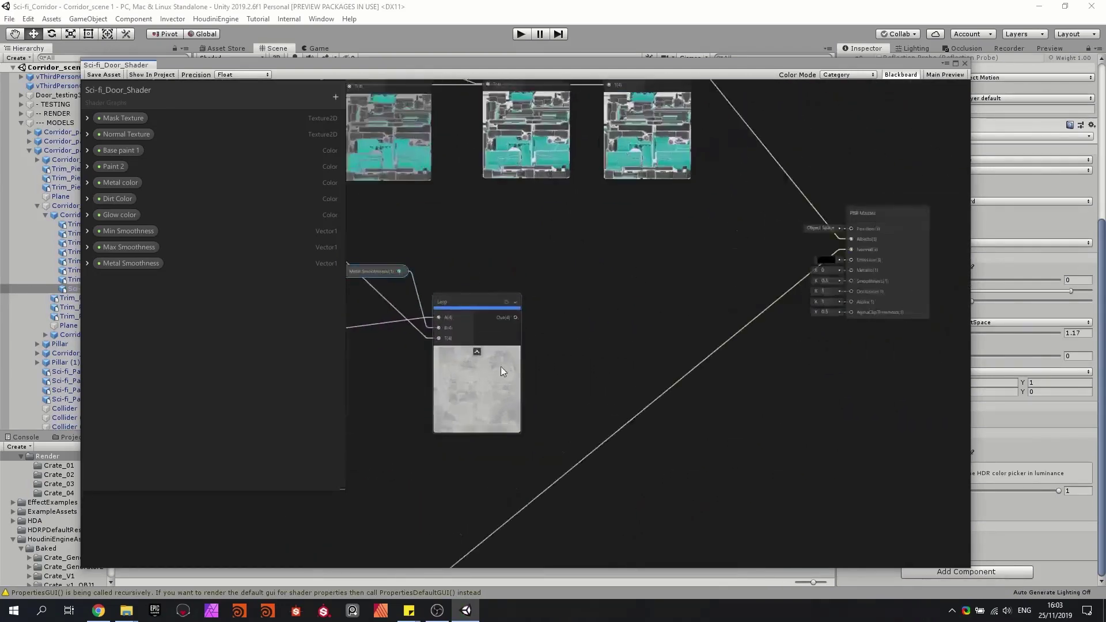
{"action": "left_click_drag", "start_coordinate": [500, 367], "coordinate": [499, 381]}
{"action": "left_click_drag", "start_coordinate": [517, 333], "coordinate": [852, 282]}
{"action": "left_click", "coordinate": [653, 276]}
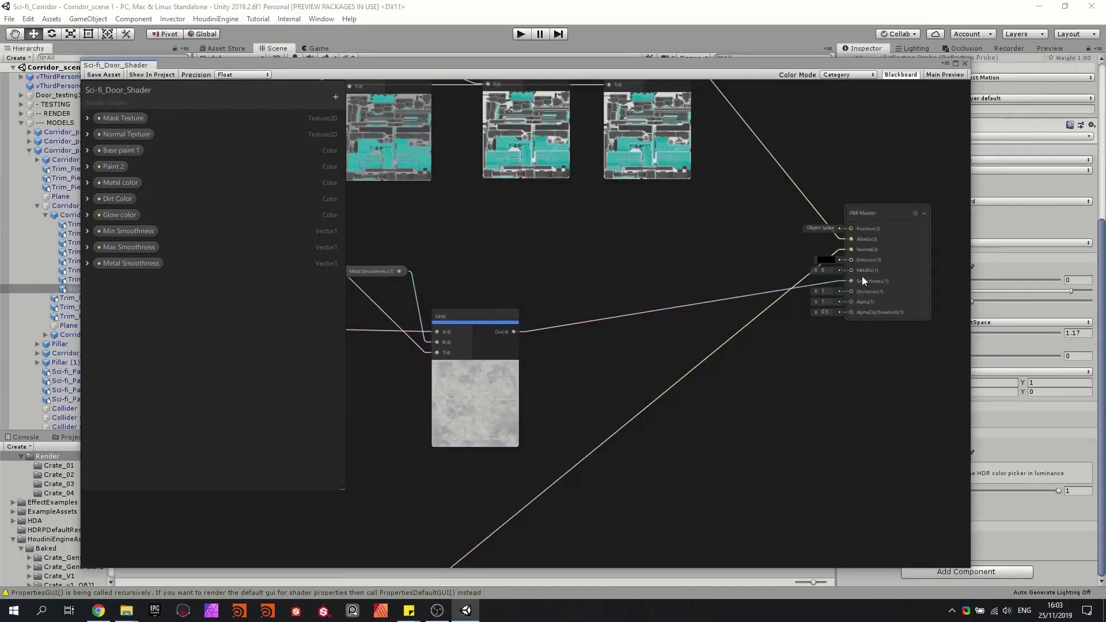
Connect the processed metal mask to the PBR Master's Metallic input and nudge the Metal Smoothness node above its Lerp.
{"action": "middle_click_drag", "start_coordinate": [639, 268], "coordinate": [880, 300]}
{"action": "scroll", "coordinate": [880, 300], "scroll_direction": "down", "scroll_amount": 5}
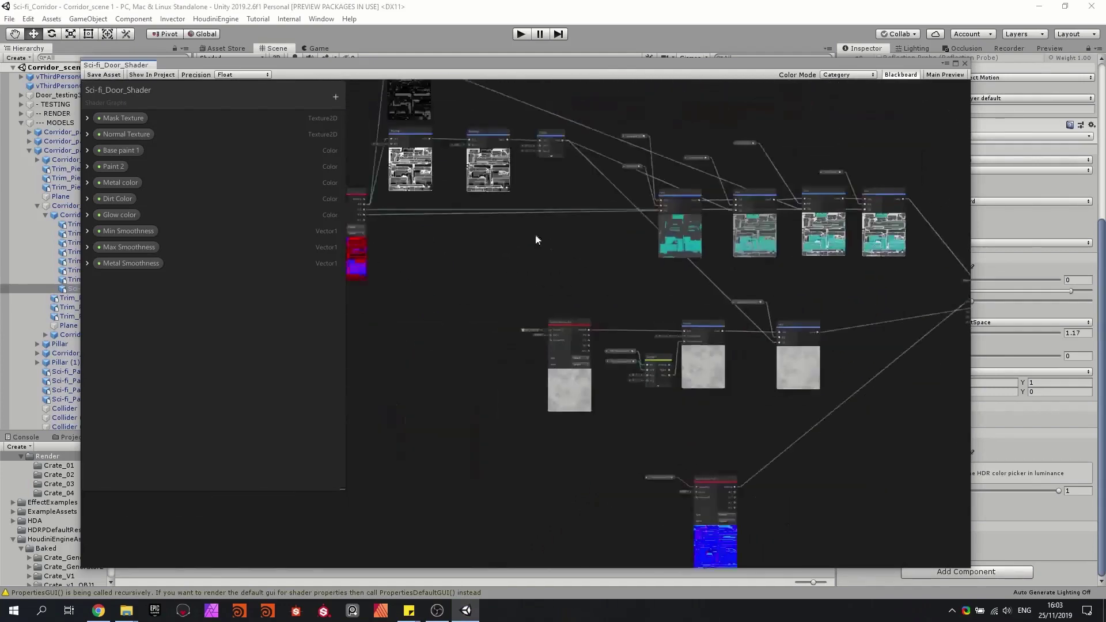
{"action": "scroll", "coordinate": [558, 144], "scroll_direction": "up", "scroll_amount": 3}
{"action": "middle_click_drag", "start_coordinate": [585, 141], "coordinate": [433, 205]}
{"action": "scroll", "coordinate": [434, 206], "scroll_direction": "down", "scroll_amount": 2}
{"action": "left_click_drag", "start_coordinate": [424, 201], "coordinate": [904, 388]}
{"action": "key", "text": "a"}
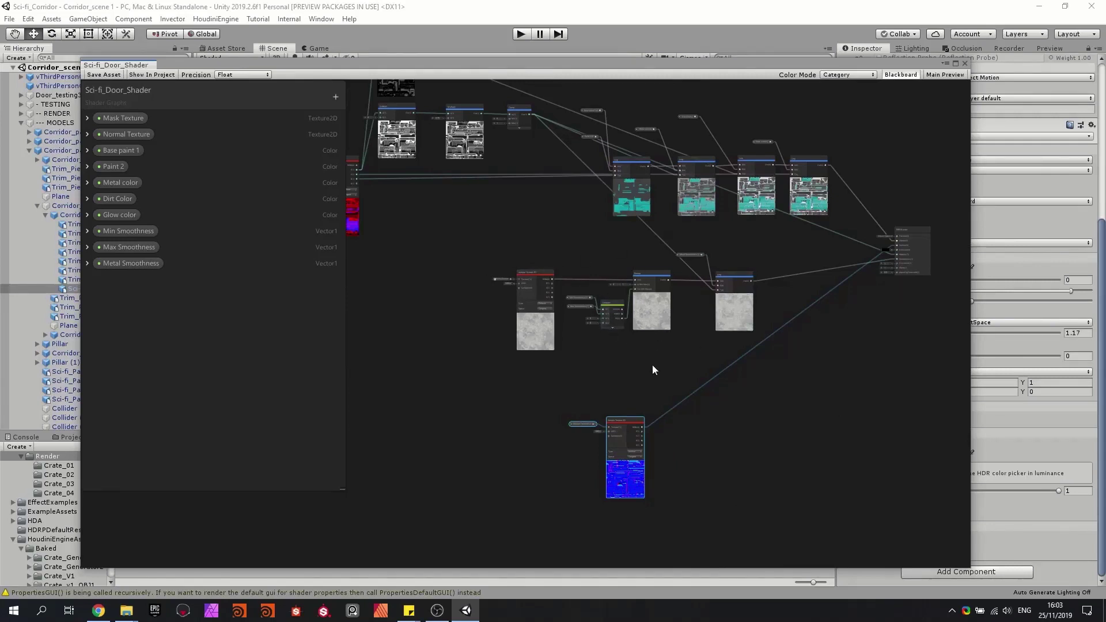
{"action": "left_click_drag", "start_coordinate": [693, 255], "coordinate": [697, 254]}
Arrange the Normal Texture property and its Sample Texture 2D node below the plain blue normal-map sample.
{"action": "middle_click_drag", "start_coordinate": [736, 239], "coordinate": [740, 303]}
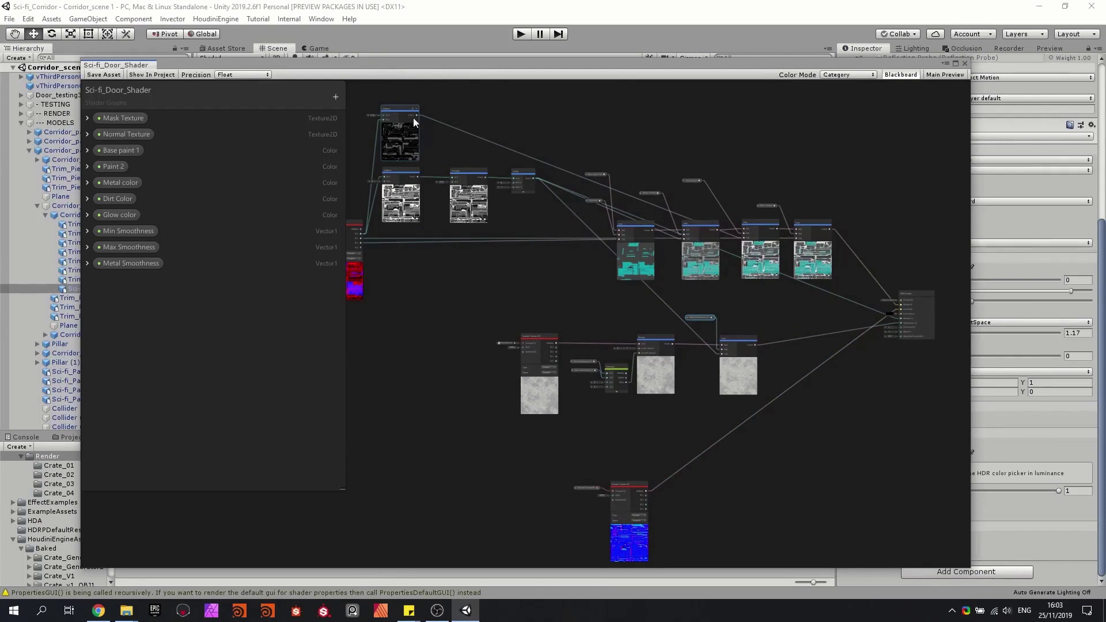
{"action": "middle_click_drag", "start_coordinate": [545, 290], "coordinate": [563, 290]}
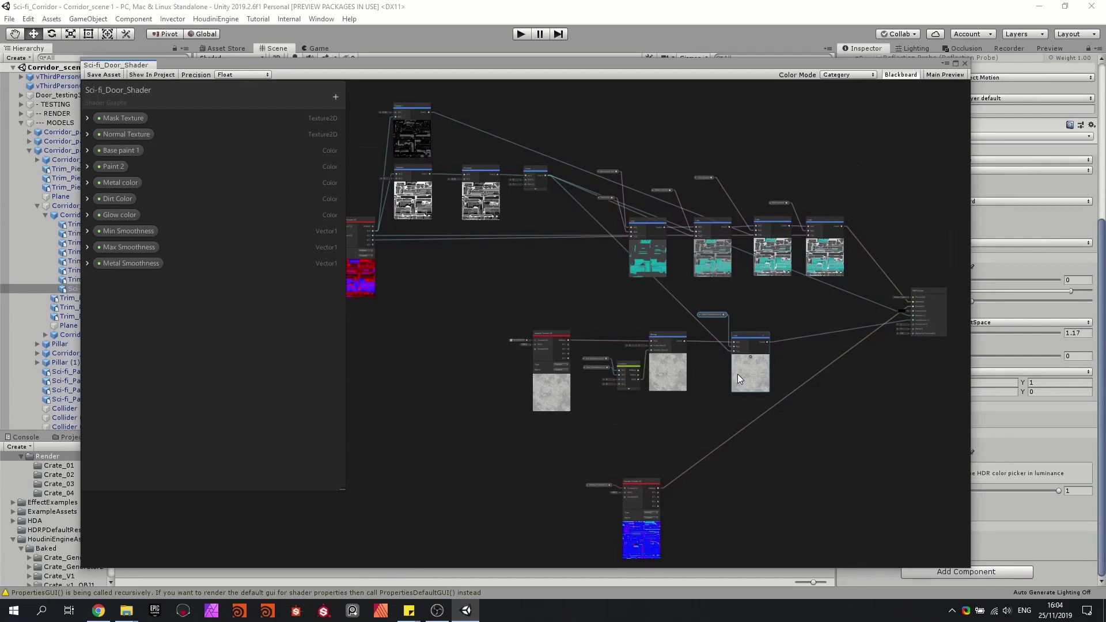
{"action": "middle_click_drag", "start_coordinate": [737, 375], "coordinate": [741, 305]}
{"action": "left_click_drag", "start_coordinate": [680, 386], "coordinate": [600, 444]}
{"action": "left_click_drag", "start_coordinate": [652, 472], "coordinate": [765, 456]}
{"action": "left_click", "coordinate": [765, 498]}
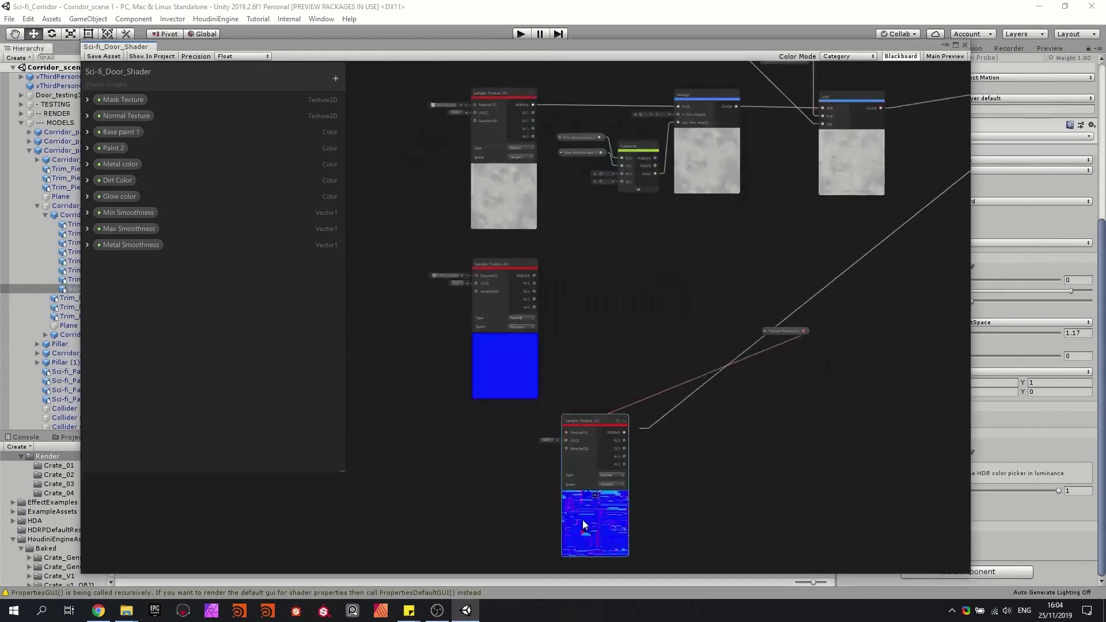
{"action": "left_click_drag", "start_coordinate": [583, 520], "coordinate": [657, 504]}
{"action": "left_click_drag", "start_coordinate": [783, 317], "coordinate": [513, 426]}
{"action": "left_click_drag", "start_coordinate": [656, 510], "coordinate": [598, 511]}
Add a Normal Blend node for combining the two normal-map samples and place it beside them.
{"action": "left_click", "coordinate": [663, 479]}
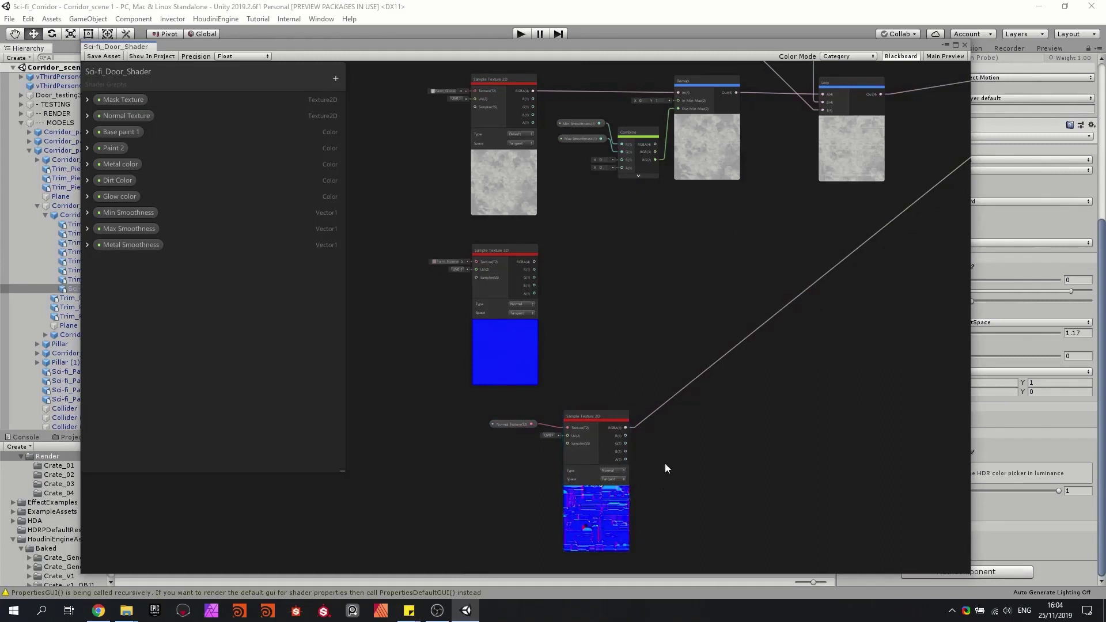
{"action": "key", "text": "space"}
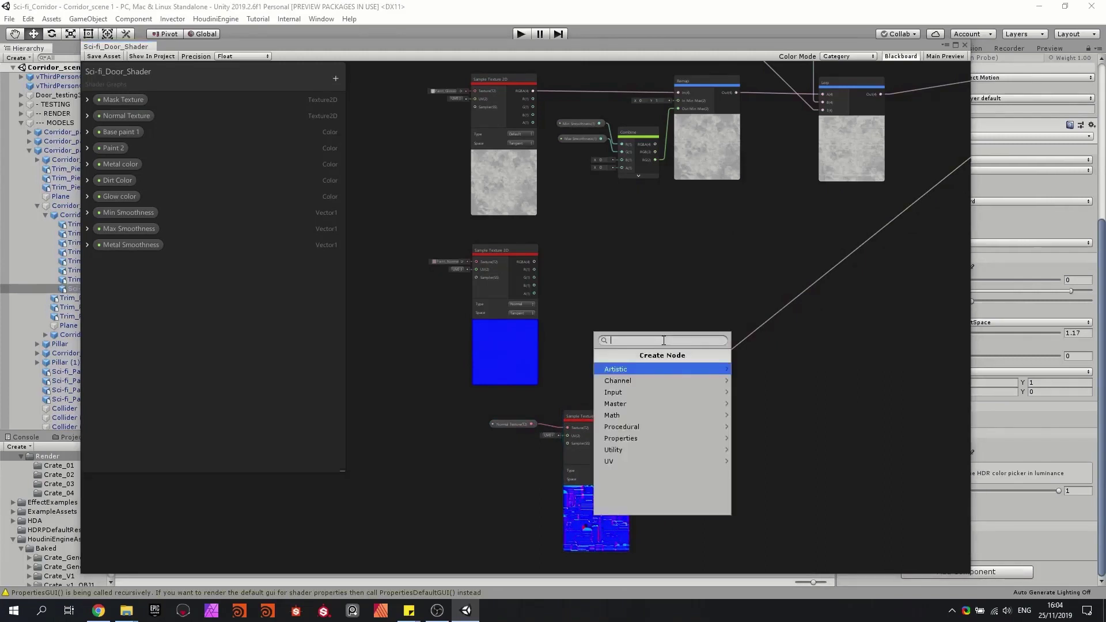
{"action": "type", "text": "nor"}
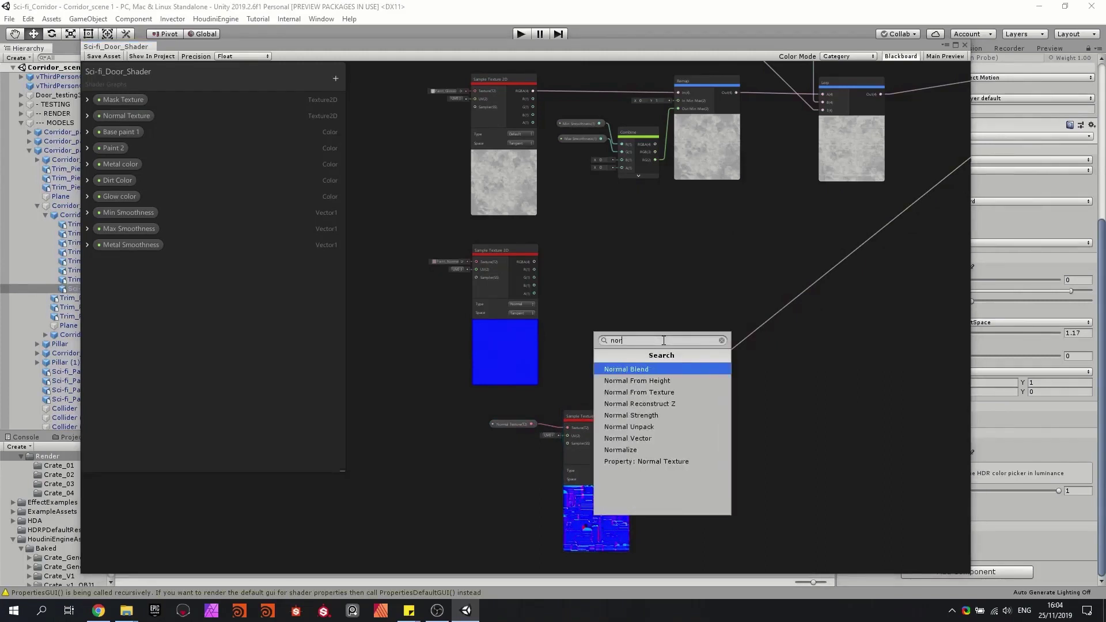
{"action": "key", "text": "Return"}
{"action": "scroll", "coordinate": [661, 346], "scroll_direction": "up", "scroll_amount": 2}
{"action": "left_click_drag", "start_coordinate": [621, 443], "coordinate": [497, 223]}
Connect the Normal Blend node's output to the Normal input of the PBR Master node.
{"action": "middle_click_drag", "start_coordinate": [579, 228], "coordinate": [489, 342]}
{"action": "scroll", "coordinate": [536, 259], "scroll_direction": "down", "scroll_amount": 2}
{"action": "left_click_drag", "start_coordinate": [495, 449], "coordinate": [851, 158]}
{"action": "middle_click_drag", "start_coordinate": [625, 371], "coordinate": [721, 307]}
{"action": "scroll", "coordinate": [721, 307], "scroll_direction": "down", "scroll_amount": 2}
{"action": "scroll", "coordinate": [554, 428], "scroll_direction": "up", "scroll_amount": 3}
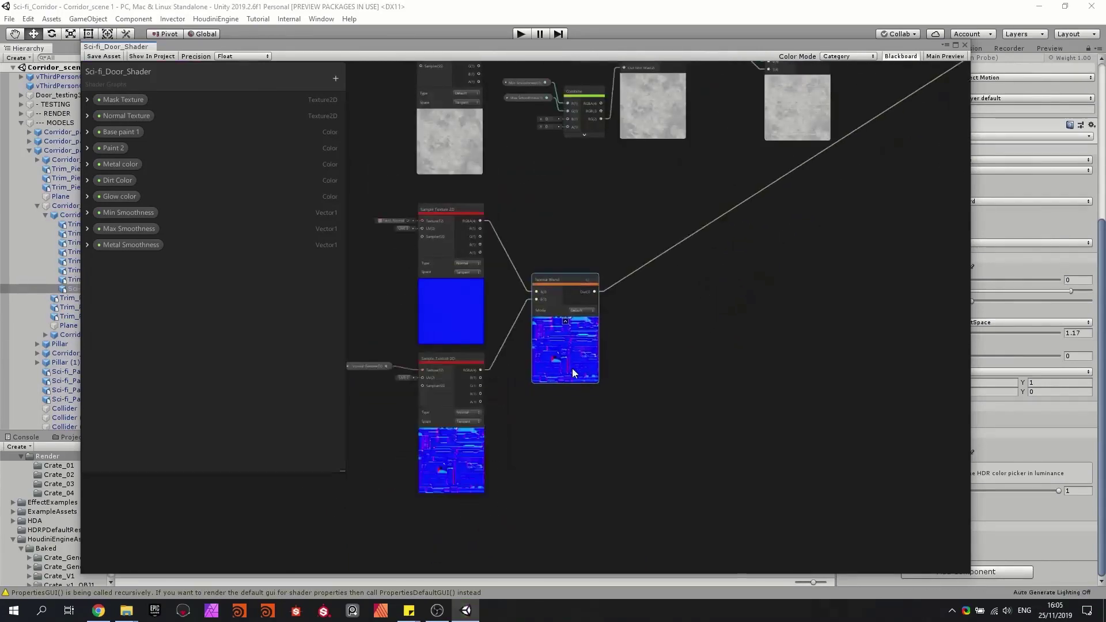
Add another Lerp node and place it to the right of the Normal Blend node.
{"action": "middle_click_drag", "start_coordinate": [657, 328], "coordinate": [577, 441]}
{"action": "scroll", "coordinate": [577, 440], "scroll_direction": "down", "scroll_amount": 1}
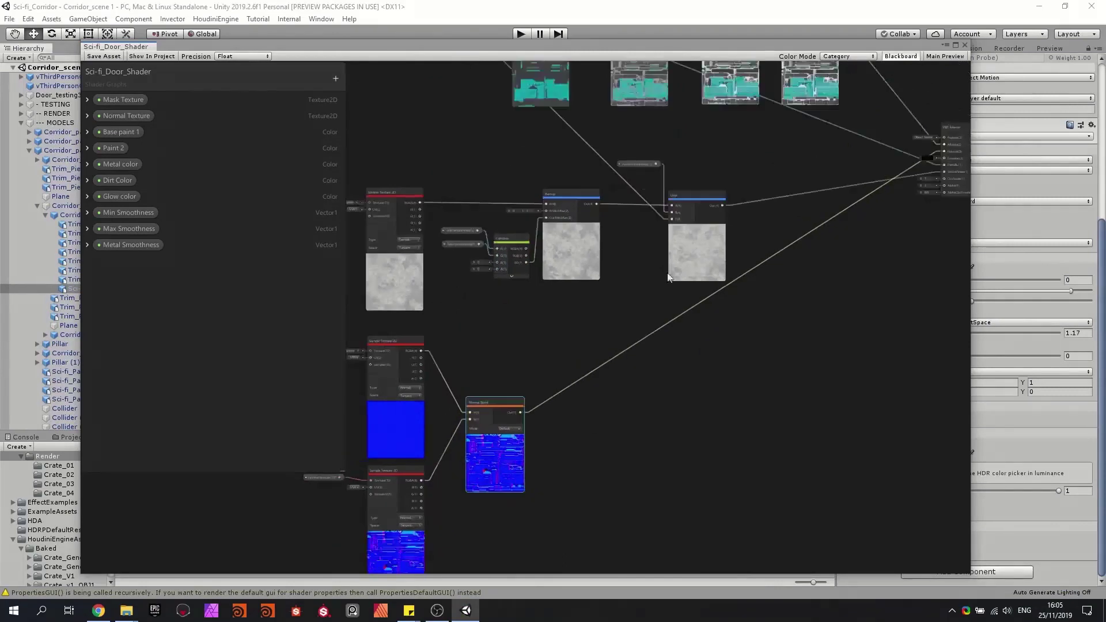
{"action": "key", "text": "space"}
{"action": "type", "text": "lerp"}
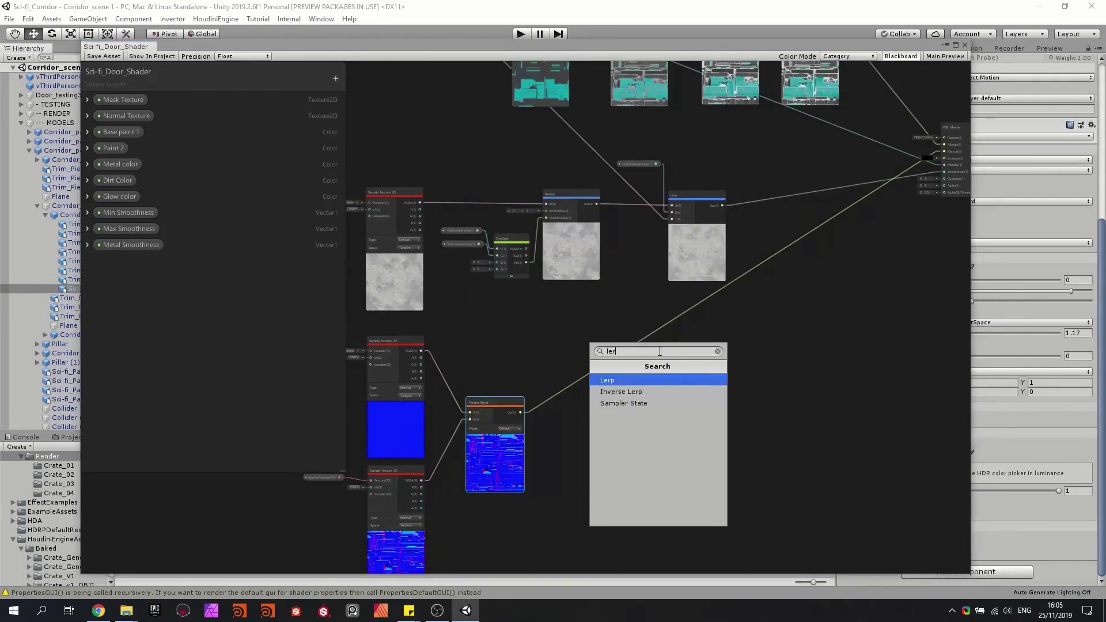
{"action": "key", "text": "Return"}
{"action": "left_click_drag", "start_coordinate": [679, 433], "coordinate": [643, 444]}
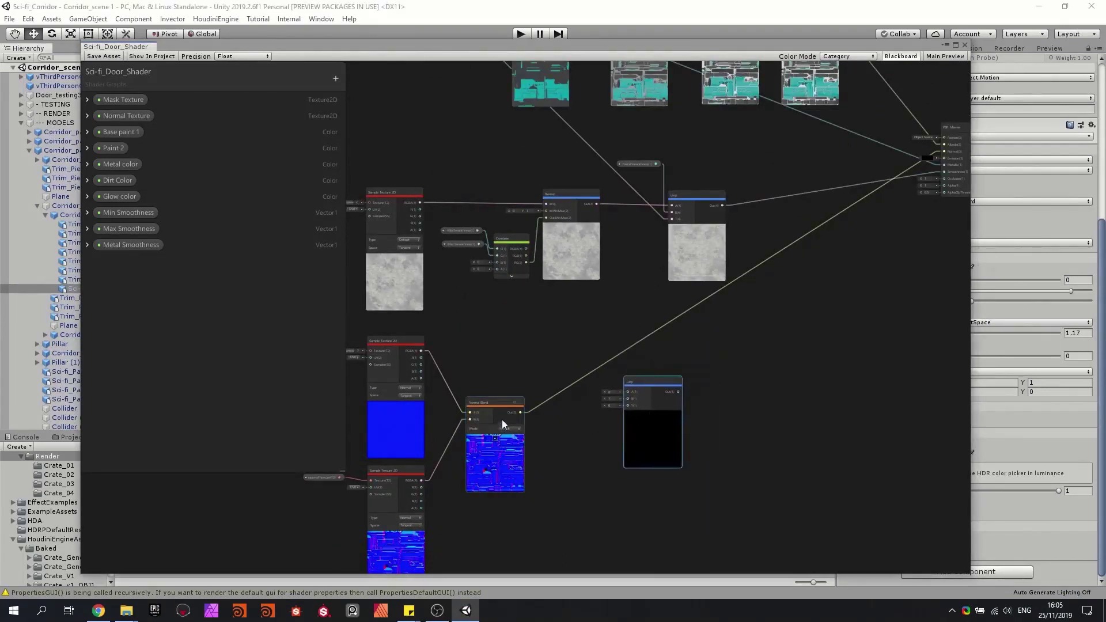
Connect the Normal Blend output to the new Lerp node's A input and the processed metal mask to its T input.
{"action": "scroll", "coordinate": [520, 413], "scroll_direction": "up", "scroll_amount": 3}
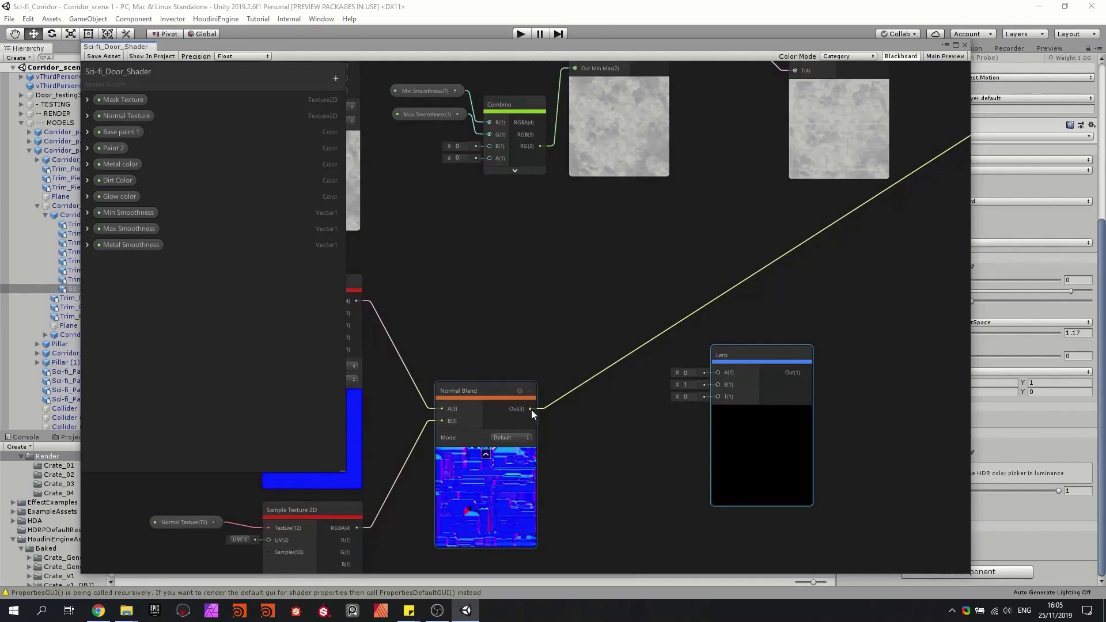
{"action": "left_click_drag", "start_coordinate": [530, 409], "coordinate": [710, 368]}
{"action": "scroll", "coordinate": [707, 363], "scroll_direction": "down", "scroll_amount": 5}
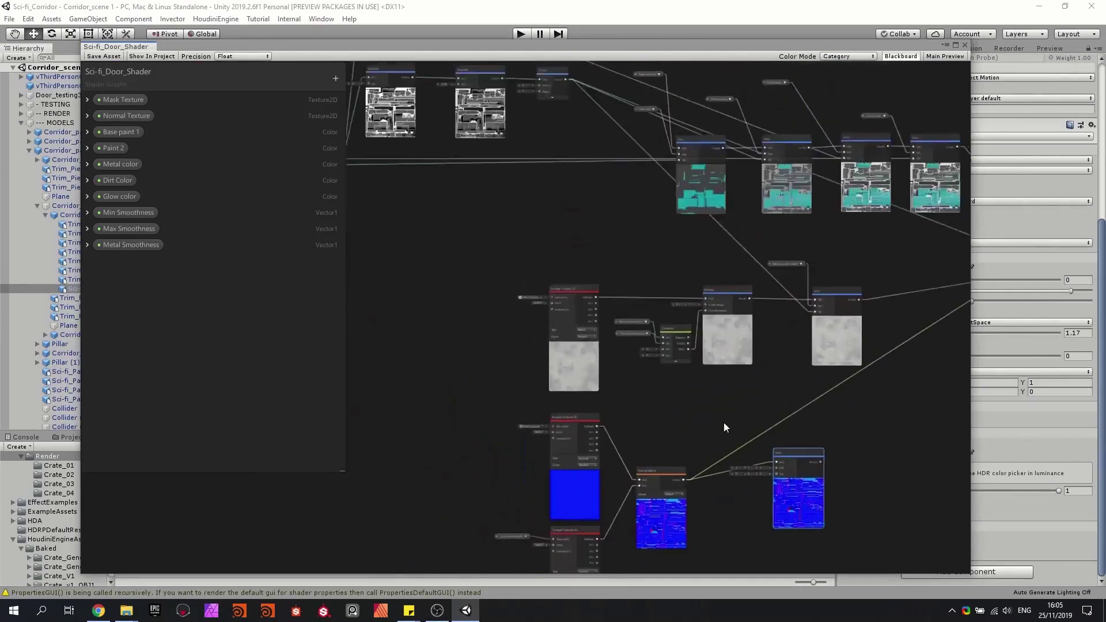
{"action": "scroll", "coordinate": [649, 403], "scroll_direction": "up", "scroll_amount": 5}
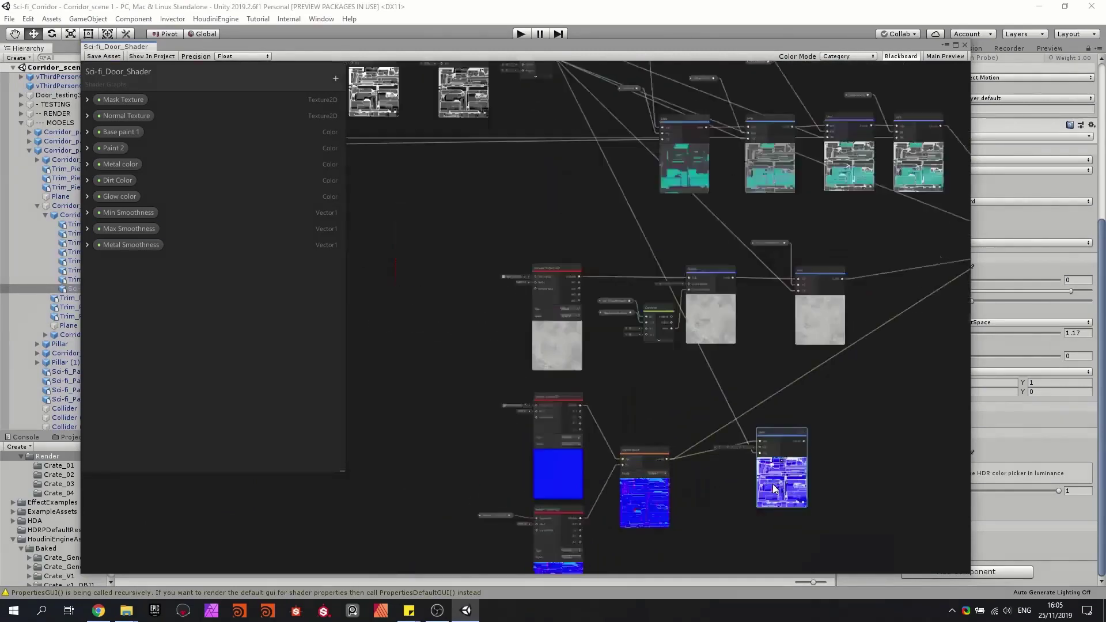
Connect the RGBA output of the Normal Texture sample to the B input of the new Lerp node.
{"action": "left_click_drag", "start_coordinate": [506, 402], "coordinate": [753, 333]}
{"action": "middle_click_drag", "start_coordinate": [727, 367], "coordinate": [611, 387]}
{"action": "middle_click_drag", "start_coordinate": [350, 362], "coordinate": [499, 433]}
{"action": "scroll", "coordinate": [500, 433], "scroll_direction": "up", "scroll_amount": 2}
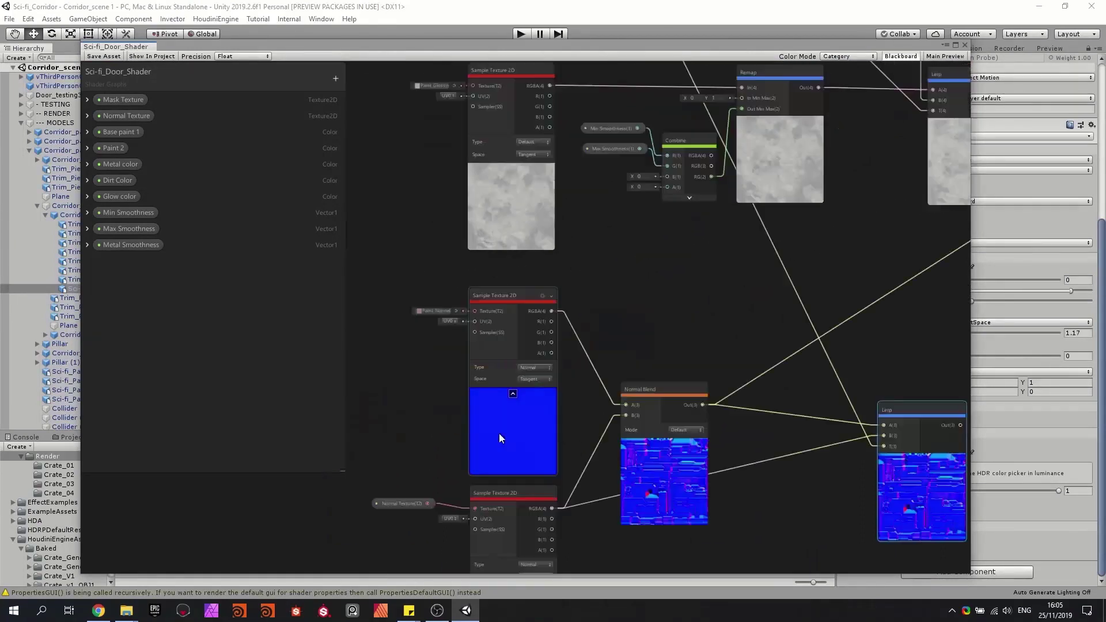
{"action": "left_click_drag", "start_coordinate": [501, 436], "coordinate": [514, 419]}
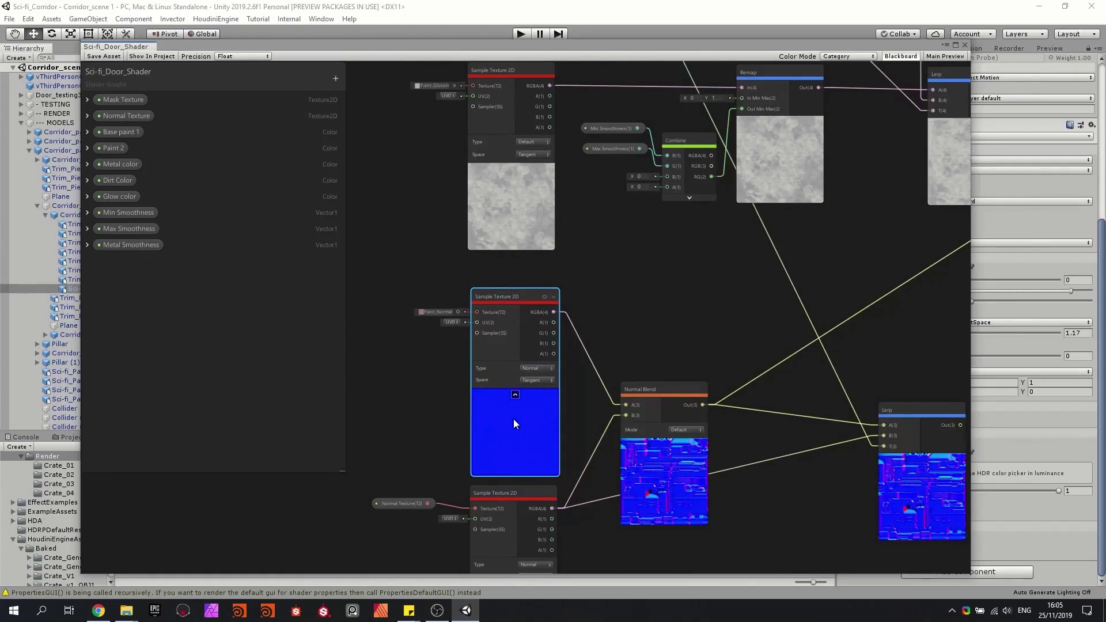
Connect the normal Lerp node's output to the Normal input of the PBR Master node.
{"action": "scroll", "coordinate": [565, 373], "scroll_direction": "down", "scroll_amount": 5}
{"action": "middle_click_drag", "start_coordinate": [700, 330], "coordinate": [564, 428]}
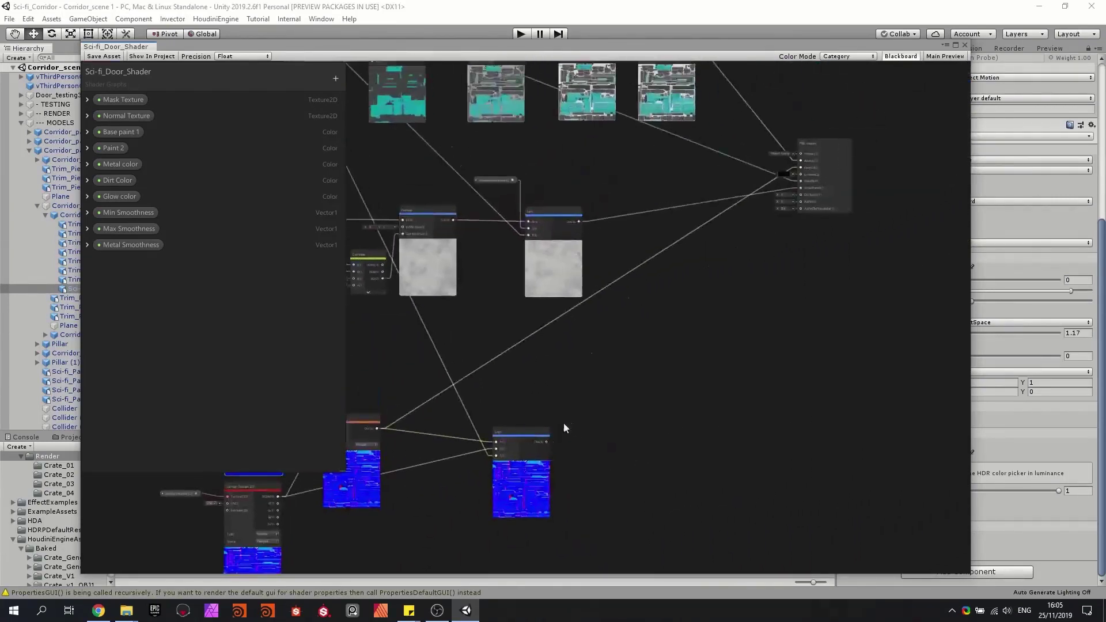
{"action": "left_click_drag", "start_coordinate": [547, 442], "coordinate": [800, 168]}
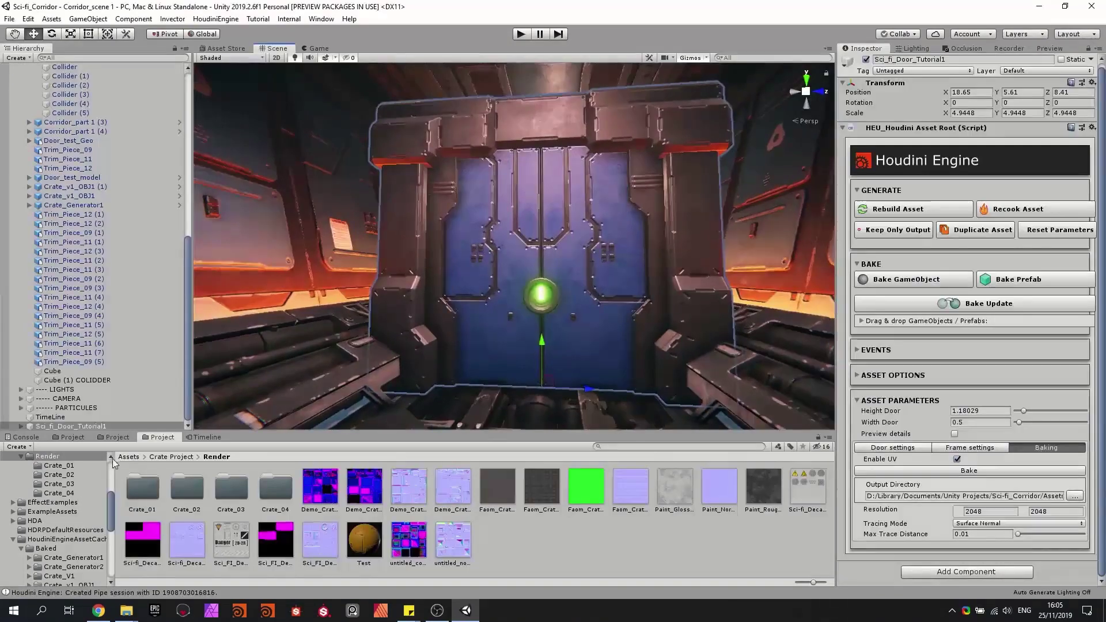
Set Min Smoothness of the Sci-fi_Door3 material to 0.52 and check the door's surface in the scene.
{"action": "scroll", "coordinate": [66, 522], "scroll_direction": "up", "scroll_amount": 3}
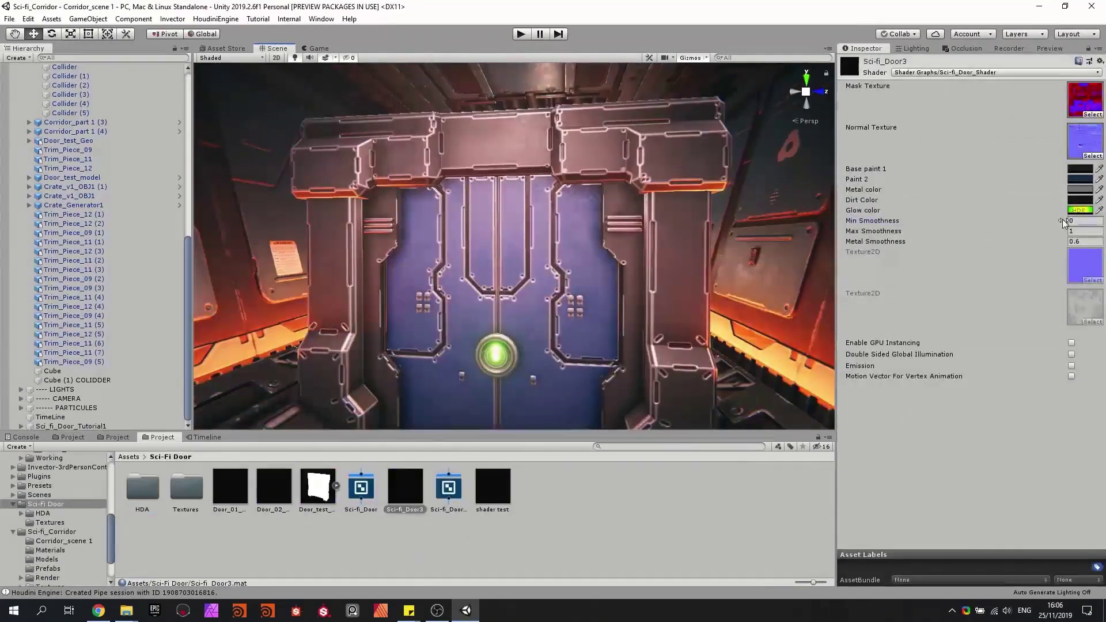
{"action": "left_click_drag", "start_coordinate": [1063, 223], "coordinate": [1077, 223]}
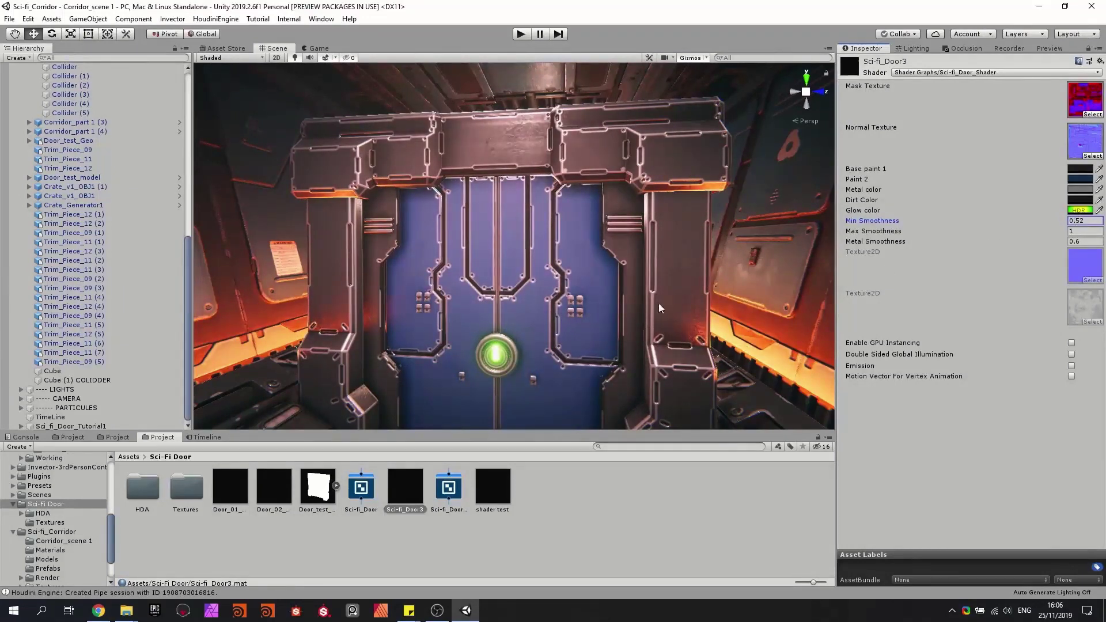
{"action": "left_click_drag", "start_coordinate": [661, 309], "coordinate": [513, 329], "text": "alt"}
Bring back the Sci-fi_Door_Shader graph and switch the Metal Smoothness property to Slider mode.
{"action": "left_click_drag", "start_coordinate": [455, 1], "coordinate": [477, 85]}
{"action": "left_click", "coordinate": [148, 266]}
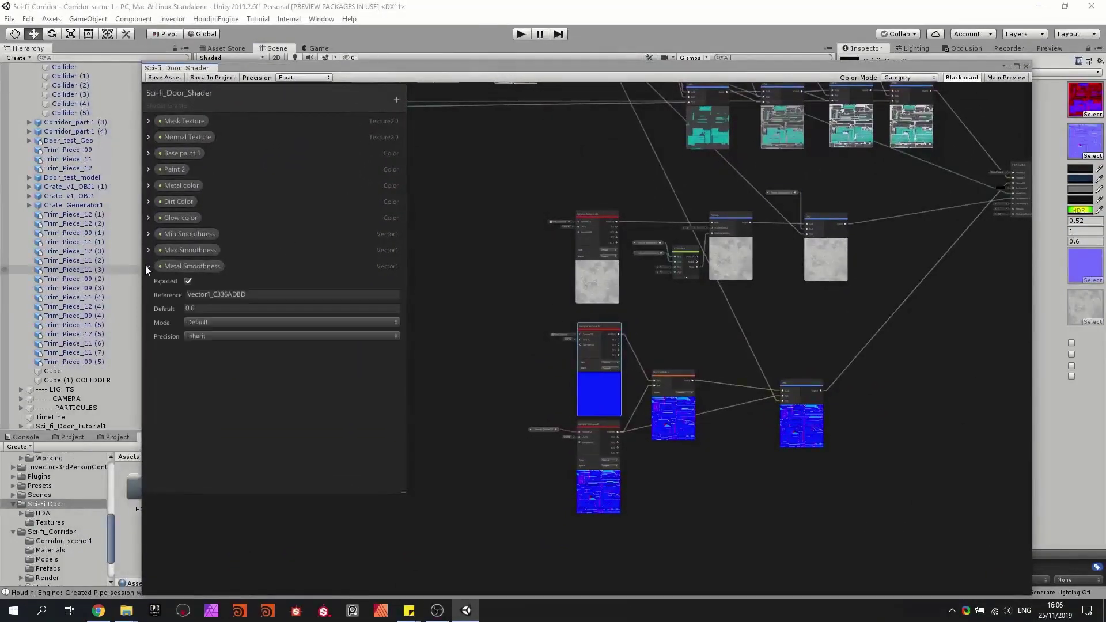
{"action": "left_click", "coordinate": [192, 323]}
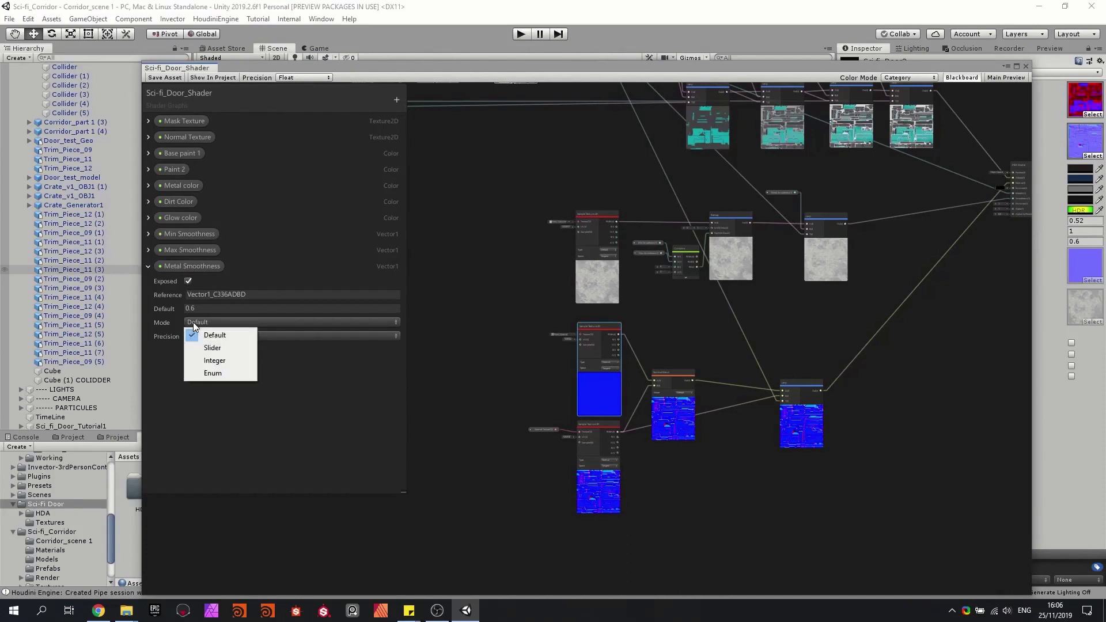
{"action": "left_click", "coordinate": [214, 349]}
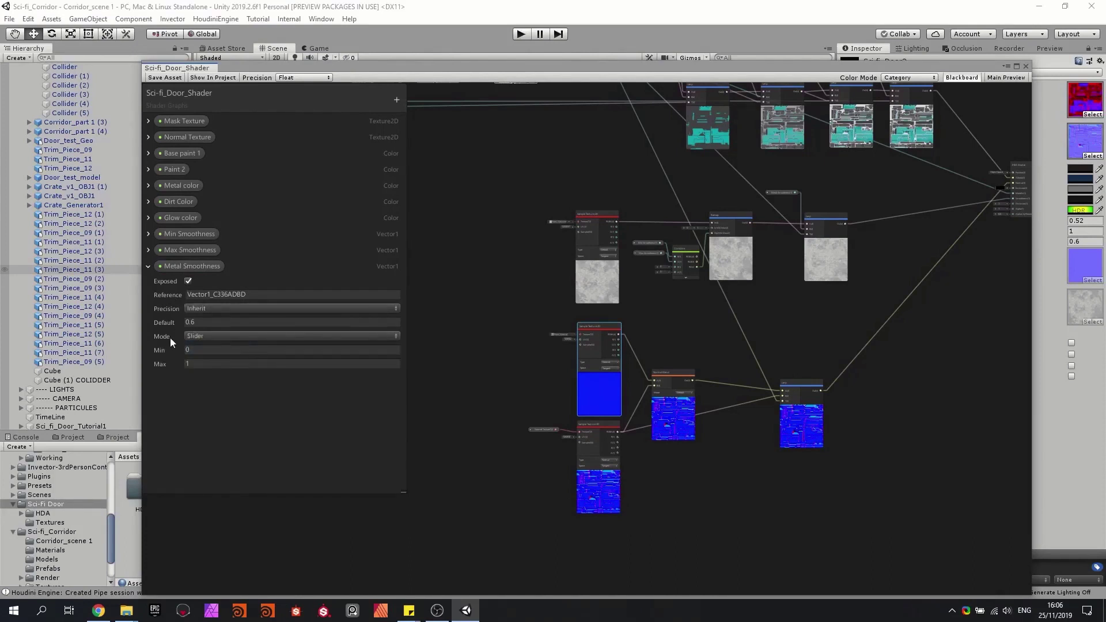
{"action": "left_click", "coordinate": [148, 267]}
Switch the Max Smoothness and Min Smoothness properties to Slider mode and save the shader asset.
{"action": "left_click", "coordinate": [147, 250]}
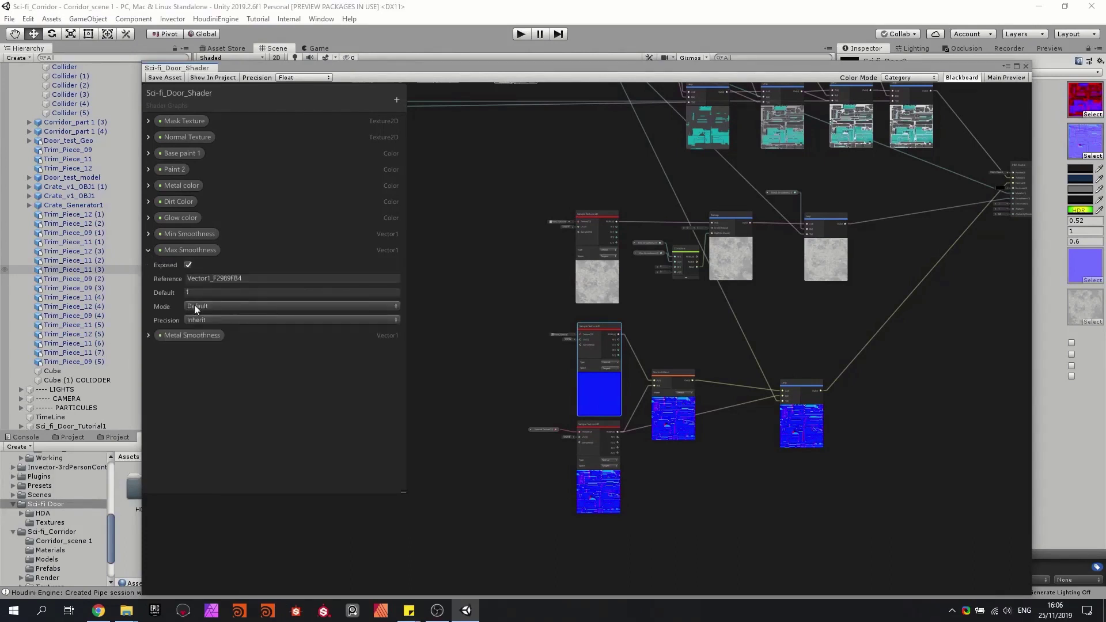
{"action": "left_click", "coordinate": [195, 306]}
{"action": "left_click", "coordinate": [203, 330]}
{"action": "left_click", "coordinate": [148, 250]}
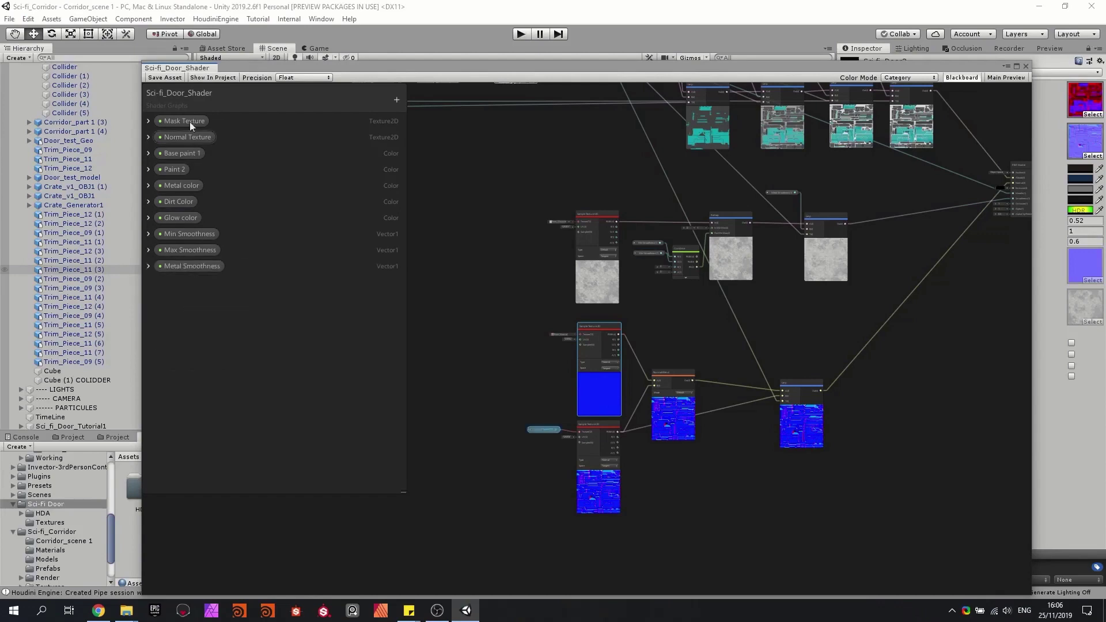
{"action": "left_click", "coordinate": [172, 78]}
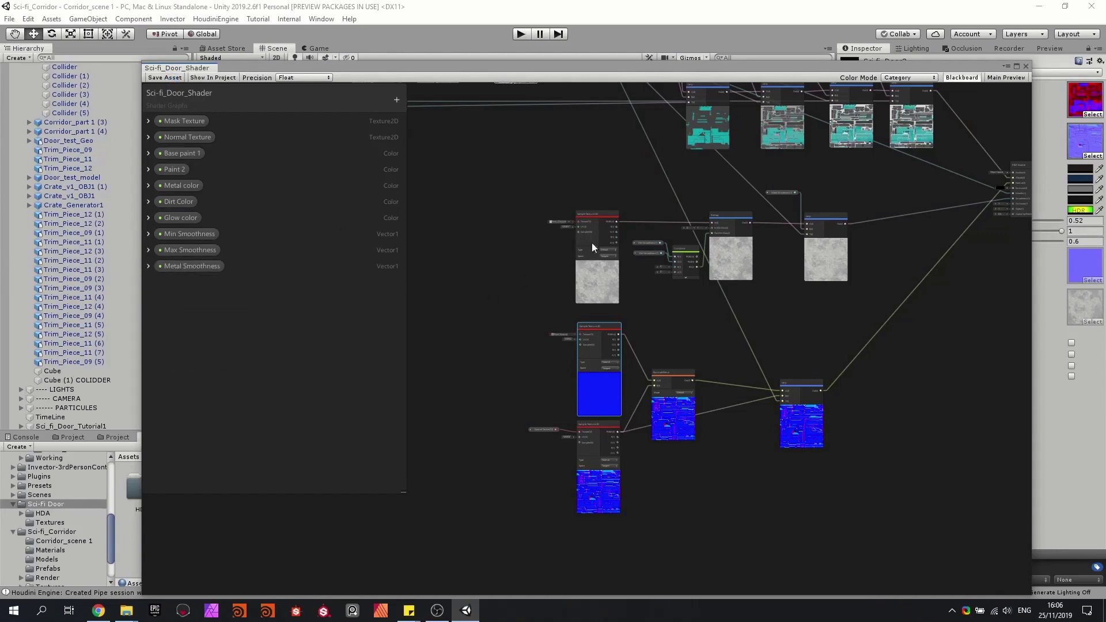
Clear the shader graph window out of the way and inspect the door's material in the scene.
{"action": "left_click_drag", "start_coordinate": [712, 66], "coordinate": [617, 0]}
{"action": "left_click_drag", "start_coordinate": [617, 0], "coordinate": [605, 0]}
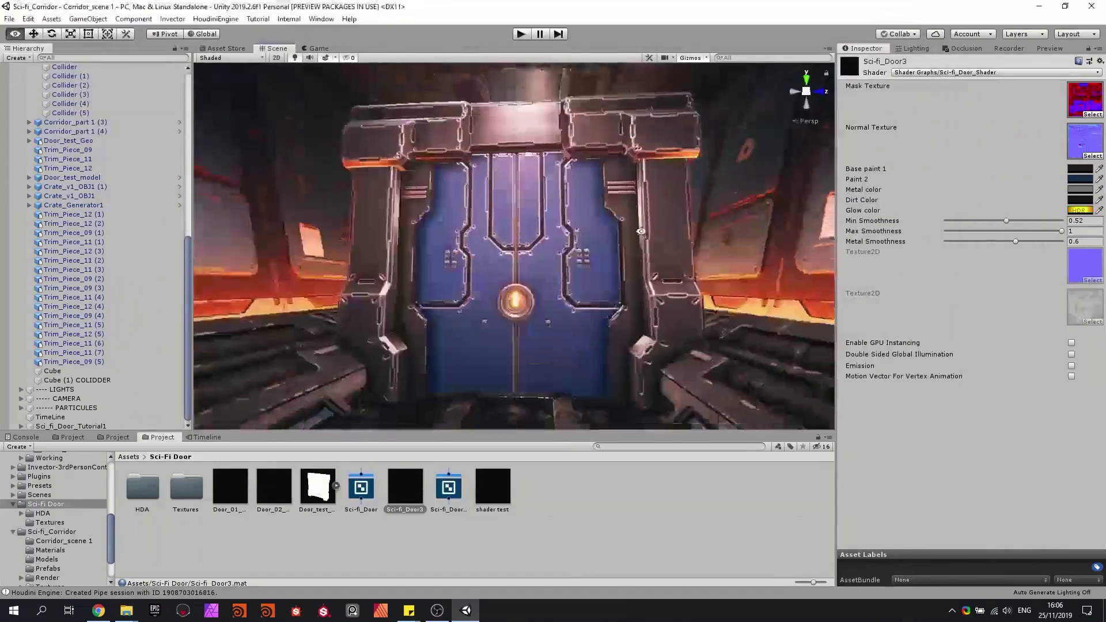
{"action": "scroll", "coordinate": [564, 132], "scroll_direction": "down", "scroll_amount": 3}
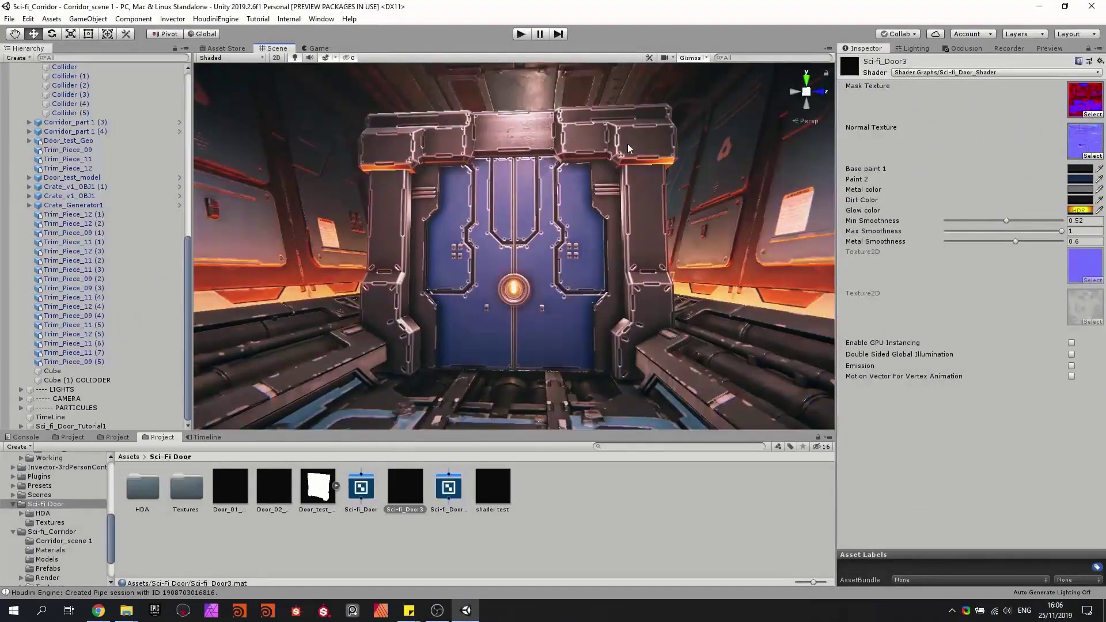
Return to the shader graph and spread out the mask nodes, leaving a gap between the metal mask's Multiply and Clamp nodes.
{"action": "left_click_drag", "start_coordinate": [507, 0], "coordinate": [583, 70]}
{"action": "scroll", "coordinate": [494, 217], "scroll_direction": "down", "scroll_amount": 3}
{"action": "scroll", "coordinate": [494, 220], "scroll_direction": "up", "scroll_amount": 5}
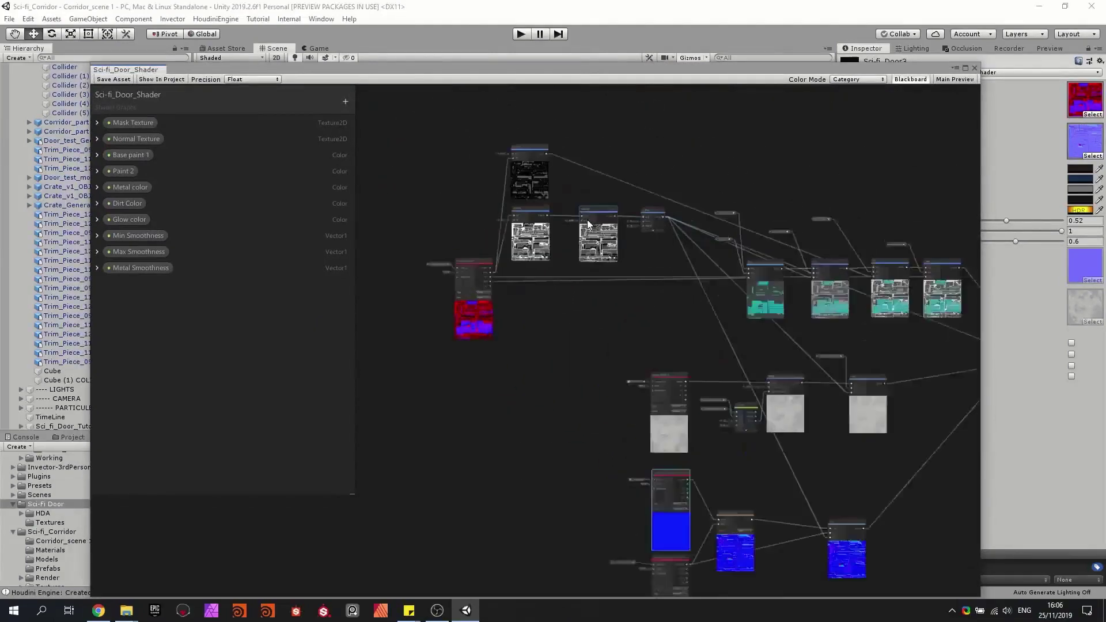
{"action": "left_click_drag", "start_coordinate": [678, 371], "coordinate": [416, 123]}
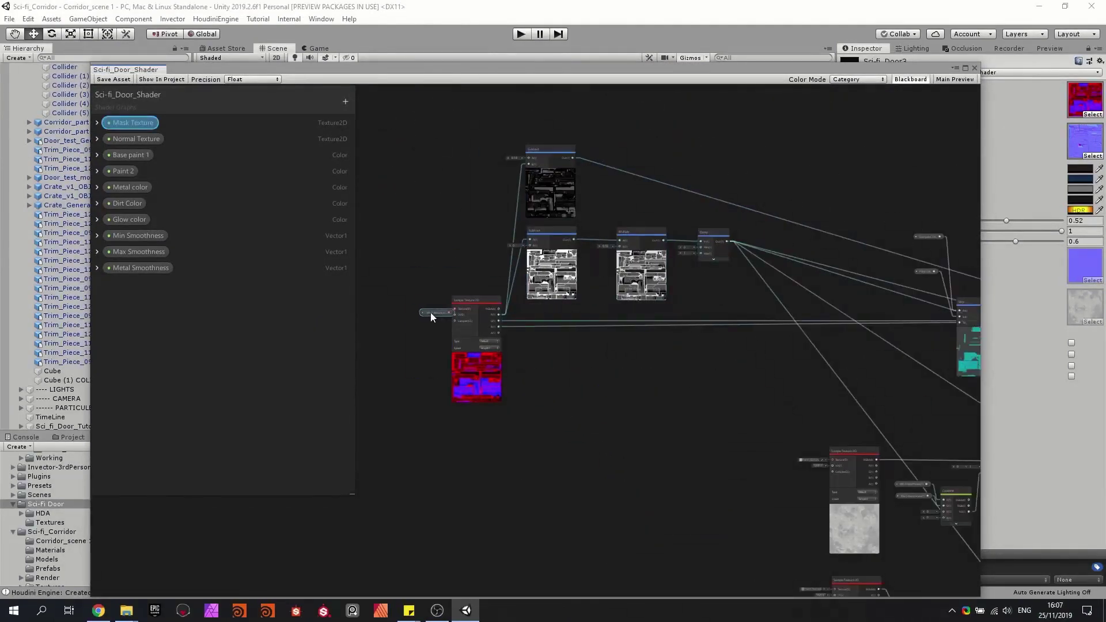
{"action": "scroll", "coordinate": [701, 230], "scroll_direction": "up", "scroll_amount": 3}
{"action": "left_click_drag", "start_coordinate": [701, 230], "coordinate": [851, 236]}
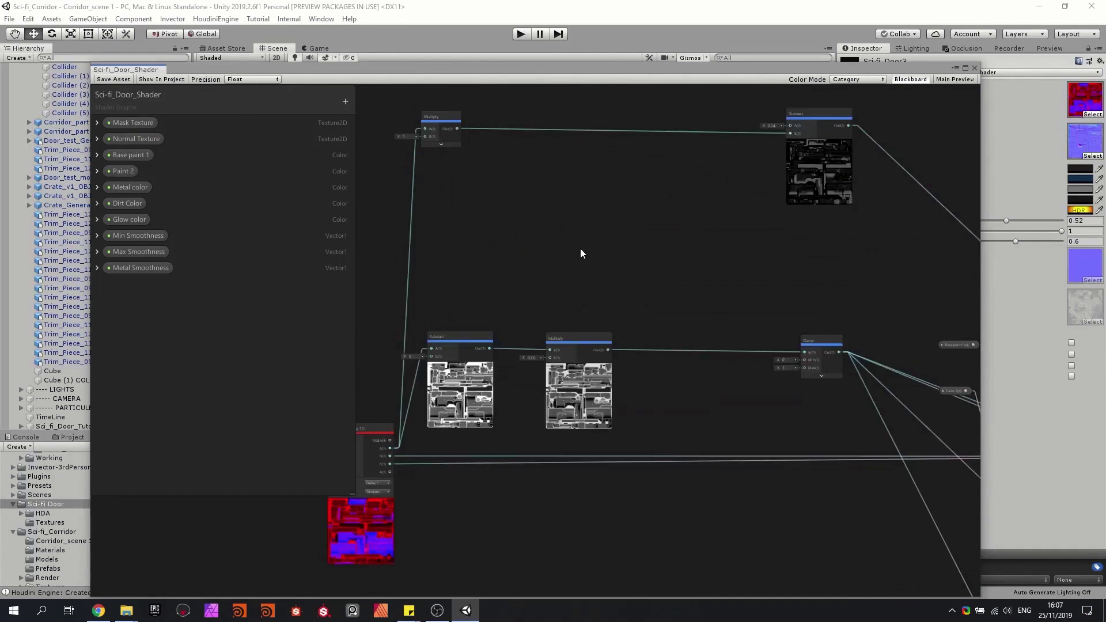
Add a Simple Noise node above the metal mask's Multiply node.
{"action": "key", "text": "space"}
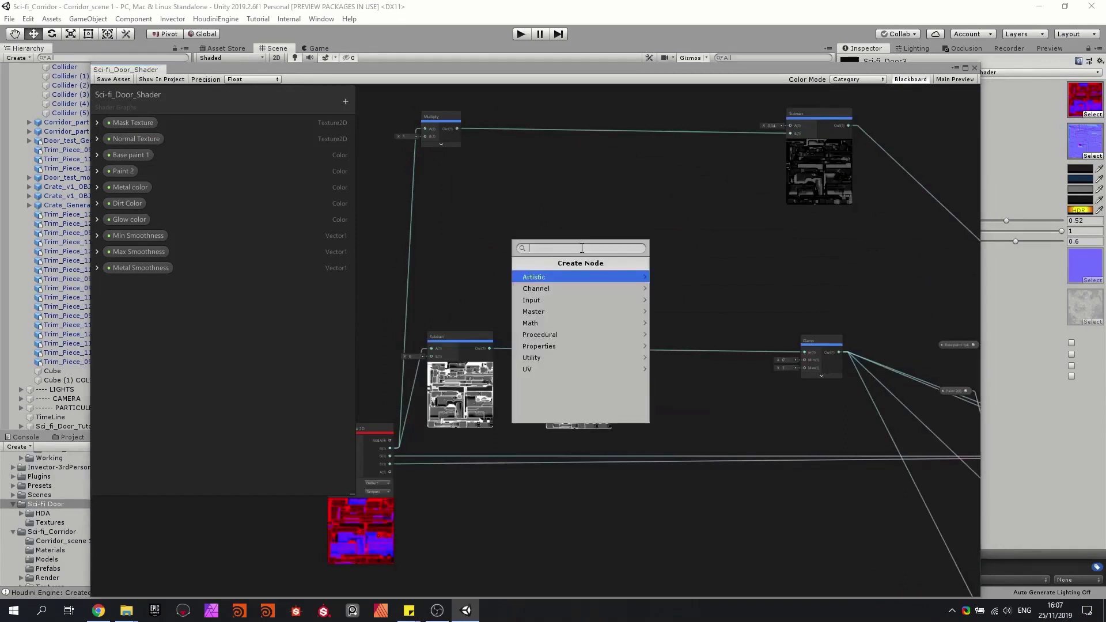
{"action": "type", "text": "npi"}
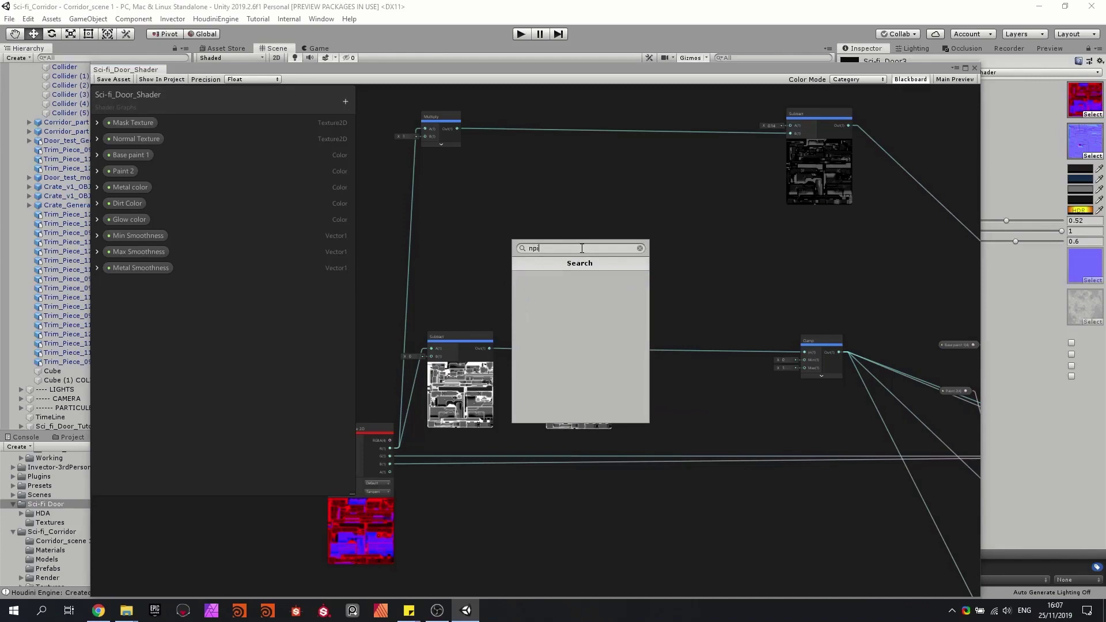
{"action": "key", "text": "BackSpace"}
{"action": "key", "text": "BackSpace"}
{"action": "type", "text": "ois"}
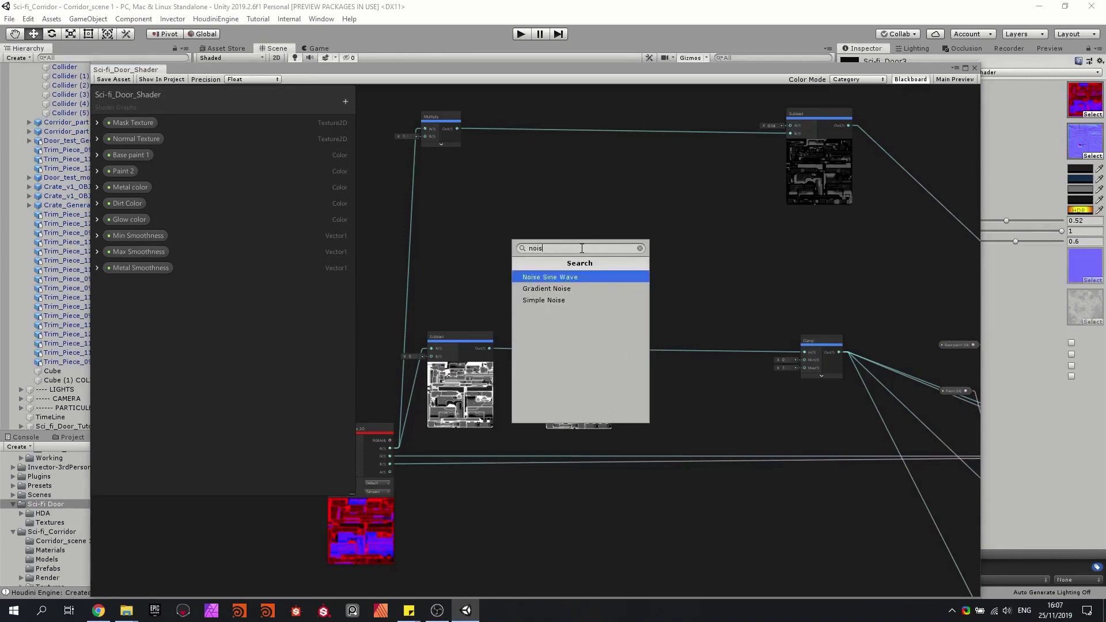
{"action": "left_click", "coordinate": [565, 299]}
{"action": "scroll", "coordinate": [564, 299], "scroll_direction": "up", "scroll_amount": 2}
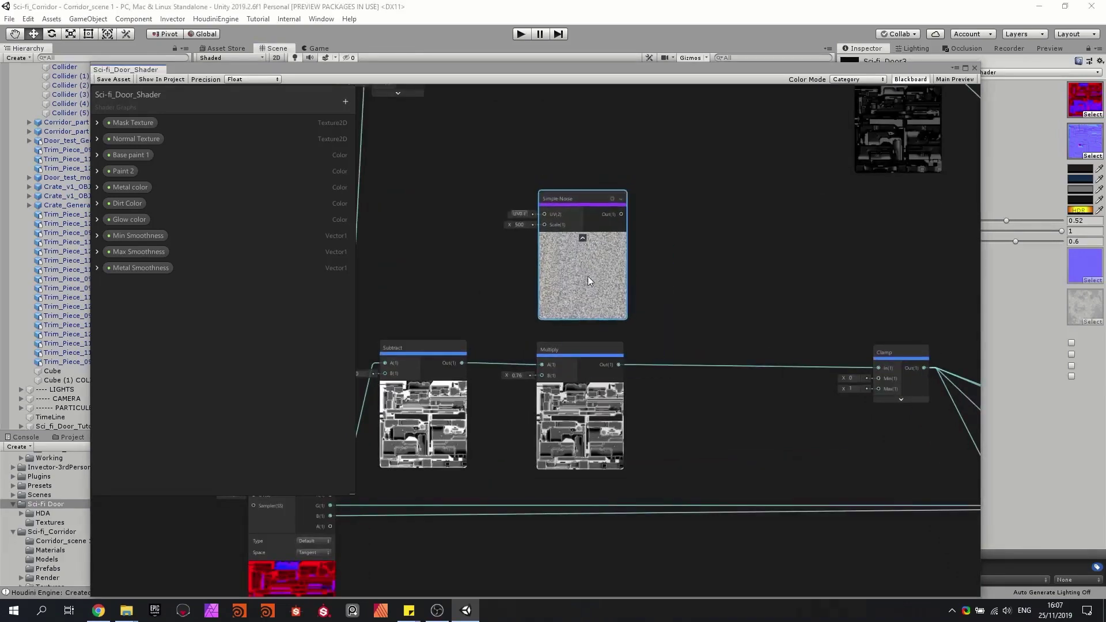
{"action": "scroll", "coordinate": [547, 254], "scroll_direction": "up", "scroll_amount": 1}
Set the Simple Noise node's Scale to 46.6.
{"action": "left_click_drag", "start_coordinate": [497, 228], "coordinate": [102, 205]}
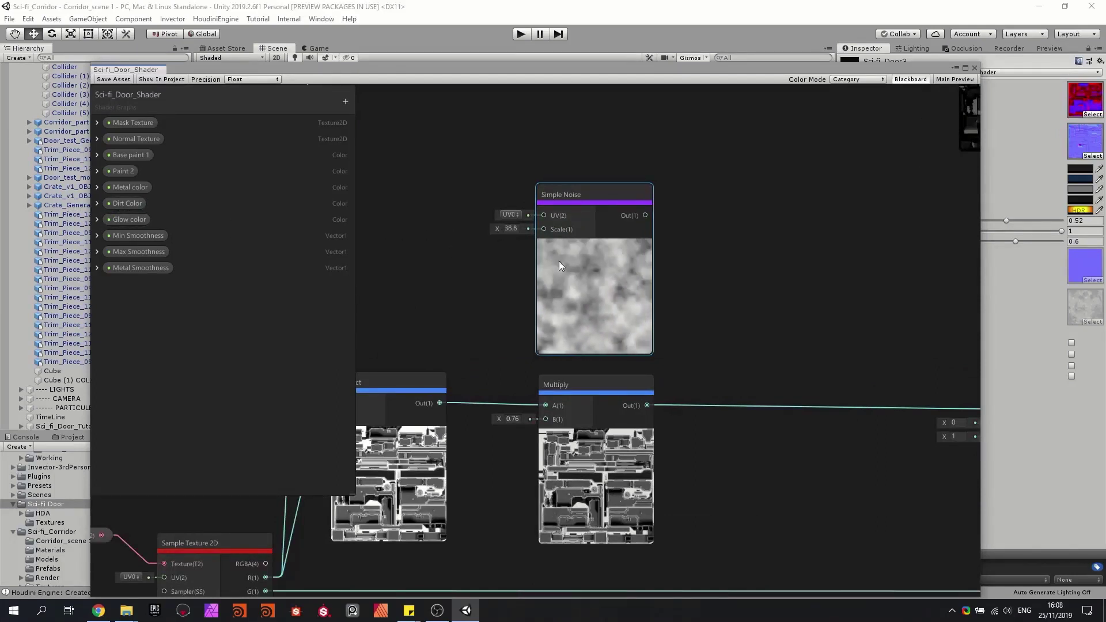
{"action": "middle_click_drag", "start_coordinate": [559, 261], "coordinate": [547, 266]}
{"action": "left_click_drag", "start_coordinate": [481, 230], "coordinate": [504, 230]}
Add a Power node in the free space beside the Simple Noise node.
{"action": "middle_click_drag", "start_coordinate": [790, 284], "coordinate": [642, 292]}
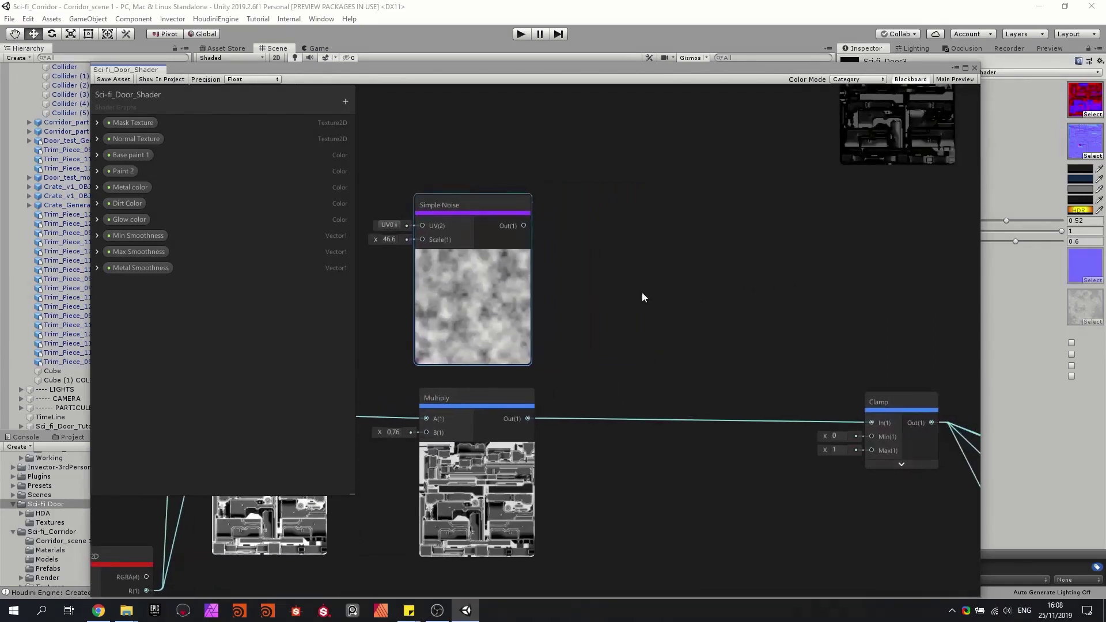
{"action": "left_click", "coordinate": [642, 295]}
{"action": "key", "text": "space"}
{"action": "type", "text": "p"}
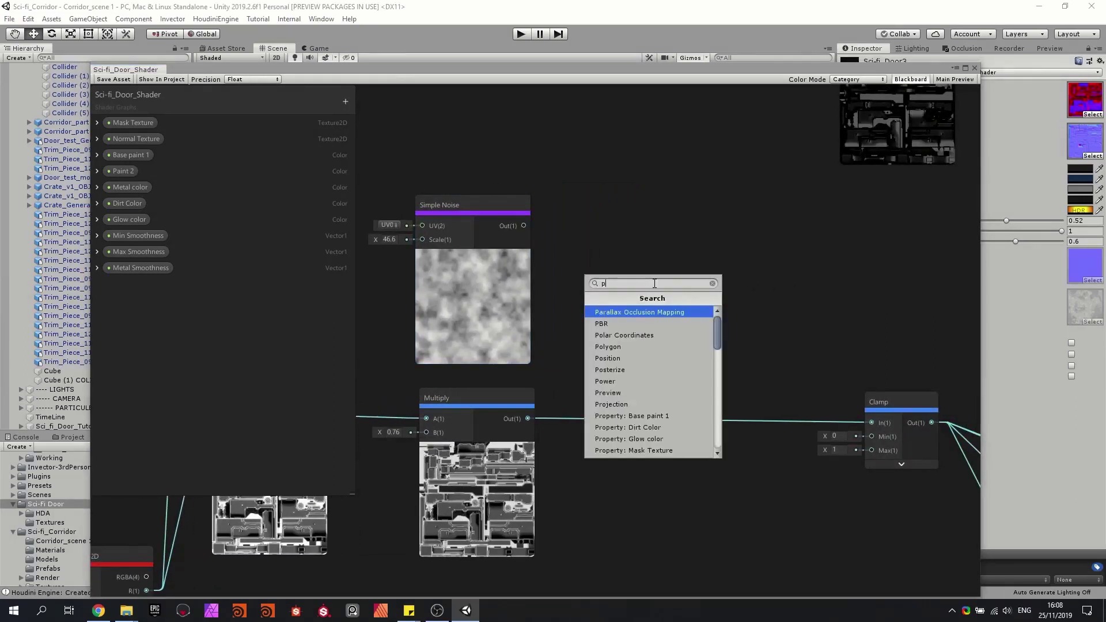
{"action": "type", "text": "ower"}
{"action": "key", "text": "Return"}
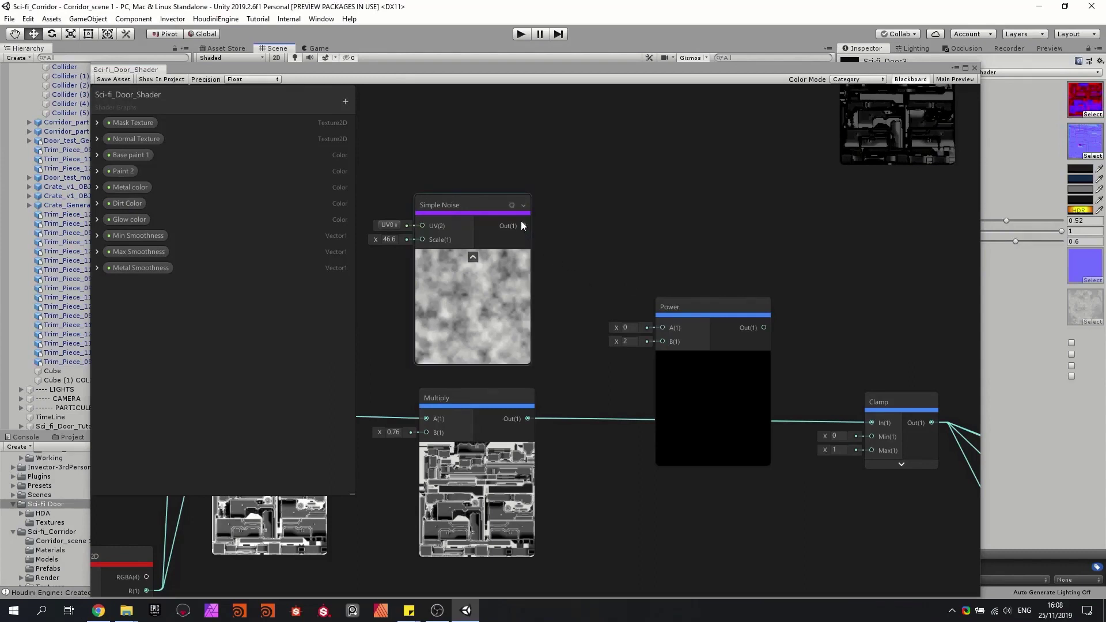
Connect Simple Noise to the Power node's A input, place Power alongside it, and set its B value to 2.38.
{"action": "left_click_drag", "start_coordinate": [522, 225], "coordinate": [627, 196]}
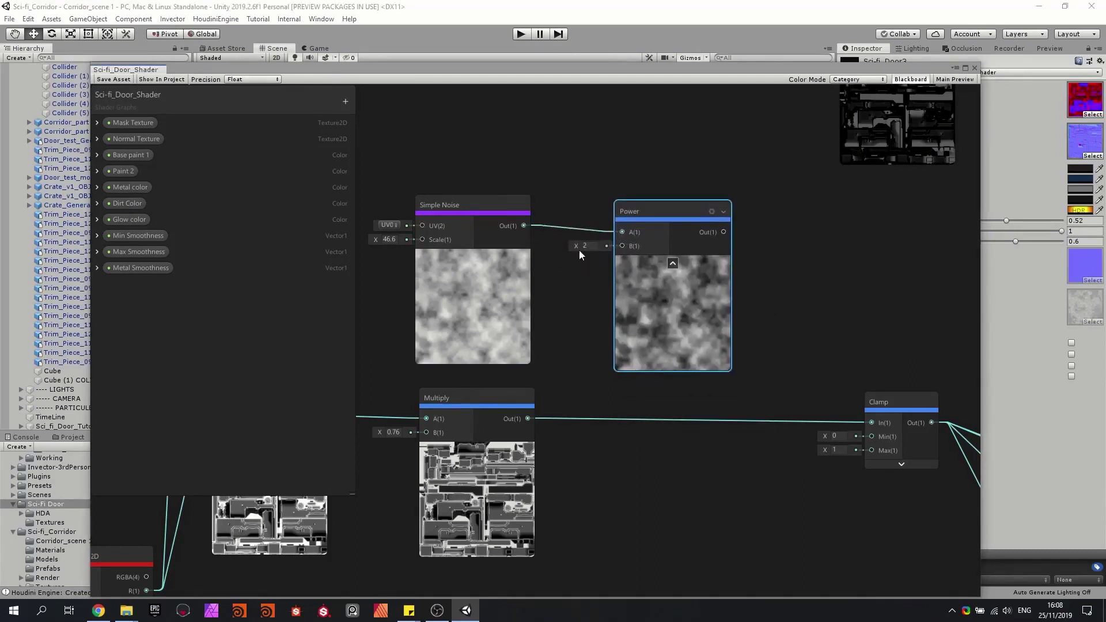
{"action": "mouse_move", "coordinate": [580, 248]}
{"action": "left_mouse_down"}
{"action": "mouse_move", "coordinate": [607, 250]}
{"action": "mouse_move", "coordinate": [568, 251]}
{"action": "mouse_move", "coordinate": [600, 249]}
{"action": "left_mouse_up"}
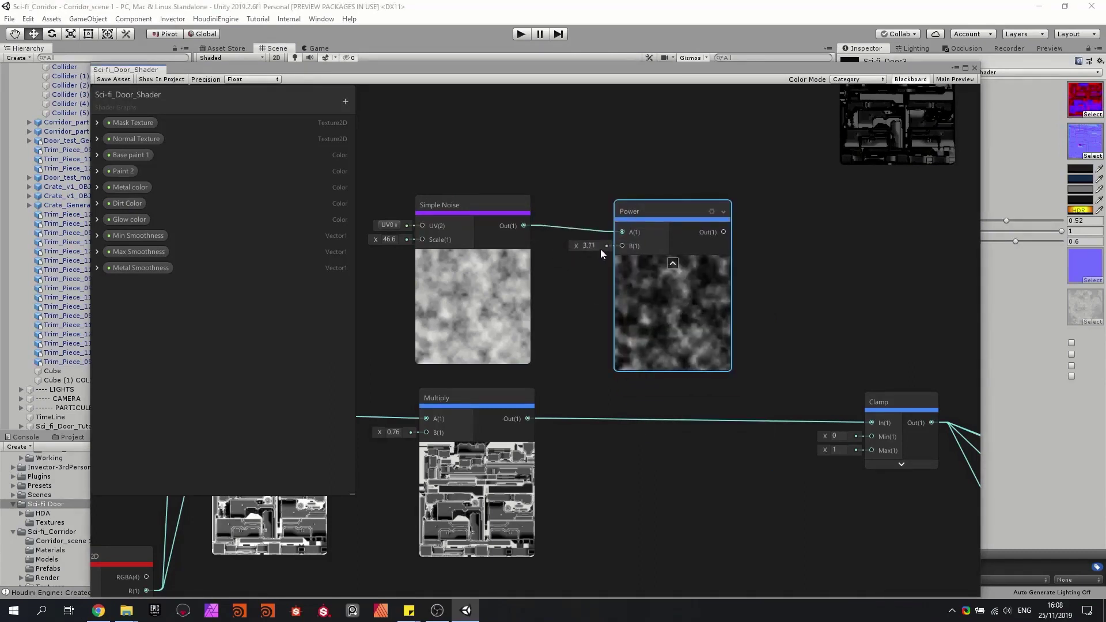
{"action": "left_click_drag", "start_coordinate": [672, 323], "coordinate": [666, 305]}
Add a Subtract node in the space beyond the Power node.
{"action": "left_click", "coordinate": [801, 325]}
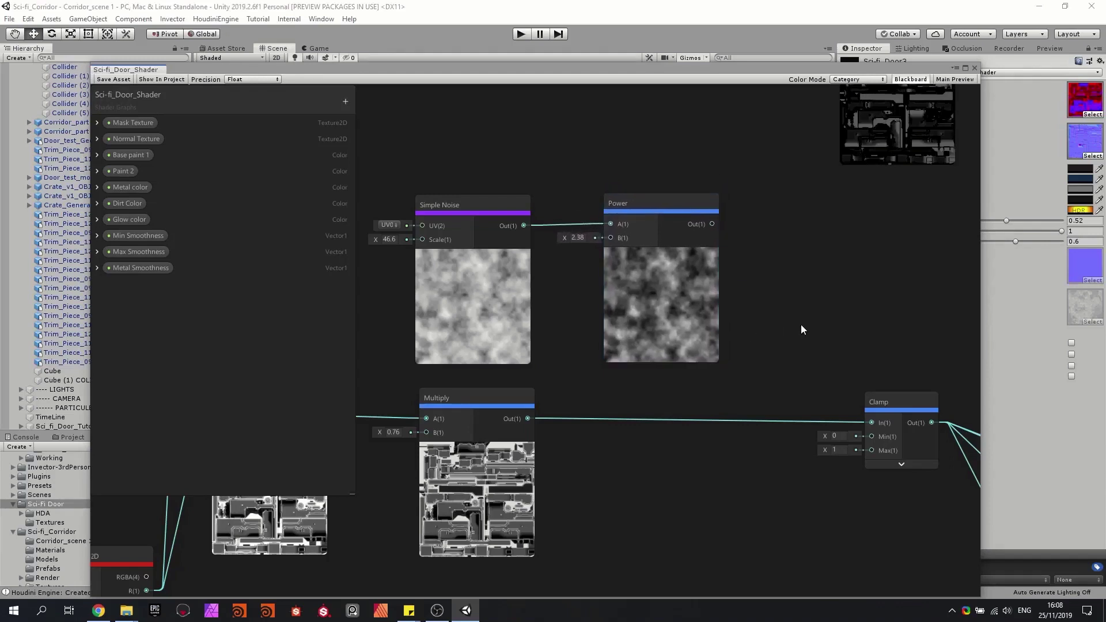
{"action": "key", "text": "space"}
{"action": "type", "text": "subt"}
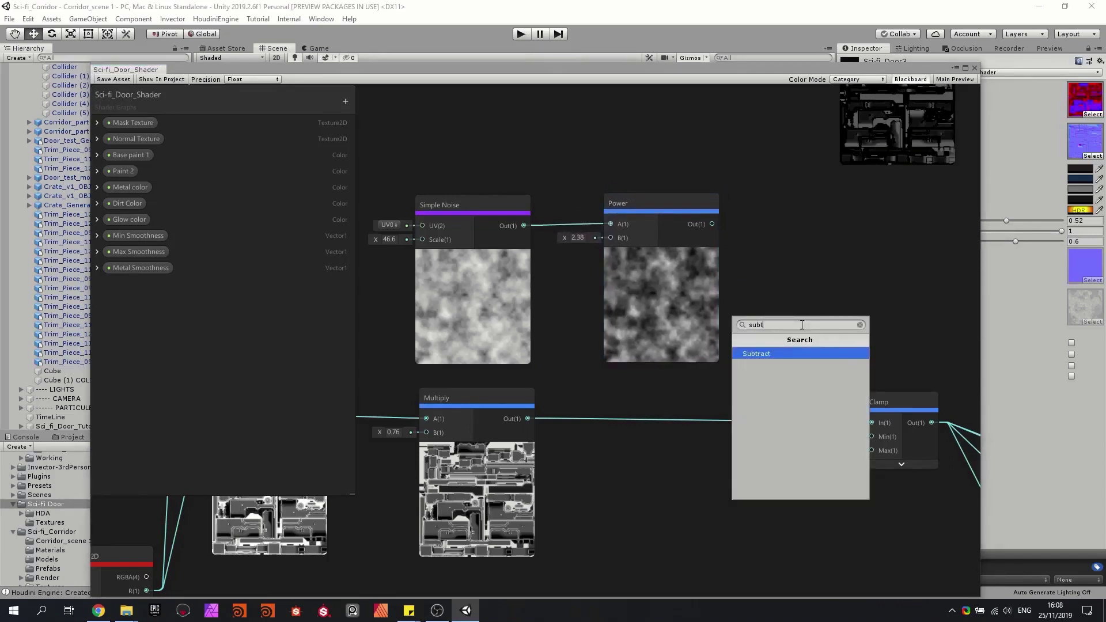
{"action": "key", "text": "Return"}
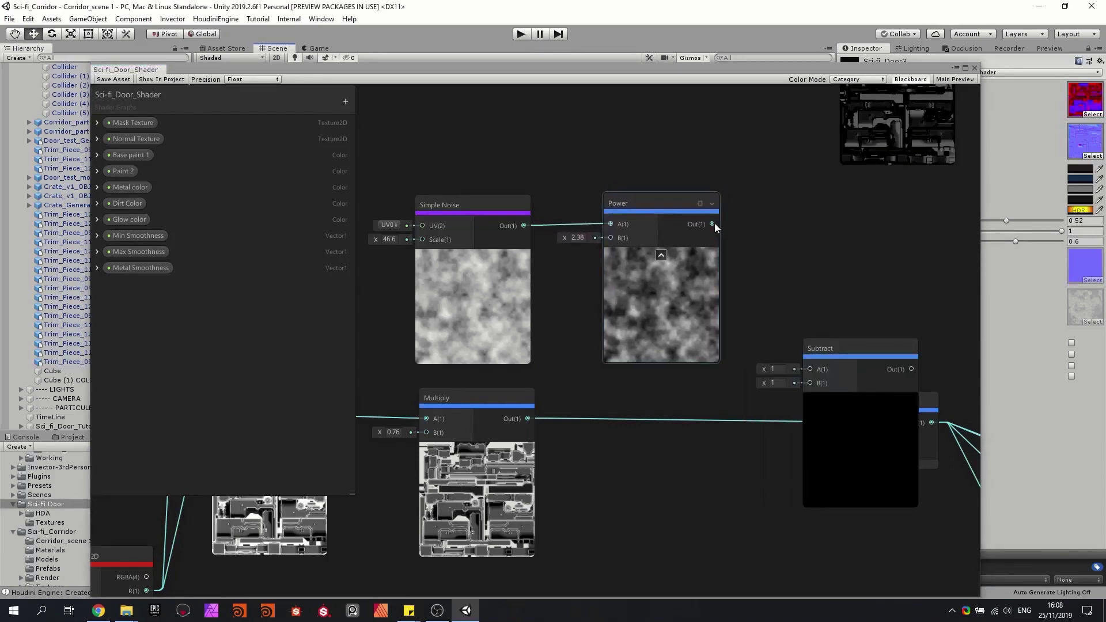
Connect Multiply to the Subtract node's A input and Power to its B input, and place Subtract beside Power.
{"action": "left_click_drag", "start_coordinate": [714, 224], "coordinate": [522, 423]}
{"action": "middle_click_drag", "start_coordinate": [709, 428], "coordinate": [583, 441]}
{"action": "left_click_drag", "start_coordinate": [709, 459], "coordinate": [670, 356]}
Move the Clamp node further right and shift the mask source nodes left to make room in the metal mask chain.
{"action": "middle_click_drag", "start_coordinate": [798, 362], "coordinate": [814, 314]}
{"action": "scroll", "coordinate": [642, 302], "scroll_direction": "down", "scroll_amount": 1}
{"action": "scroll", "coordinate": [703, 289], "scroll_direction": "down", "scroll_amount": 1}
{"action": "left_click_drag", "start_coordinate": [754, 362], "coordinate": [810, 361]}
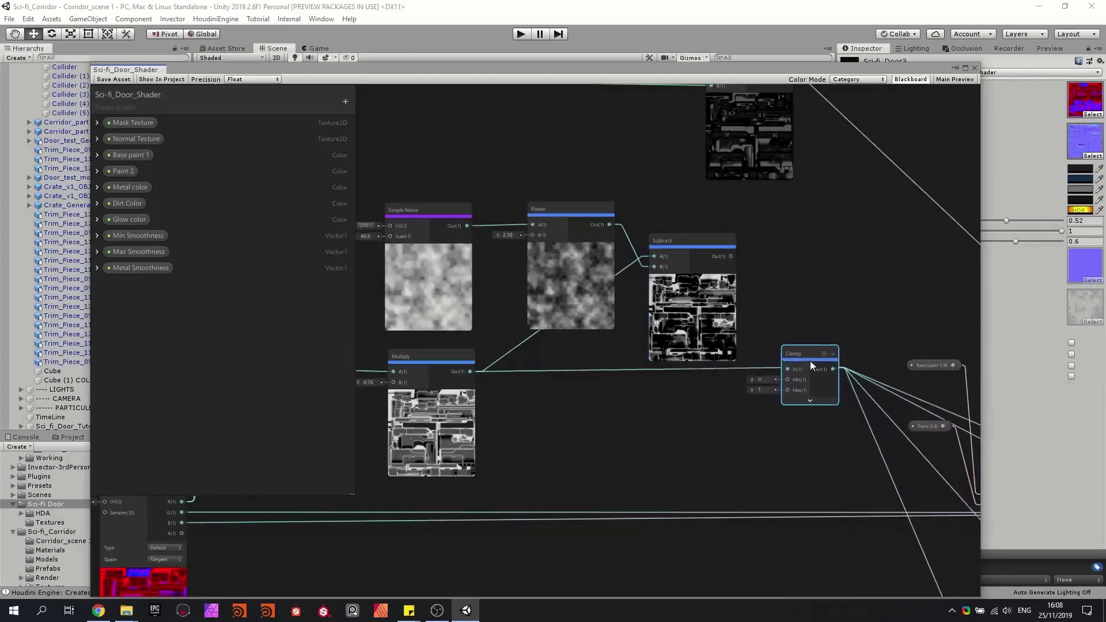
{"action": "middle_click_drag", "start_coordinate": [666, 404], "coordinate": [780, 389]}
{"action": "scroll", "coordinate": [761, 381], "scroll_direction": "down", "scroll_amount": 8}
{"action": "left_click_drag", "start_coordinate": [637, 468], "coordinate": [544, 256]}
{"action": "left_click_drag", "start_coordinate": [618, 384], "coordinate": [490, 390]}
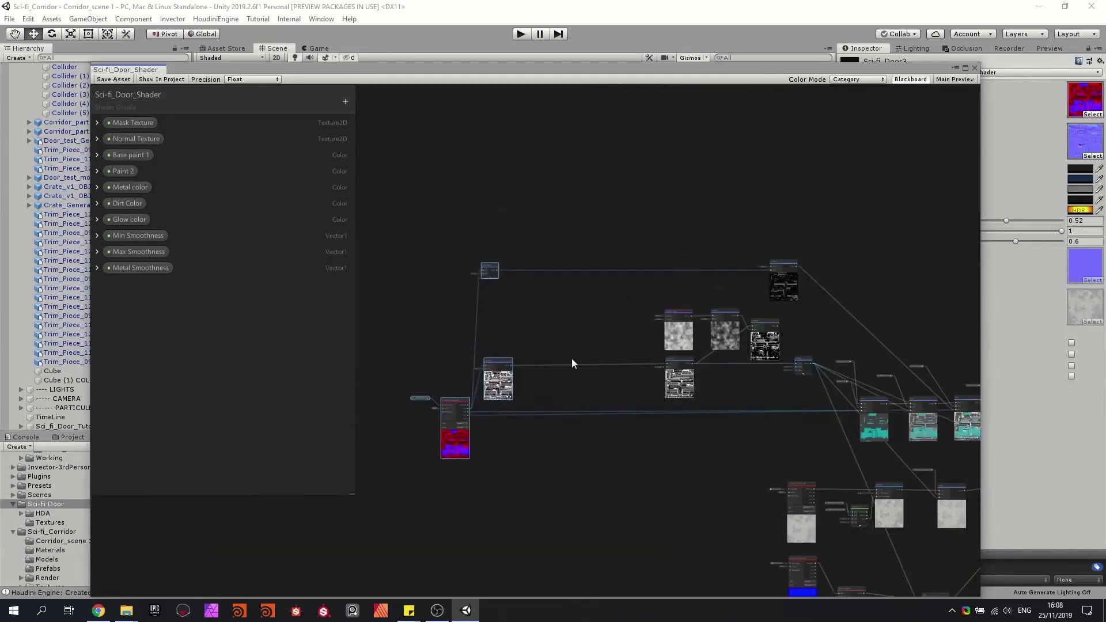
Rearrange the noise and metal mask nodes so that Multiply sits between the noise Subtract node and Clamp.
{"action": "scroll", "coordinate": [646, 318], "scroll_direction": "up", "scroll_amount": 3}
{"action": "left_click_drag", "start_coordinate": [647, 299], "coordinate": [779, 377]}
{"action": "scroll", "coordinate": [552, 360], "scroll_direction": "up", "scroll_amount": 3}
{"action": "left_click_drag", "start_coordinate": [625, 333], "coordinate": [929, 360]}
{"action": "left_click_drag", "start_coordinate": [889, 372], "coordinate": [584, 350]}
Rewire the metal mask from its first Subtract node into the noise Subtract's A input, and that output into Multiply's A input.
{"action": "middle_click_drag", "start_coordinate": [396, 398], "coordinate": [476, 399]}
{"action": "left_click_drag", "start_coordinate": [508, 393], "coordinate": [633, 296]}
{"action": "left_click_drag", "start_coordinate": [657, 284], "coordinate": [631, 300]}
{"action": "left_click", "coordinate": [651, 276]}
{"action": "left_click_drag", "start_coordinate": [650, 301], "coordinate": [788, 422]}
{"action": "scroll", "coordinate": [680, 381], "scroll_direction": "up", "scroll_amount": 4}
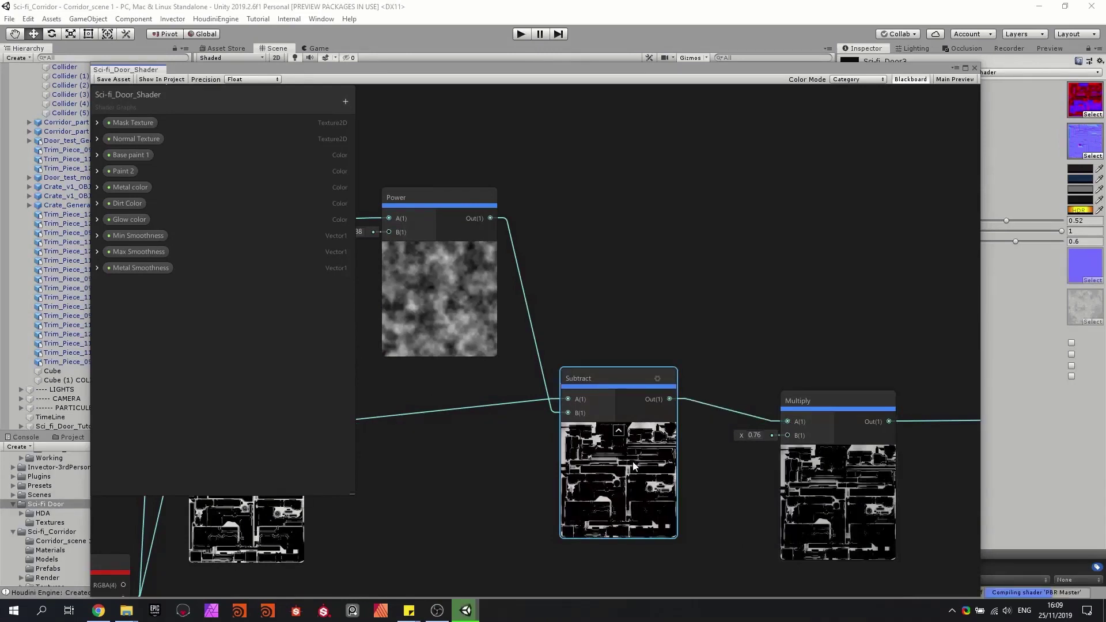
Tidy the positions of the noise Subtract and Multiply nodes and raise Multiply's B value to strengthen the mask.
{"action": "left_click_drag", "start_coordinate": [637, 475], "coordinate": [643, 496]}
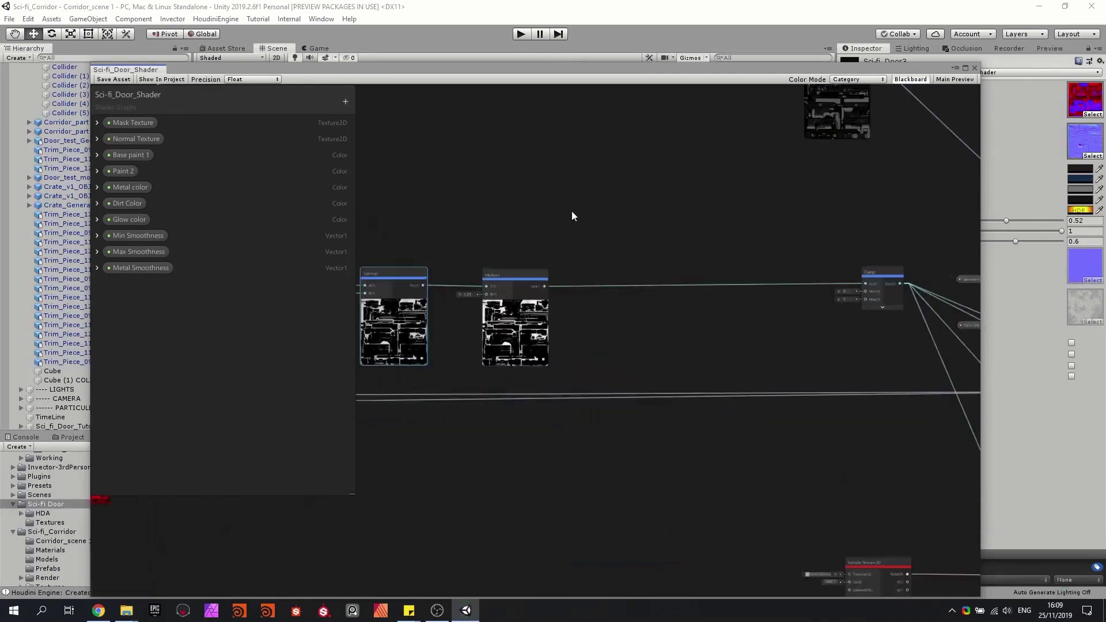
{"action": "mouse_move", "coordinate": [525, 330]}
{"action": "left_mouse_down"}
{"action": "mouse_move", "coordinate": [519, 320]}
{"action": "mouse_move", "coordinate": [516, 329]}
{"action": "left_mouse_up"}
{"action": "scroll", "coordinate": [571, 334], "scroll_direction": "up", "scroll_amount": 2}
{"action": "left_click", "coordinate": [612, 331]}
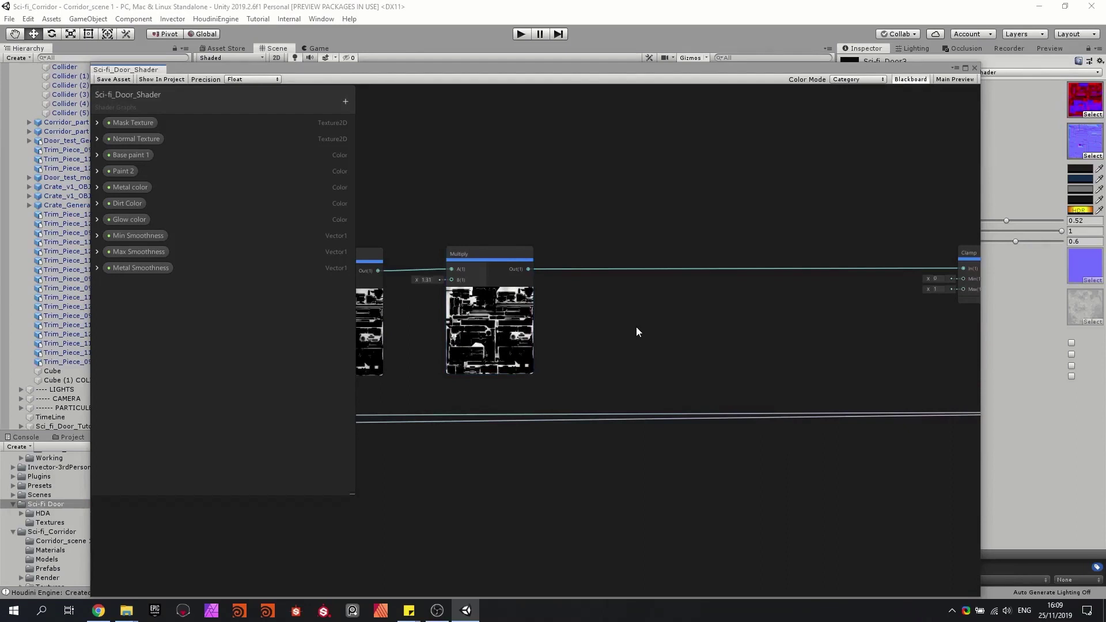
Add a Floor node after Multiply in the metal mask chain and wire it between Multiply and Clamp.
{"action": "key", "text": "space"}
{"action": "type", "text": "flo"}
{"action": "key", "text": "Return"}
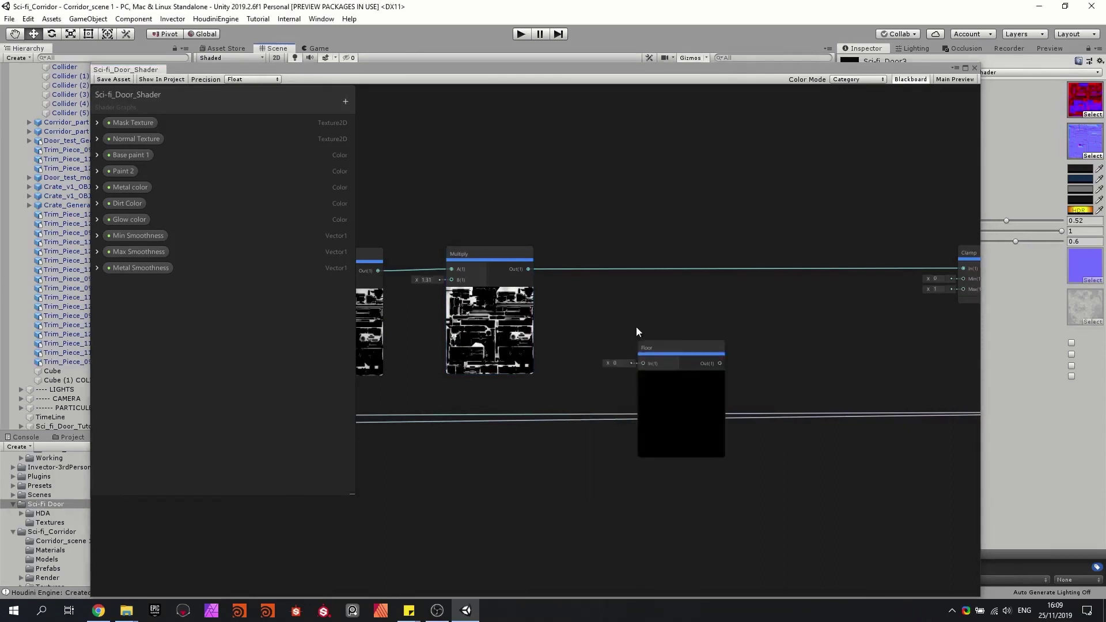
{"action": "scroll", "coordinate": [571, 322], "scroll_direction": "up", "scroll_amount": 2}
{"action": "left_click_drag", "start_coordinate": [513, 255], "coordinate": [689, 321]}
{"action": "middle_click_drag", "start_coordinate": [768, 333], "coordinate": [532, 370]}
{"action": "scroll", "coordinate": [542, 349], "scroll_direction": "down", "scroll_amount": 2}
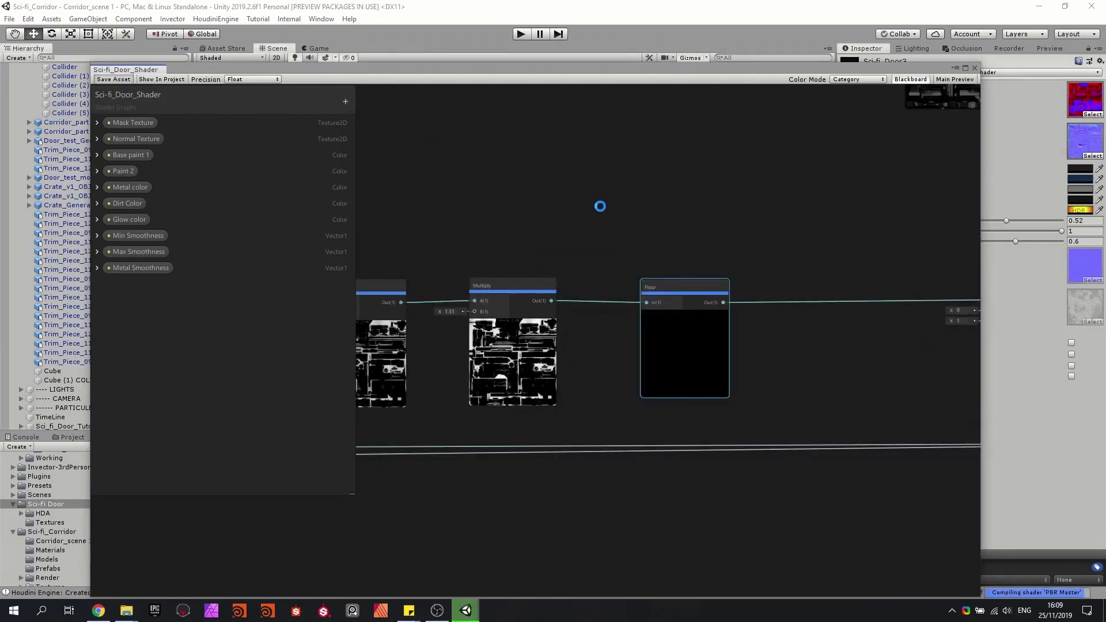
Set the door material's Min Smoothness to 0 and Metal Smoothness to 1 while viewing the door in the scene.
{"action": "left_click_drag", "start_coordinate": [536, 70], "coordinate": [523, 368]}
{"action": "right_click_drag", "start_coordinate": [533, 201], "coordinate": [508, 232]}
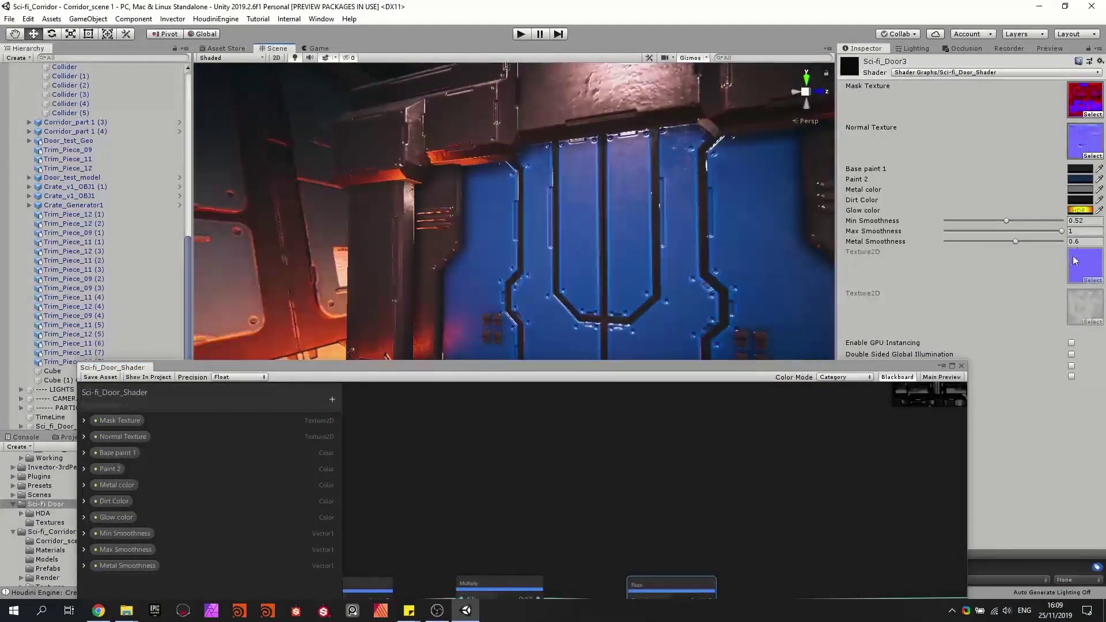
{"action": "left_click_drag", "start_coordinate": [1003, 222], "coordinate": [932, 221]}
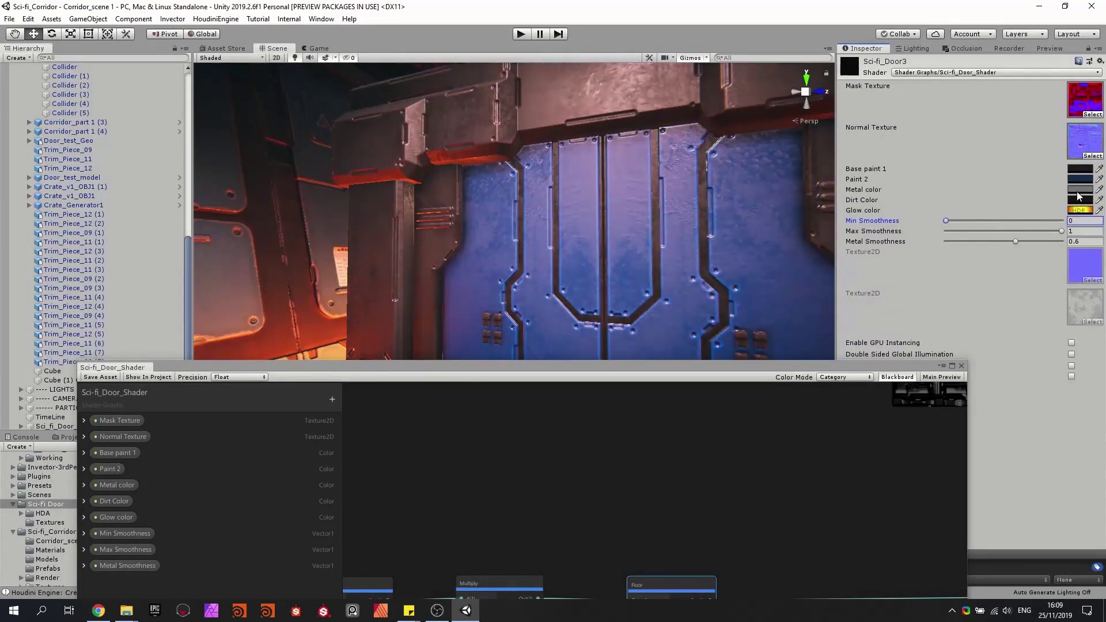
{"action": "left_click_drag", "start_coordinate": [1025, 242], "coordinate": [1035, 238]}
{"action": "type", "text": "1"}
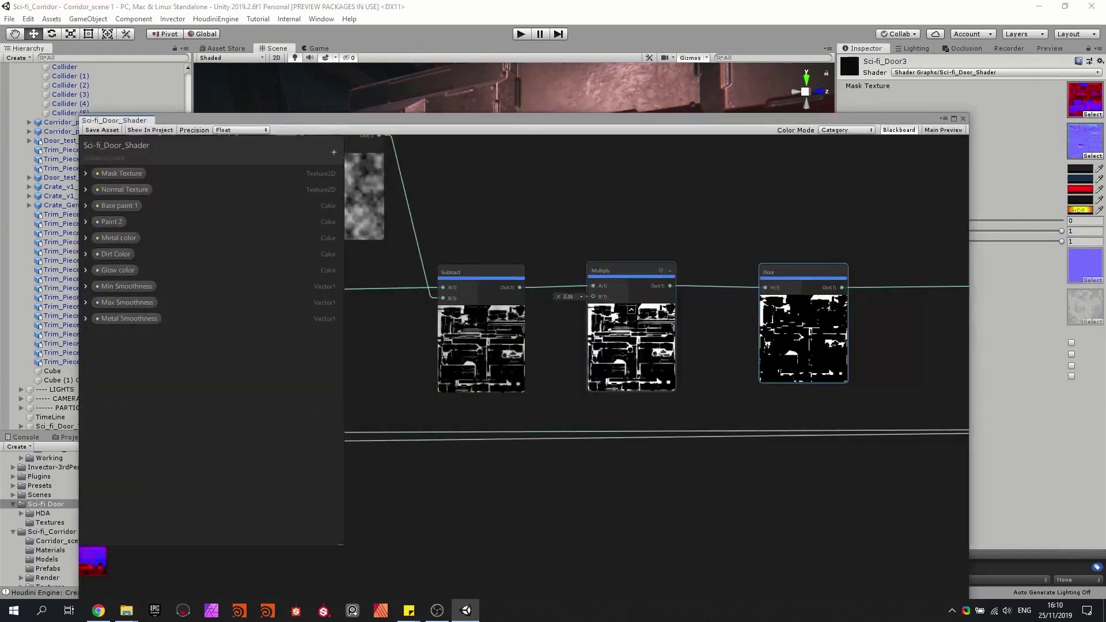
Adjust the metal mask Multiply node's B value to about 2.2 and check the edge wear on the door.
{"action": "mouse_move", "coordinate": [580, 301]}
{"action": "left_mouse_down"}
{"action": "mouse_move", "coordinate": [550, 292]}
{"action": "mouse_move", "coordinate": [575, 297]}
{"action": "left_mouse_up"}
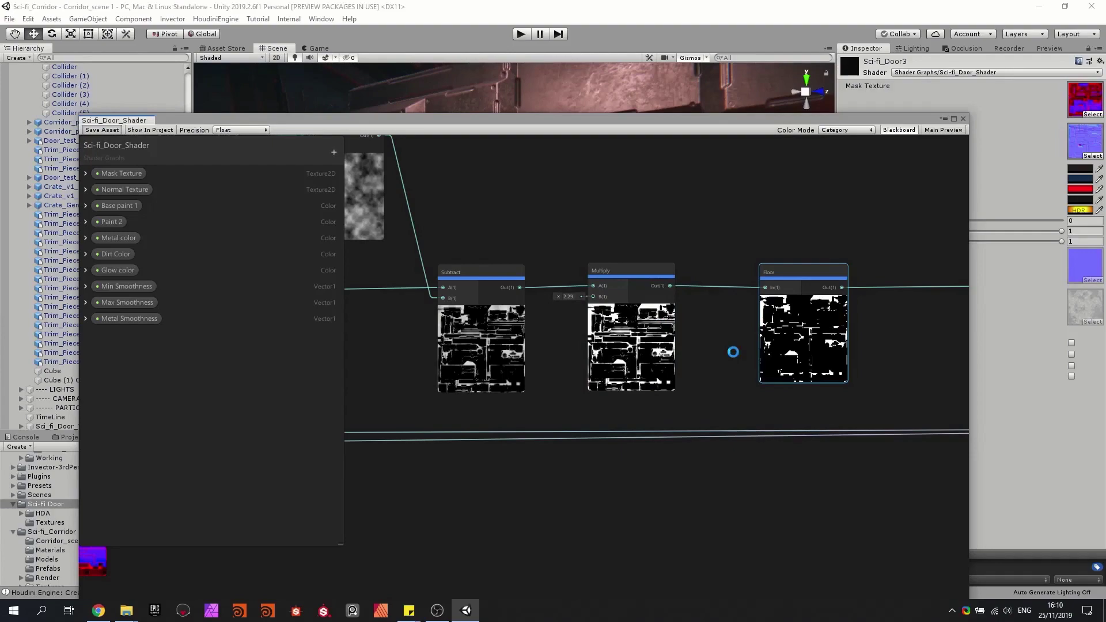
{"action": "right_click_drag", "start_coordinate": [720, 222], "coordinate": [743, 230]}
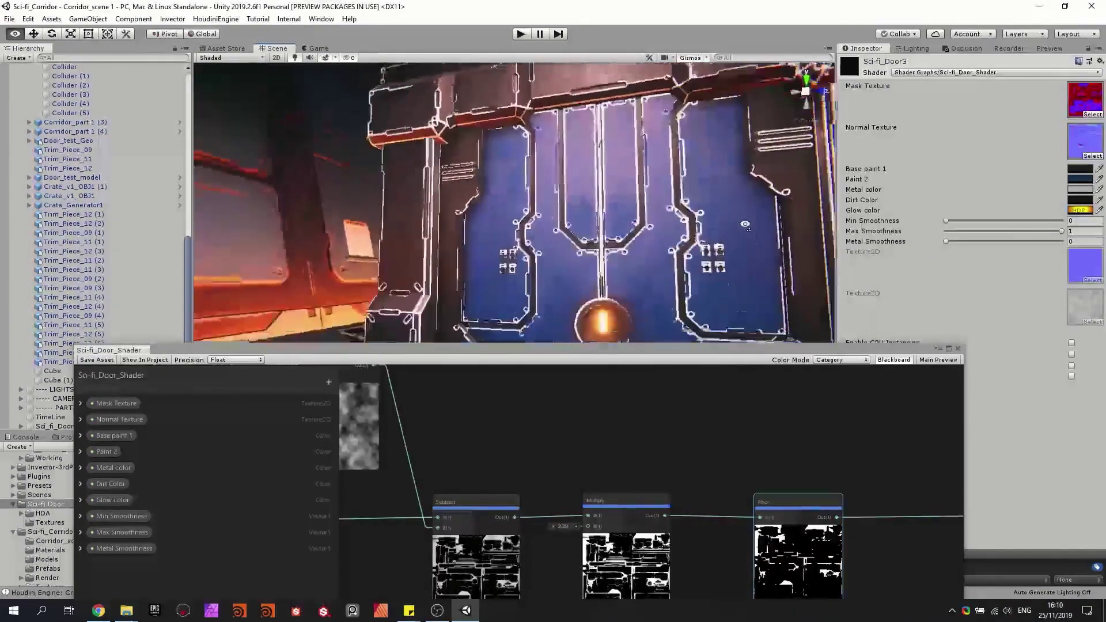
{"action": "left_click_drag", "start_coordinate": [644, 354], "coordinate": [659, 151]}
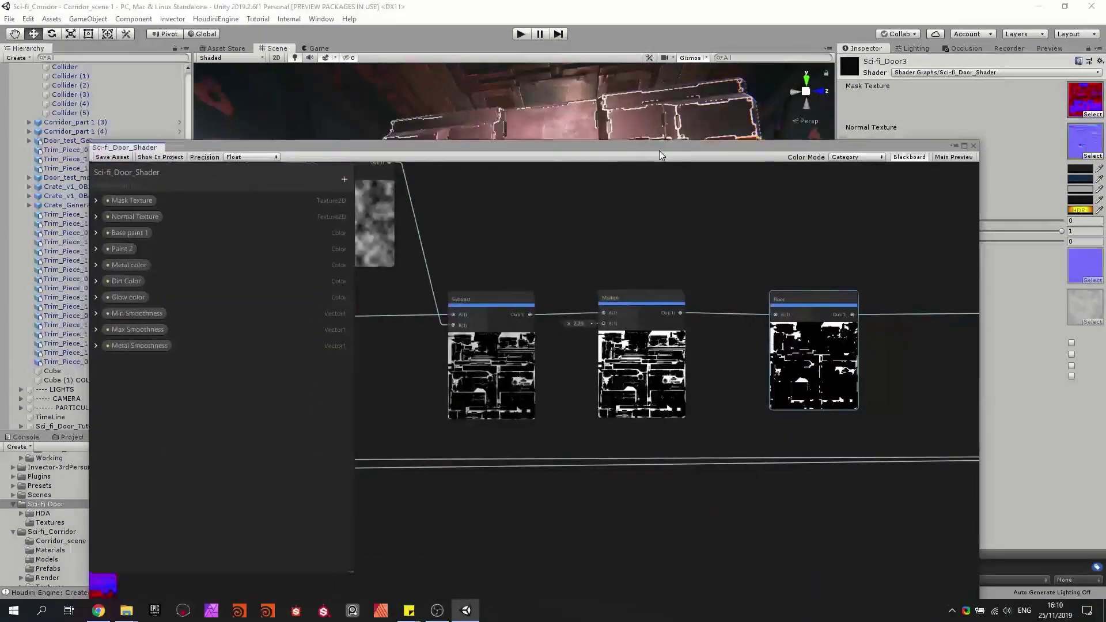
{"action": "scroll", "coordinate": [599, 243], "scroll_direction": "down", "scroll_amount": 2}
{"action": "right_click", "coordinate": [609, 247]}
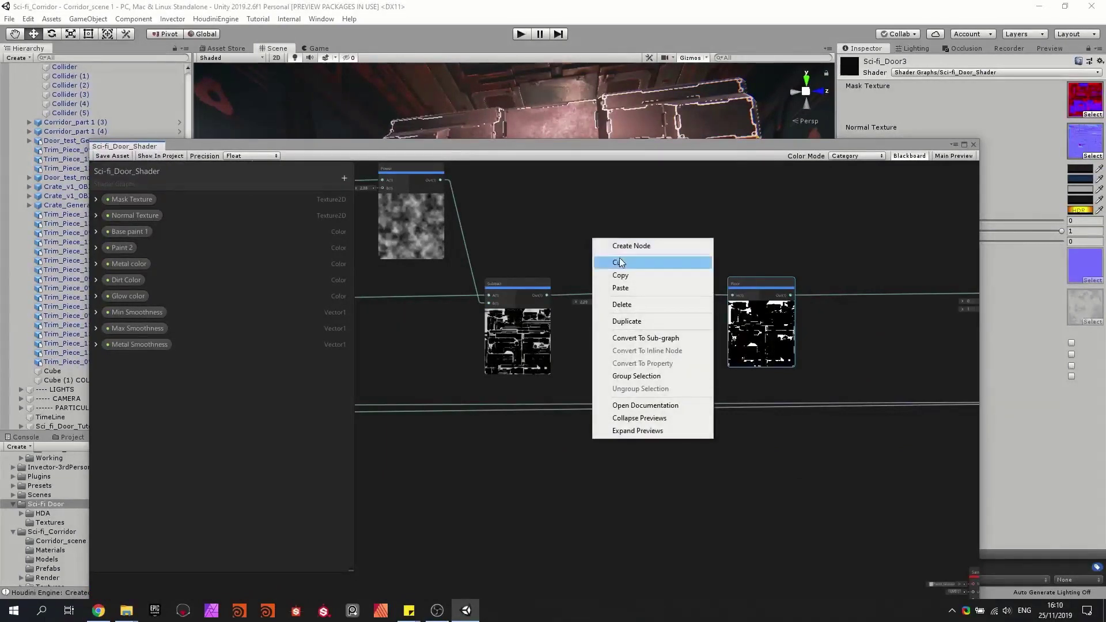
{"action": "left_click", "coordinate": [543, 237]}
{"action": "middle_click_drag", "start_coordinate": [543, 237], "coordinate": [757, 279]}
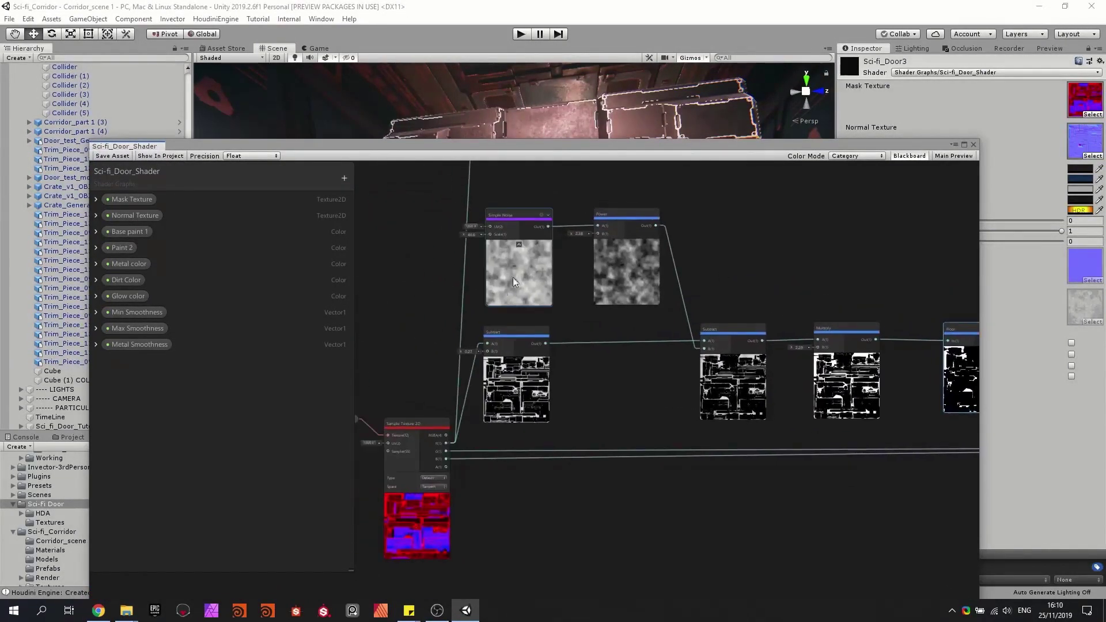
{"action": "scroll", "coordinate": [491, 306], "scroll_direction": "up", "scroll_amount": 2}
{"action": "middle_click_drag", "start_coordinate": [700, 294], "coordinate": [657, 268]}
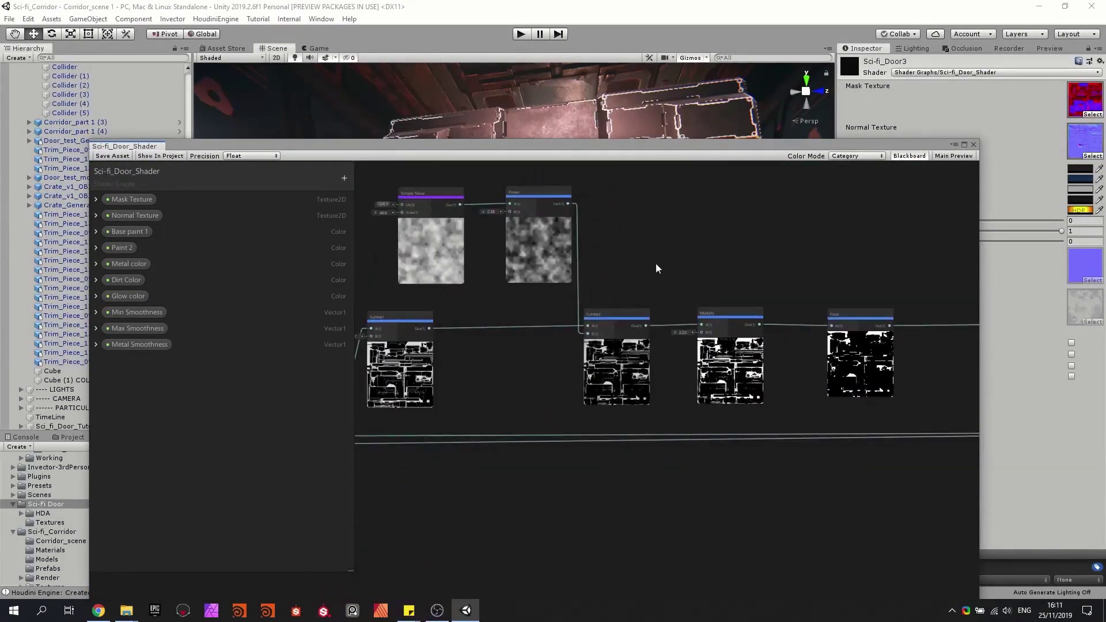
Add a Vector1 property named Edge damage intensity with a default of 1 and wire it into Multiply's B input.
{"action": "left_click", "coordinate": [345, 178]}
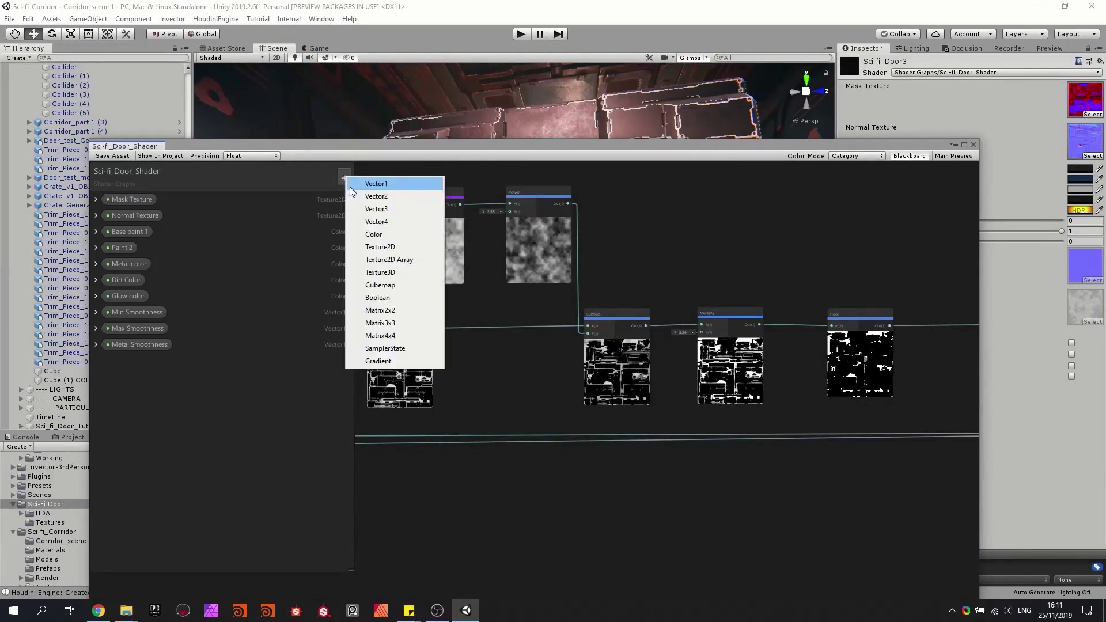
{"action": "left_click", "coordinate": [351, 188]}
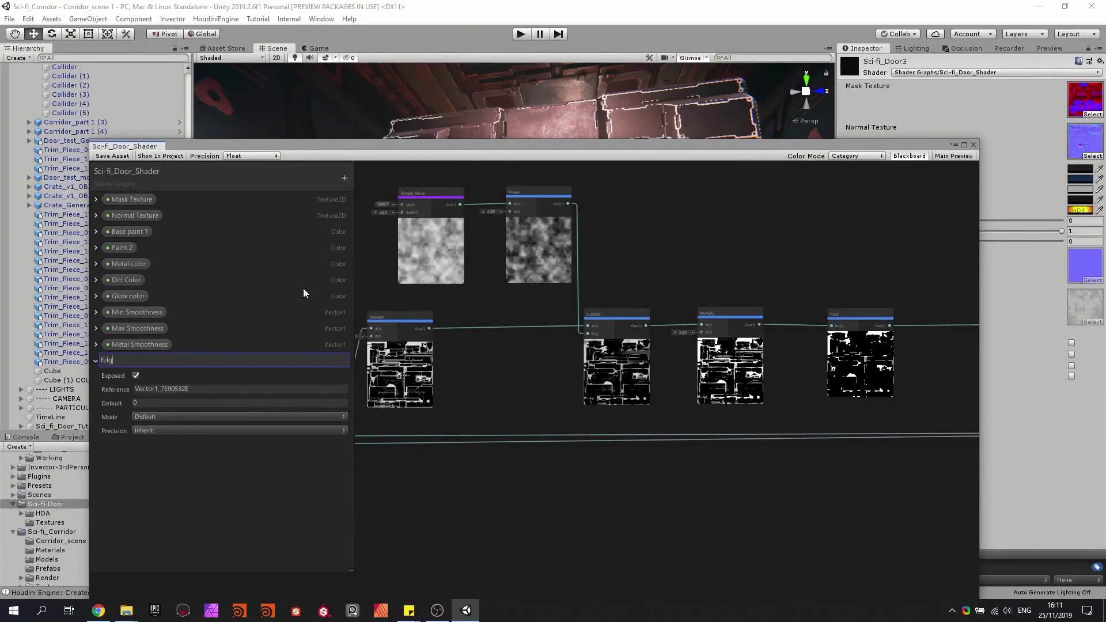
{"action": "type", "text": "Edge damage intensity"}
{"action": "key", "text": "Return"}
{"action": "left_click", "coordinate": [145, 403]}
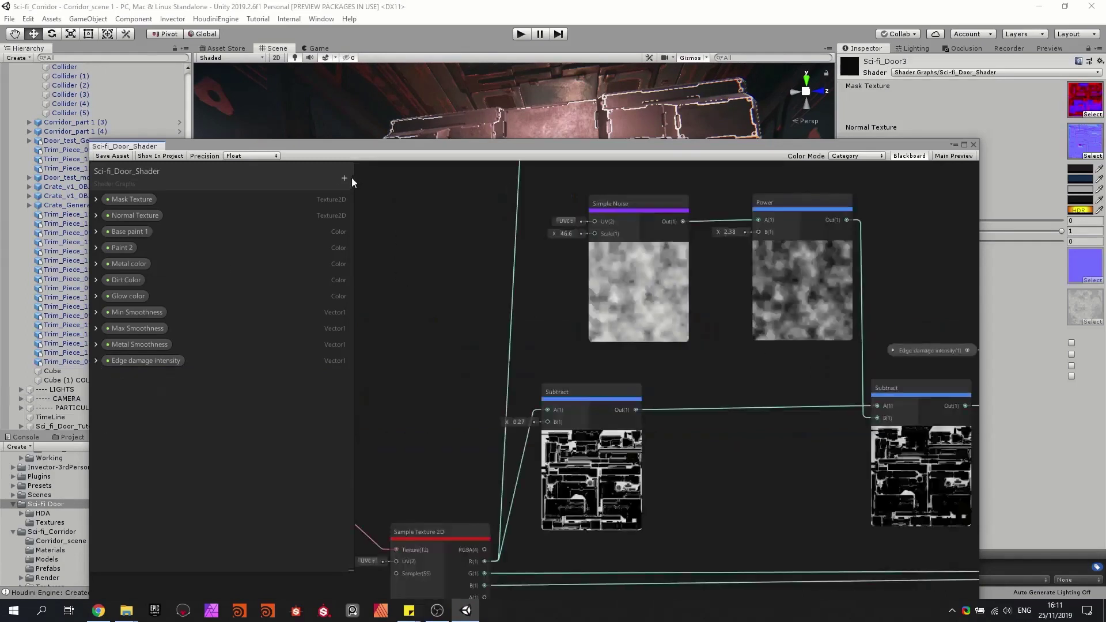
Add a Vector1 property named Edge tolarance with default 0.25 and connect it to the first Subtract node's B input.
{"action": "left_click", "coordinate": [346, 180]}
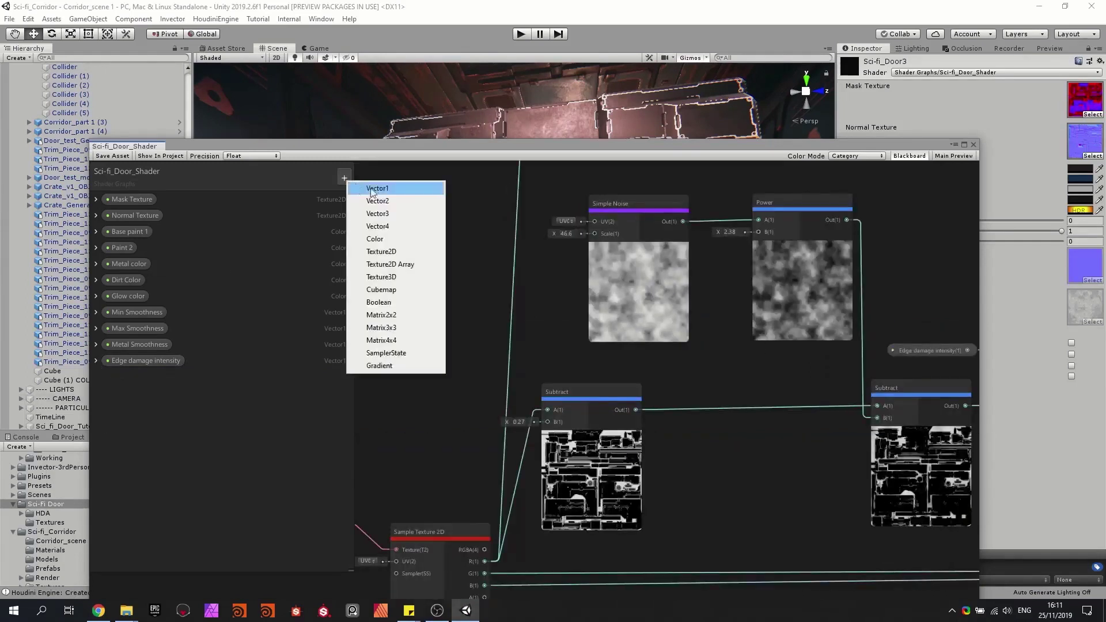
{"action": "left_click", "coordinate": [375, 189]}
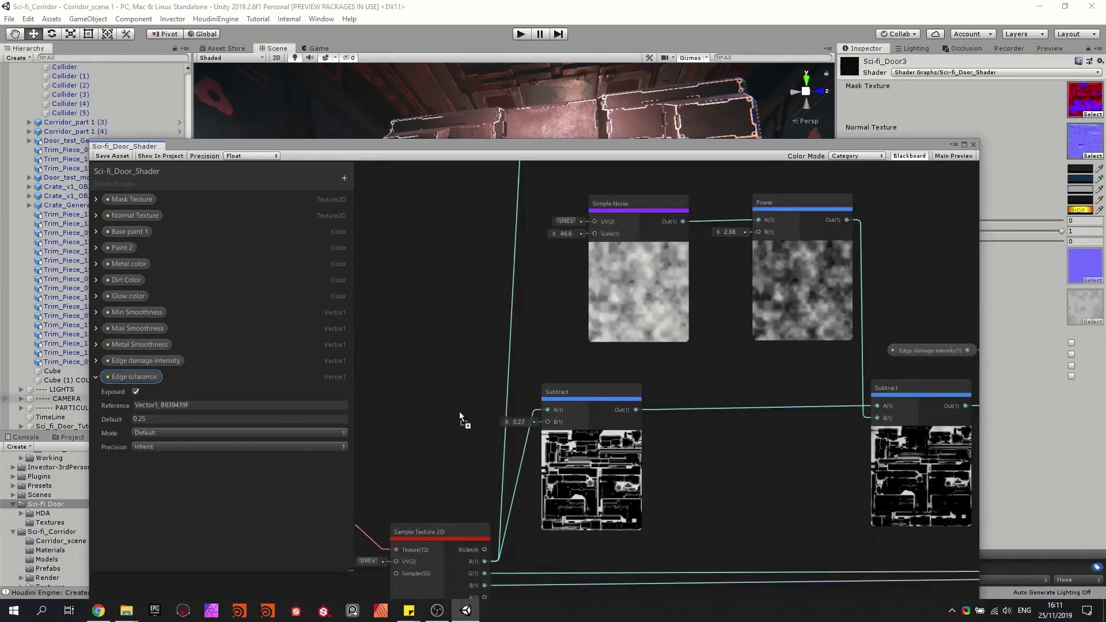
{"action": "scroll", "coordinate": [458, 410], "scroll_direction": "up", "scroll_amount": 1}
{"action": "left_click", "coordinate": [459, 415]}
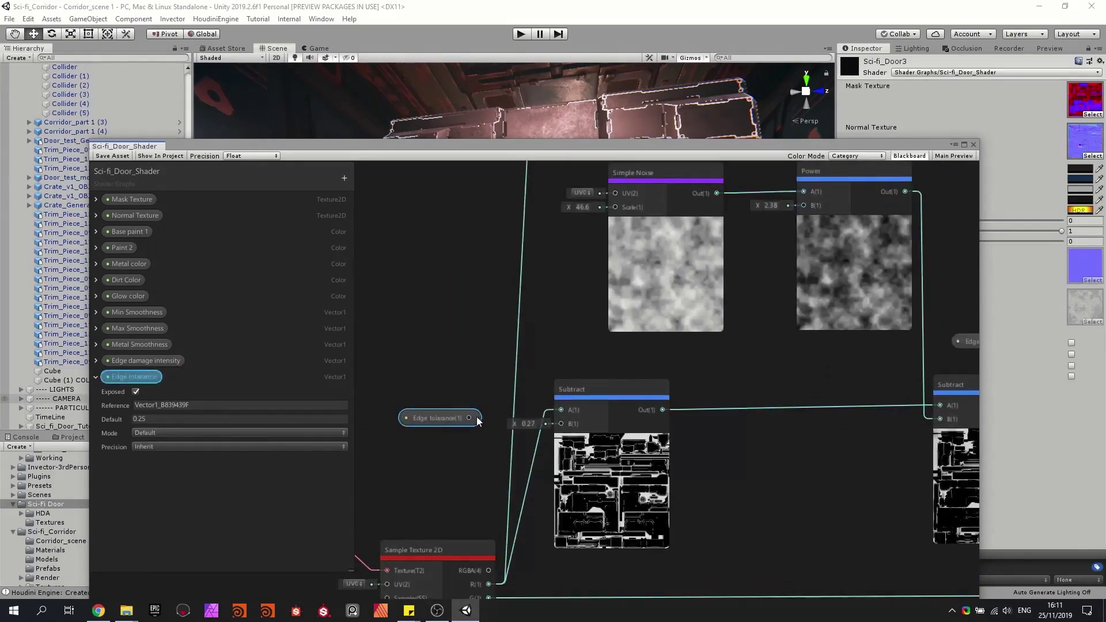
{"action": "left_click_drag", "start_coordinate": [476, 417], "coordinate": [561, 423]}
{"action": "middle_click_drag", "start_coordinate": [565, 327], "coordinate": [582, 415]}
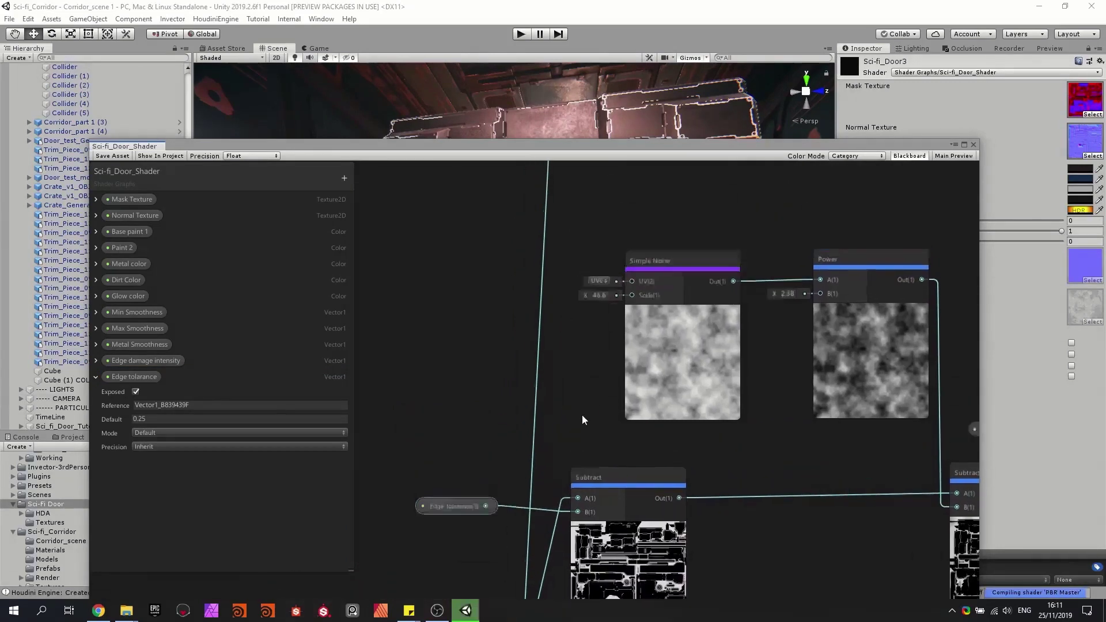
{"action": "left_click", "coordinate": [95, 376]}
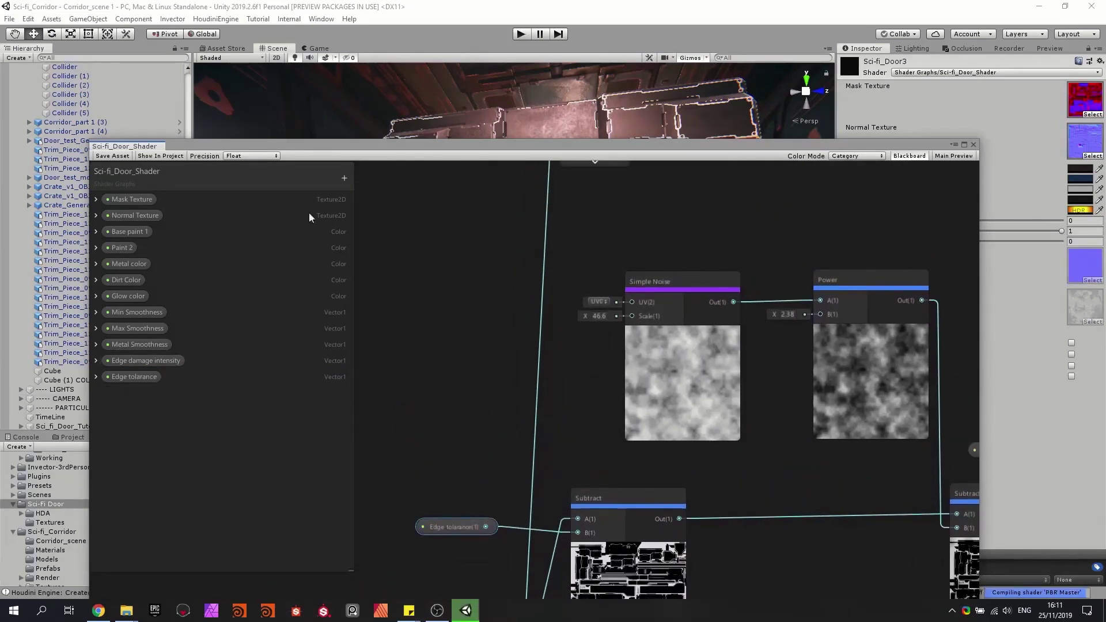
Add a Vector1 property named Edge noise scaling with default 50 and connect it to Simple Noise's Scale input.
{"action": "left_click", "coordinate": [344, 178]}
{"action": "left_click", "coordinate": [347, 185]}
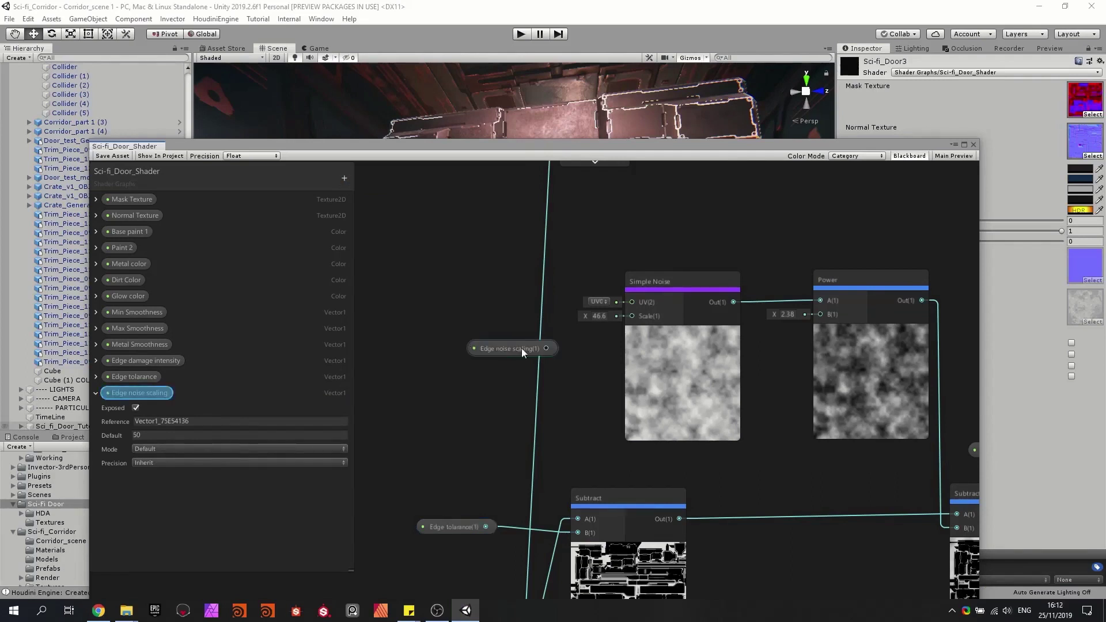
{"action": "left_click_drag", "start_coordinate": [550, 348], "coordinate": [630, 317]}
{"action": "left_click_drag", "start_coordinate": [513, 347], "coordinate": [474, 330]}
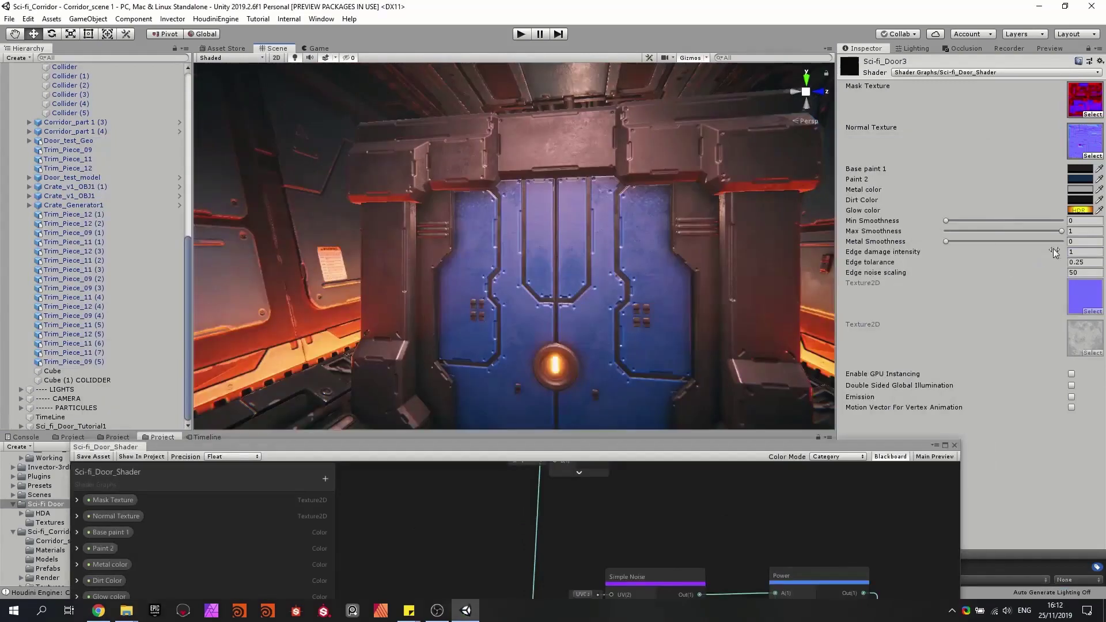
Tune the door material to Edge damage intensity 1.95, Edge tolarance 0.42, Edge noise scaling 45.08 and Metal Smoothness 0.721, inspecting the door.
{"action": "left_click_drag", "start_coordinate": [1065, 253], "coordinate": [1088, 251]}
{"action": "left_click_drag", "start_coordinate": [1067, 261], "coordinate": [1080, 272]}
{"action": "left_click_drag", "start_coordinate": [315, 261], "coordinate": [968, 311]}
{"action": "left_click_drag", "start_coordinate": [1057, 262], "coordinate": [1058, 263]}
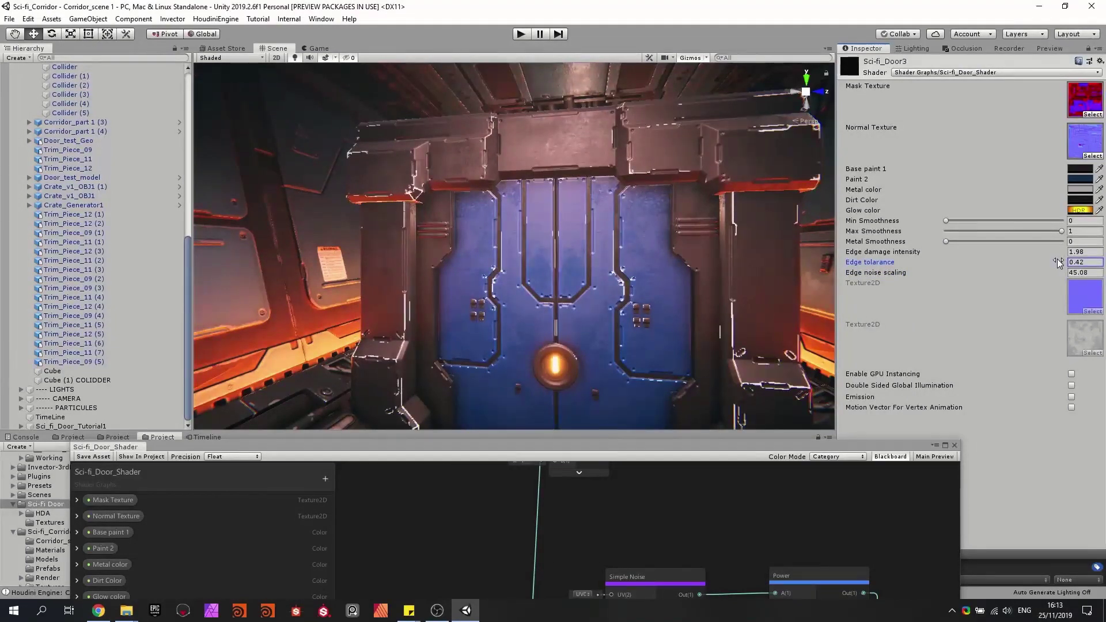
{"action": "left_click_drag", "start_coordinate": [630, 323], "coordinate": [727, 280], "text": "alt"}
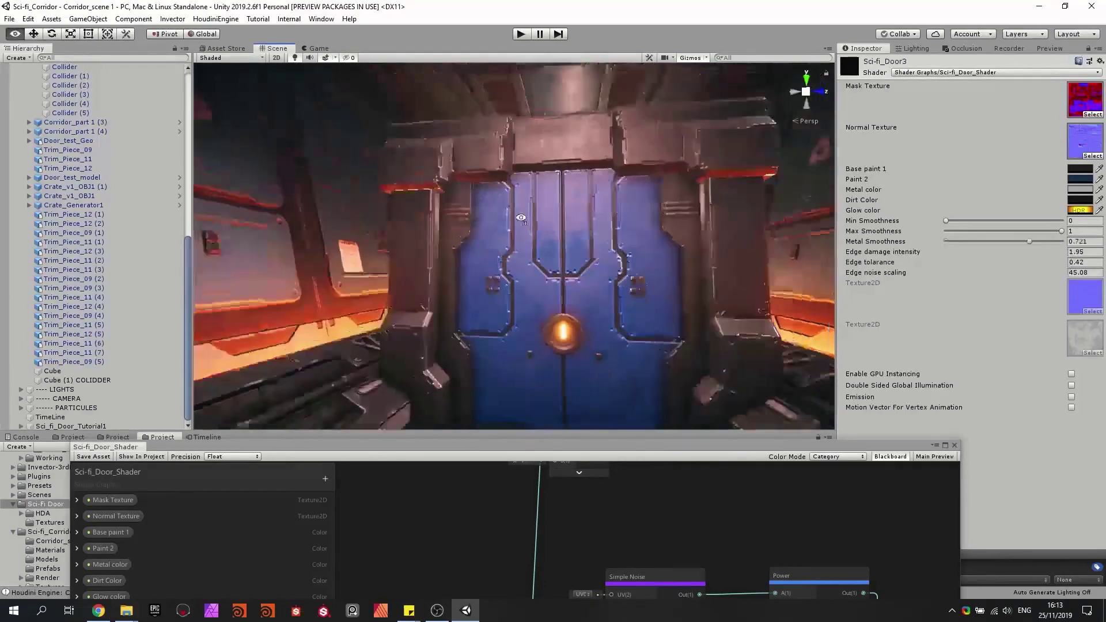
{"action": "right_click_drag", "start_coordinate": [521, 217], "coordinate": [539, 230]}
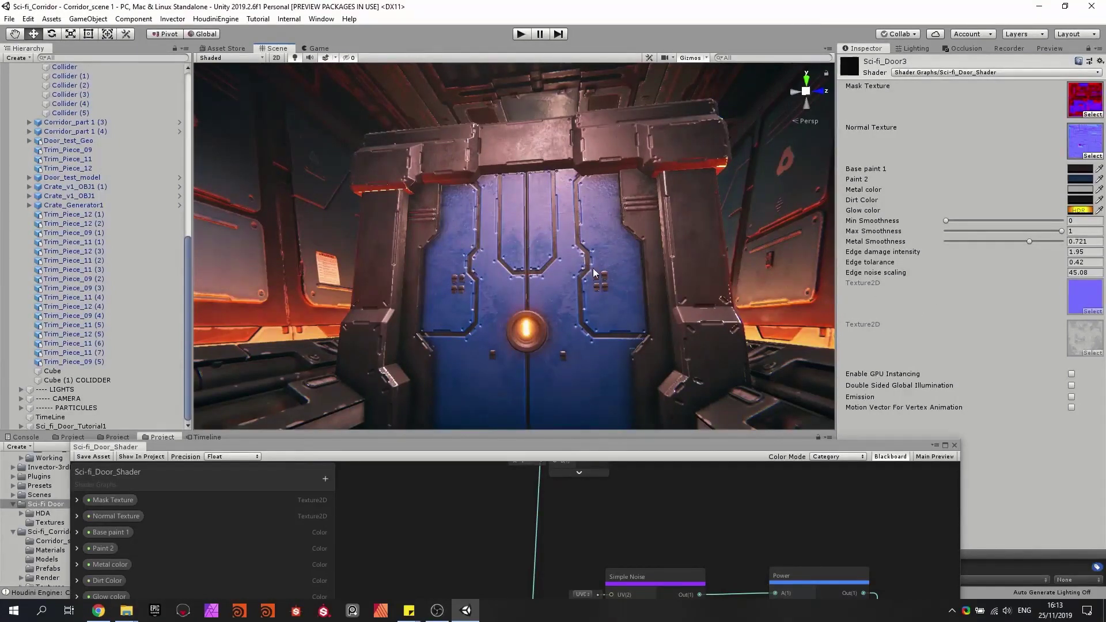
{"action": "left_click_drag", "start_coordinate": [571, 444], "coordinate": [565, 424]}
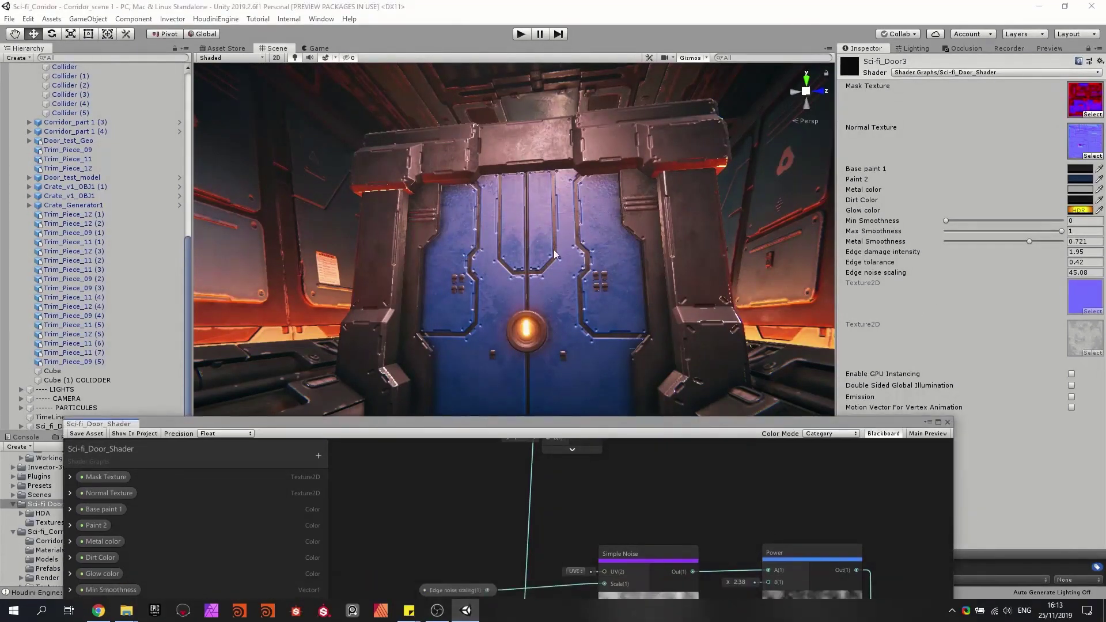
{"action": "right_click_drag", "start_coordinate": [576, 284], "coordinate": [553, 203]}
{"action": "key", "text": "w"}
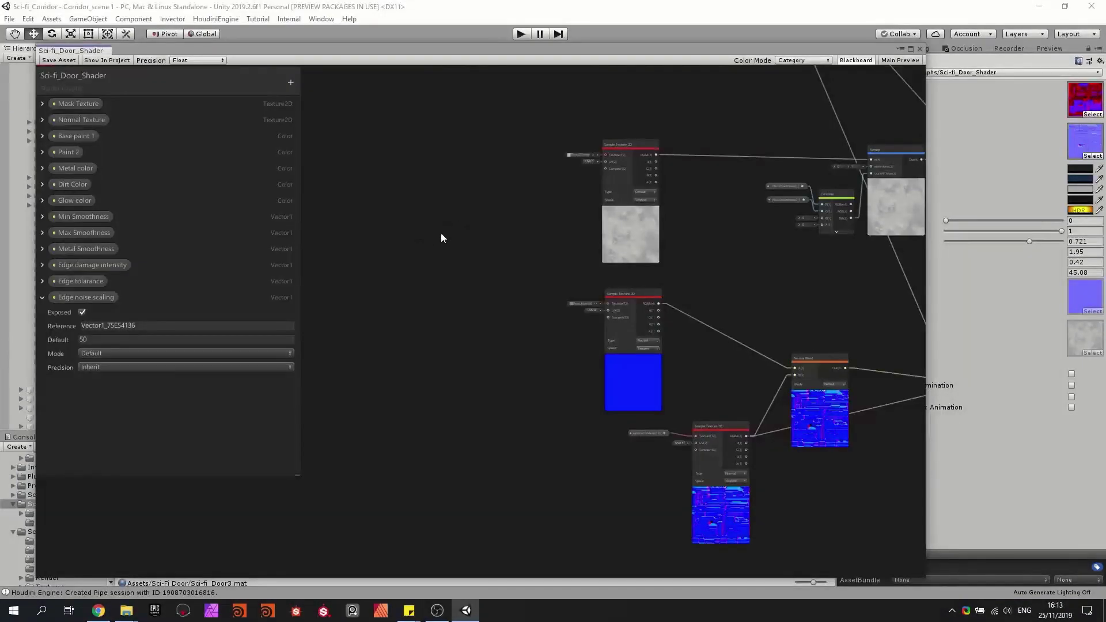
Add a Tiling And Offset node in the empty space before the paint texture sampler nodes.
{"action": "scroll", "coordinate": [428, 250], "scroll_direction": "down", "scroll_amount": 1}
{"action": "right_click", "coordinate": [424, 253]}
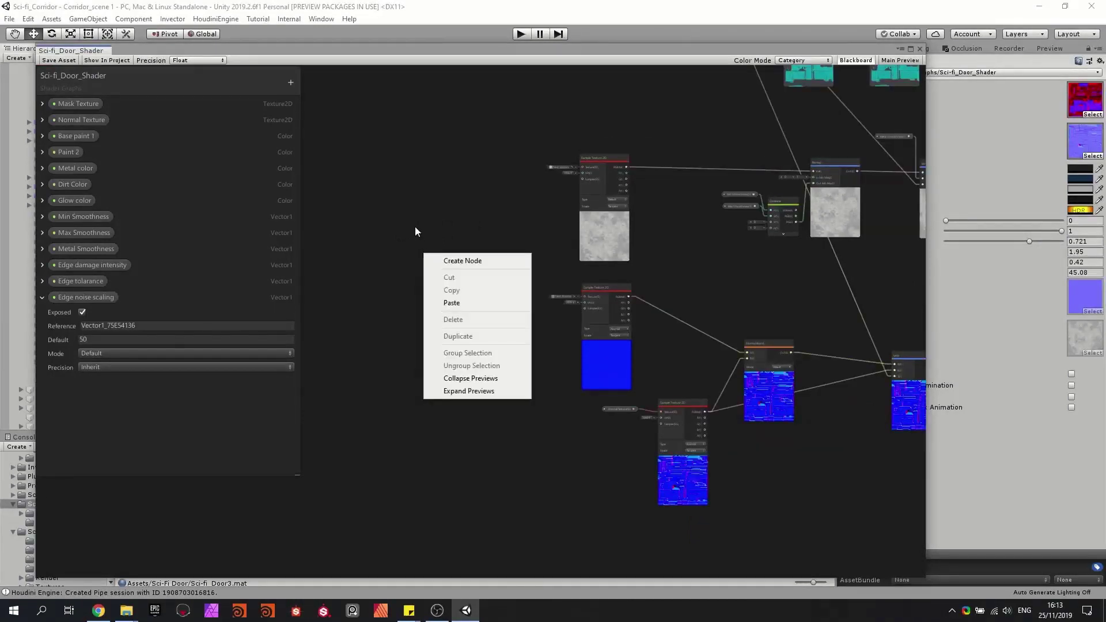
{"action": "left_click", "coordinate": [415, 226]}
{"action": "key", "text": "space"}
{"action": "type", "text": "til"}
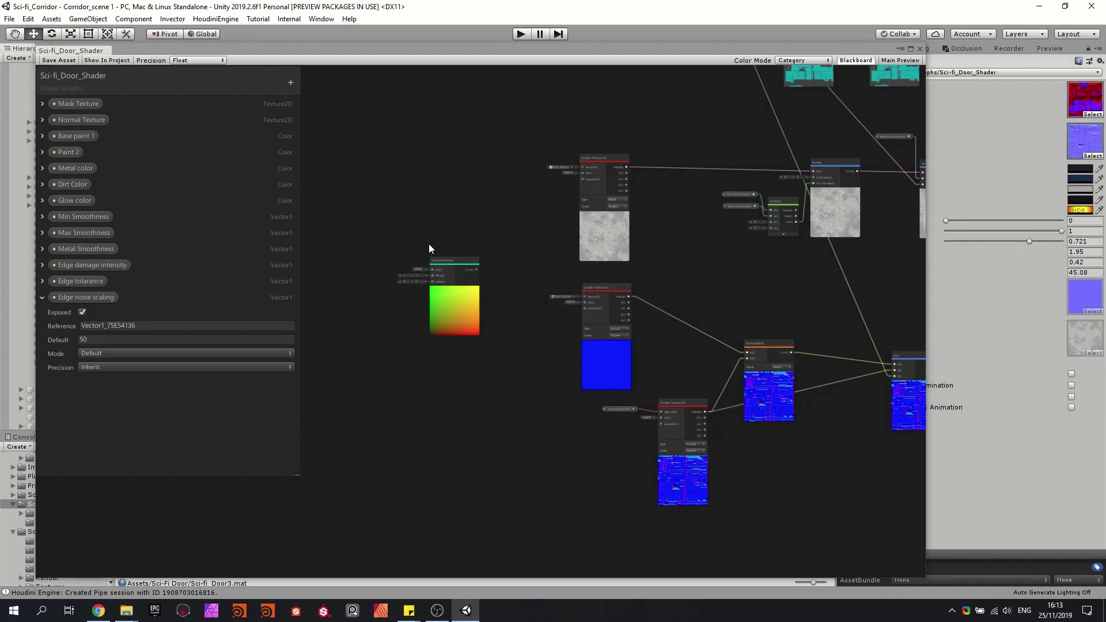
Connect the Tiling And Offset output to the UV inputs of the paint glossiness and paint normal Sample Texture 2D nodes.
{"action": "scroll", "coordinate": [429, 244], "scroll_direction": "up", "scroll_amount": 3}
{"action": "left_click_drag", "start_coordinate": [534, 299], "coordinate": [721, 129]}
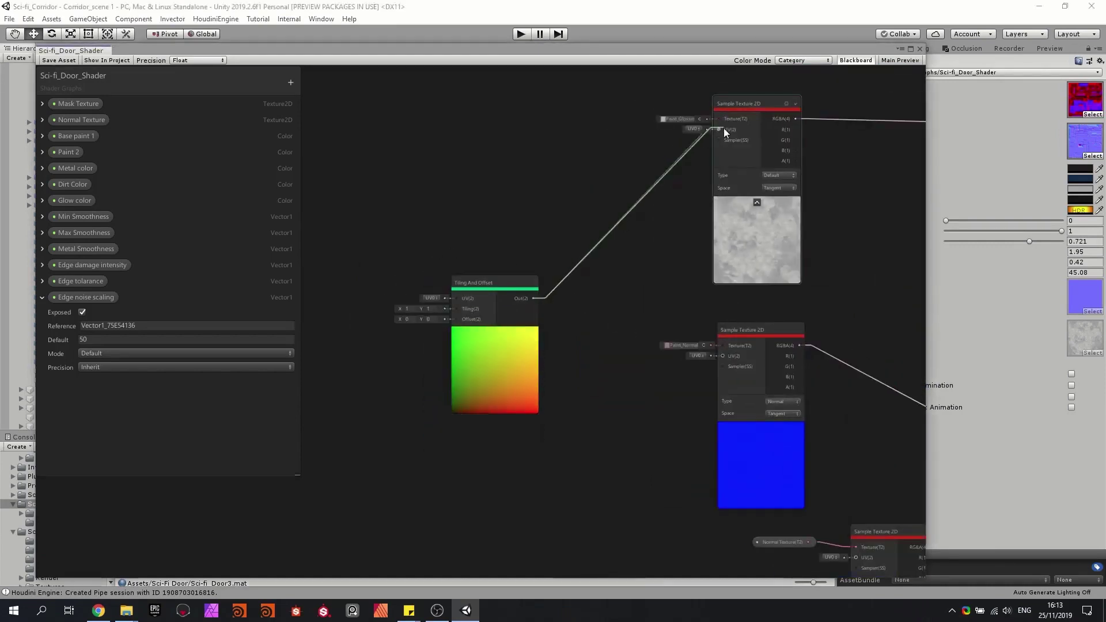
{"action": "left_click_drag", "start_coordinate": [534, 299], "coordinate": [723, 355]}
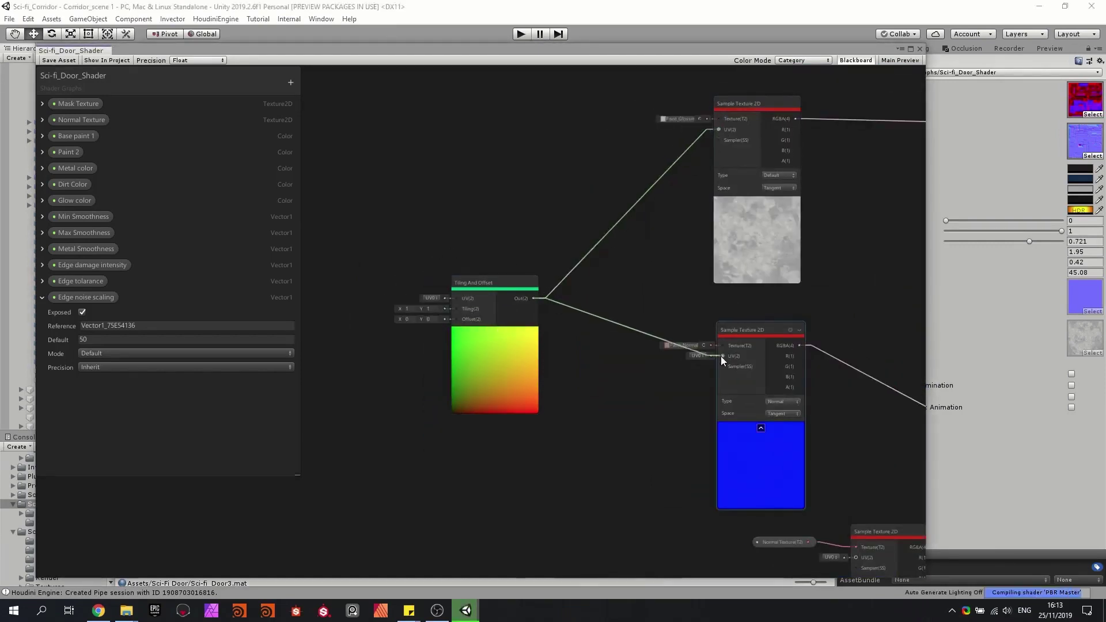
{"action": "left_click_drag", "start_coordinate": [502, 391], "coordinate": [552, 385]}
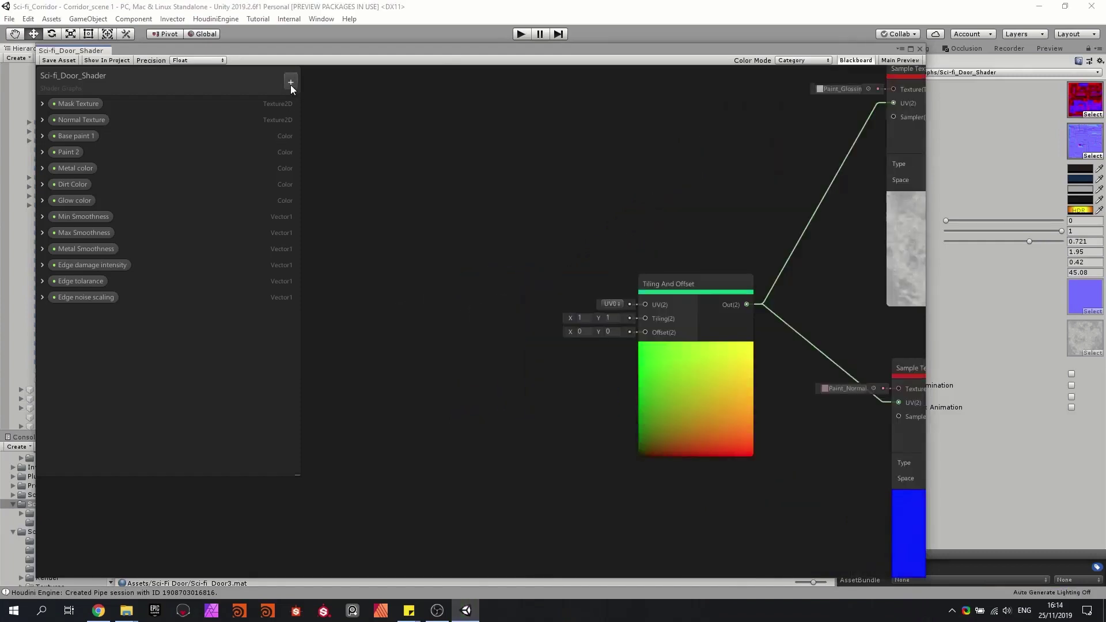
Add a Vector2 property named Tilling textures and connect it to the Tiling input of Tiling And Offset.
{"action": "left_click", "coordinate": [291, 82]}
{"action": "left_click", "coordinate": [310, 107]}
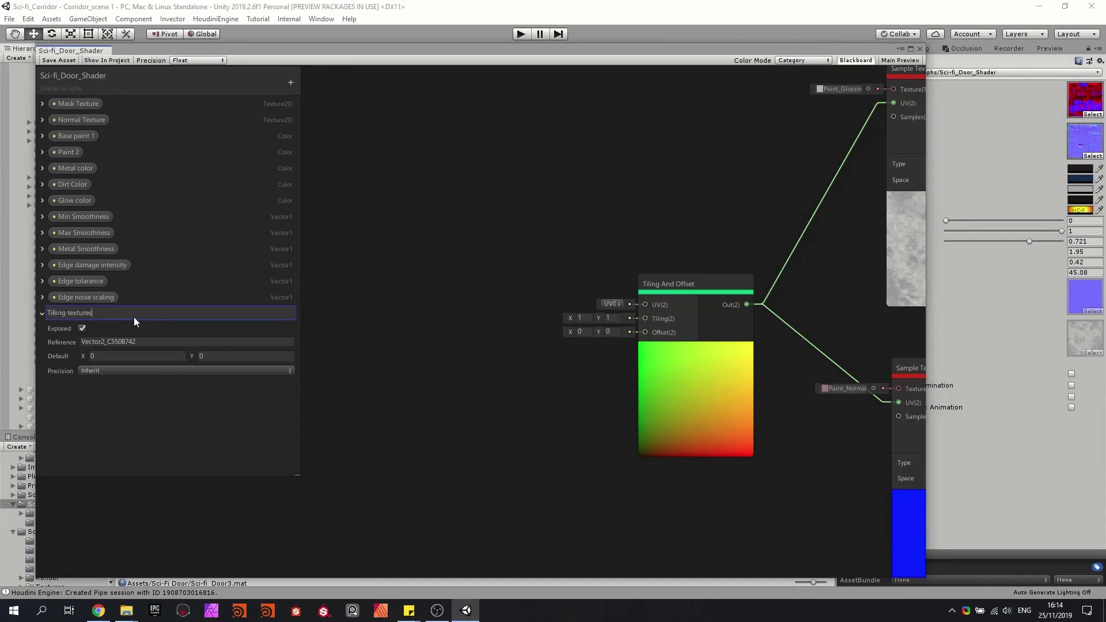
{"action": "key", "text": "Return"}
{"action": "left_click_drag", "start_coordinate": [80, 314], "coordinate": [430, 326]}
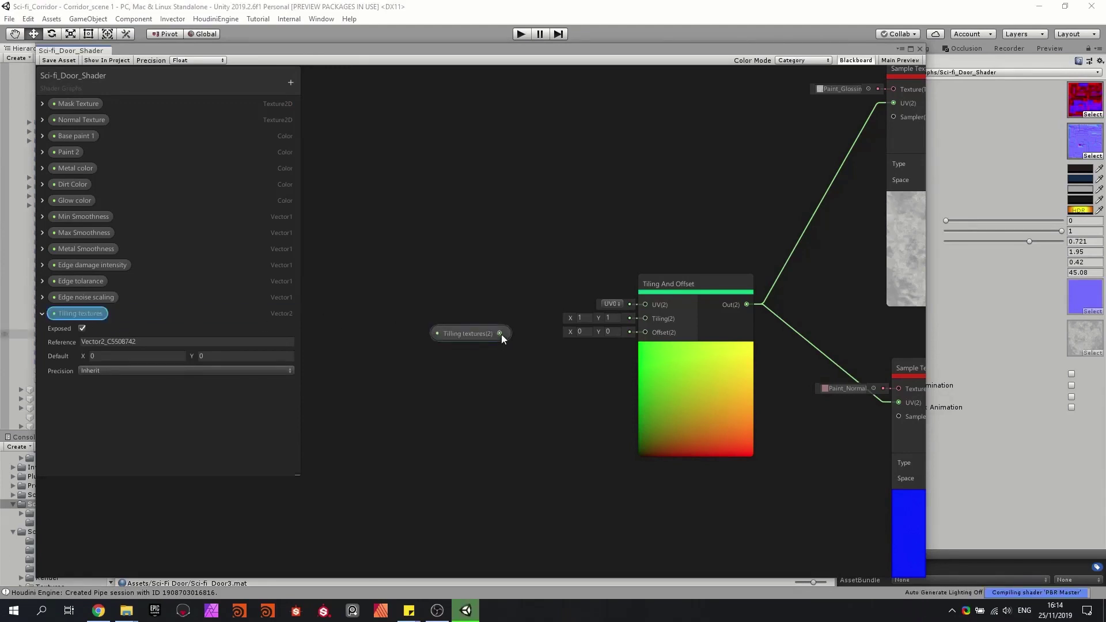
{"action": "left_click_drag", "start_coordinate": [500, 333], "coordinate": [644, 319]}
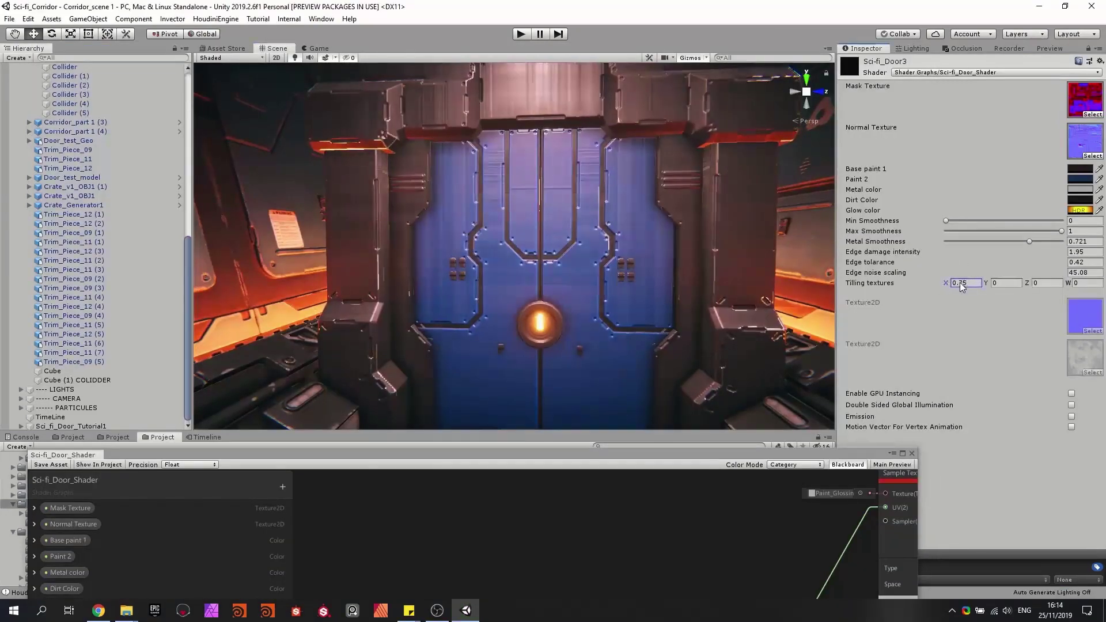
Set the door material's Tilling textures to X 1.49 and Y 1.08.
{"action": "left_click", "coordinate": [960, 283]}
{"action": "type", "text": "1.4"}
{"action": "left_click", "coordinate": [998, 283]}
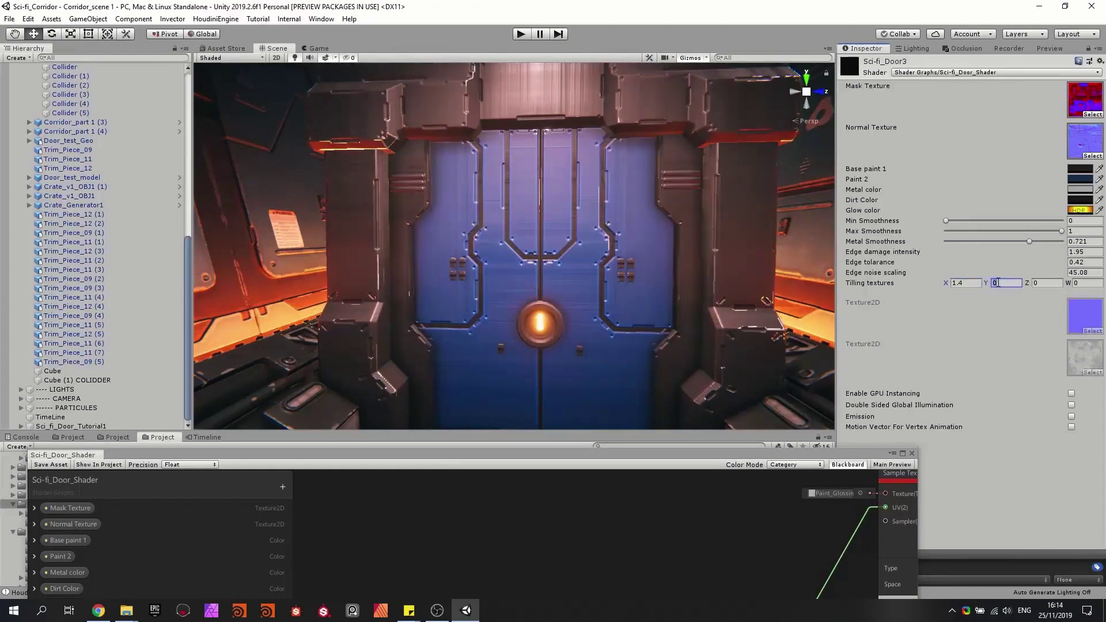
{"action": "type", "text": "1.08"}
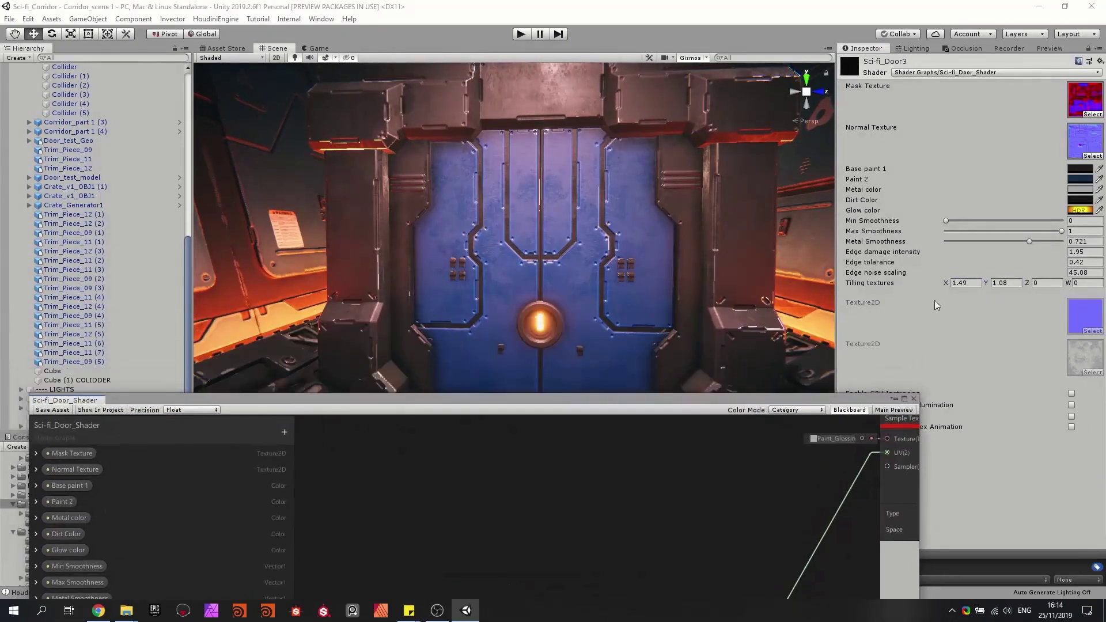
Delete the Tilling textures Vector2 node and its property from the shader graph.
{"action": "left_click_drag", "start_coordinate": [772, 401], "coordinate": [808, 55]}
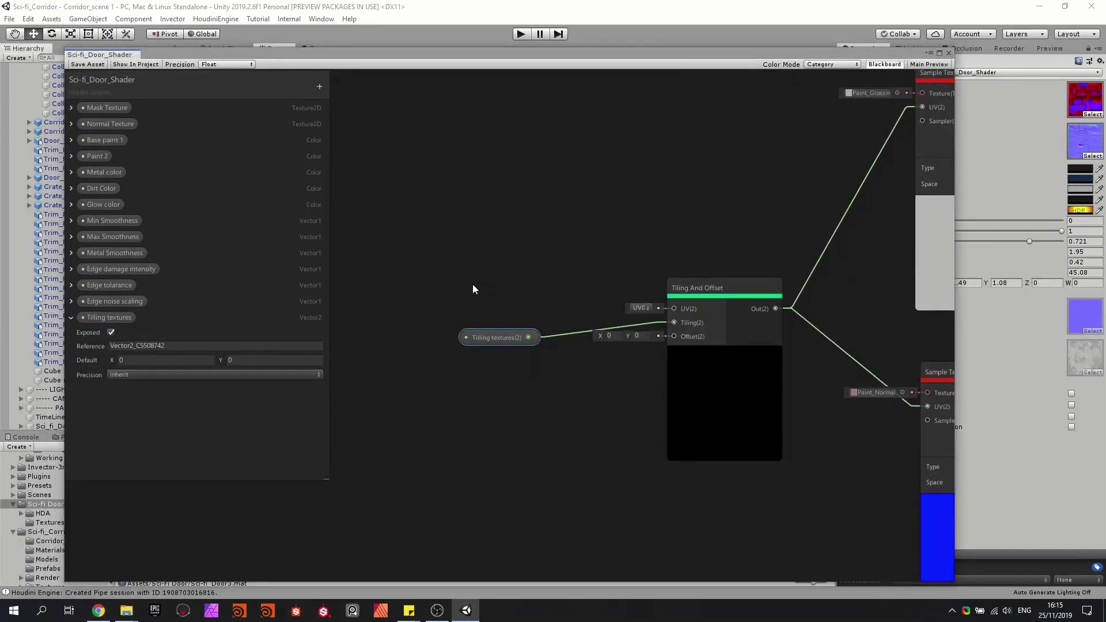
{"action": "key", "text": "Delete"}
{"action": "left_click", "coordinate": [109, 317]}
{"action": "key", "text": "Delete"}
Add a Vector1 property named Tilling textures in Slider mode with default 1 and maximum 8.
{"action": "left_click", "coordinate": [320, 86]}
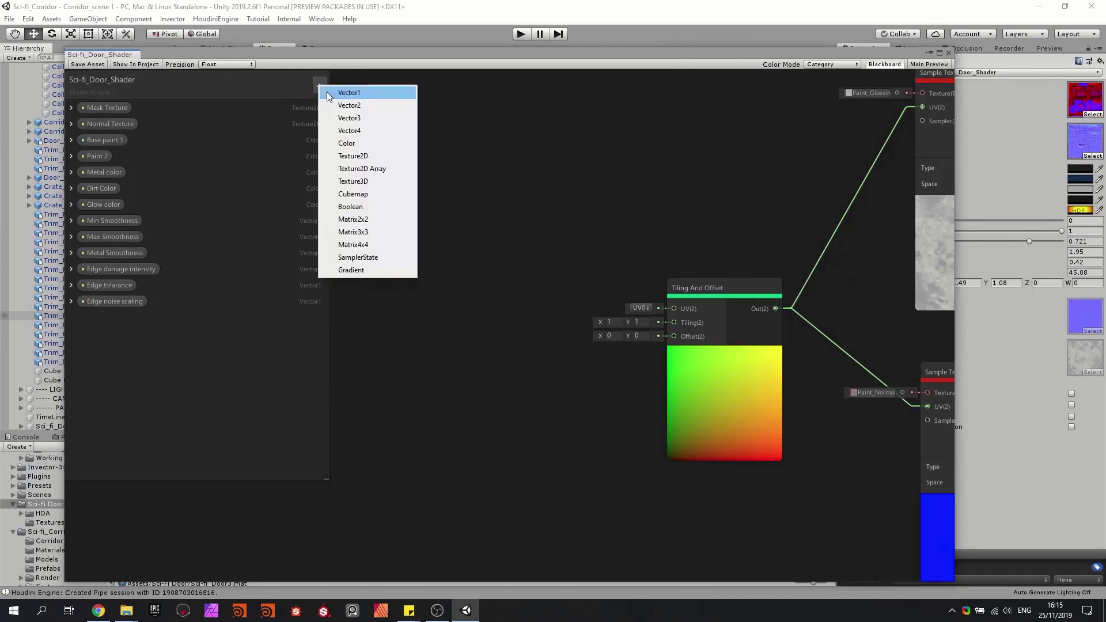
{"action": "left_click", "coordinate": [329, 93]}
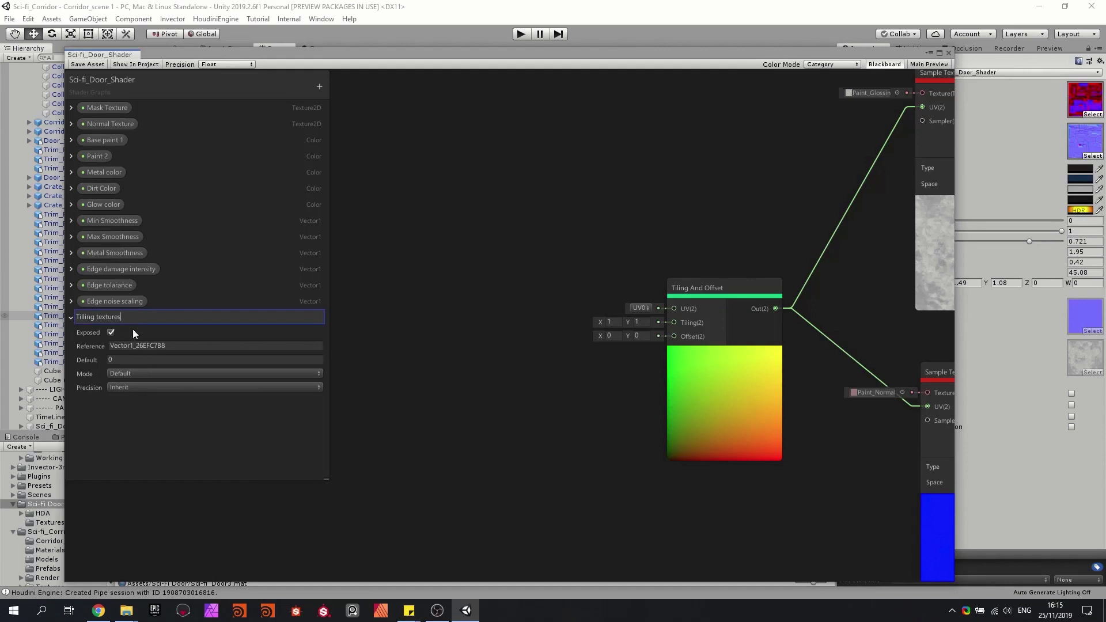
{"action": "key", "text": "Return"}
{"action": "left_click", "coordinate": [132, 374]}
{"action": "left_click", "coordinate": [133, 399]}
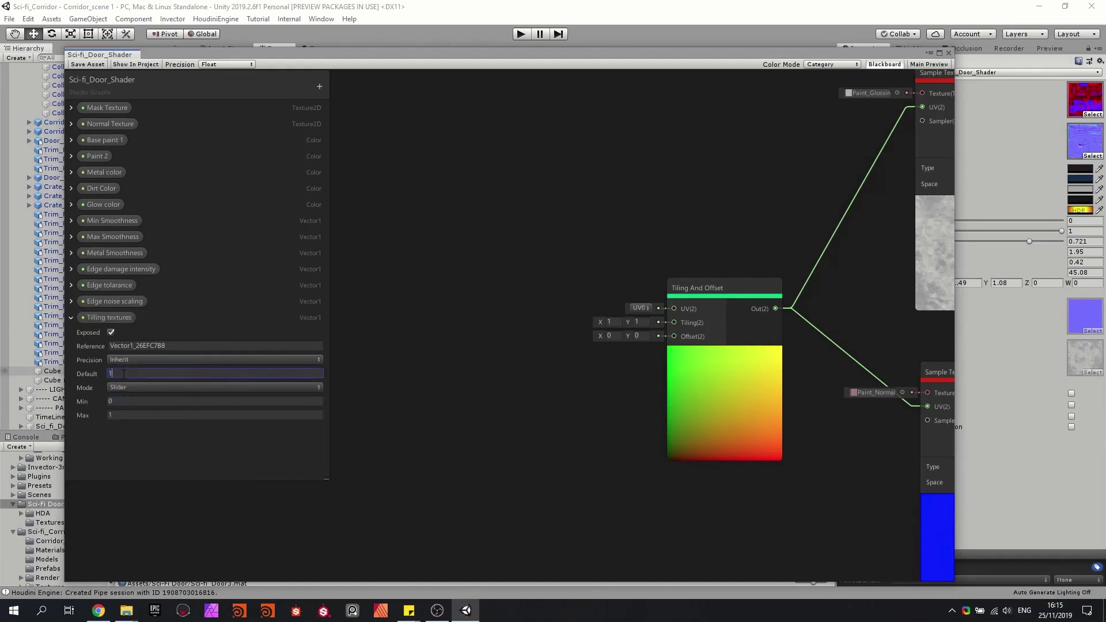
{"action": "left_click", "coordinate": [127, 415]}
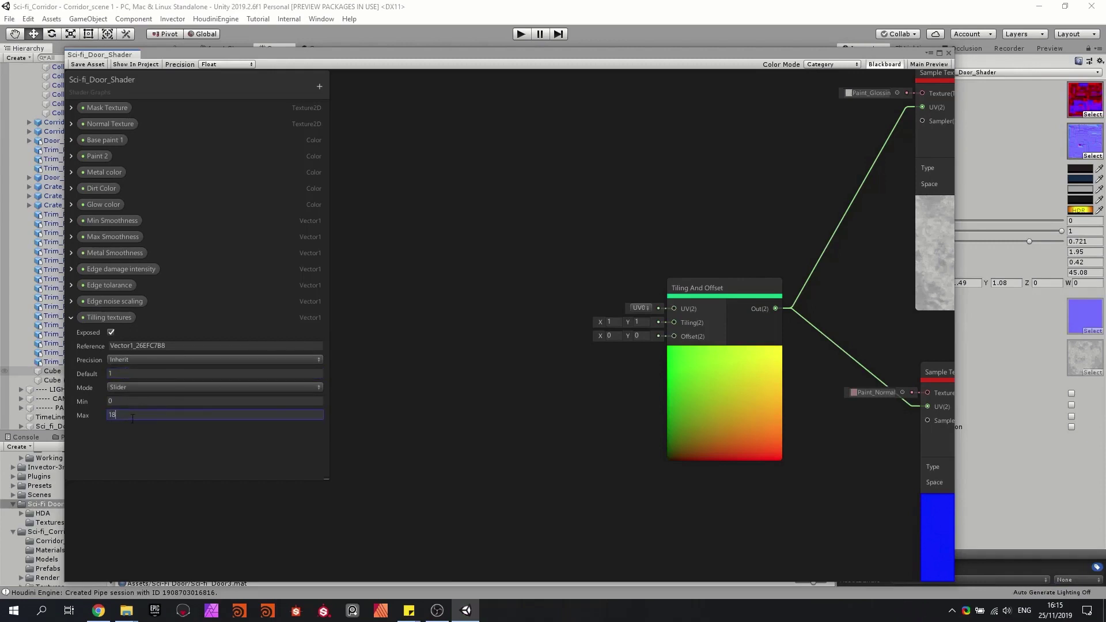
{"action": "key", "text": "BackSpace"}
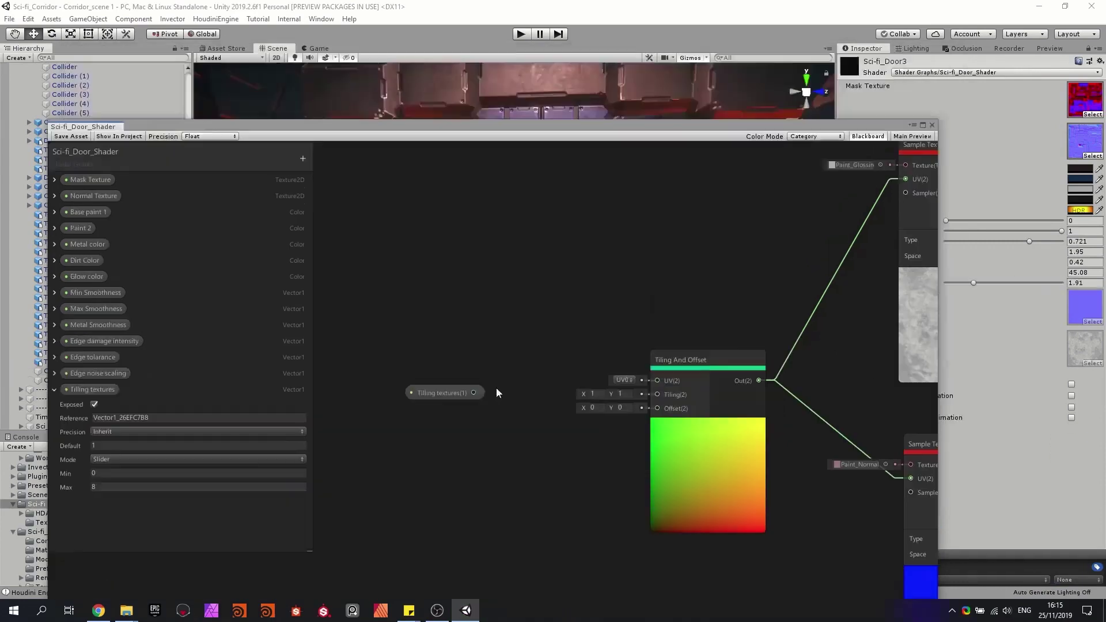
Connect the Tilling textures property to the Tiling input of Tiling And Offset and set its value on the door material to 2.83.
{"action": "left_click_drag", "start_coordinate": [476, 393], "coordinate": [661, 395]}
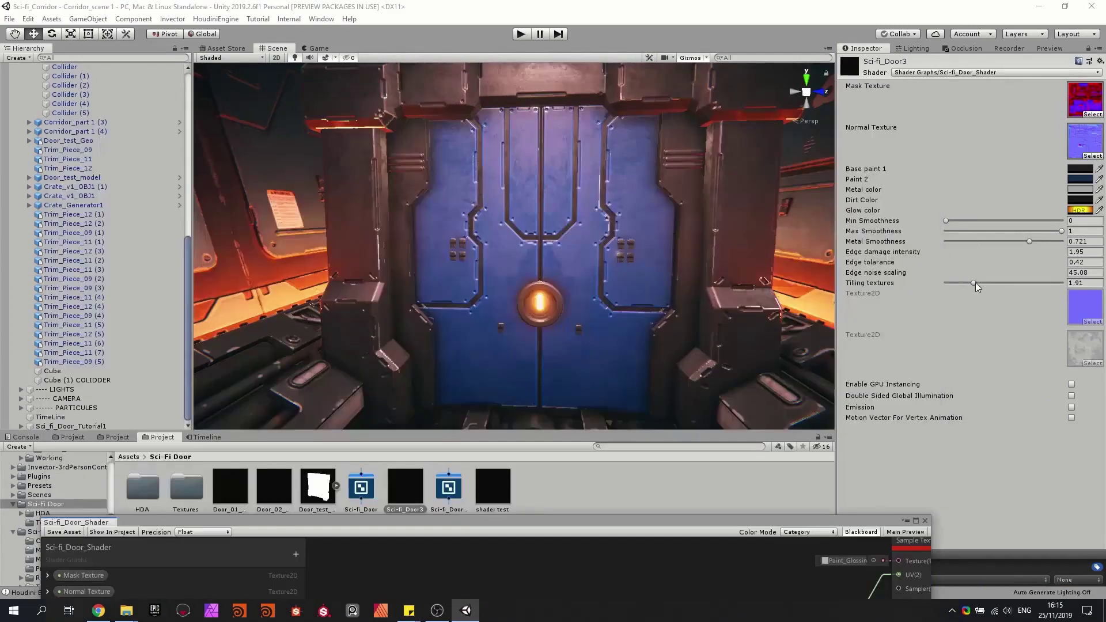
{"action": "left_click_drag", "start_coordinate": [976, 282], "coordinate": [986, 282]}
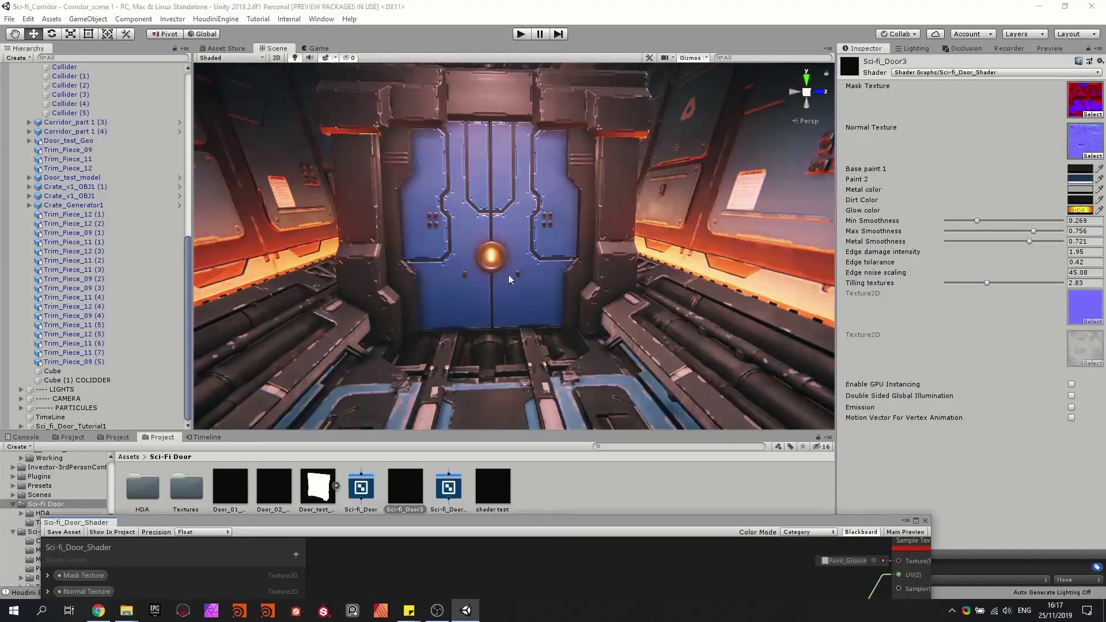
Add a Time node in the empty space above the paint texture samplers and connect its Time output to a Sine node.
{"action": "left_click_drag", "start_coordinate": [551, 520], "coordinate": [561, 40]}
{"action": "middle_click_drag", "start_coordinate": [577, 394], "coordinate": [429, 378]}
{"action": "scroll", "coordinate": [451, 388], "scroll_direction": "down", "scroll_amount": 2}
{"action": "scroll", "coordinate": [429, 378], "scroll_direction": "up", "scroll_amount": 2}
{"action": "key", "text": "space"}
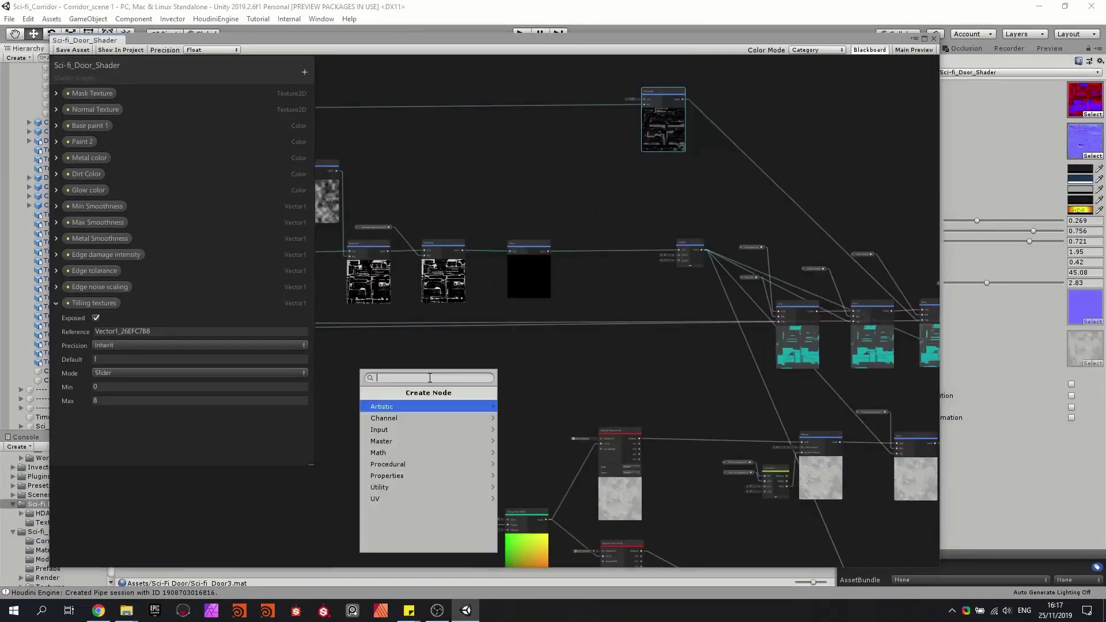
{"action": "type", "text": "time"}
{"action": "key", "text": "Return"}
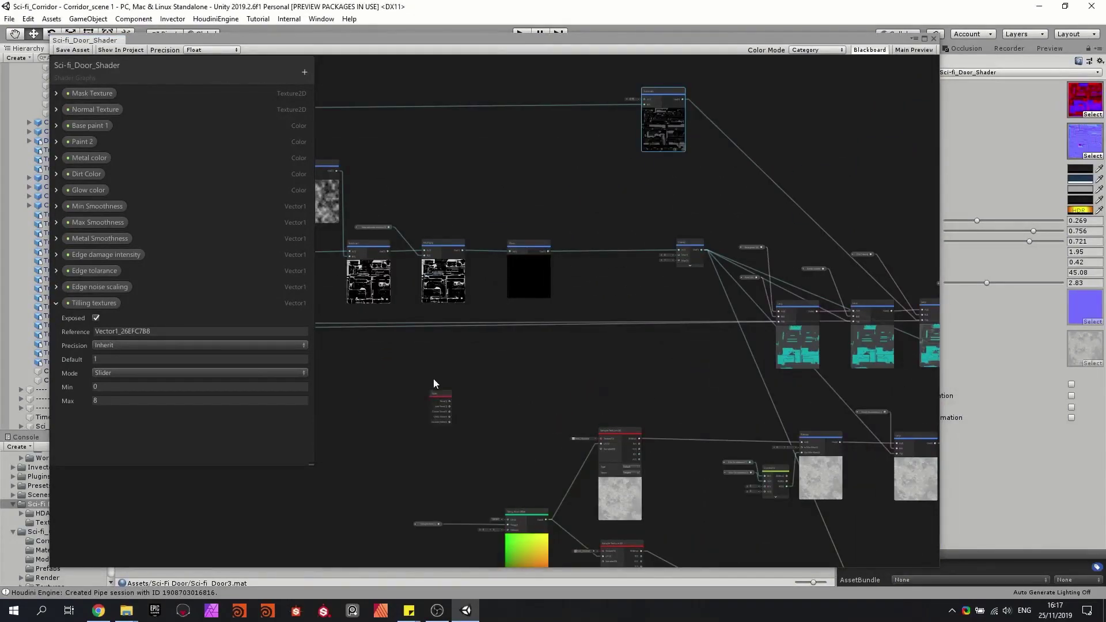
{"action": "scroll", "coordinate": [433, 378], "scroll_direction": "up", "scroll_amount": 3}
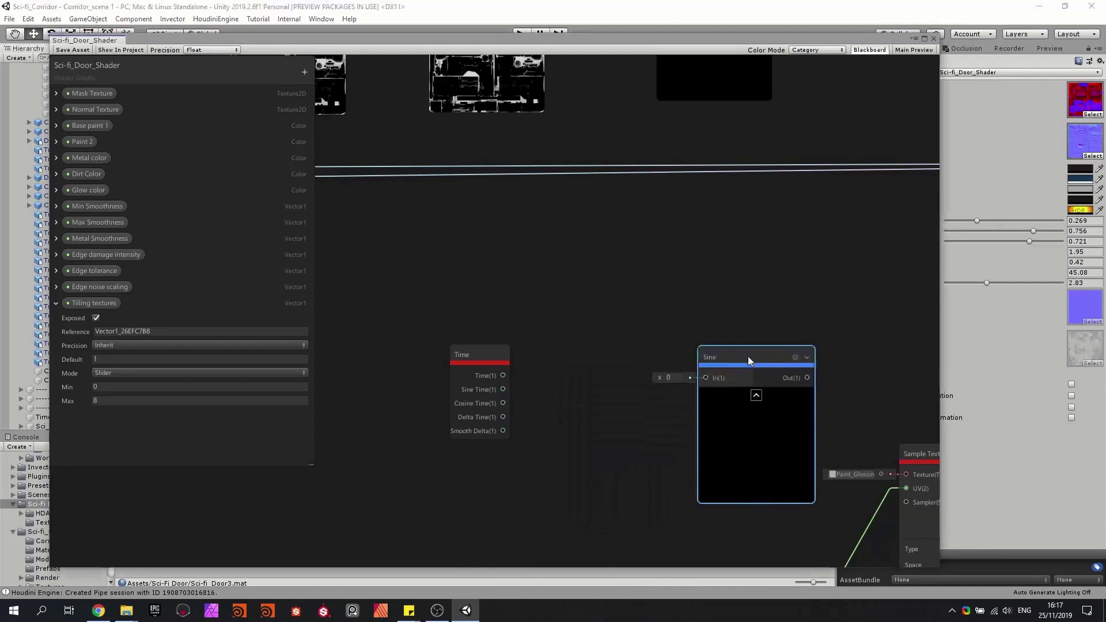
{"action": "left_click_drag", "start_coordinate": [709, 374], "coordinate": [503, 375]}
Insert a Multiply node between Time and Sine, with its B value set to 1.97.
{"action": "key", "text": "space"}
{"action": "type", "text": "multiply"}
{"action": "key", "text": "Return"}
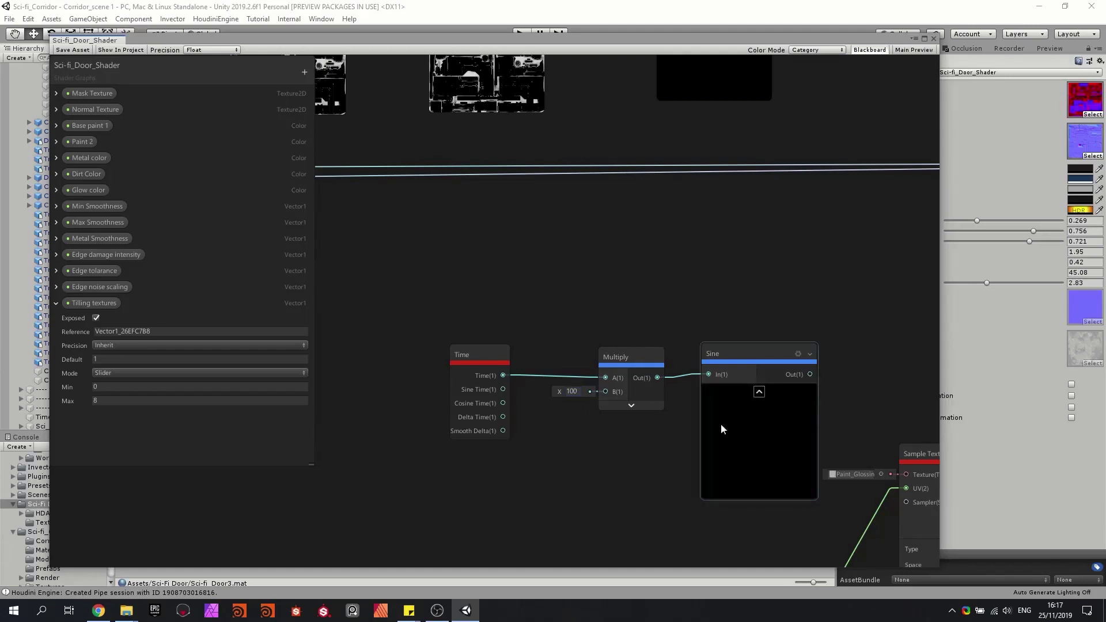
{"action": "left_click", "coordinate": [578, 392]}
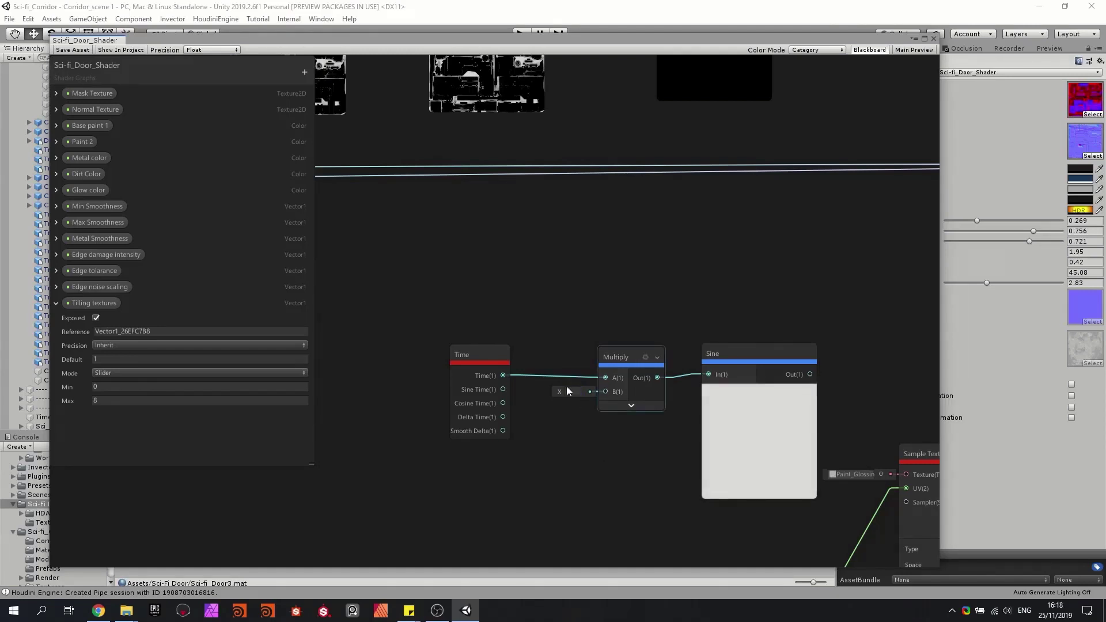
{"action": "left_click_drag", "start_coordinate": [558, 392], "coordinate": [578, 435]}
{"action": "scroll", "coordinate": [578, 437], "scroll_direction": "down", "scroll_amount": 1}
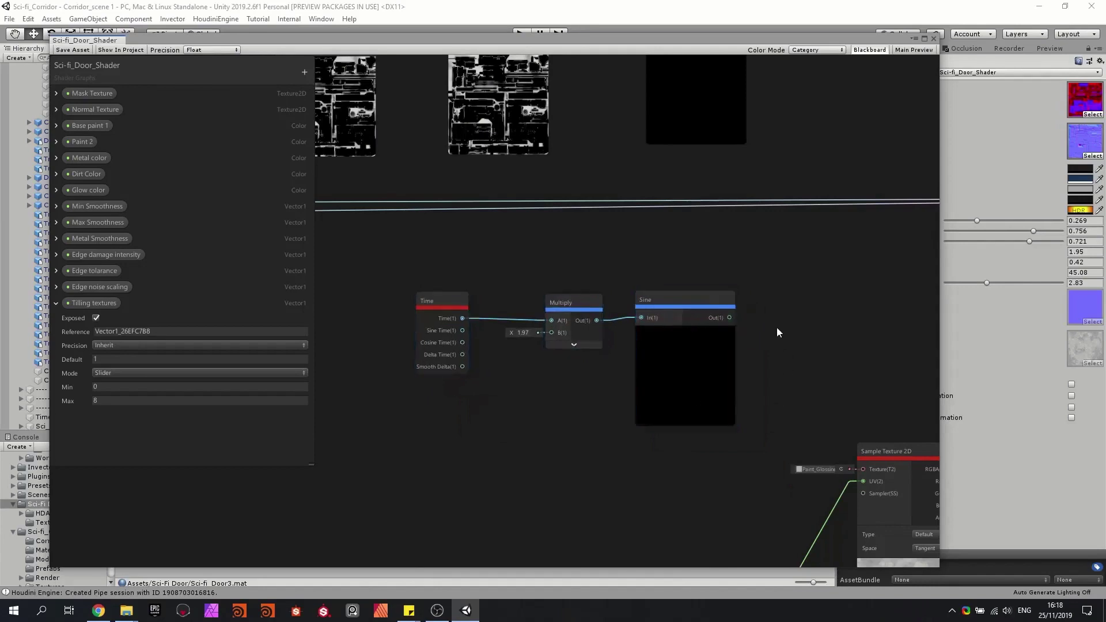
Add a Lerp node after the Sine node and connect the Sine output to its T input.
{"action": "scroll", "coordinate": [733, 401], "scroll_direction": "down", "scroll_amount": 3}
{"action": "scroll", "coordinate": [650, 342], "scroll_direction": "up", "scroll_amount": 2}
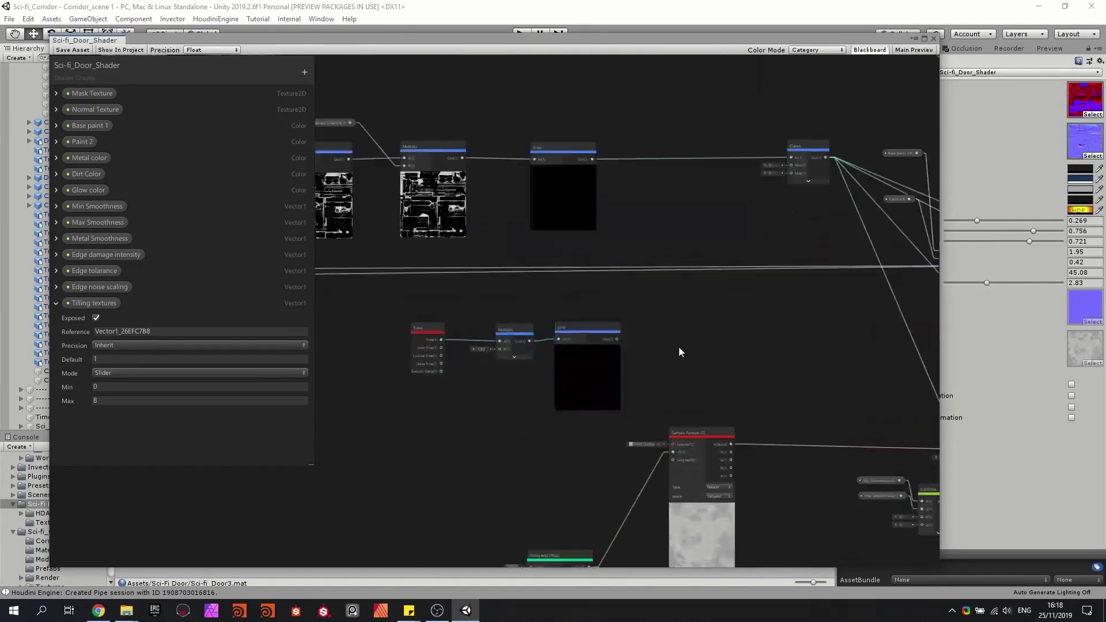
{"action": "key", "text": "space"}
{"action": "type", "text": "lerp"}
{"action": "key", "text": "Return"}
{"action": "scroll", "coordinate": [679, 347], "scroll_direction": "up", "scroll_amount": 1}
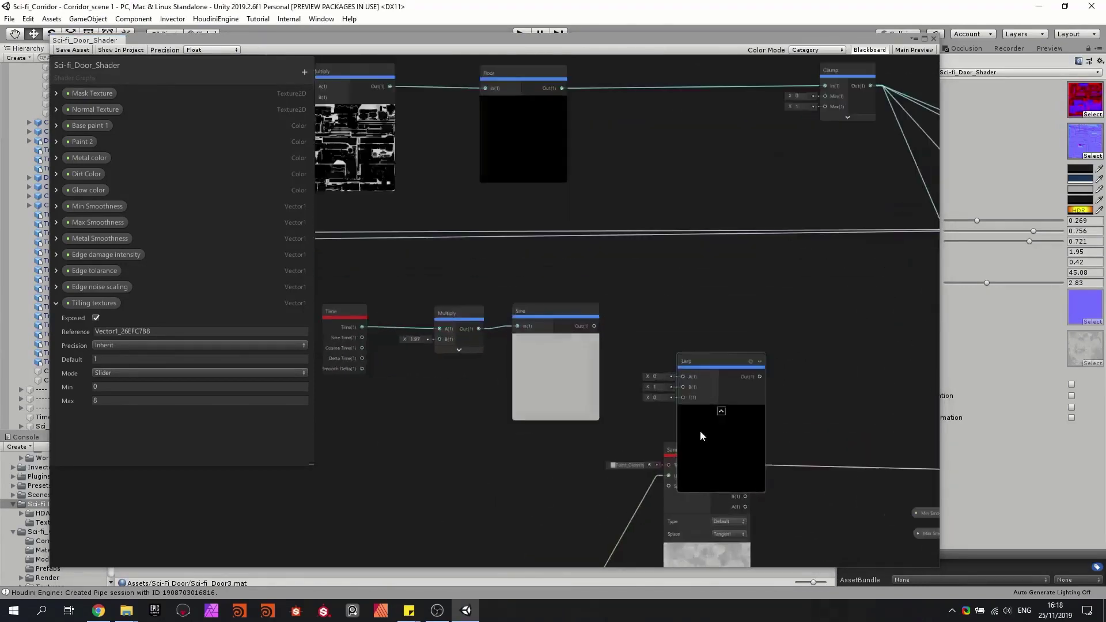
{"action": "left_click_drag", "start_coordinate": [700, 437], "coordinate": [690, 338]}
{"action": "scroll", "coordinate": [600, 327], "scroll_direction": "up", "scroll_amount": 1}
{"action": "left_click_drag", "start_coordinate": [601, 324], "coordinate": [715, 298]}
{"action": "scroll", "coordinate": [712, 299], "scroll_direction": "down", "scroll_amount": 2}
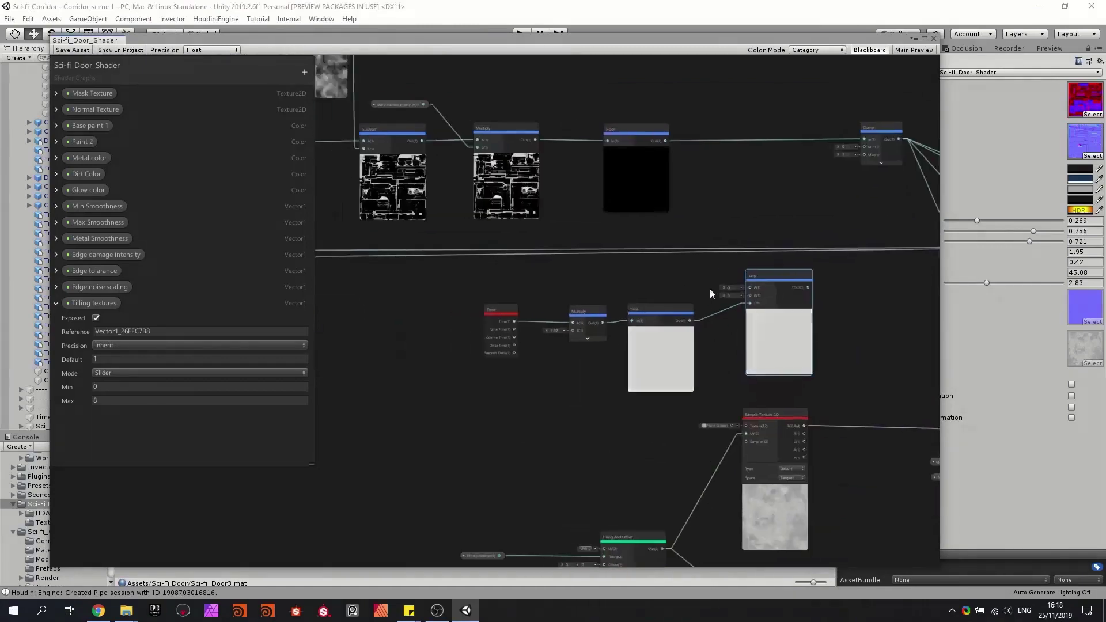
Connect the mask texture sampler's glow channel to the B input of the new Lerp and raise that node slightly.
{"action": "middle_click_drag", "start_coordinate": [711, 290], "coordinate": [756, 297]}
{"action": "scroll", "coordinate": [755, 296], "scroll_direction": "down", "scroll_amount": 5}
{"action": "scroll", "coordinate": [466, 278], "scroll_direction": "up", "scroll_amount": 6}
{"action": "middle_click_drag", "start_coordinate": [562, 318], "coordinate": [437, 324]}
{"action": "scroll", "coordinate": [503, 310], "scroll_direction": "down", "scroll_amount": 3}
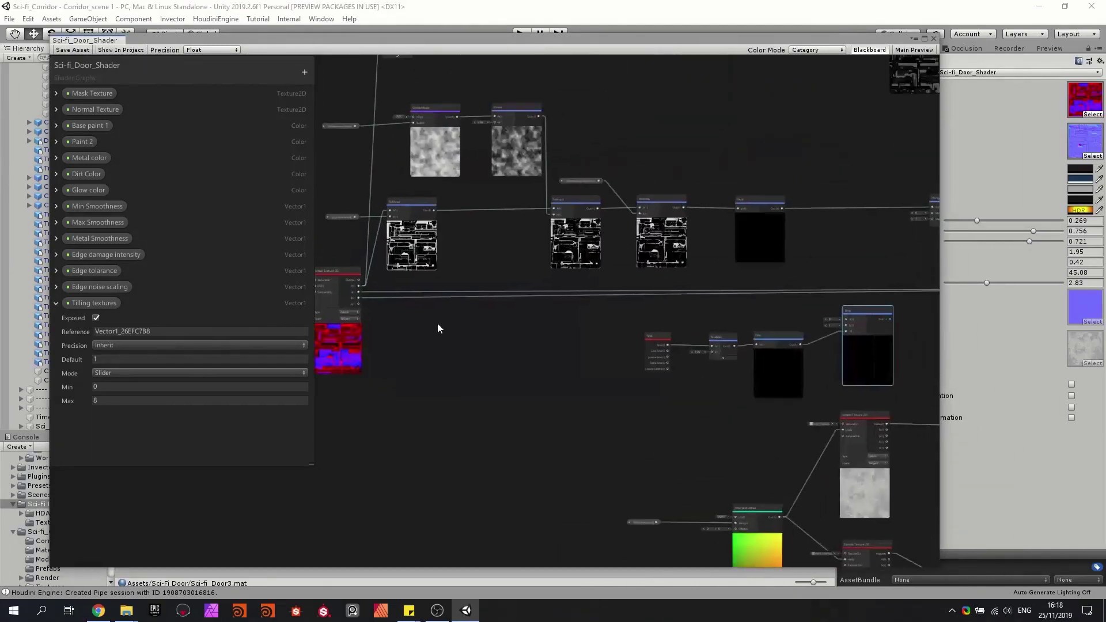
{"action": "left_click_drag", "start_coordinate": [359, 292], "coordinate": [846, 326]}
{"action": "scroll", "coordinate": [879, 355], "scroll_direction": "up", "scroll_amount": 6}
{"action": "middle_click_drag", "start_coordinate": [878, 356], "coordinate": [779, 320]}
{"action": "left_click_drag", "start_coordinate": [779, 321], "coordinate": [779, 341]}
{"action": "scroll", "coordinate": [721, 288], "scroll_direction": "down", "scroll_amount": 1}
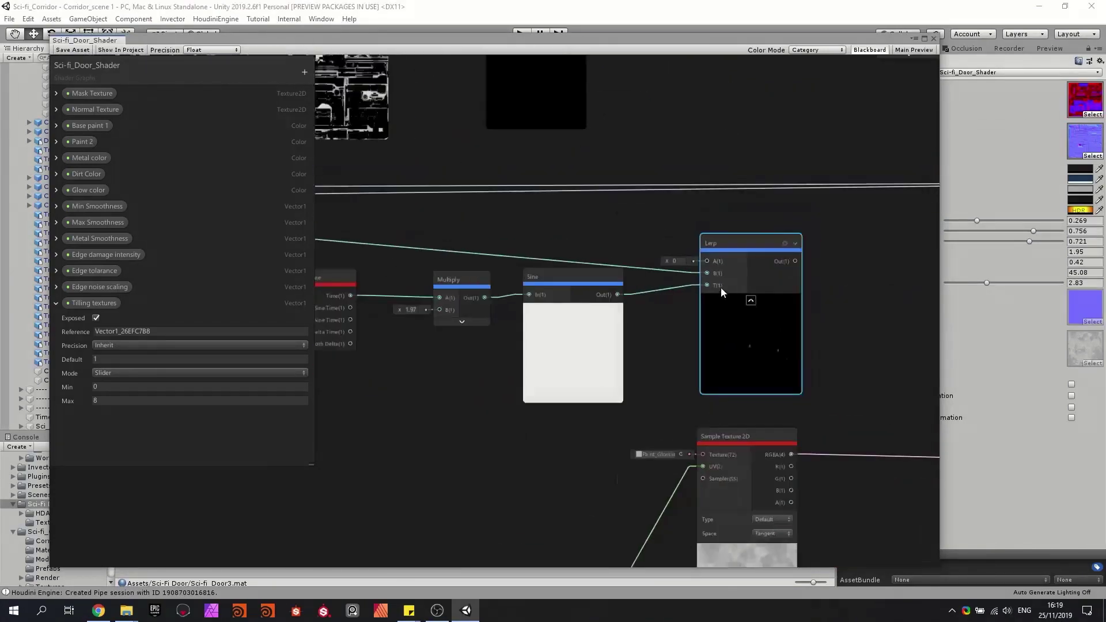
{"action": "left_click_drag", "start_coordinate": [721, 287], "coordinate": [714, 260]}
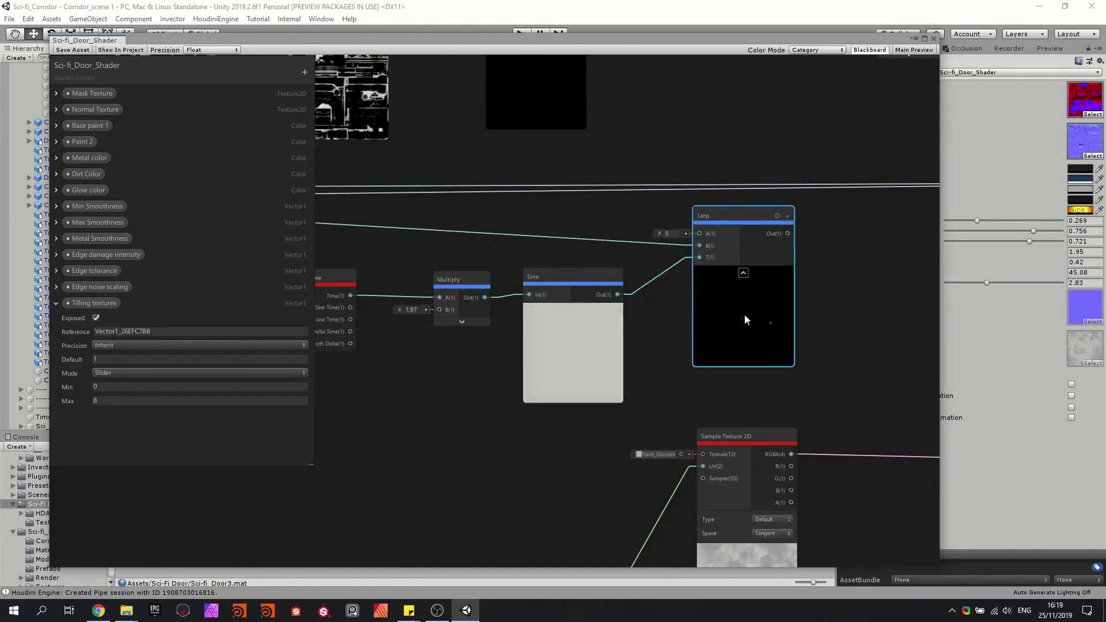
Connect the new Lerp's output to the T input of the last Lerp in the colour chain.
{"action": "middle_click_drag", "start_coordinate": [753, 260], "coordinate": [450, 301]}
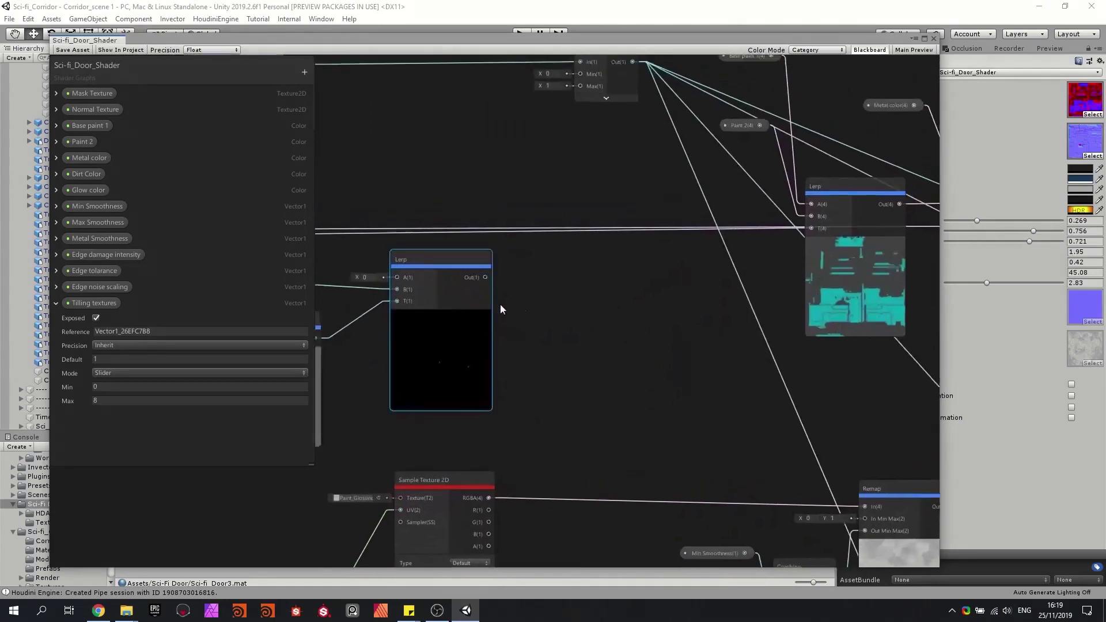
{"action": "middle_click_drag", "start_coordinate": [882, 316], "coordinate": [398, 323]}
{"action": "scroll", "coordinate": [781, 325], "scroll_direction": "down", "scroll_amount": 4}
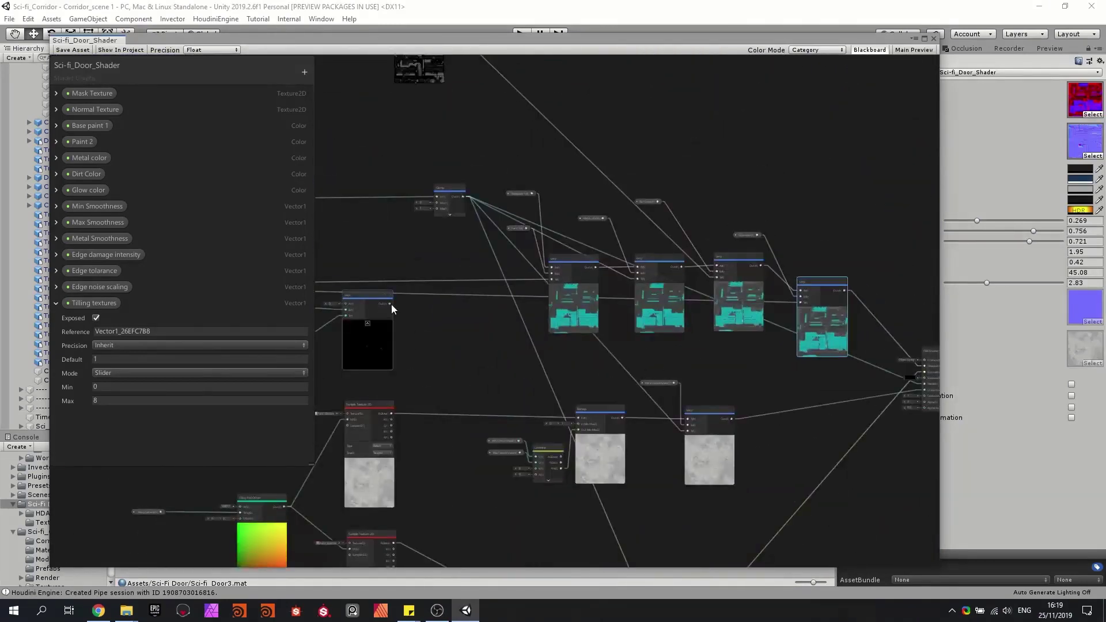
{"action": "left_click_drag", "start_coordinate": [391, 304], "coordinate": [805, 309]}
{"action": "middle_click_drag", "start_coordinate": [873, 263], "coordinate": [795, 267]}
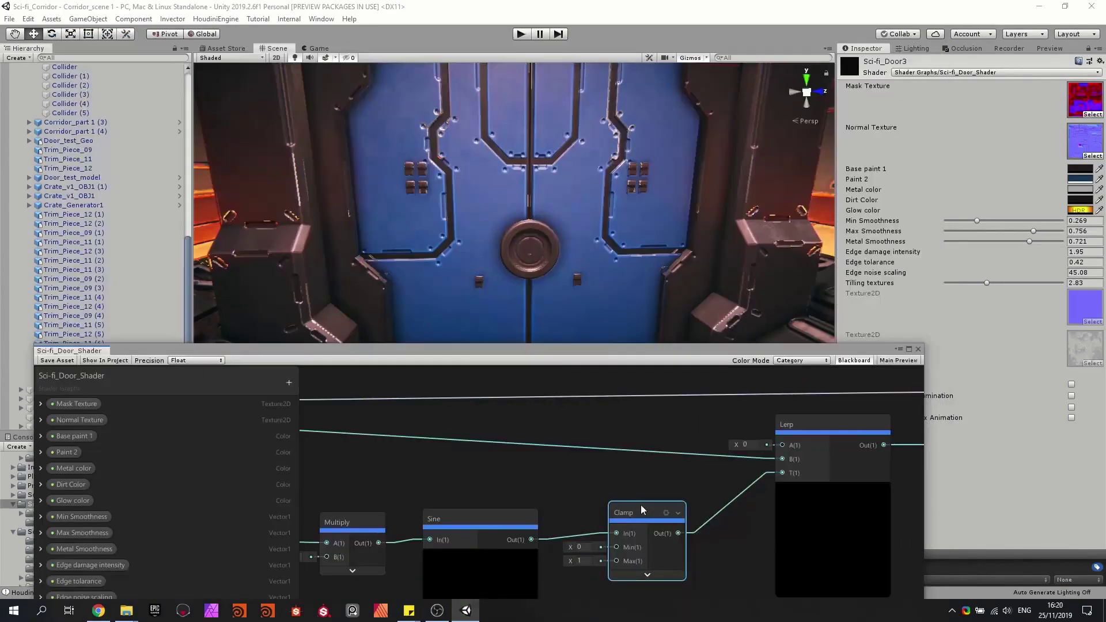
Align the Clamp node between the Sine and Lerp nodes.
{"action": "left_click", "coordinate": [642, 513]}
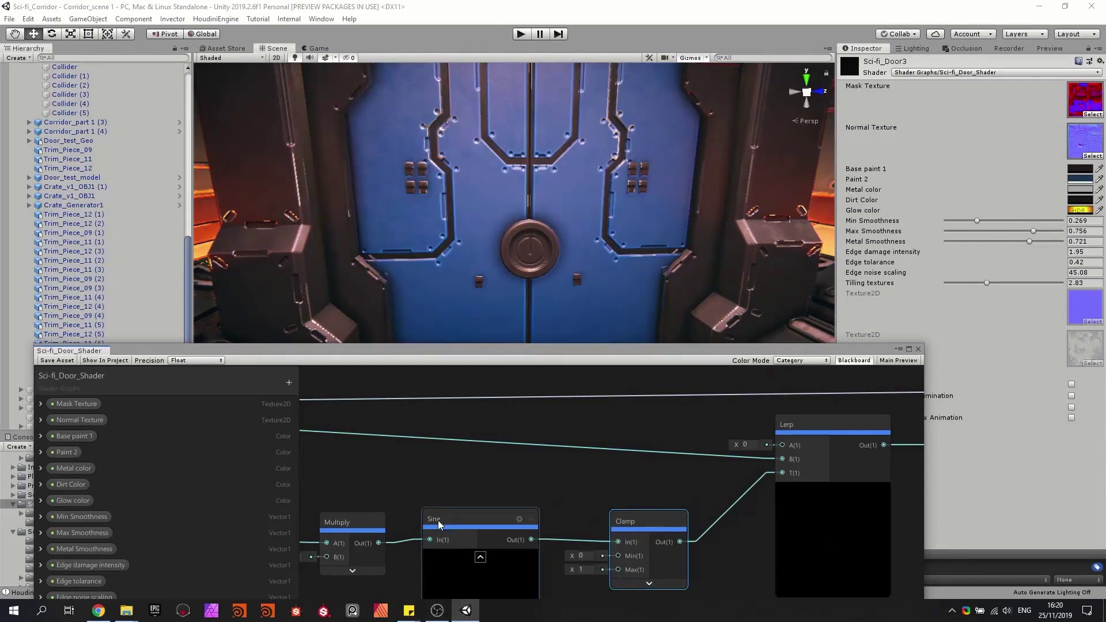
{"action": "middle_click_drag", "start_coordinate": [593, 456], "coordinate": [642, 407]}
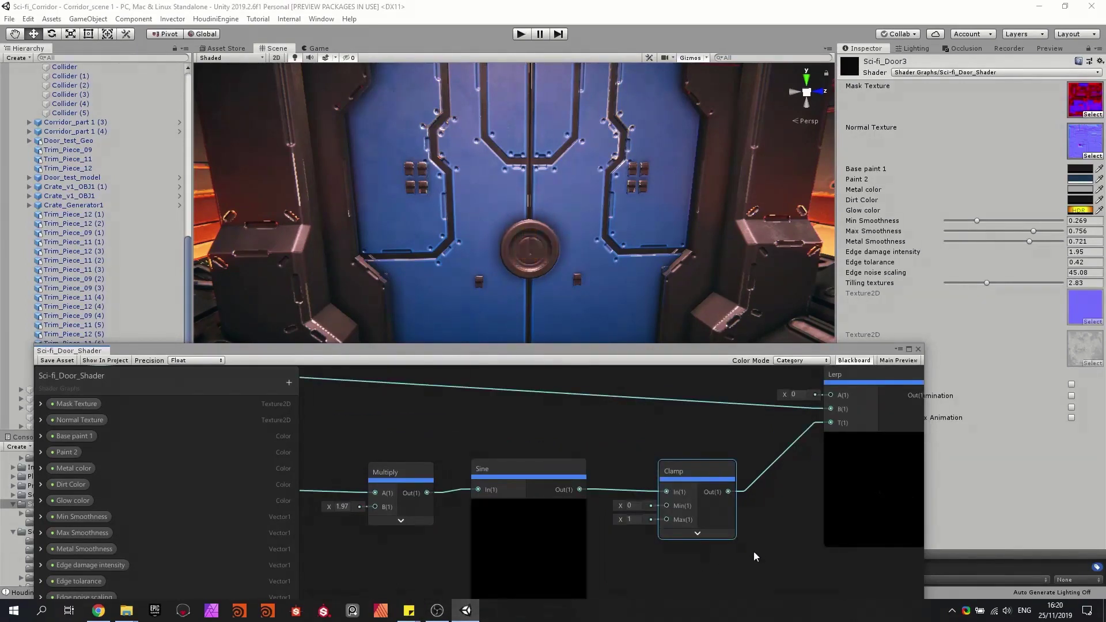
{"action": "left_click_drag", "start_coordinate": [687, 472], "coordinate": [678, 468]}
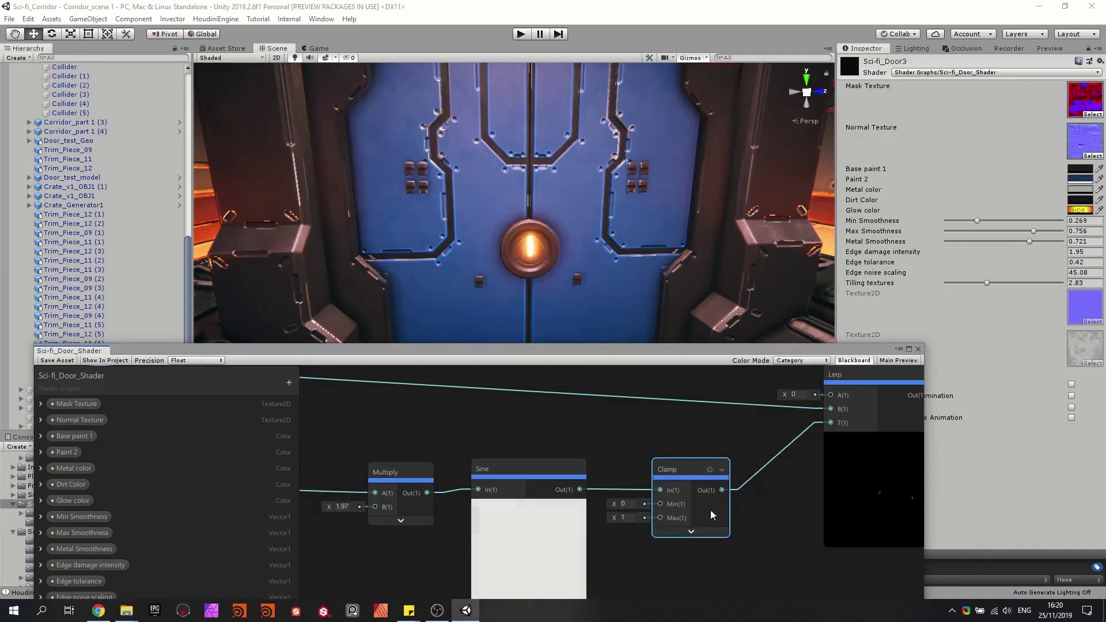
{"action": "scroll", "coordinate": [559, 437], "scroll_direction": "down", "scroll_amount": 2}
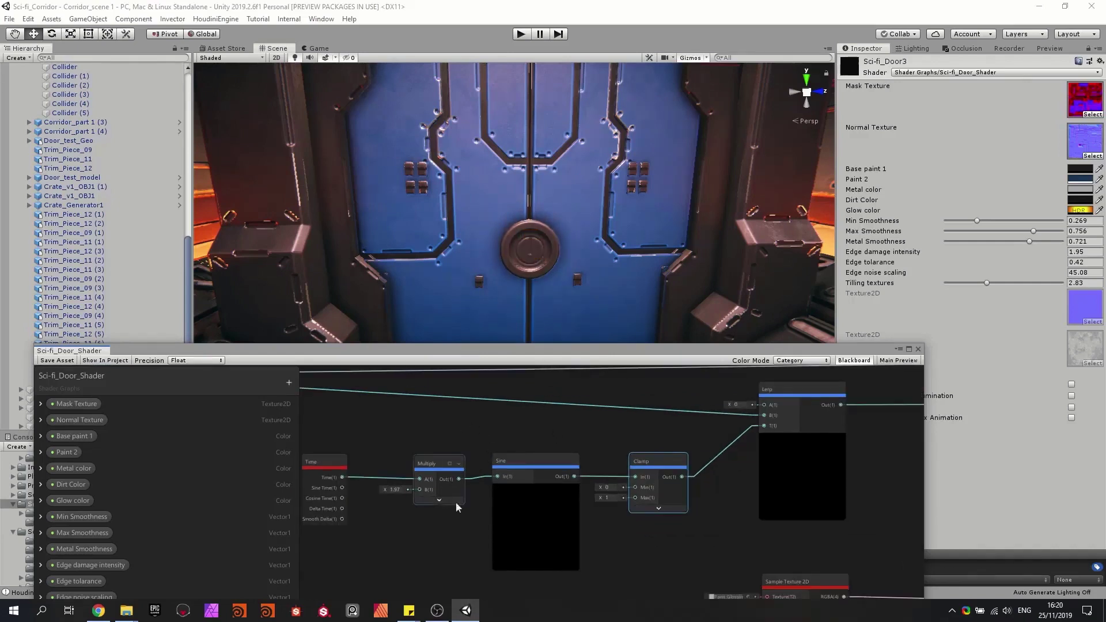
{"action": "scroll", "coordinate": [517, 497], "scroll_direction": "down", "scroll_amount": 3}
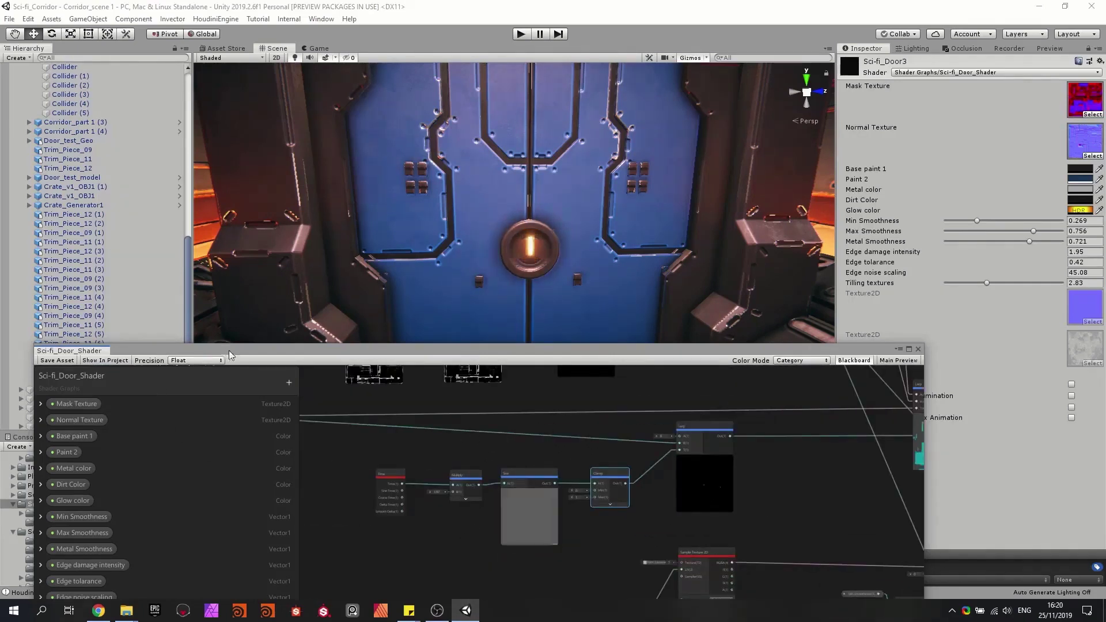
Collapse the Tilling textures property and close the shader graph, saving its changes, to view the door in the scene.
{"action": "left_click_drag", "start_coordinate": [230, 350], "coordinate": [247, 238]}
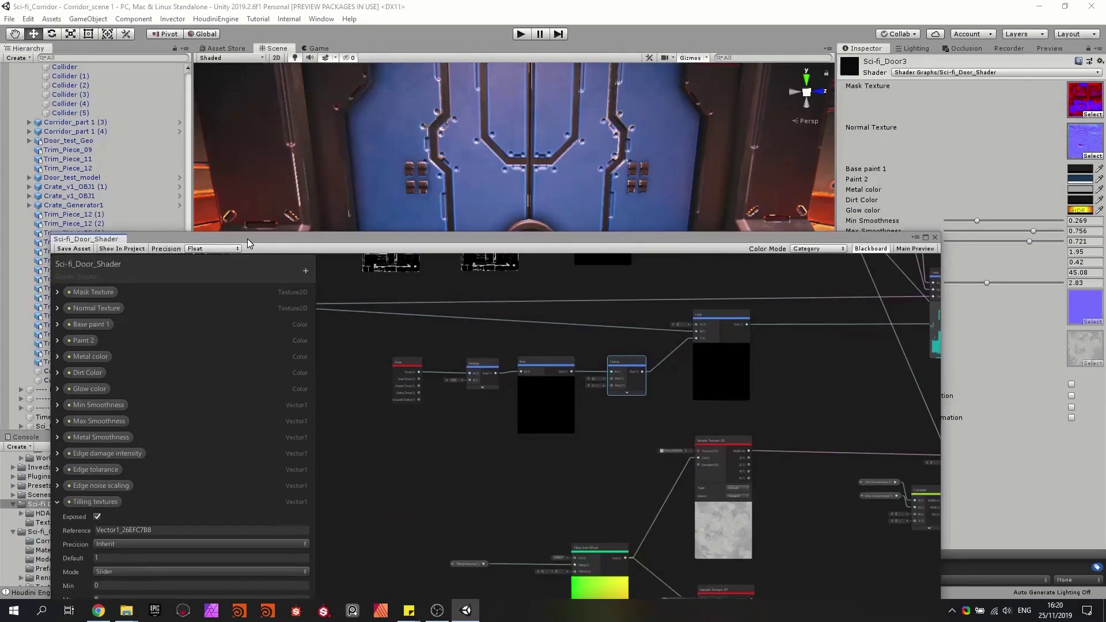
{"action": "left_click", "coordinate": [56, 502]}
{"action": "scroll", "coordinate": [638, 420], "scroll_direction": "down", "scroll_amount": 3}
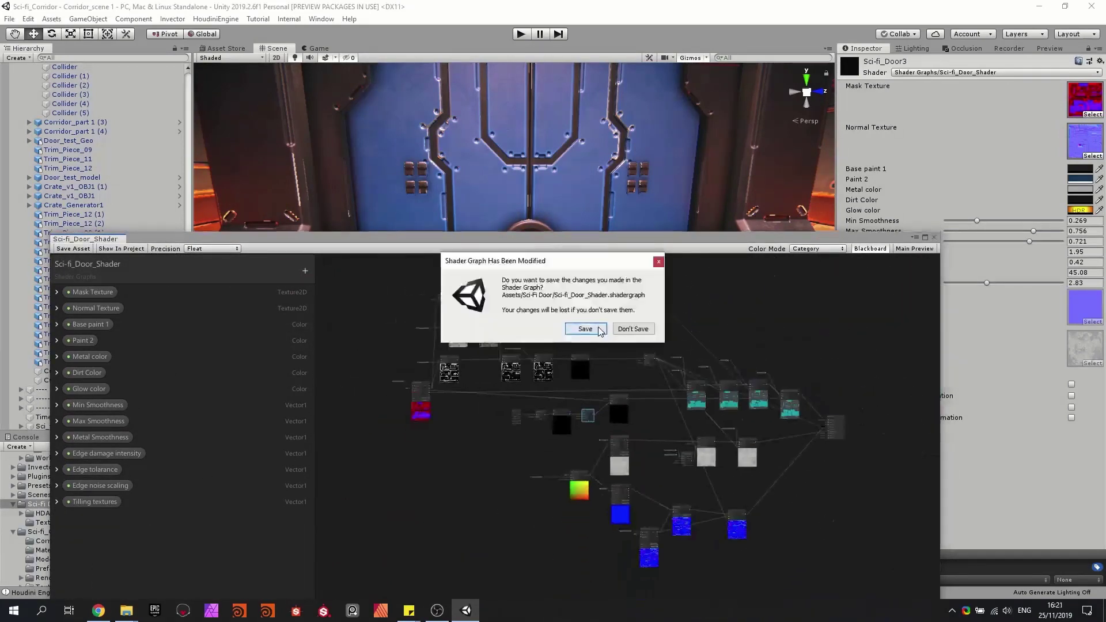
{"action": "left_click", "coordinate": [600, 329]}
{"action": "key", "text": "s"}
{"action": "right_click_drag", "start_coordinate": [600, 292], "coordinate": [600, 289]}
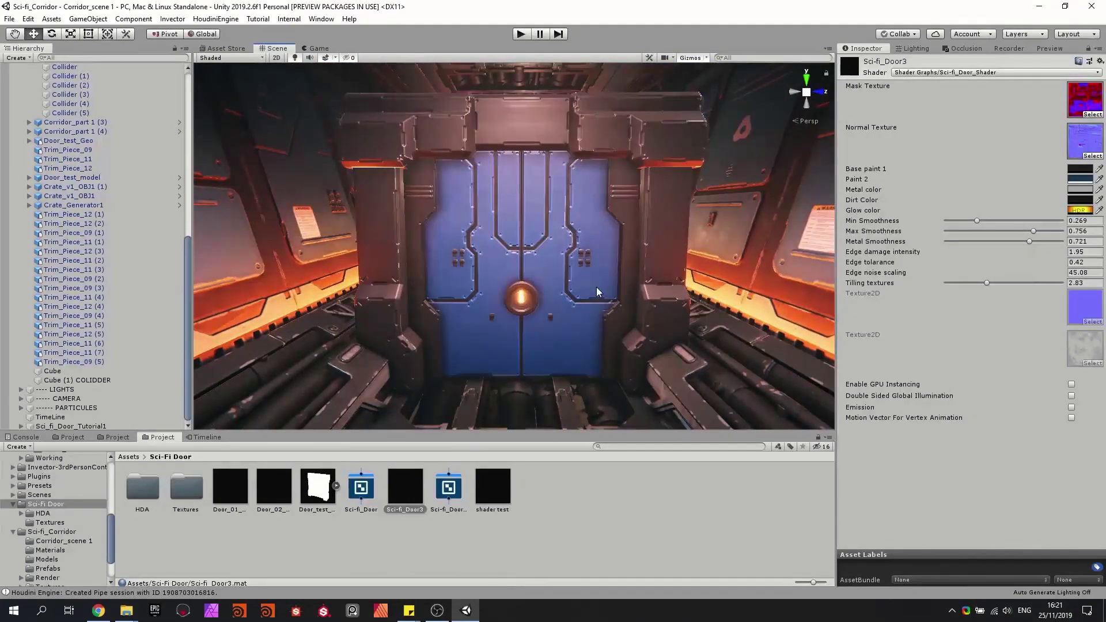
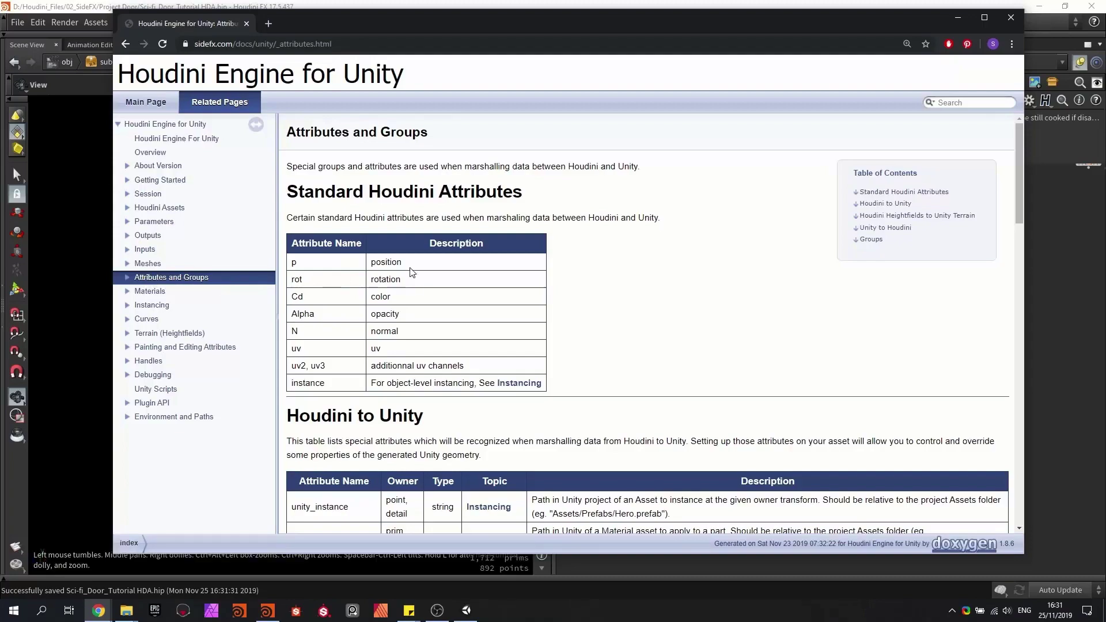
Review the collider group names and the special attribute tables in the Houdini Engine for Unity documentation.
{"action": "scroll", "coordinate": [412, 272], "scroll_direction": "down", "scroll_amount": 10}
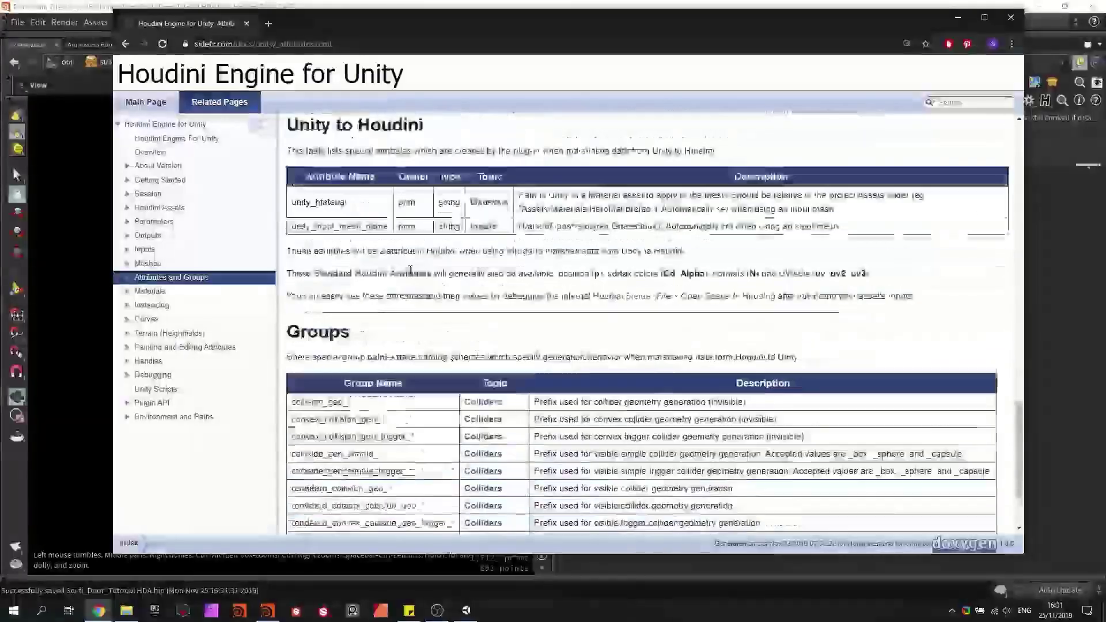
{"action": "scroll", "coordinate": [422, 267], "scroll_direction": "down", "scroll_amount": 3}
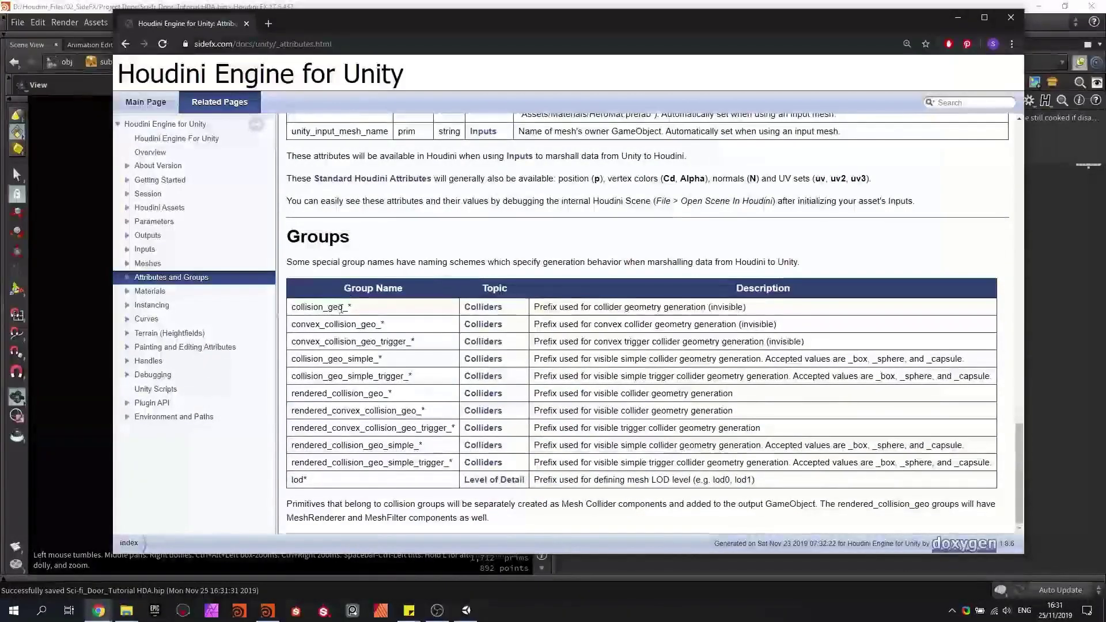
{"action": "left_click_drag", "start_coordinate": [343, 483], "coordinate": [330, 320]}
{"action": "double_click", "coordinate": [332, 324]}
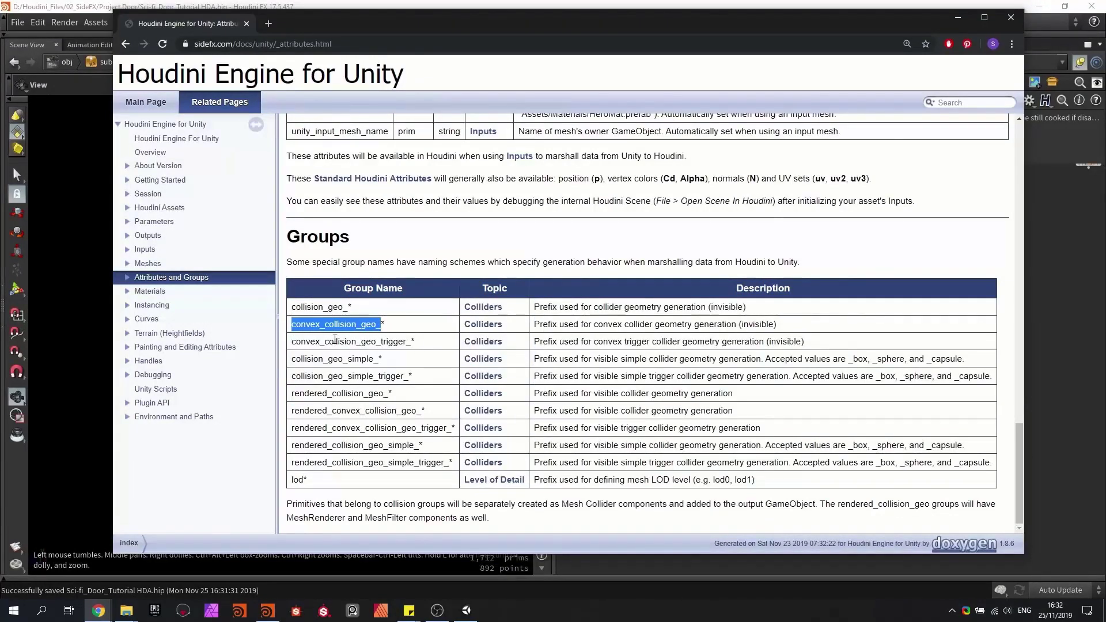
{"action": "left_click", "coordinate": [335, 340]}
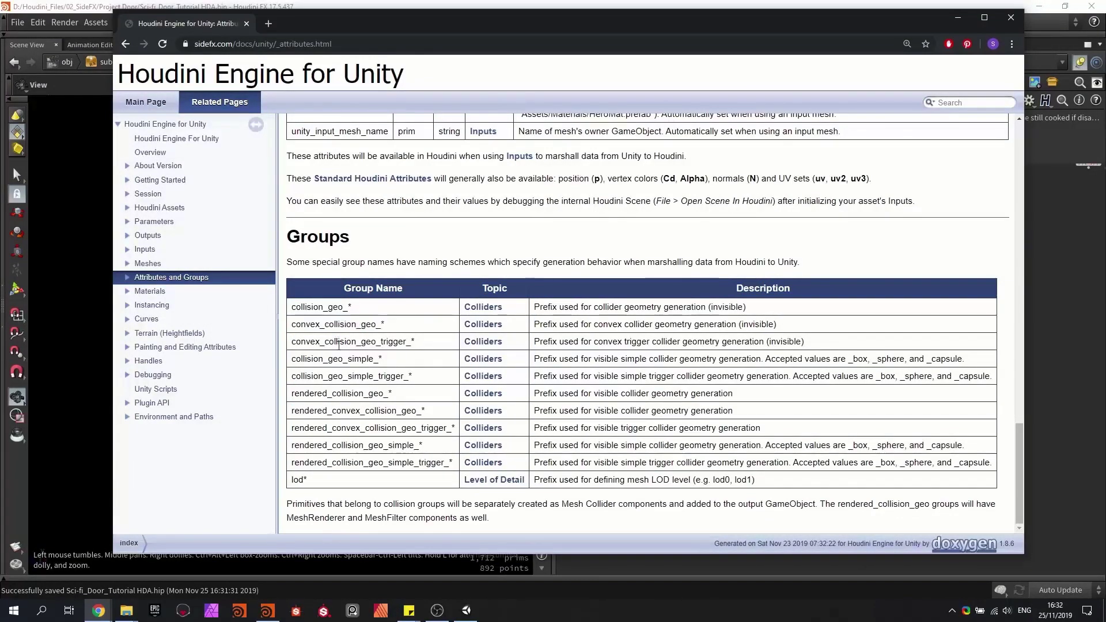
{"action": "scroll", "coordinate": [337, 346], "scroll_direction": "up", "scroll_amount": 3}
{"action": "scroll", "coordinate": [339, 350], "scroll_direction": "up", "scroll_amount": 10}
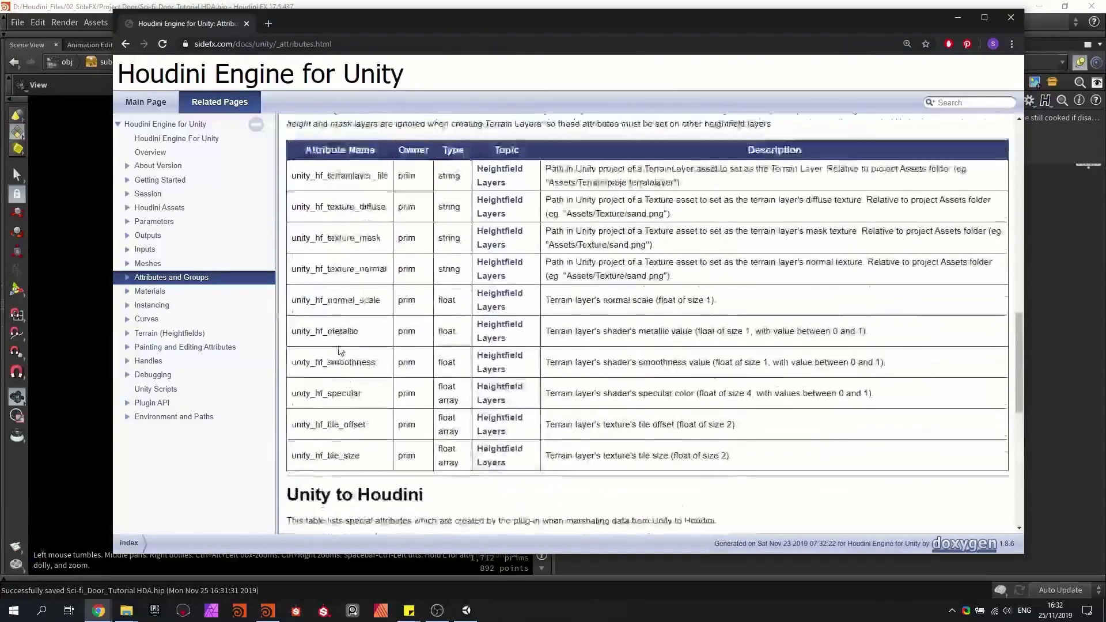
{"action": "scroll", "coordinate": [346, 288], "scroll_direction": "up", "scroll_amount": 5}
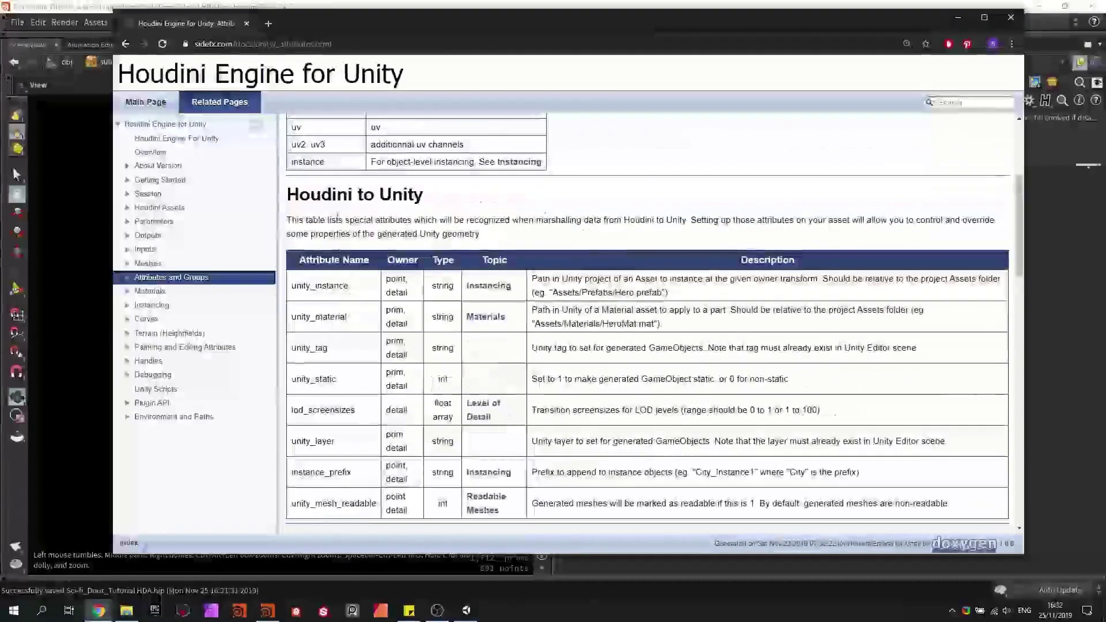
Find the simple collider group prefix and its accepted shape values in the Groups table, and select collision_geo_simple_.
{"action": "scroll", "coordinate": [328, 292], "scroll_direction": "down", "scroll_amount": 1}
{"action": "scroll", "coordinate": [340, 334], "scroll_direction": "down", "scroll_amount": 15}
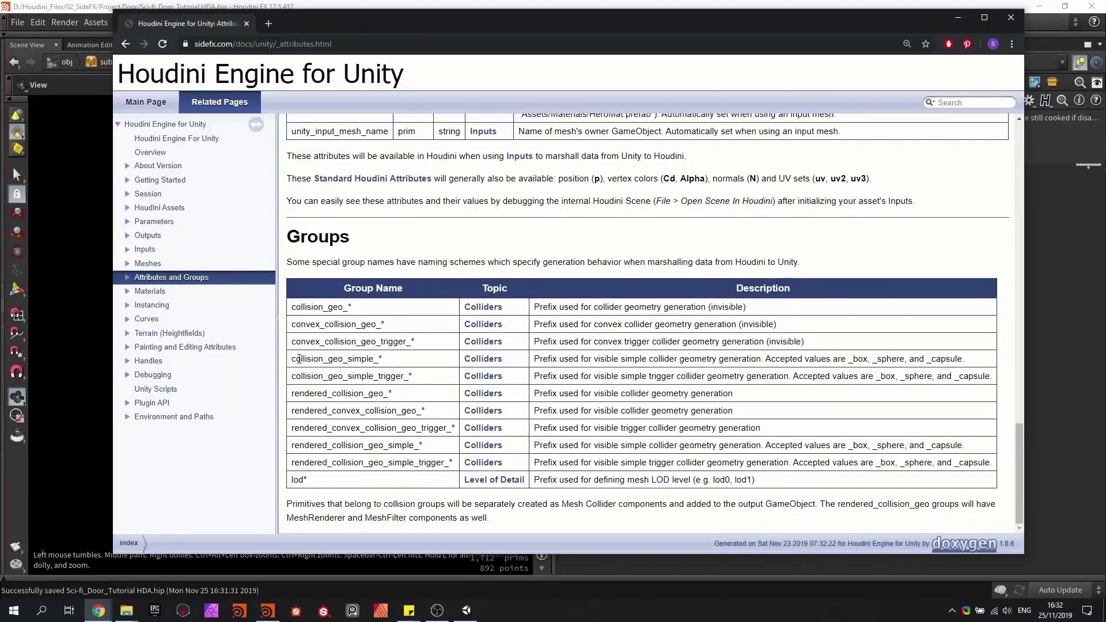
{"action": "left_click_drag", "start_coordinate": [375, 362], "coordinate": [294, 360]}
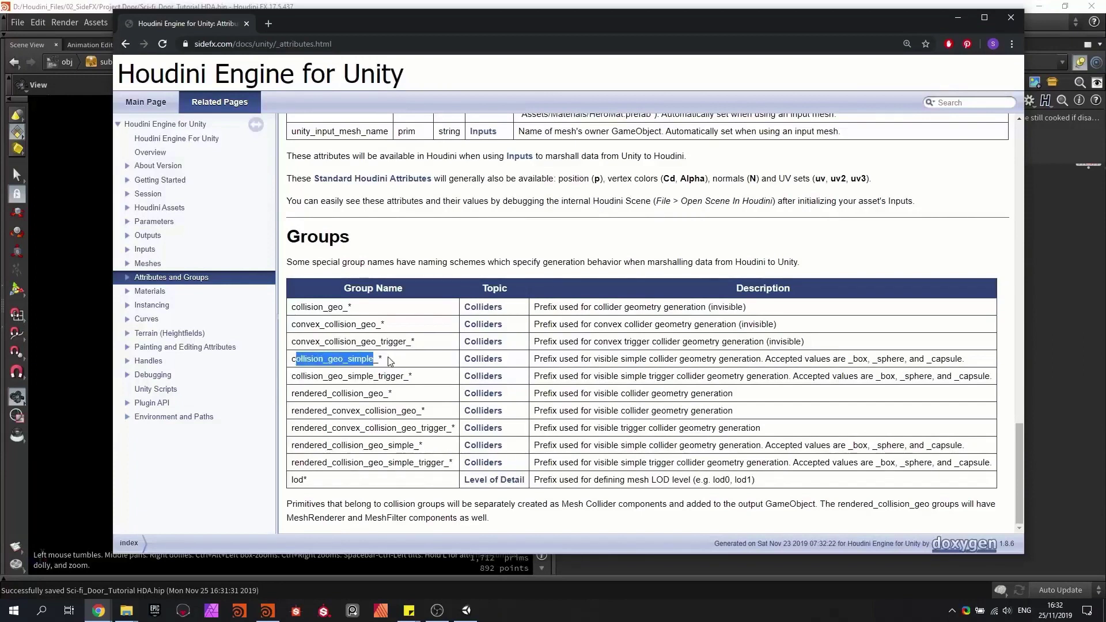
{"action": "double_click", "coordinate": [850, 359]}
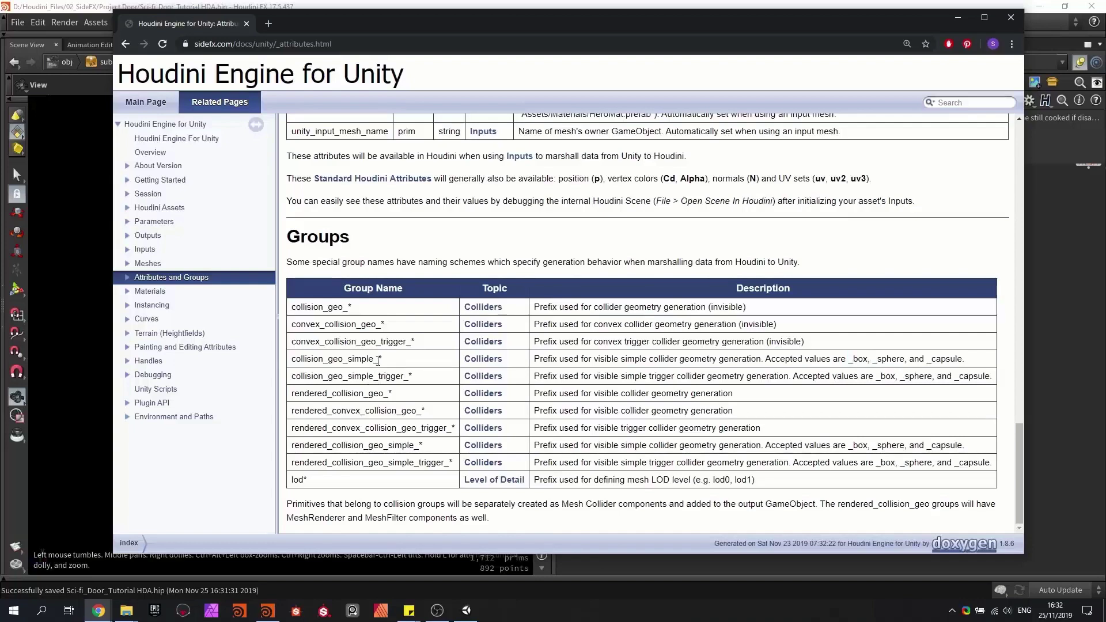
{"action": "left_click_drag", "start_coordinate": [378, 361], "coordinate": [292, 361]}
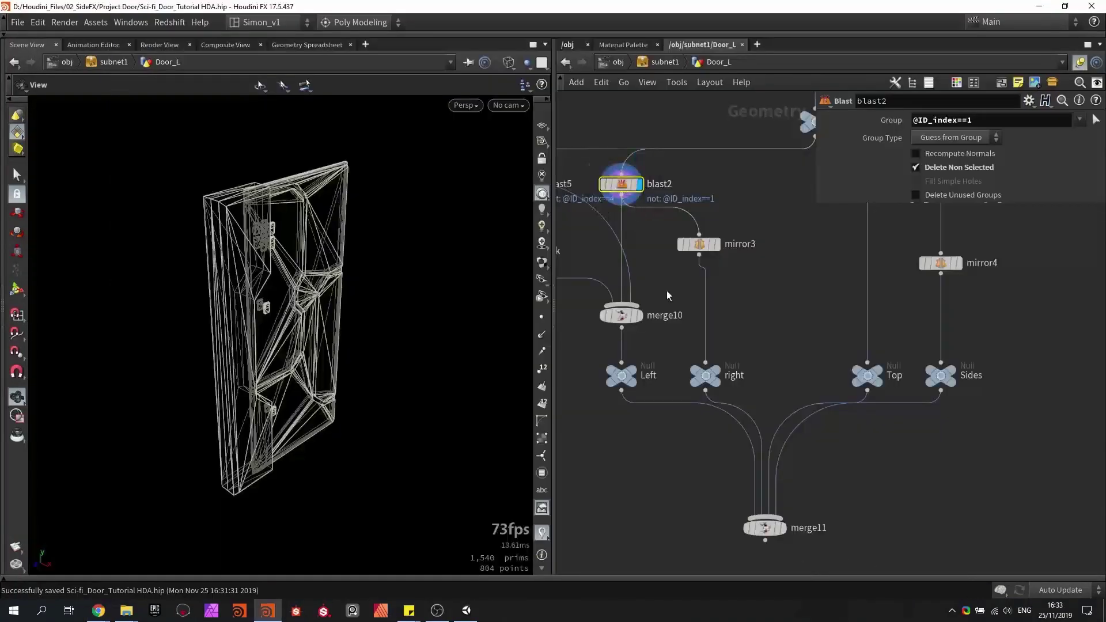
In Houdini, move the nodes below the blast nodes down to make room in the Door_L network.
{"action": "scroll", "coordinate": [669, 303], "scroll_direction": "down", "scroll_amount": 4}
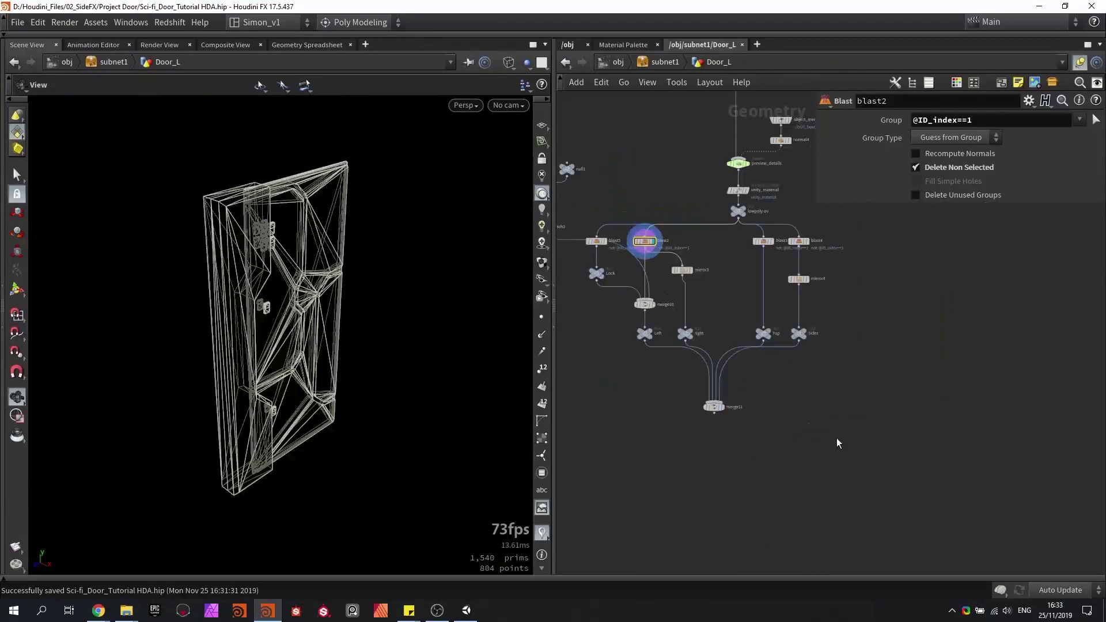
{"action": "left_click_drag", "start_coordinate": [838, 443], "coordinate": [587, 259]}
{"action": "left_click_drag", "start_coordinate": [684, 272], "coordinate": [682, 314]}
{"action": "scroll", "coordinate": [663, 281], "scroll_direction": "up", "scroll_amount": 3}
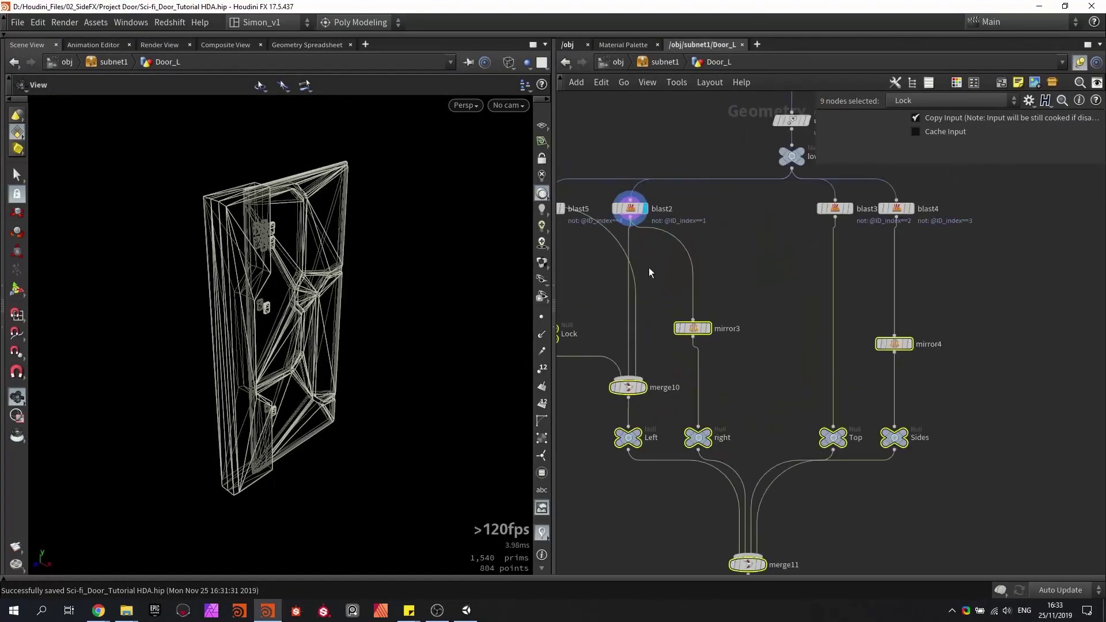
Insert a Group Create node directly after blast2 and view the door panel shaded.
{"action": "key", "text": "Tab"}
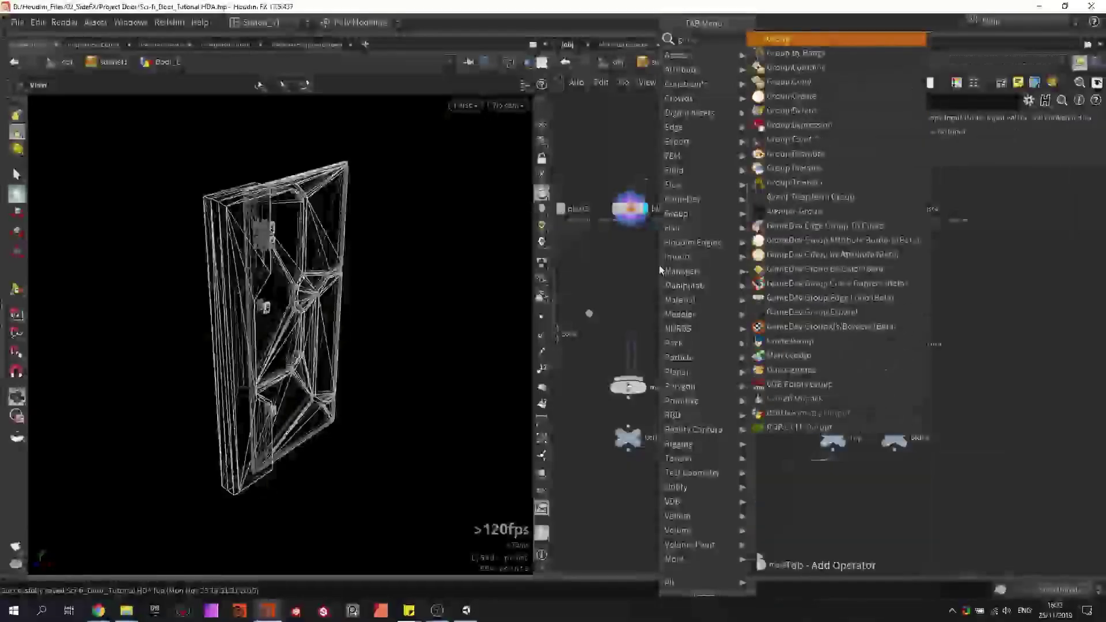
{"action": "key", "text": "Return"}
{"action": "left_click", "coordinate": [660, 265]}
{"action": "scroll", "coordinate": [660, 265], "scroll_direction": "up", "scroll_amount": 3}
{"action": "left_click_drag", "start_coordinate": [660, 265], "coordinate": [617, 256]}
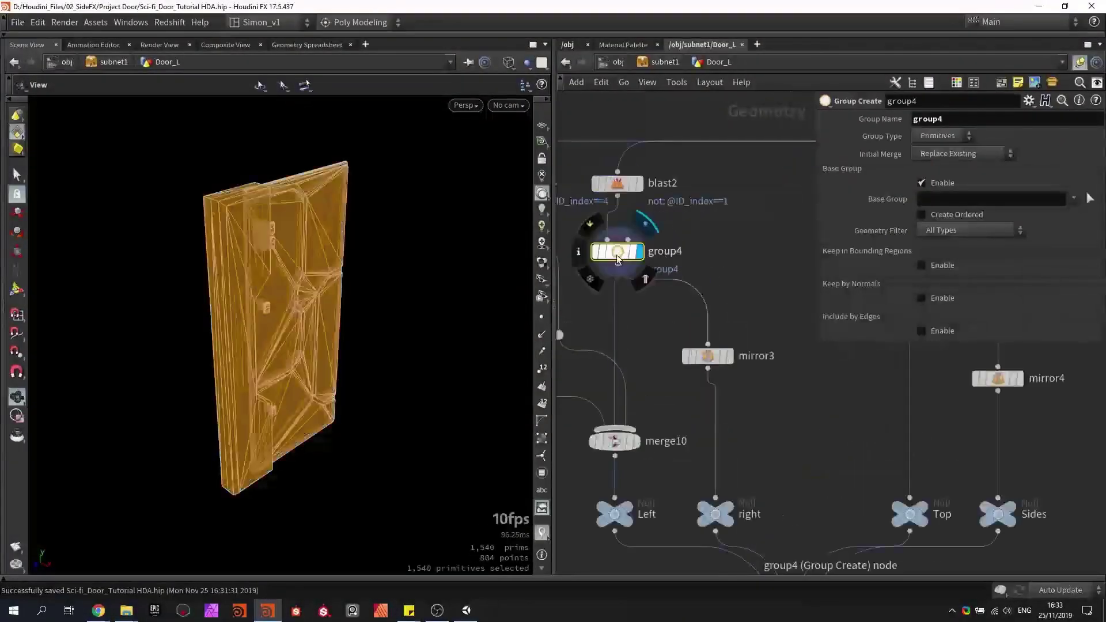
{"action": "key", "text": "shift+w"}
{"action": "left_click_drag", "start_coordinate": [417, 338], "coordinate": [424, 318]}
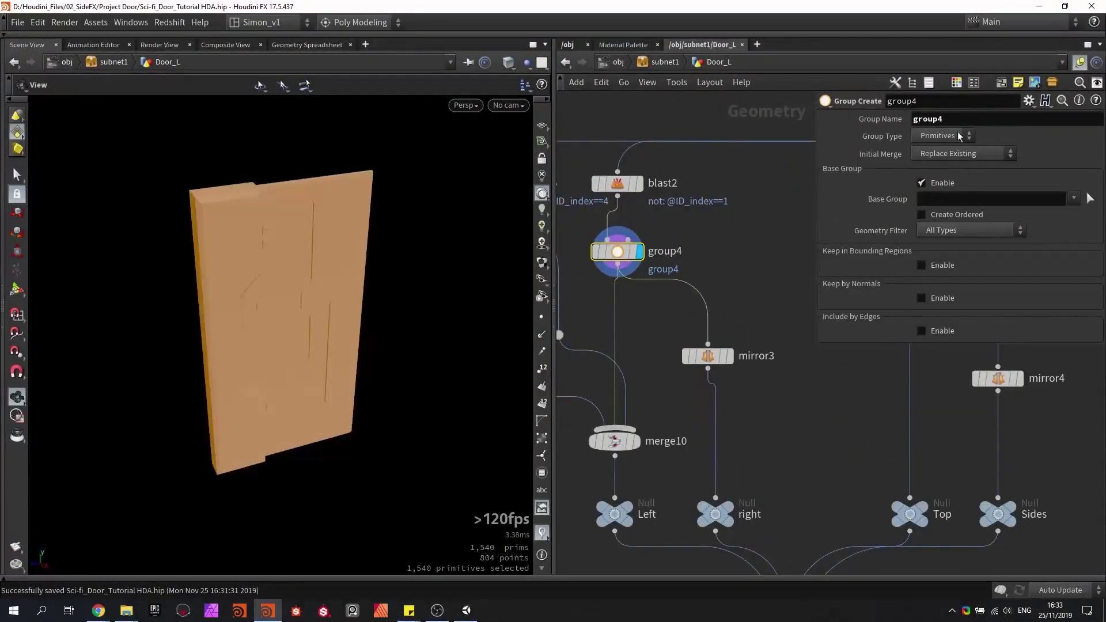
Set the new group's name to collision_geo_simple_box.
{"action": "left_click_drag", "start_coordinate": [928, 118], "coordinate": [963, 118]}
{"action": "type", "text": "collision_geo_simple_"}
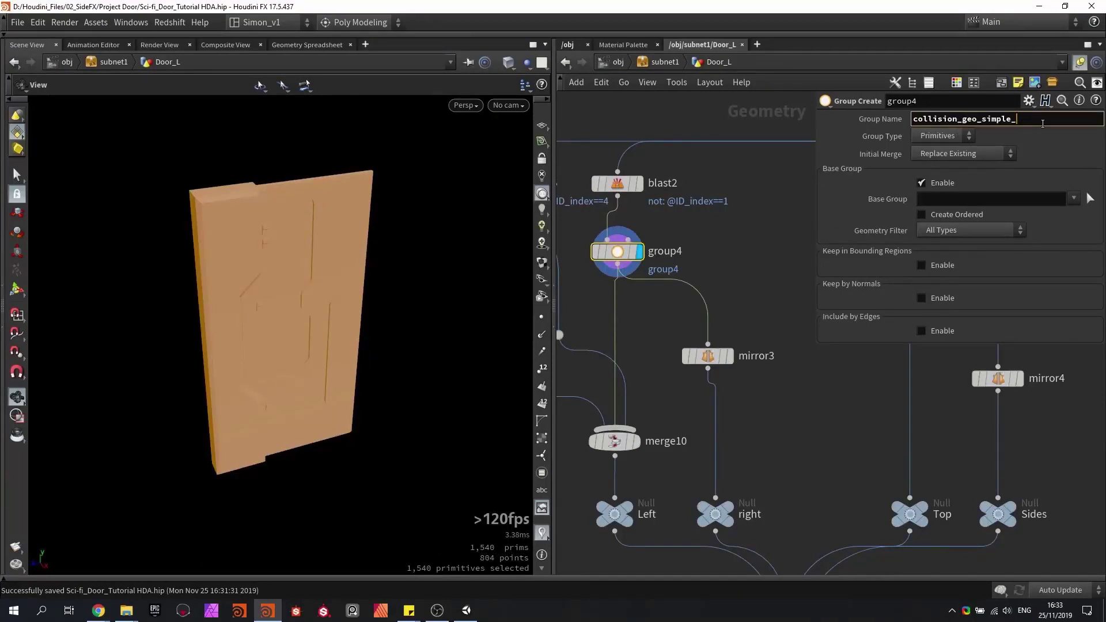
{"action": "type", "text": "box"}
{"action": "key", "text": "Return"}
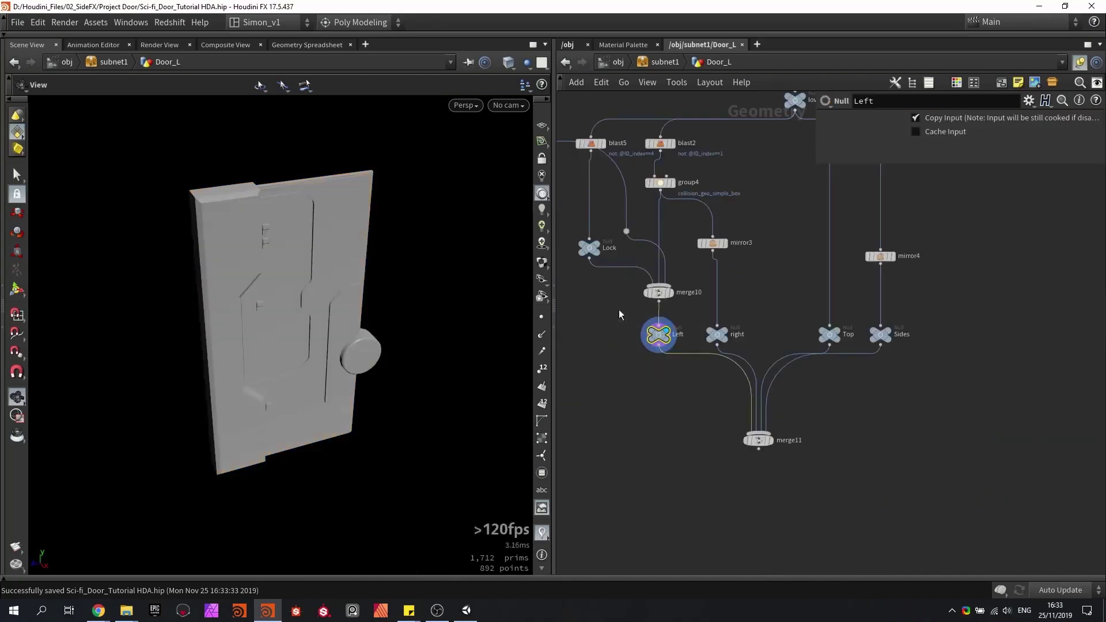
Save the sci-fi door digital asset so it includes the collision group.
{"action": "left_click", "coordinate": [96, 22]}
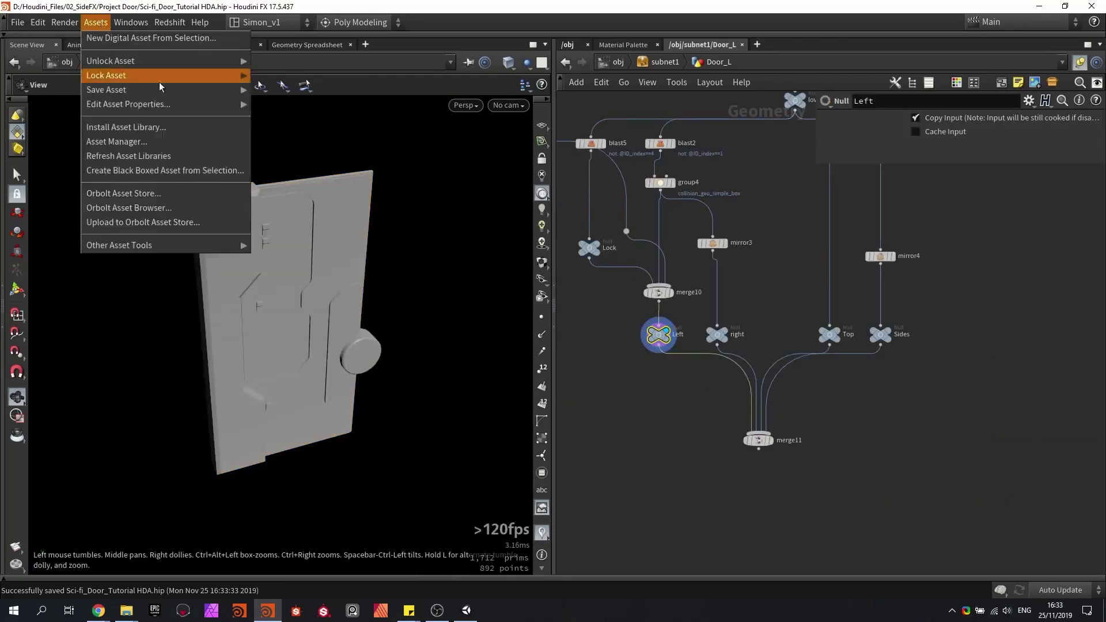
{"action": "mouse_move", "coordinate": [173, 76]}
{"action": "left_click", "coordinate": [277, 90]}
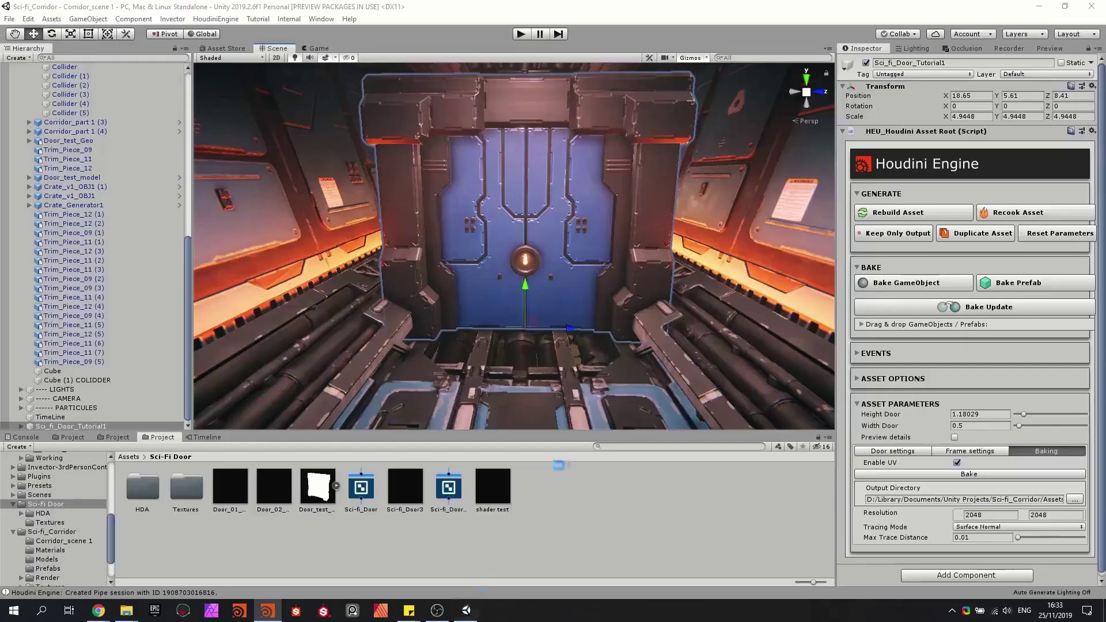
Rebuild the Sci_fi_Door_Tutorial1 asset in Unity and inspect the doorway and its colliders.
{"action": "left_click", "coordinate": [899, 214]}
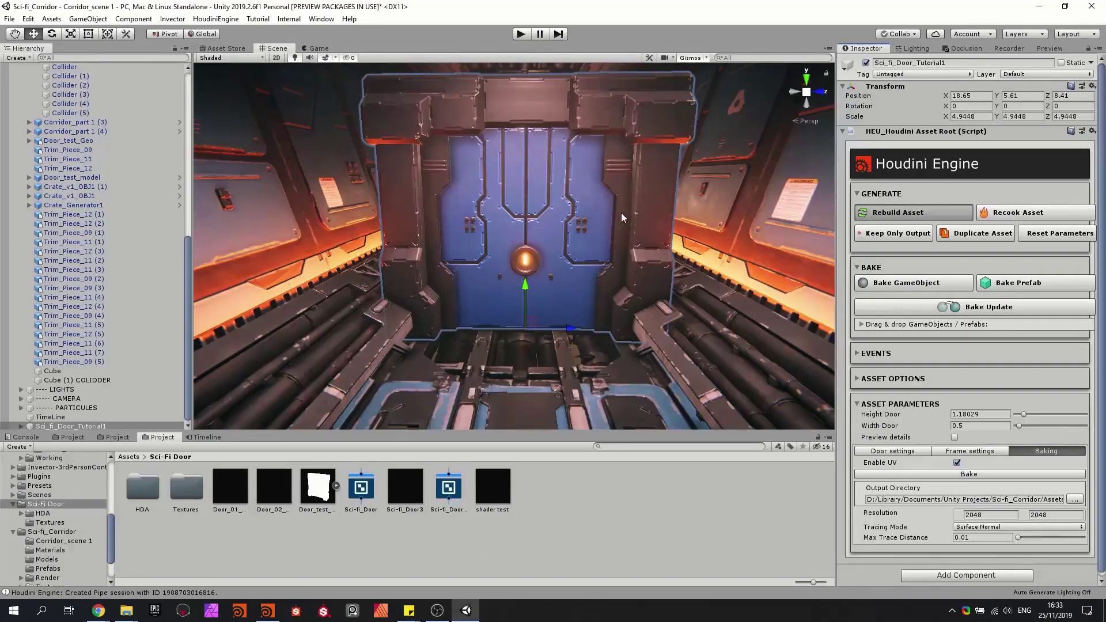
{"action": "right_click_drag", "start_coordinate": [618, 210], "coordinate": [526, 287]}
{"action": "key", "text": "w"}
{"action": "scroll", "coordinate": [526, 286], "scroll_direction": "down", "scroll_amount": 3}
{"action": "key", "text": "w"}
{"action": "right_click_drag", "start_coordinate": [620, 203], "coordinate": [593, 190]}
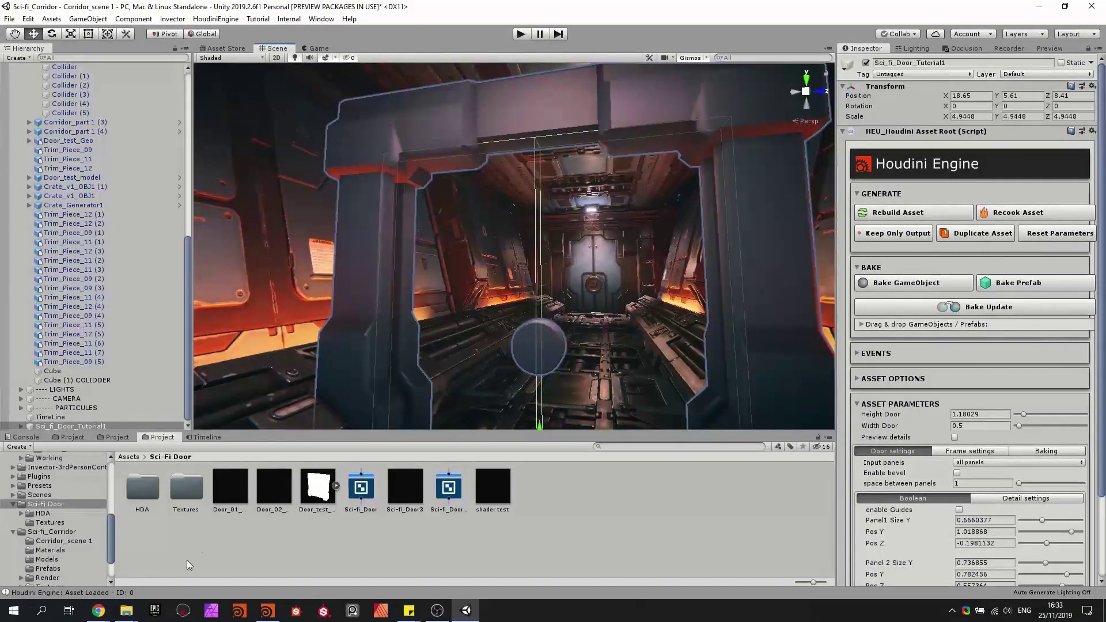
Look up the visible simple collider prefix in the documentation, rename the blast2 group to rendered_collision_geo_simple_box in Houdini and save the scene.
{"action": "left_click", "coordinate": [98, 611]}
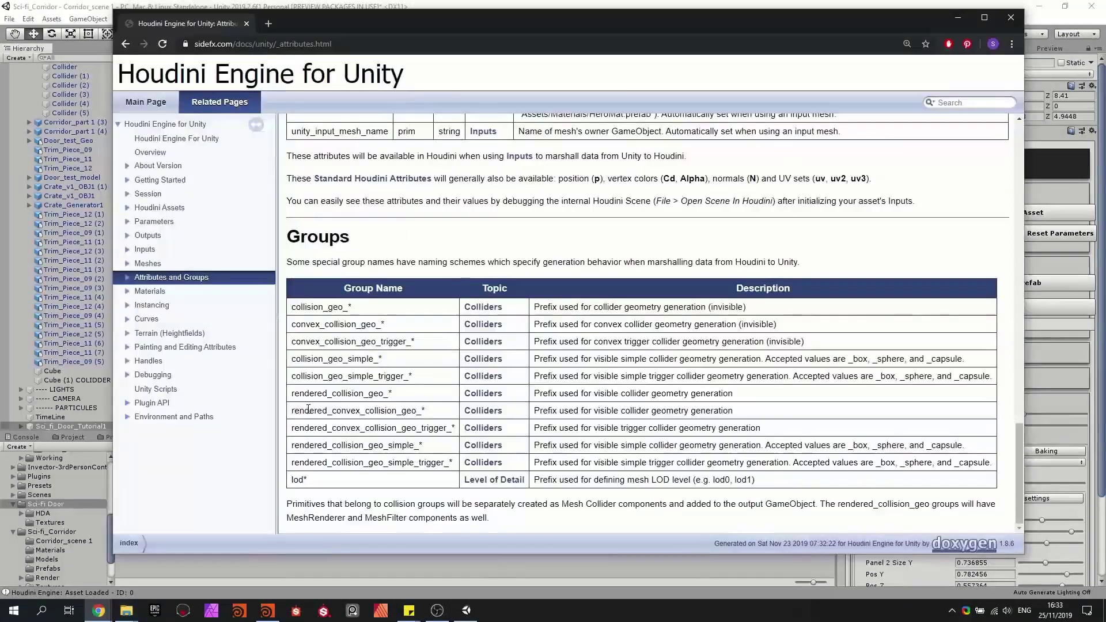
{"action": "double_click", "coordinate": [308, 410]}
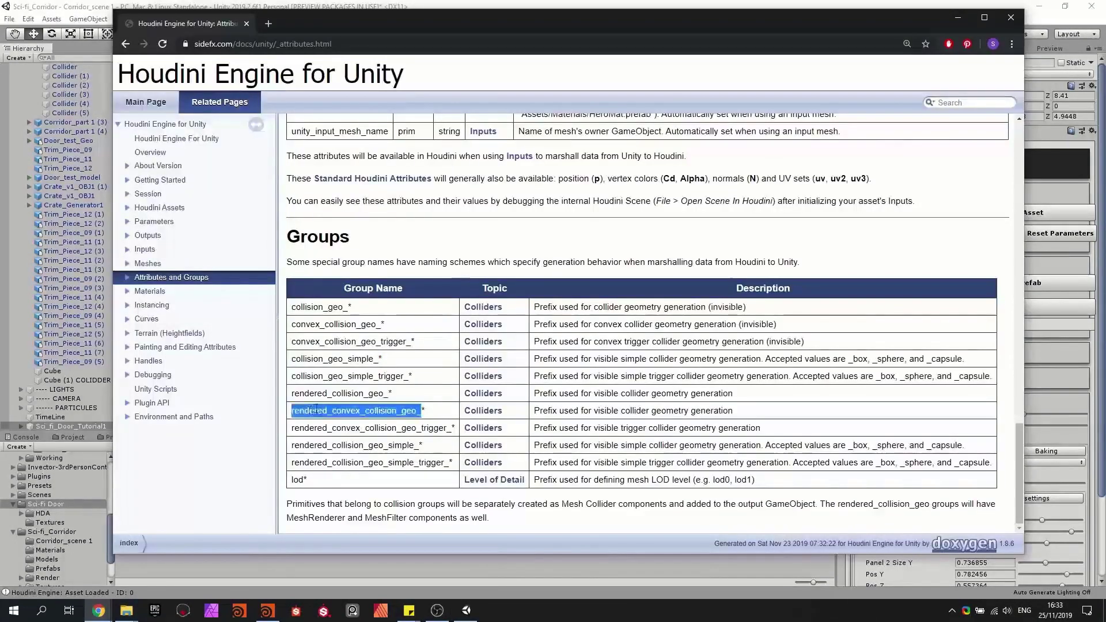
{"action": "left_click", "coordinate": [335, 443]}
{"action": "left_click_drag", "start_coordinate": [333, 445], "coordinate": [284, 442]}
{"action": "left_click", "coordinate": [333, 450]}
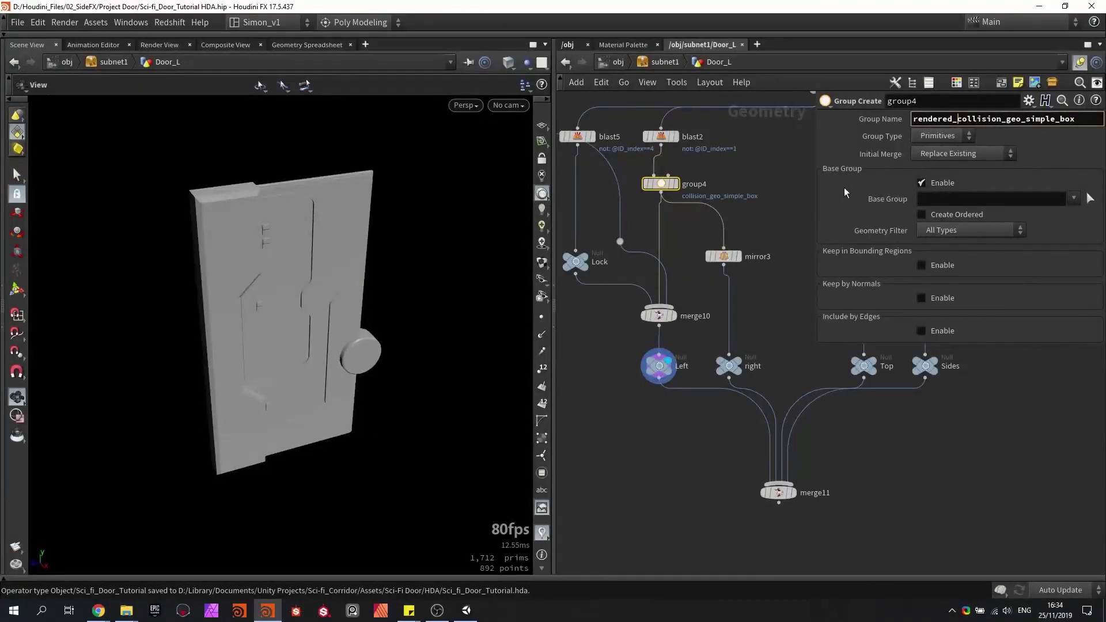
{"action": "key", "text": "ctrl+s"}
Try wiring the separate box's group node into merge10 and view the box together with the left door.
{"action": "scroll", "coordinate": [611, 200], "scroll_direction": "up", "scroll_amount": 2}
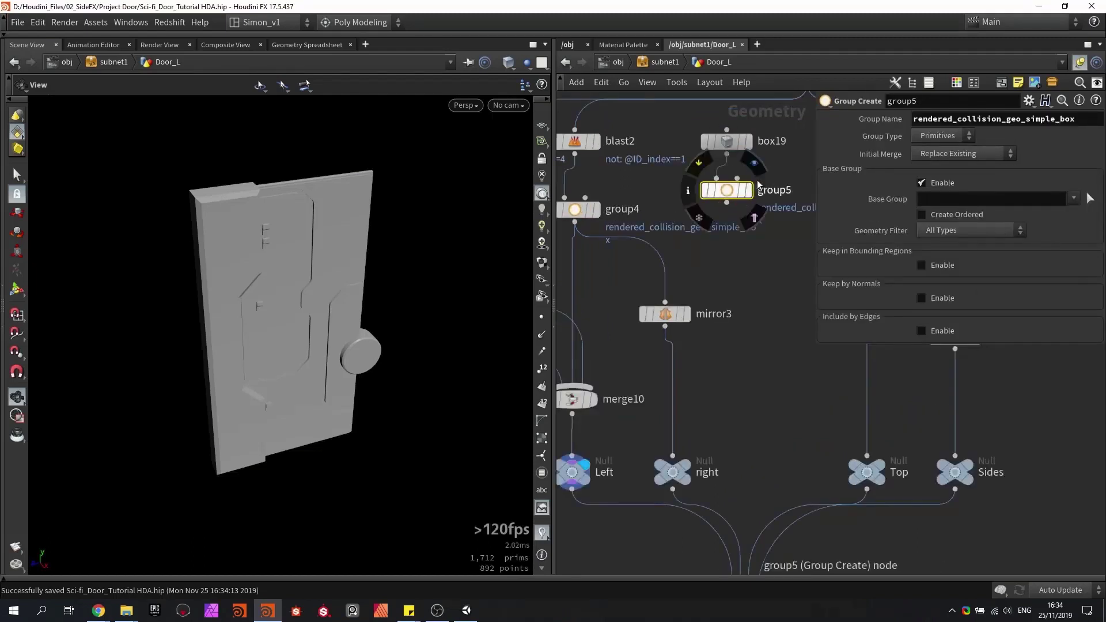
{"action": "scroll", "coordinate": [739, 194], "scroll_direction": "down", "scroll_amount": 2}
{"action": "left_click_drag", "start_coordinate": [732, 199], "coordinate": [633, 331]}
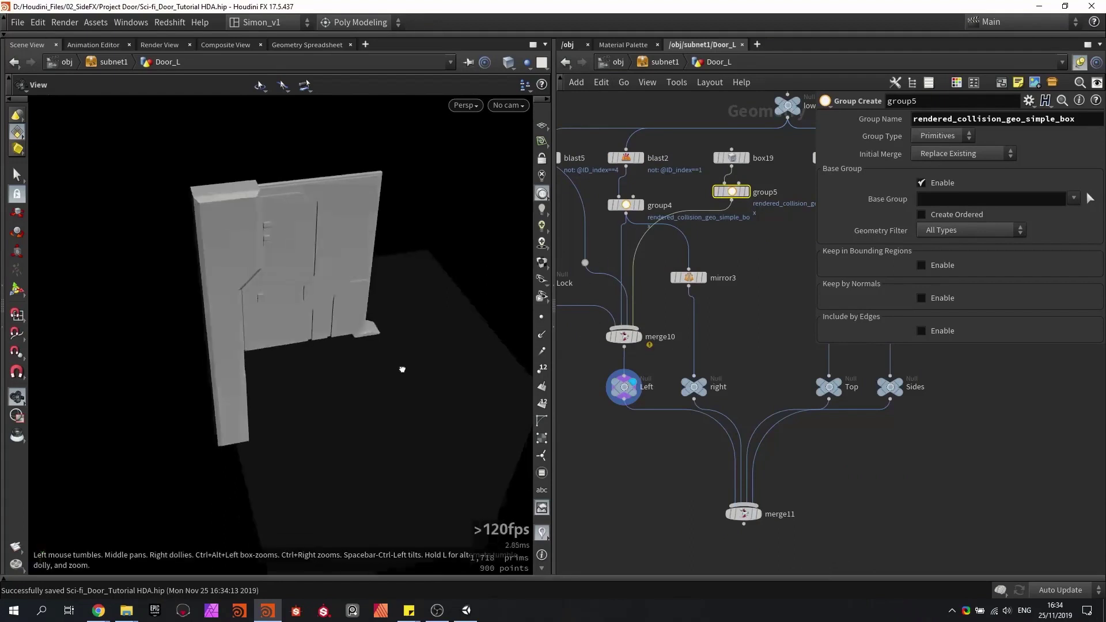
{"action": "left_click_drag", "start_coordinate": [400, 371], "coordinate": [365, 346]}
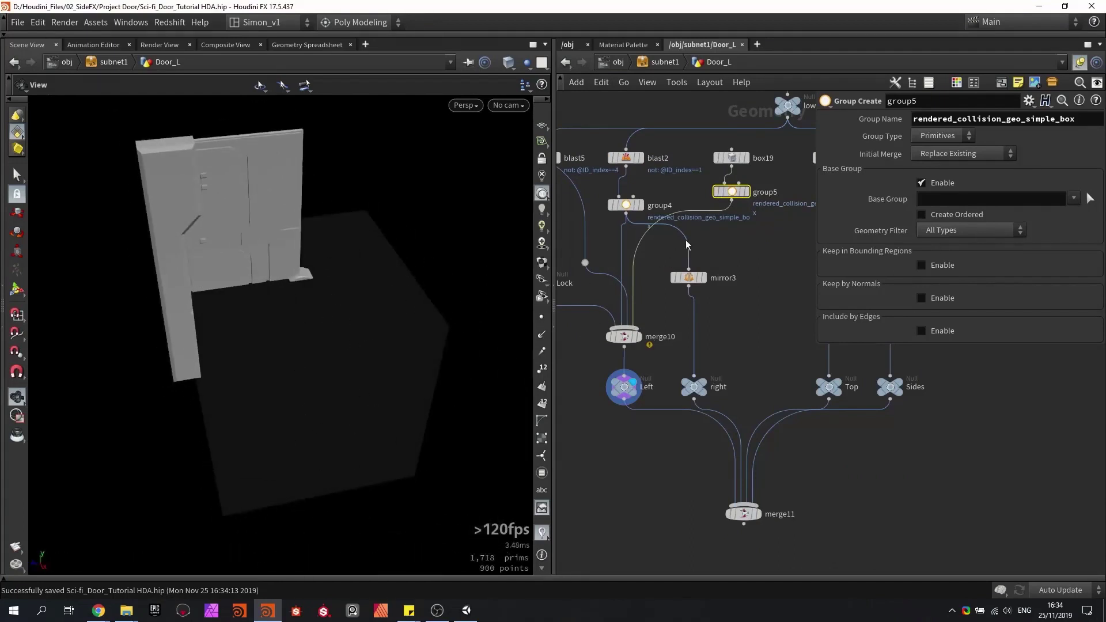
Switch to Unity, rebuild the door asset, inspect the panels with their colliders, and apply the Sci-fi_Door3 material to the door.
{"action": "key", "text": "alt+Tab"}
{"action": "left_click_drag", "start_coordinate": [445, 188], "coordinate": [493, 229], "text": "alt"}
{"action": "left_click", "coordinate": [886, 218]}
{"action": "scroll", "coordinate": [524, 204], "scroll_direction": "down", "scroll_amount": 3}
{"action": "scroll", "coordinate": [507, 167], "scroll_direction": "up", "scroll_amount": 3}
{"action": "left_click_drag", "start_coordinate": [509, 154], "coordinate": [562, 141], "text": "alt"}
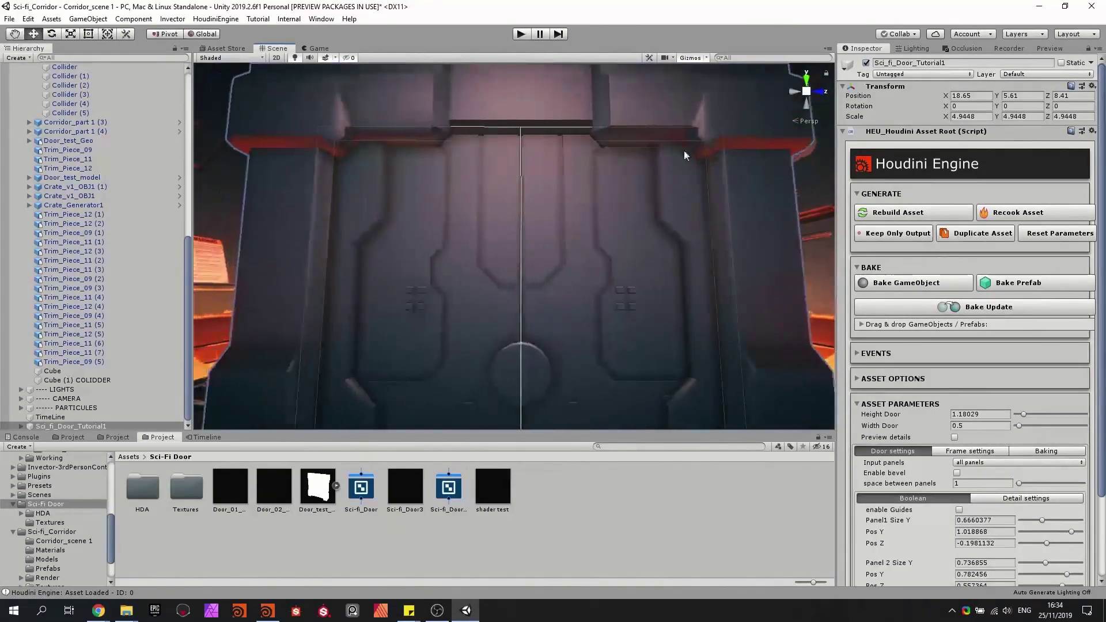
{"action": "scroll", "coordinate": [660, 237], "scroll_direction": "down", "scroll_amount": 5}
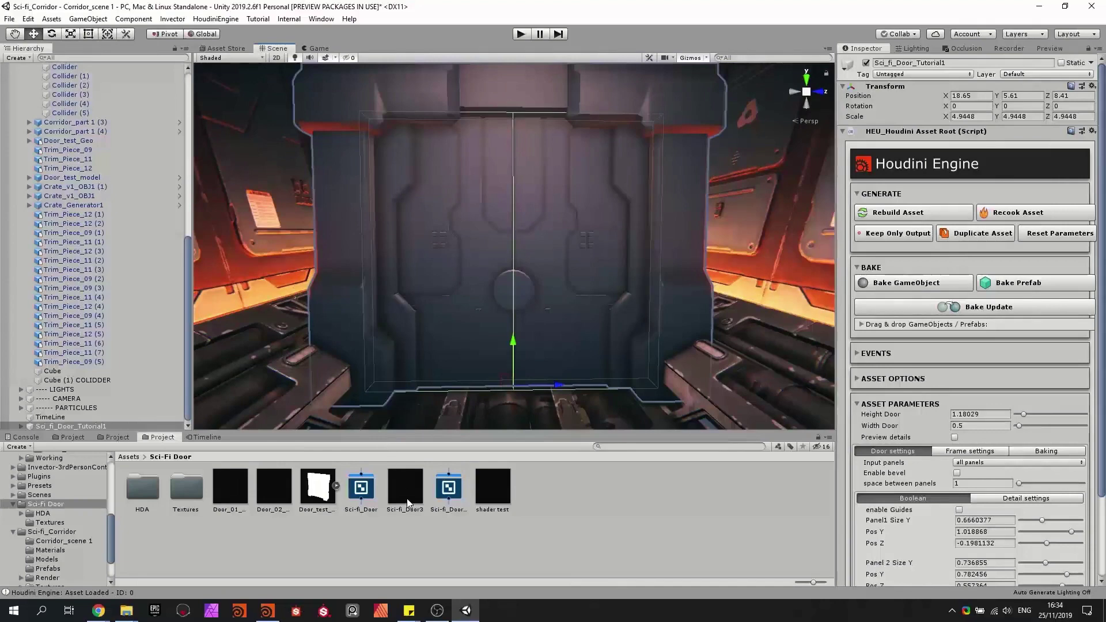
{"action": "left_click_drag", "start_coordinate": [407, 499], "coordinate": [444, 298]}
In Houdini, duplicate the rendered_collision_geo_simple_box group node and insert the copy between blast3 and the Top null, displaying its geometry.
{"action": "scroll", "coordinate": [380, 208], "scroll_direction": "up", "scroll_amount": 2}
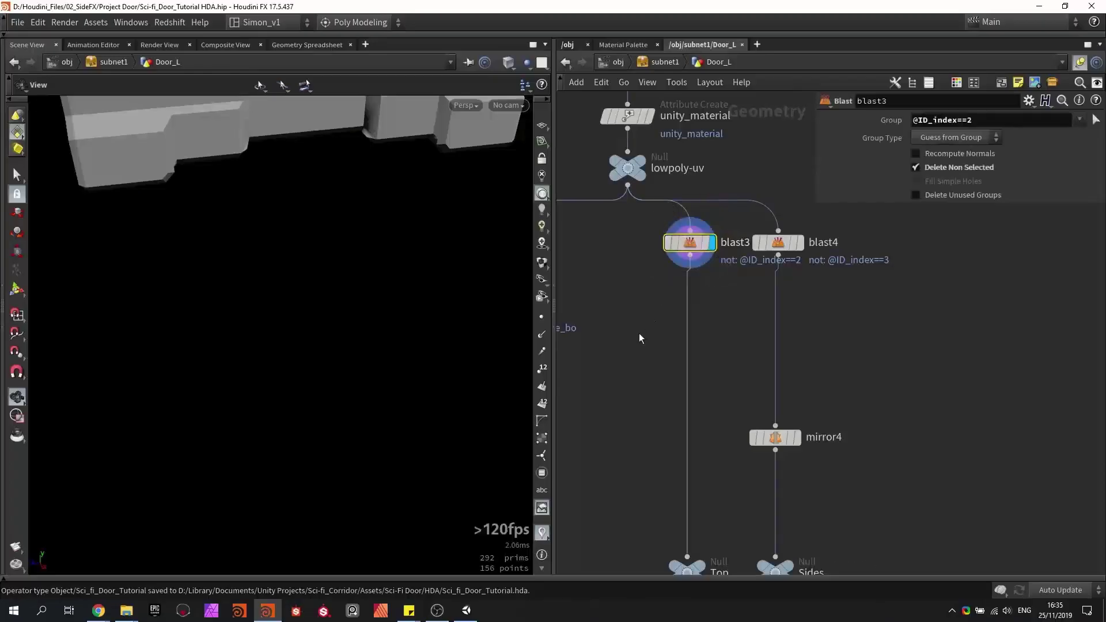
{"action": "left_click", "coordinate": [644, 268]}
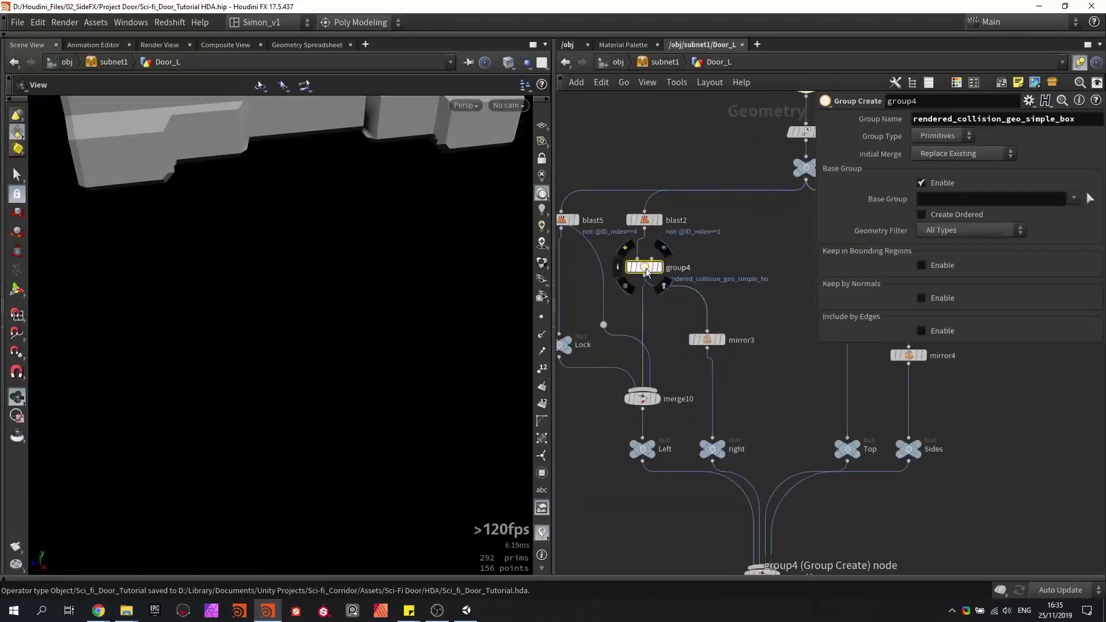
{"action": "key", "text": "ctrl+c"}
{"action": "middle_click_drag", "start_coordinate": [713, 243], "coordinate": [635, 270]}
{"action": "key", "text": "ctrl+v"}
{"action": "scroll", "coordinate": [693, 292], "scroll_direction": "up", "scroll_amount": 2}
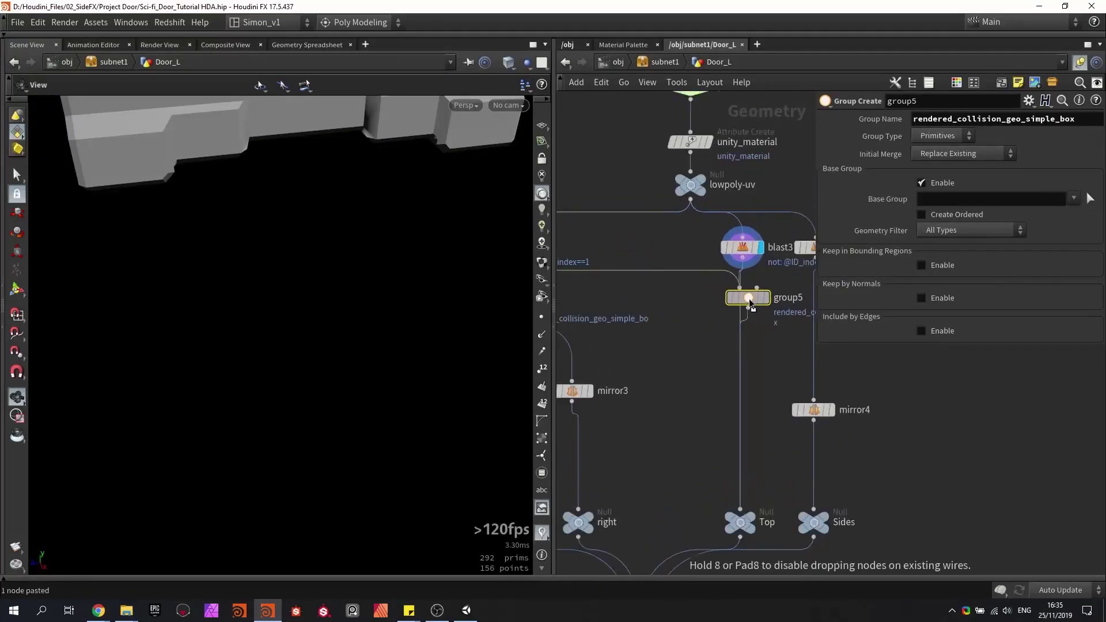
{"action": "left_click", "coordinate": [744, 299]}
{"action": "left_click", "coordinate": [762, 298]}
{"action": "key", "text": "g"}
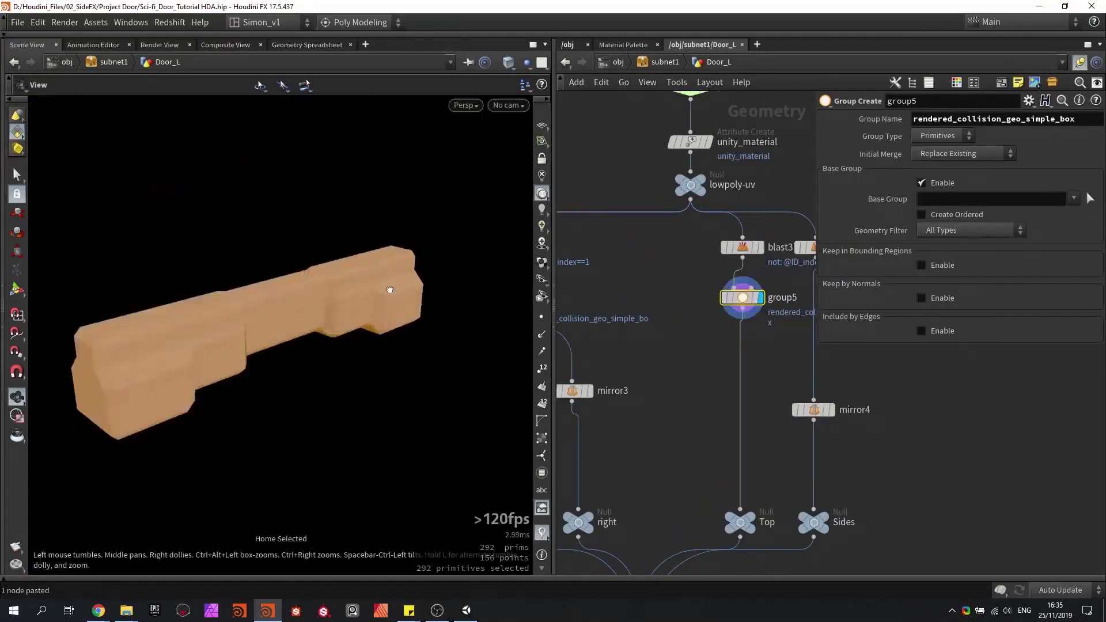
Insert another copy of the collision group node between blast4 and mirror4, and display the side frame geometry.
{"action": "middle_click_drag", "start_coordinate": [639, 327], "coordinate": [561, 286]}
{"action": "scroll", "coordinate": [656, 277], "scroll_direction": "up", "scroll_amount": 2}
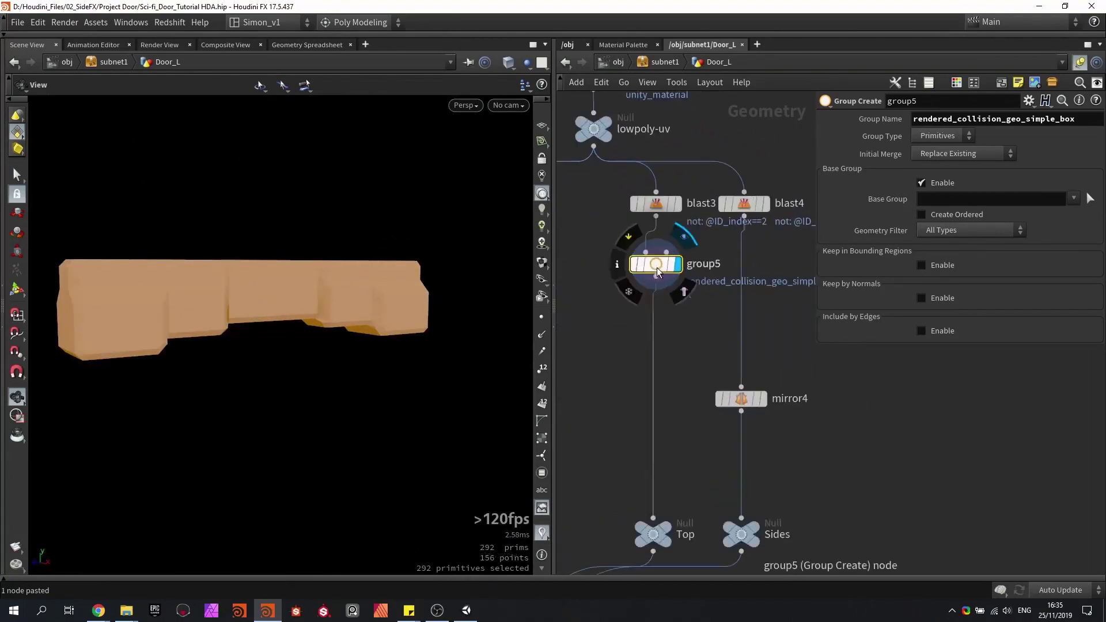
{"action": "middle_click_drag", "start_coordinate": [348, 345], "coordinate": [415, 227]}
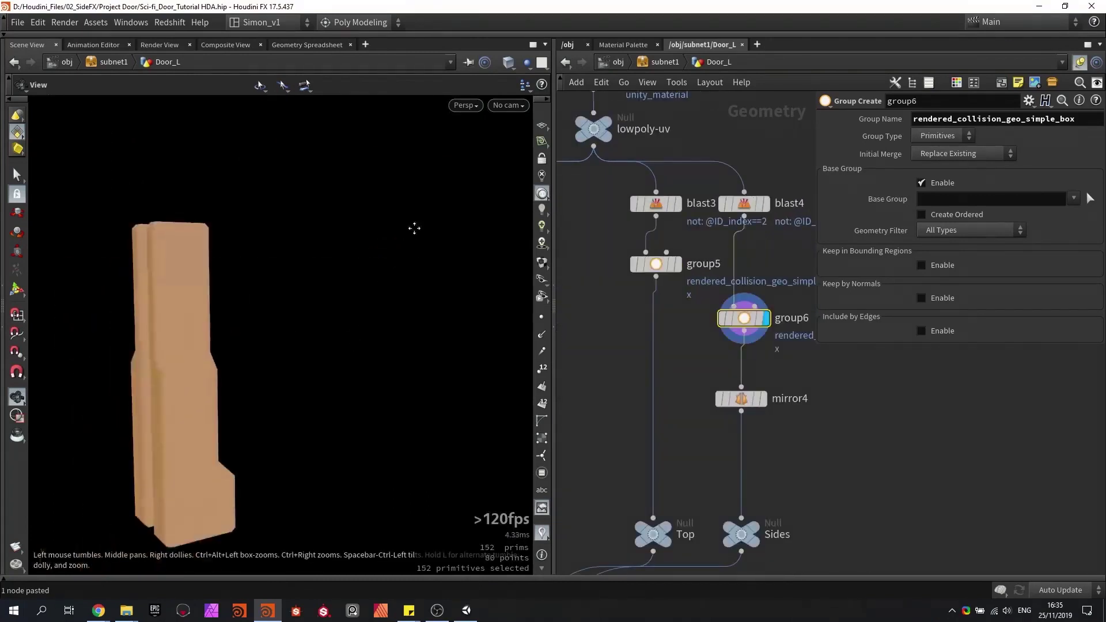
Save the scene and the Sci fi Door Tutorial asset, and inspect the door in Unity.
{"action": "key", "text": "g"}
{"action": "key", "text": "ctrl+s"}
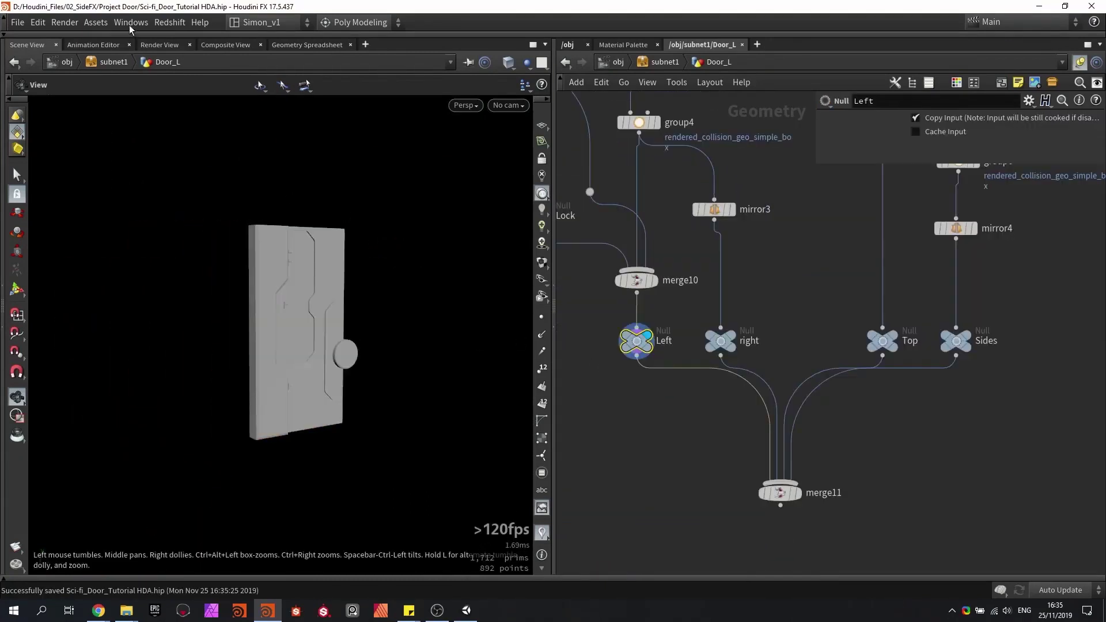
{"action": "left_click", "coordinate": [96, 22]}
{"action": "mouse_move", "coordinate": [173, 90]}
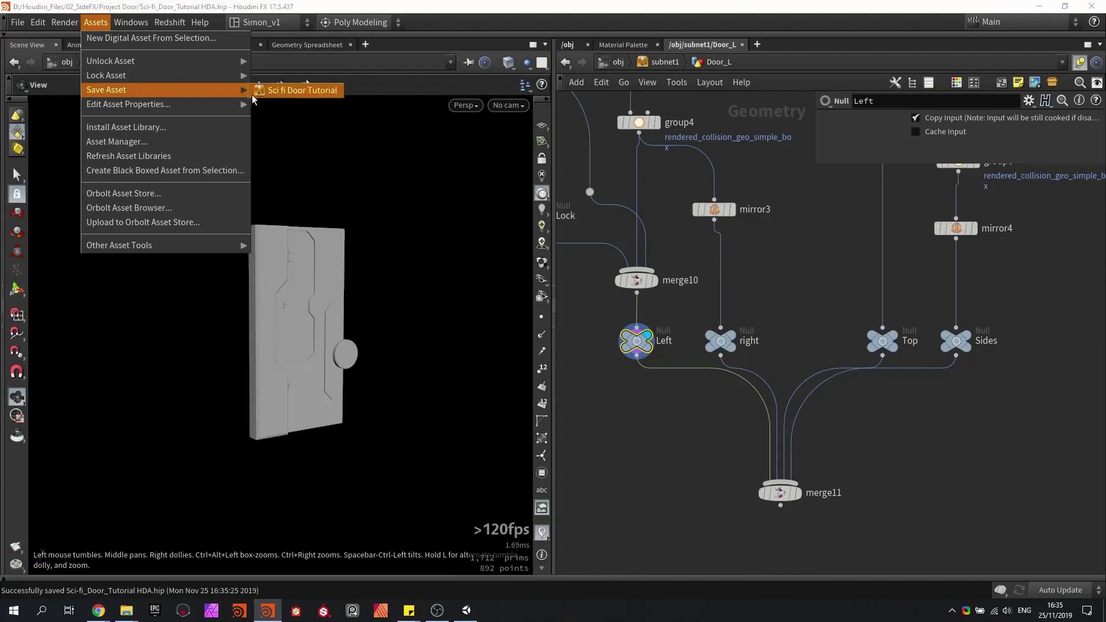
{"action": "left_click", "coordinate": [288, 90]}
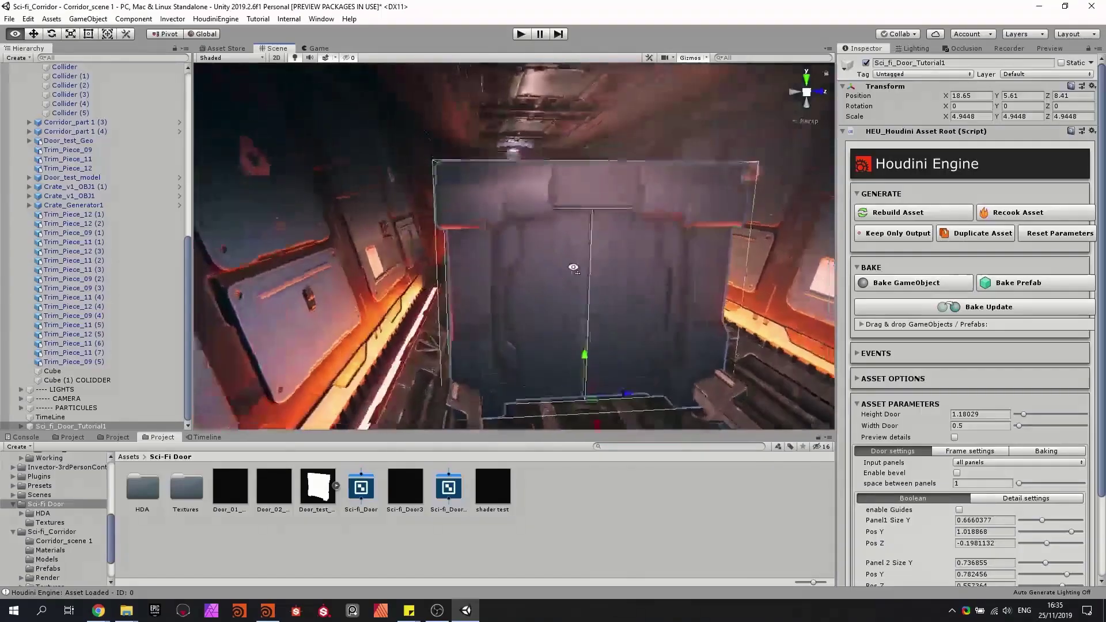
{"action": "right_click_drag", "start_coordinate": [573, 267], "coordinate": [606, 206]}
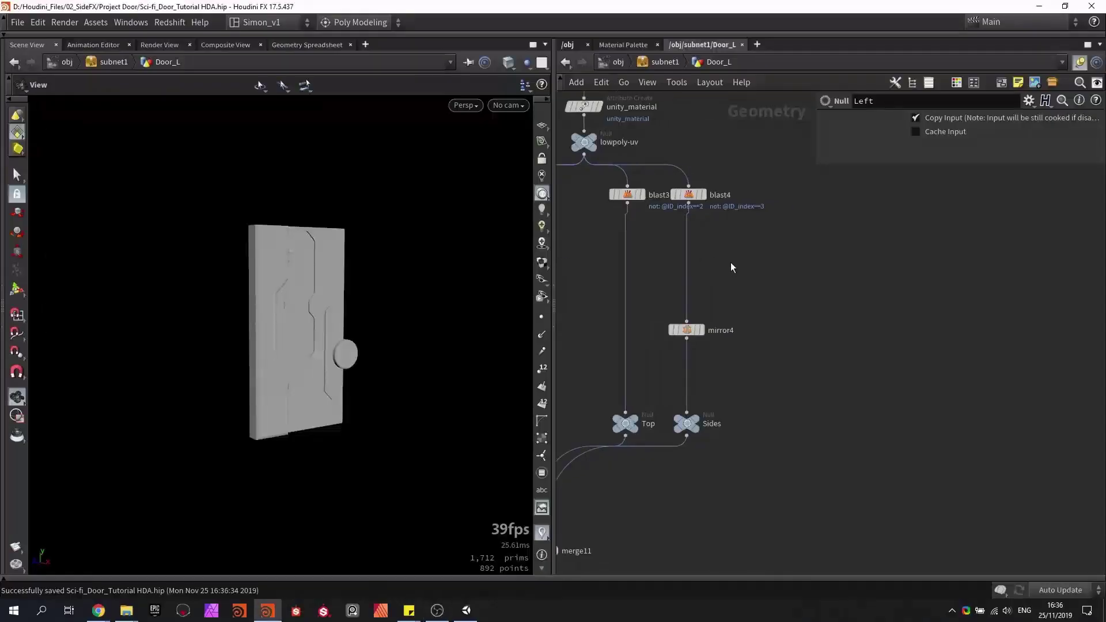
In Houdini's Door_L network, add a Bound node fed by blast3 and display the box around the top frame piece.
{"action": "middle_click_drag", "start_coordinate": [730, 262], "coordinate": [677, 253]}
{"action": "left_click_drag", "start_coordinate": [660, 206], "coordinate": [657, 230]}
{"action": "left_click", "coordinate": [662, 224]}
{"action": "left_click", "coordinate": [644, 223]}
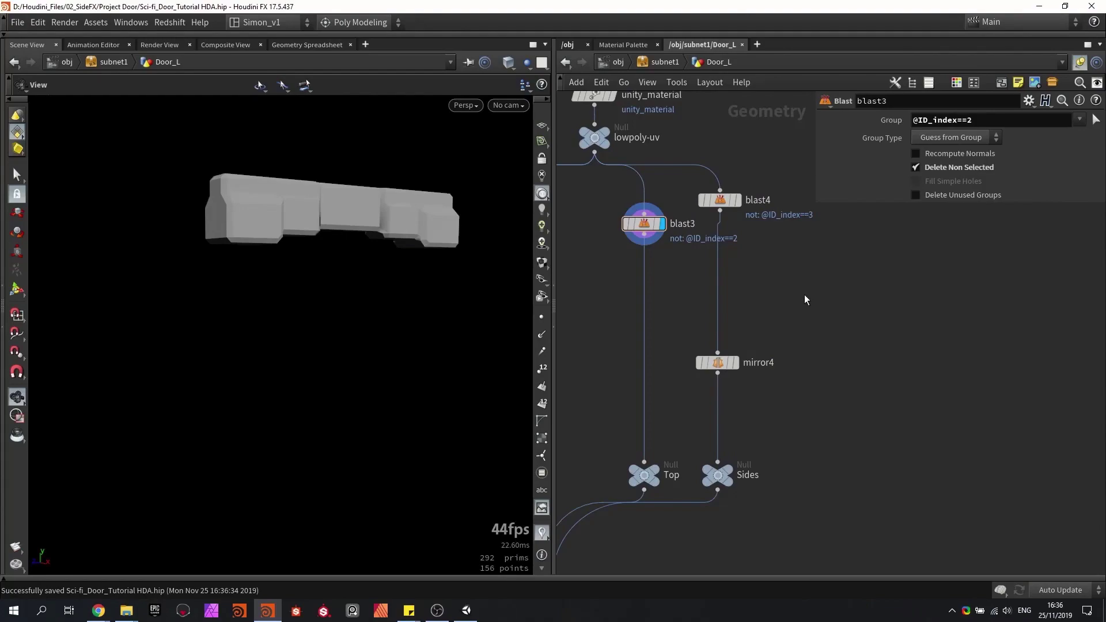
{"action": "key", "text": "Tab"}
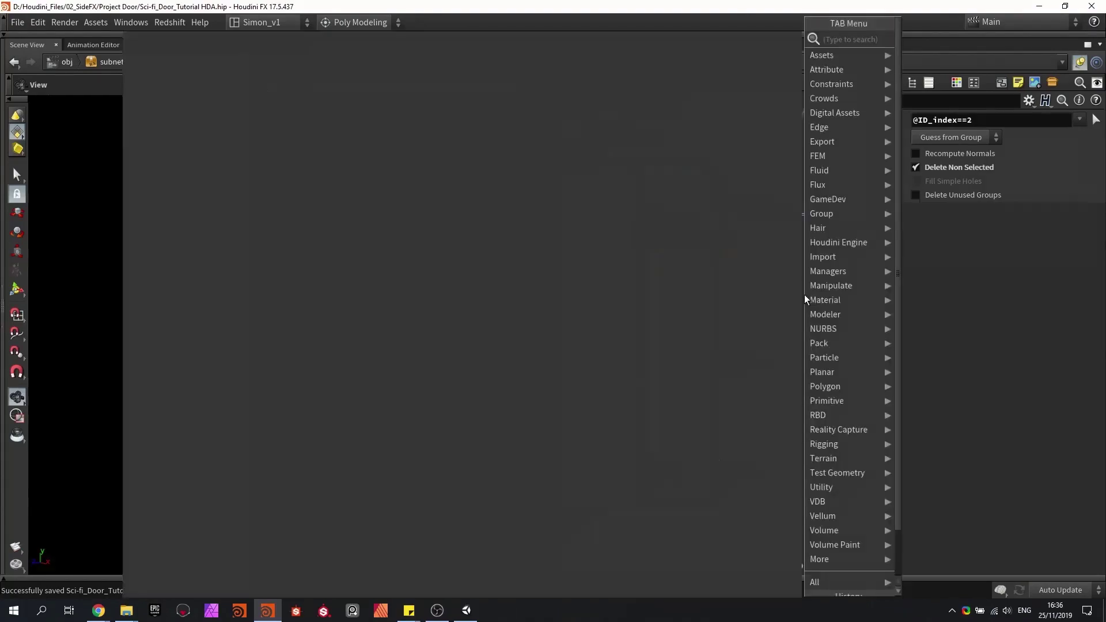
{"action": "type", "text": "mirror"}
{"action": "key", "text": "Return"}
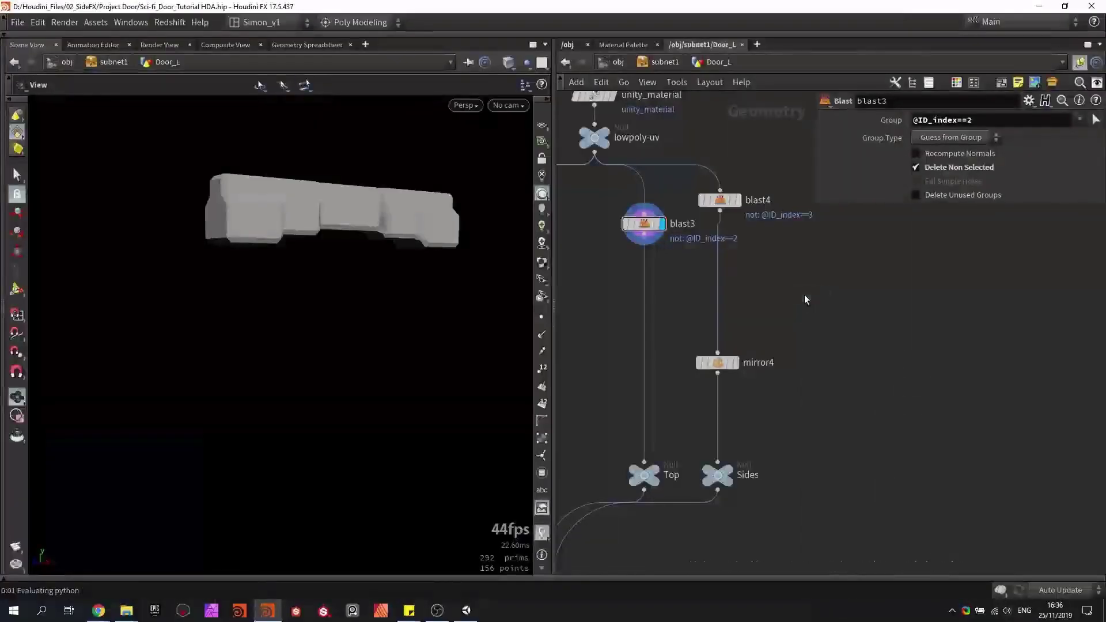
{"action": "left_click", "coordinate": [805, 295]}
{"action": "left_click", "coordinate": [644, 245]}
{"action": "middle_click_drag", "start_coordinate": [780, 263], "coordinate": [683, 250]}
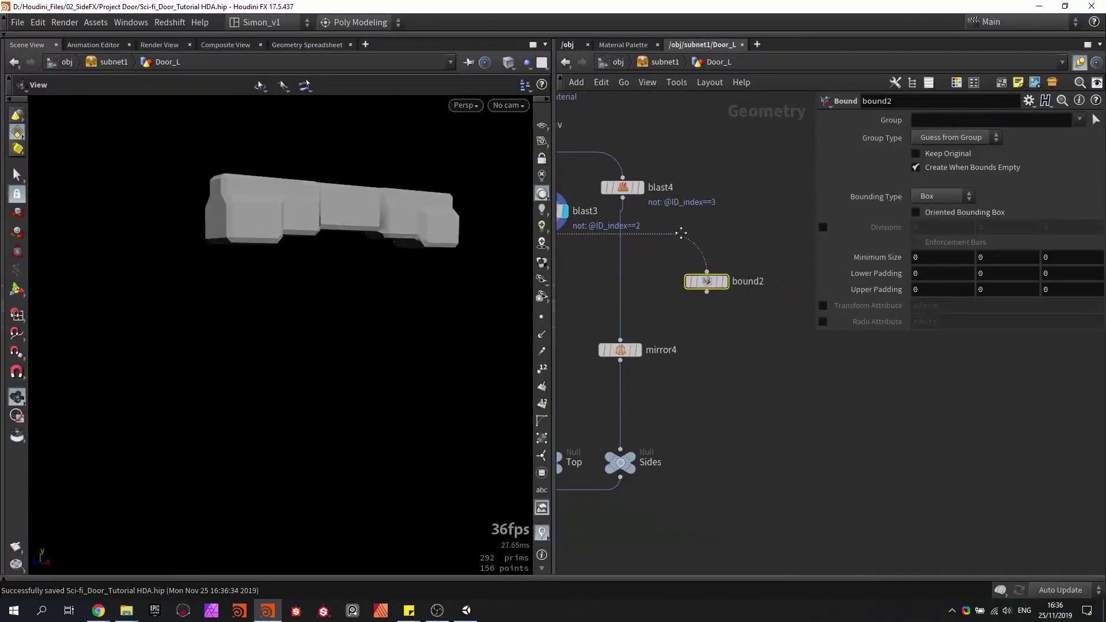
{"action": "left_click", "coordinate": [726, 282]}
Duplicate the Bound node for blast4, feed it into a copy of mirror4, and display the mirrored side boxes.
{"action": "left_click_drag", "start_coordinate": [708, 284], "coordinate": [776, 296]}
{"action": "left_click", "coordinate": [623, 199]}
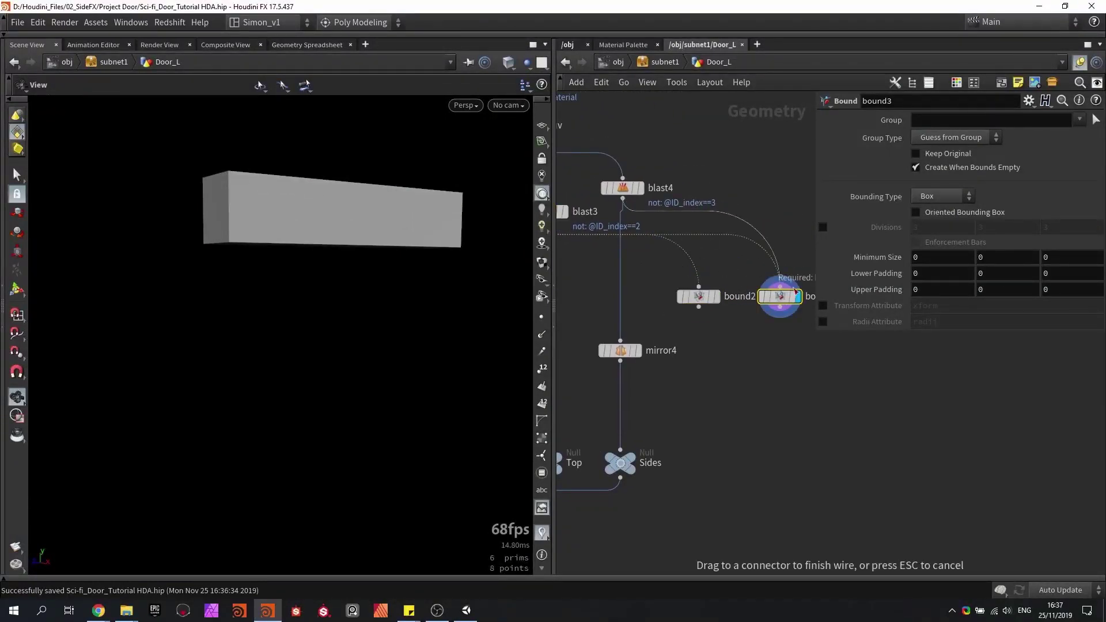
{"action": "left_click", "coordinate": [788, 300]}
{"action": "middle_click_drag", "start_coordinate": [751, 333], "coordinate": [729, 313]}
{"action": "mouse_move", "coordinate": [606, 332]}
{"action": "left_mouse_down", "text": "alt"}
{"action": "mouse_move", "coordinate": [772, 319]}
{"action": "mouse_move", "coordinate": [761, 322]}
{"action": "left_mouse_up", "text": "alt"}
{"action": "left_click", "coordinate": [767, 318]}
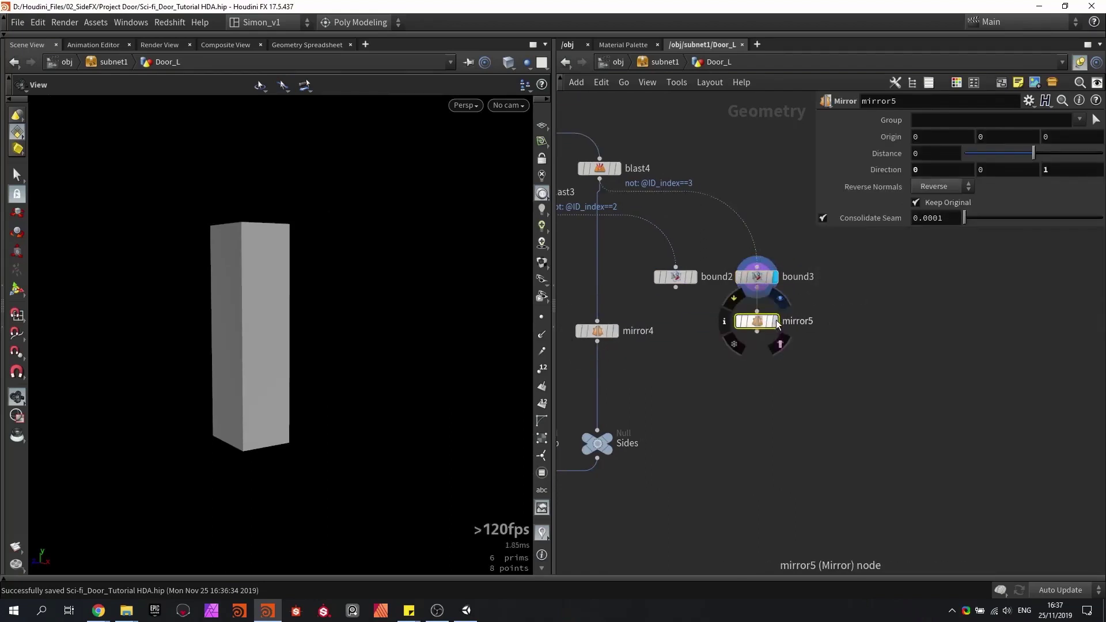
{"action": "left_click", "coordinate": [776, 321]}
{"action": "left_click_drag", "start_coordinate": [338, 313], "coordinate": [352, 324]}
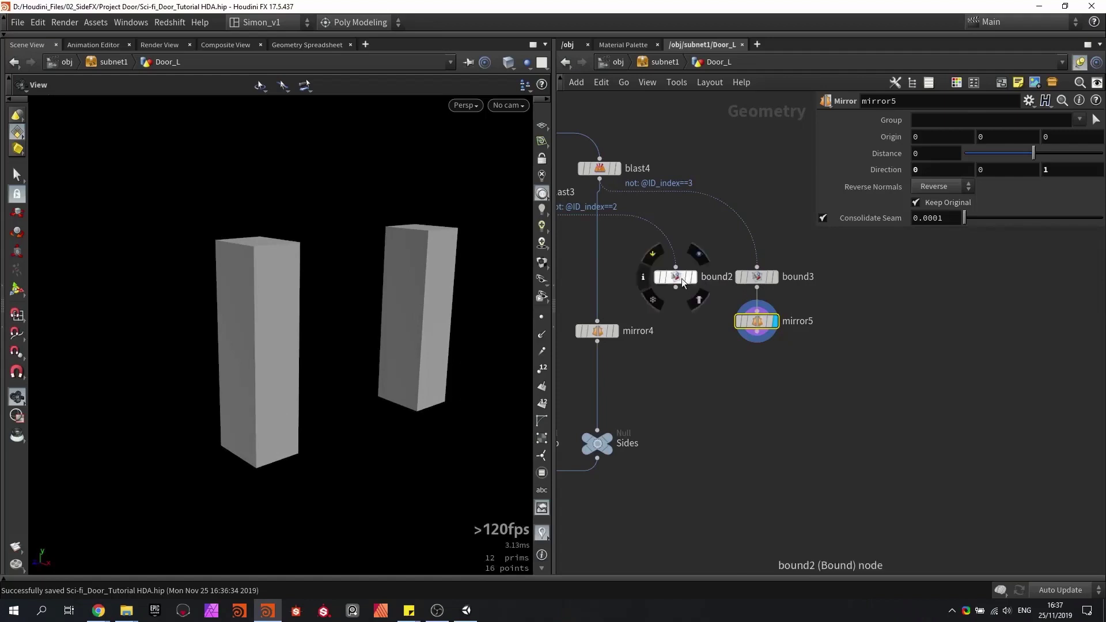
Merge the top bound with the mirrored side bounds and connect a group node to the merge with the group name collision_geo_.
{"action": "left_click_drag", "start_coordinate": [682, 278], "coordinate": [724, 353]}
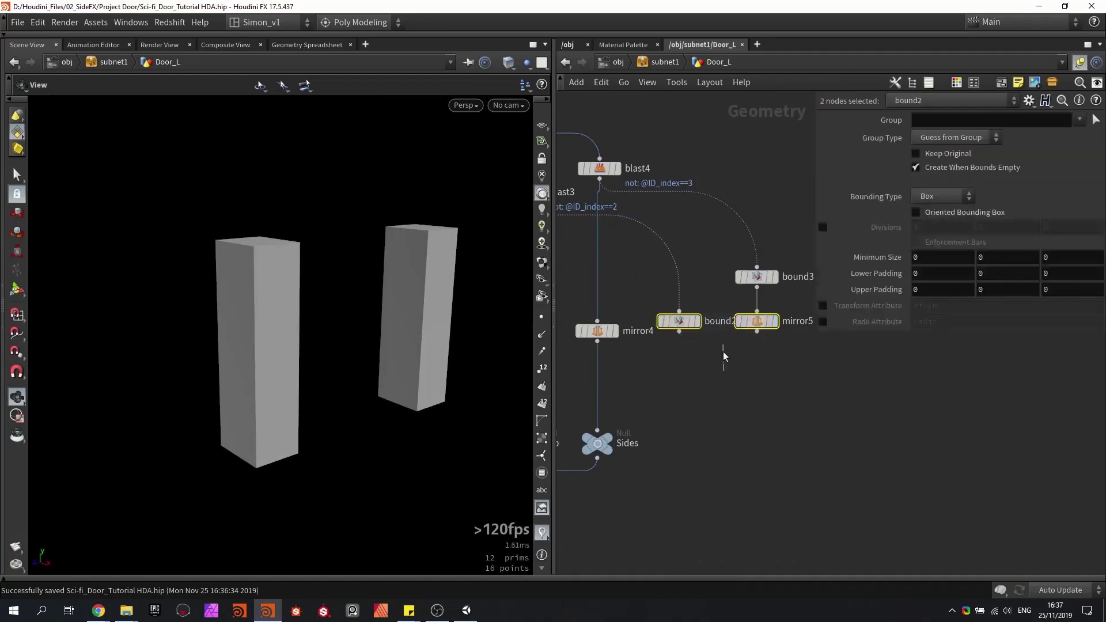
{"action": "left_click_drag", "start_coordinate": [342, 345], "coordinate": [334, 287]}
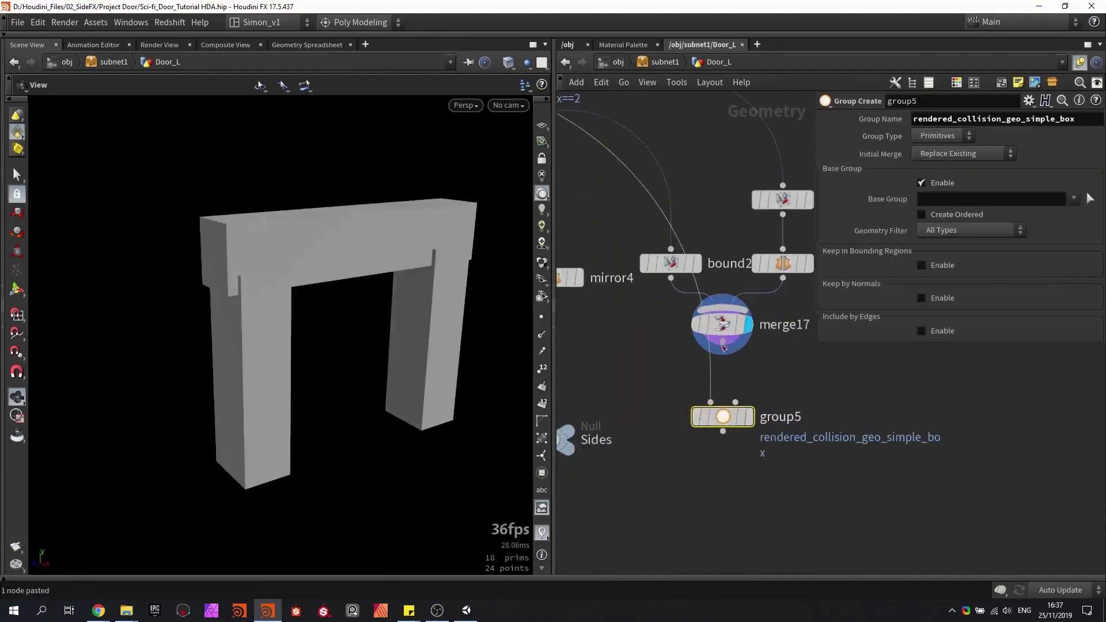
{"action": "left_click_drag", "start_coordinate": [722, 341], "coordinate": [723, 392]}
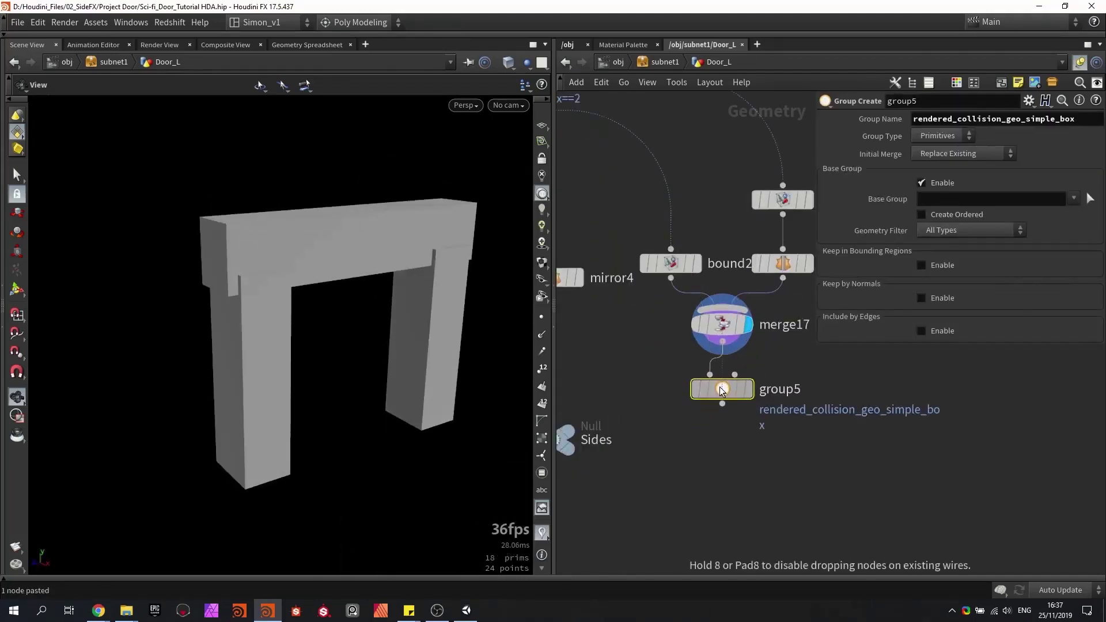
{"action": "left_click", "coordinate": [749, 389]}
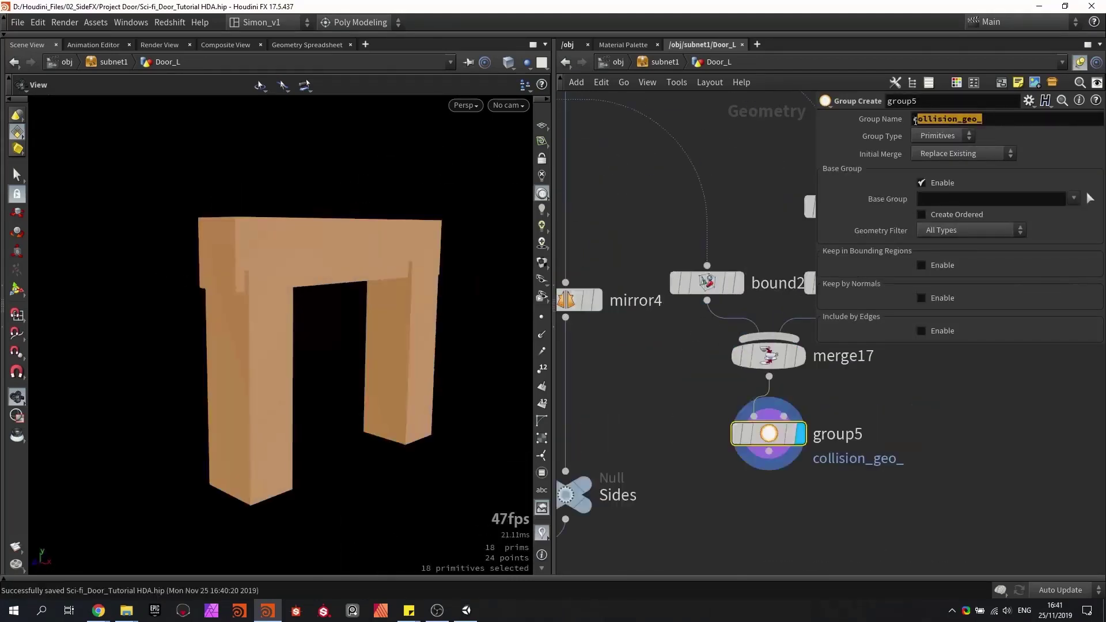
{"action": "left_click_drag", "start_coordinate": [916, 121], "coordinate": [898, 120]}
{"action": "left_click", "coordinate": [829, 511]}
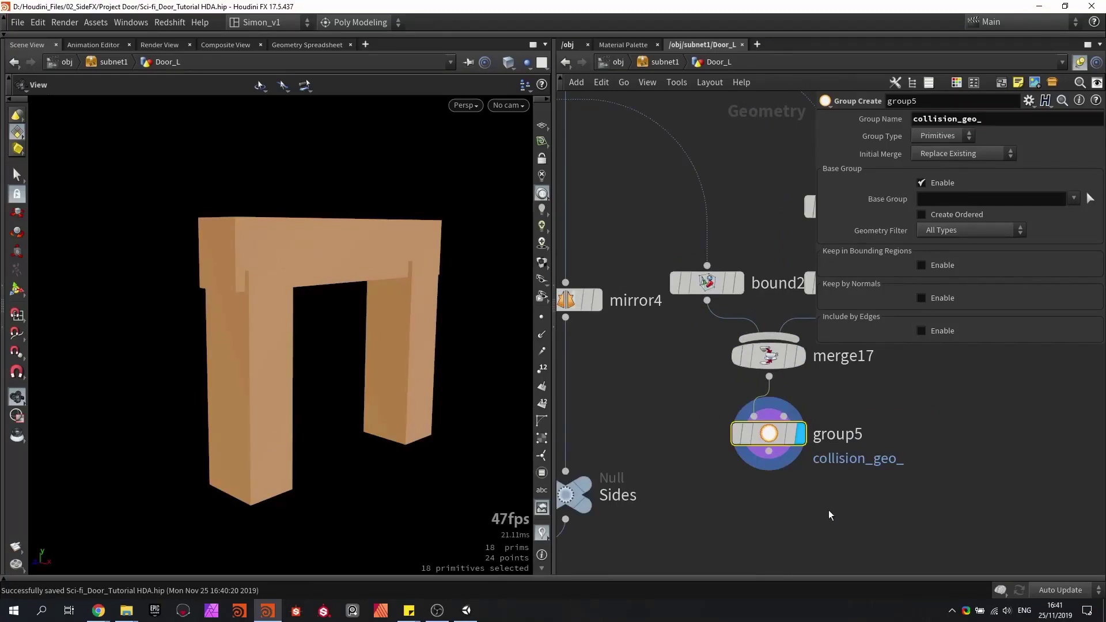
Merge the collision_geo_ group node with mirror4 and route the result into the Sides null.
{"action": "middle_click_drag", "start_coordinate": [801, 489], "coordinate": [845, 436]}
{"action": "left_click_drag", "start_coordinate": [857, 450], "coordinate": [765, 363]}
{"action": "left_click_drag", "start_coordinate": [701, 336], "coordinate": [659, 338], "text": "shift"}
{"action": "left_click", "coordinate": [659, 359]}
{"action": "left_click", "coordinate": [610, 417]}
{"action": "left_click", "coordinate": [688, 427]}
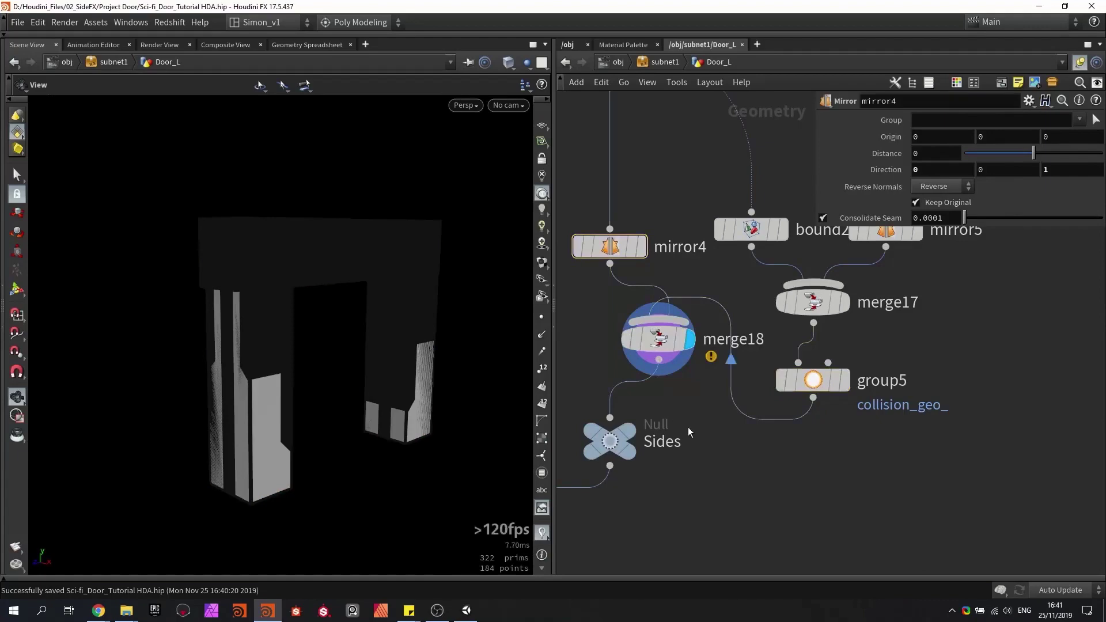
{"action": "middle_click_drag", "start_coordinate": [688, 427], "coordinate": [776, 383]}
{"action": "left_click", "coordinate": [697, 396]}
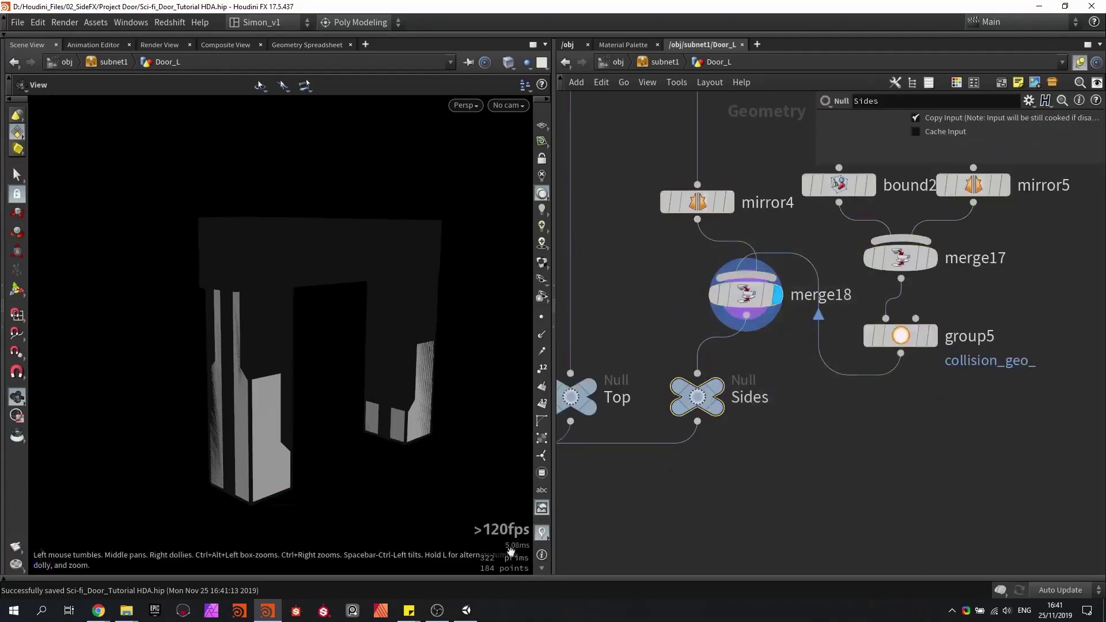
Switch to Unity and inspect the colliders around the top and sides of the door frame.
{"action": "left_click", "coordinate": [464, 619]}
{"action": "left_click_drag", "start_coordinate": [583, 288], "coordinate": [602, 285], "text": "alt"}
{"action": "scroll", "coordinate": [607, 288], "scroll_direction": "down", "scroll_amount": 2}
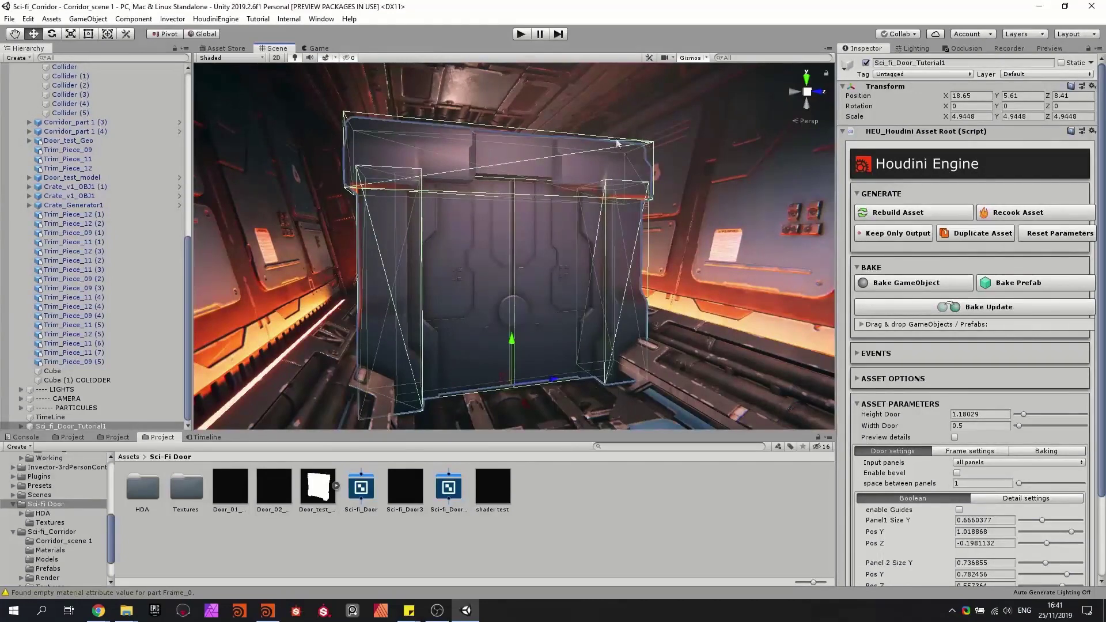
{"action": "left_click_drag", "start_coordinate": [617, 143], "coordinate": [684, 213], "text": "alt"}
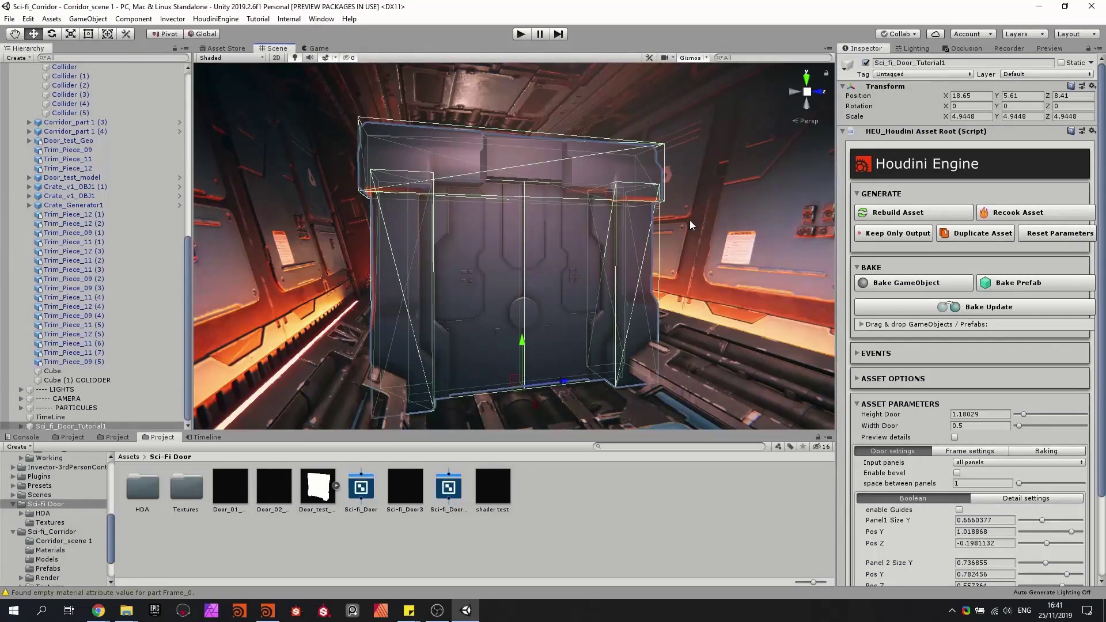
{"action": "left_click_drag", "start_coordinate": [690, 220], "coordinate": [561, 279], "text": "alt"}
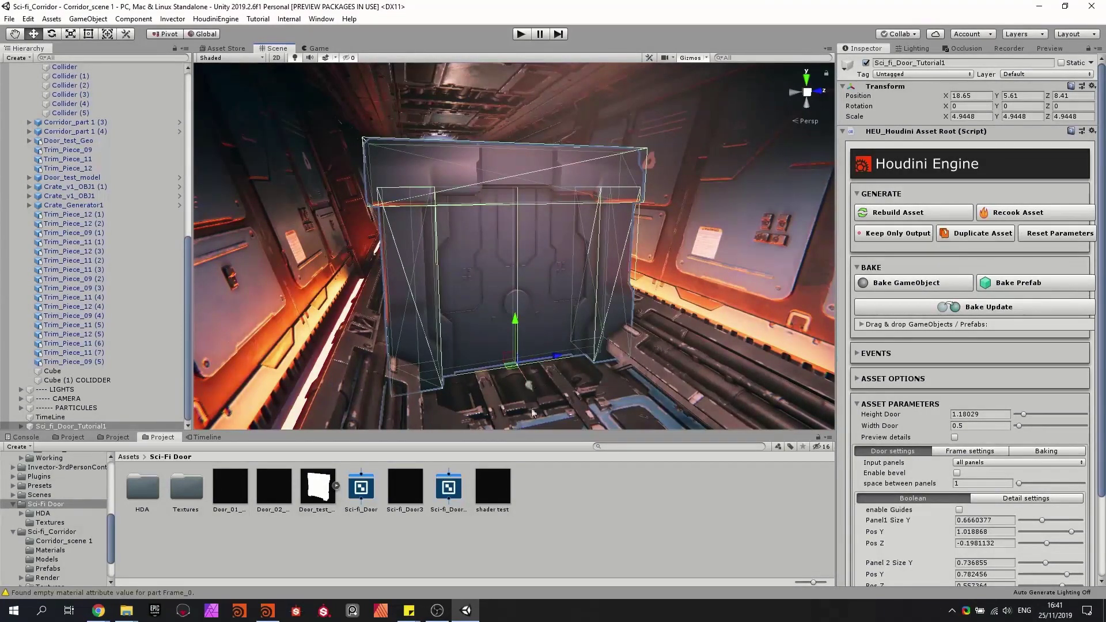
{"action": "right_click_drag", "start_coordinate": [534, 337], "coordinate": [530, 346]}
{"action": "key", "text": "w"}
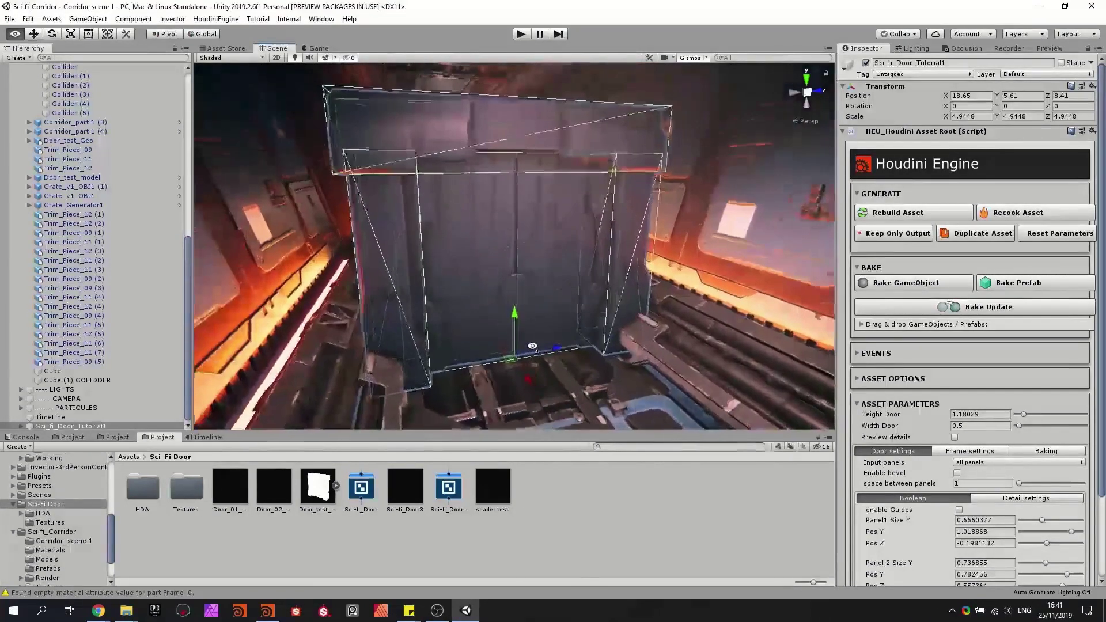
In Houdini's subnet1, add a box geometry object below Door_Frame and rename it Collidor.
{"action": "left_click", "coordinate": [267, 611]}
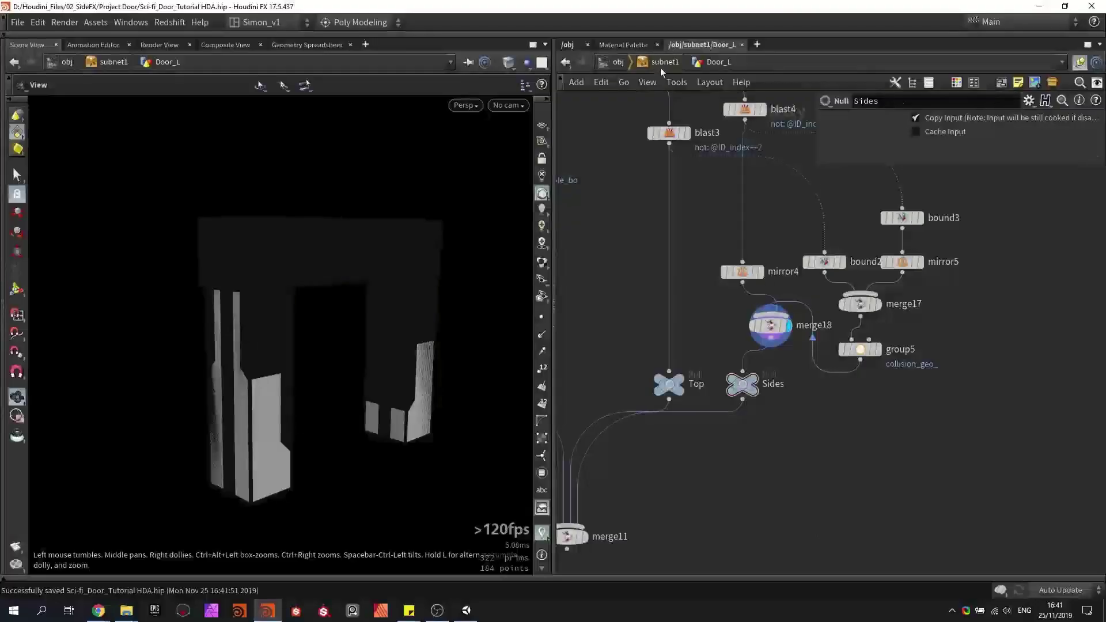
{"action": "left_click", "coordinate": [661, 65]}
{"action": "middle_click_drag", "start_coordinate": [755, 237], "coordinate": [595, 178]}
{"action": "left_click_drag", "start_coordinate": [817, 242], "coordinate": [910, 248]}
{"action": "left_click", "coordinate": [691, 374]}
{"action": "scroll", "coordinate": [691, 374], "scroll_direction": "up", "scroll_amount": 2}
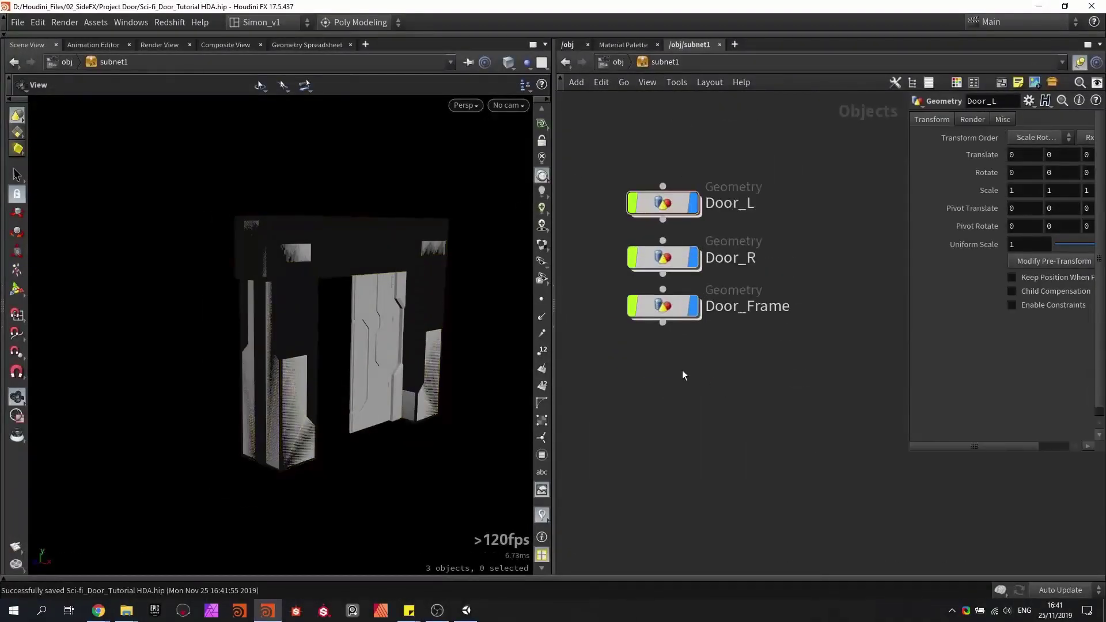
{"action": "key", "text": "Tab"}
{"action": "key", "text": "Return"}
{"action": "left_click", "coordinate": [666, 366]}
{"action": "key", "text": "ctrl+s"}
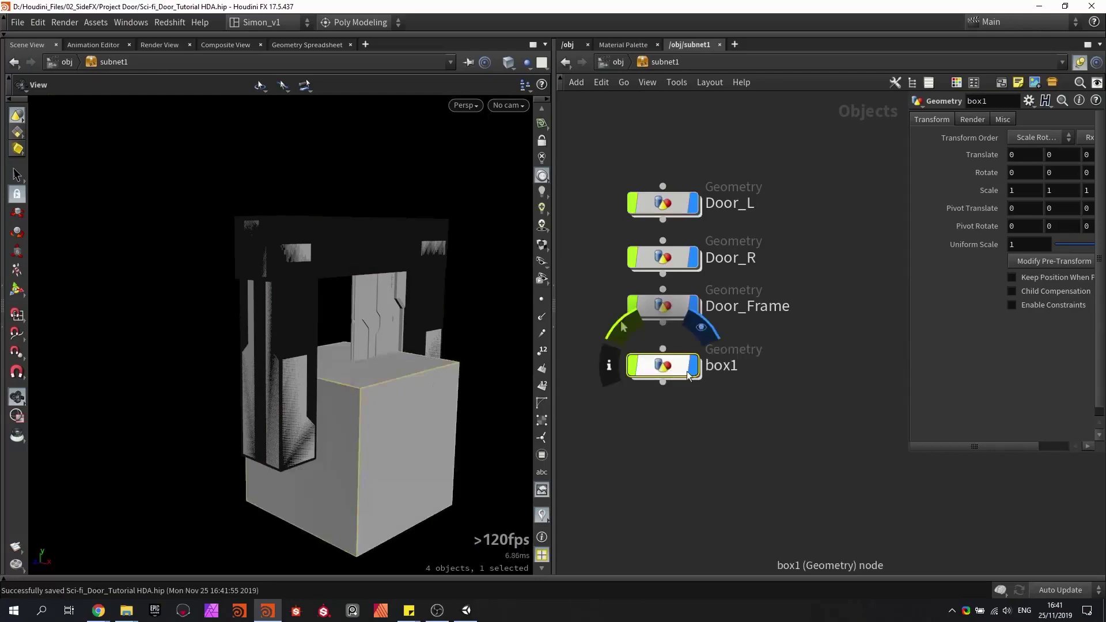
{"action": "double_click", "coordinate": [722, 367]}
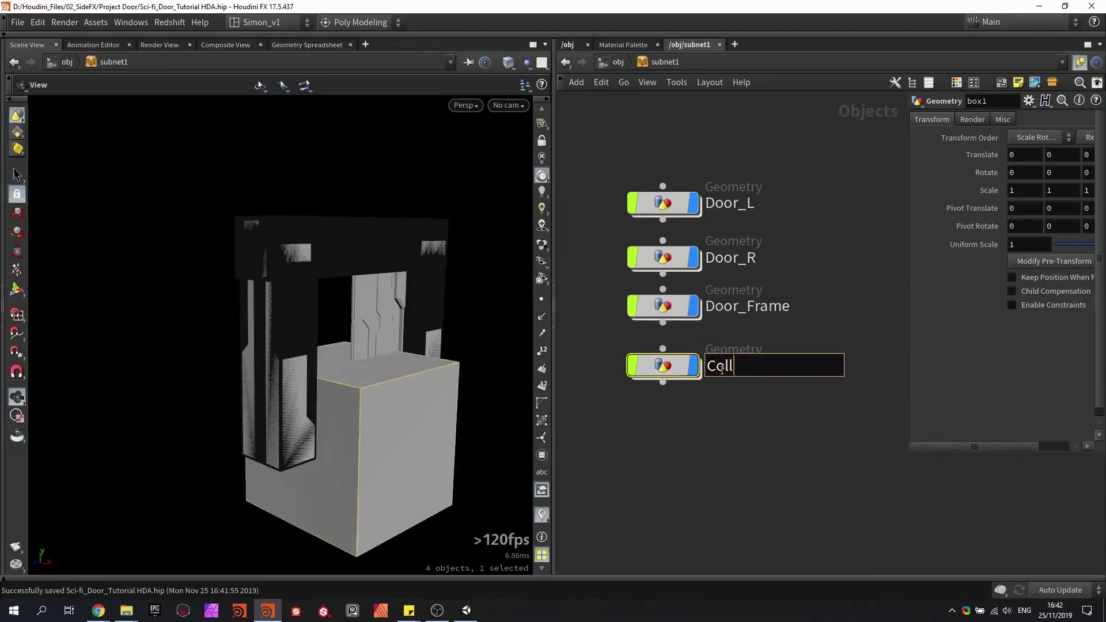
{"action": "type", "text": "Collidor"}
{"action": "key", "text": "Return"}
Inside Collidor, ghost the other objects and resize the box to about 1.304 × 0.473 × 0.806 with its center at Y 0.263.
{"action": "double_click", "coordinate": [664, 368]}
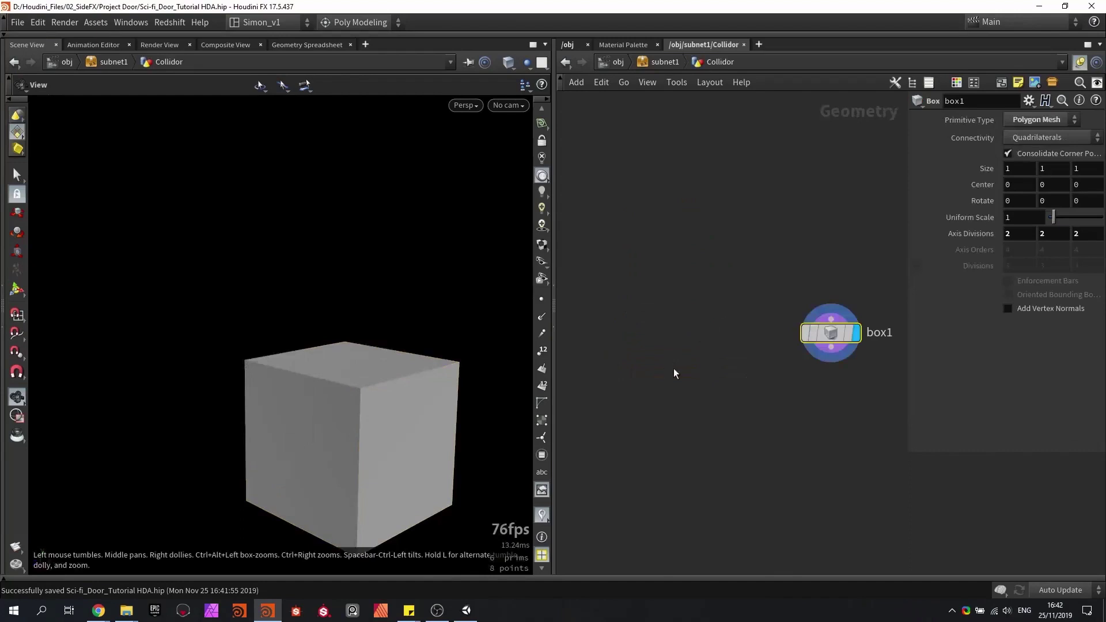
{"action": "left_click", "coordinate": [527, 66]}
{"action": "left_click", "coordinate": [545, 92]}
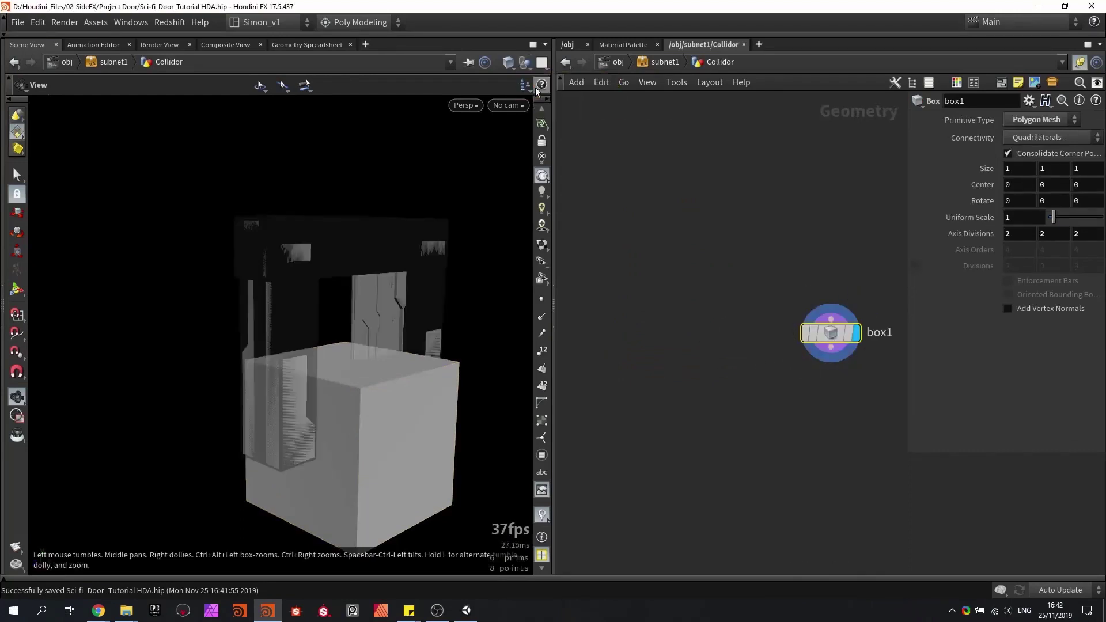
{"action": "left_click_drag", "start_coordinate": [412, 232], "coordinate": [345, 224]}
{"action": "left_click_drag", "start_coordinate": [136, 260], "coordinate": [190, 237]}
{"action": "key", "text": "Return"}
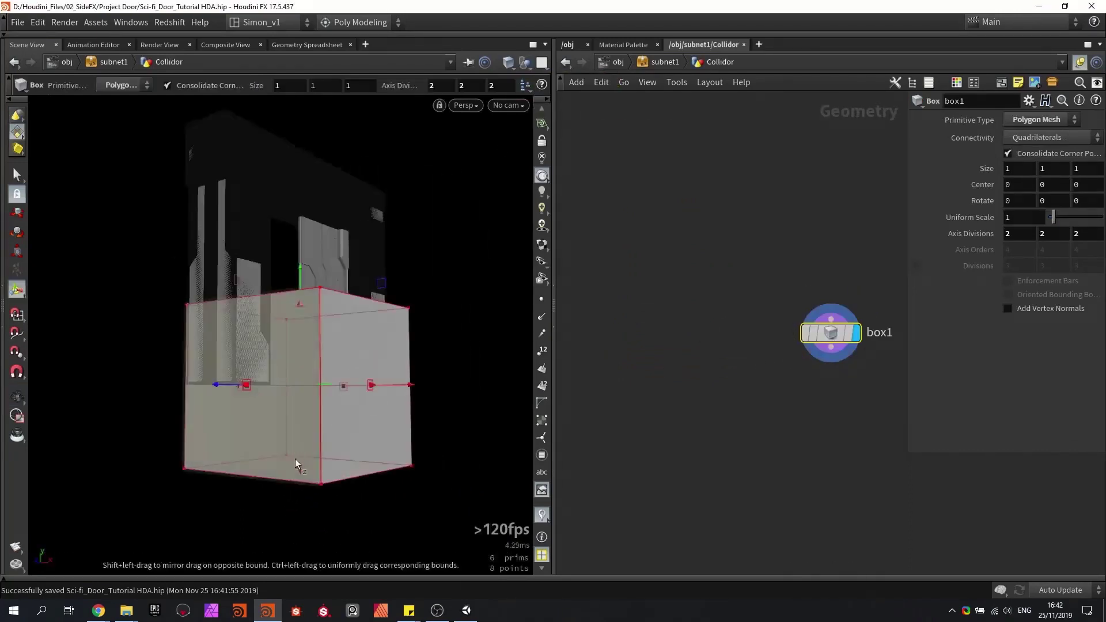
{"action": "left_click_drag", "start_coordinate": [297, 467], "coordinate": [255, 413]}
{"action": "key", "text": "Escape"}
{"action": "left_click_drag", "start_coordinate": [258, 324], "coordinate": [243, 276], "text": "ctrl"}
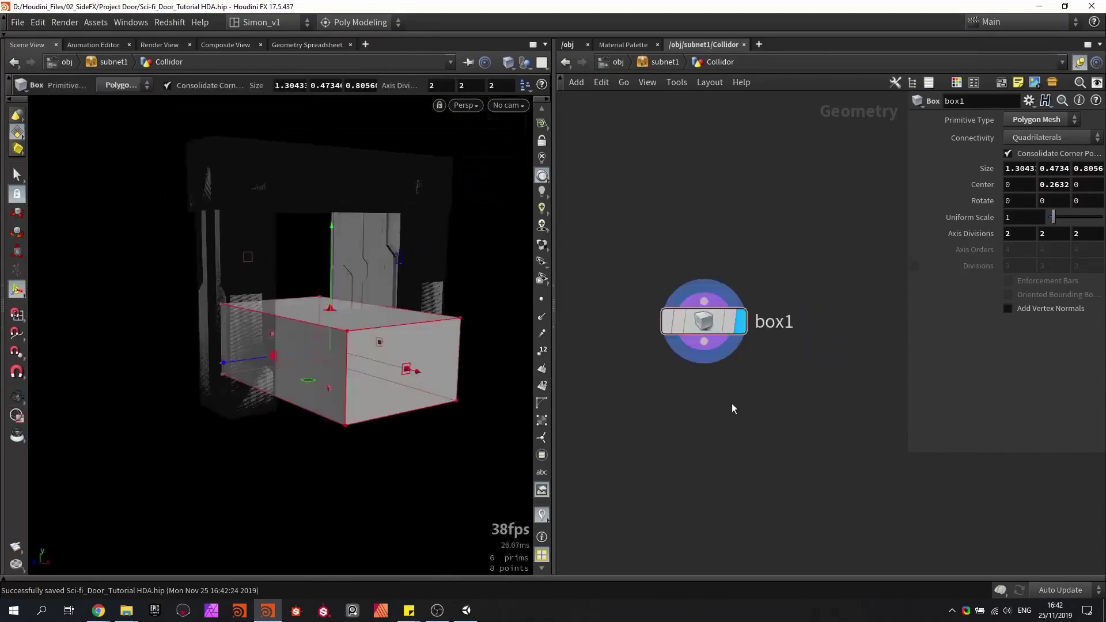
Paste the rendered_collision_geo_simple_box group node, connect it after box1, display its geometry, and save the scene.
{"action": "key", "text": "ctrl+v"}
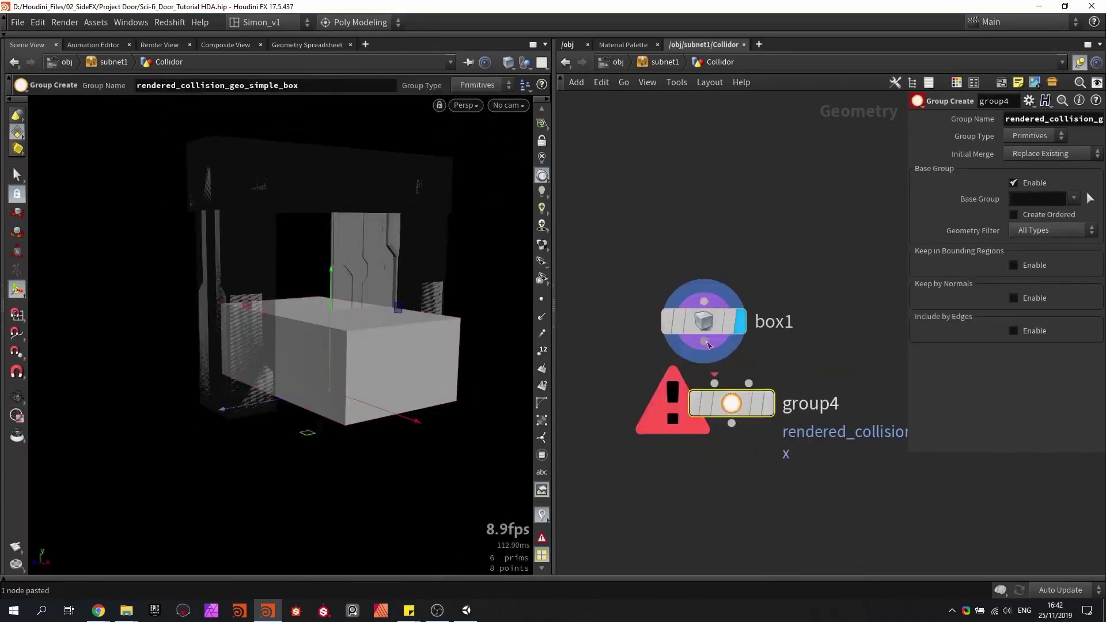
{"action": "left_click_drag", "start_coordinate": [704, 342], "coordinate": [704, 395]}
{"action": "left_click", "coordinate": [741, 403]}
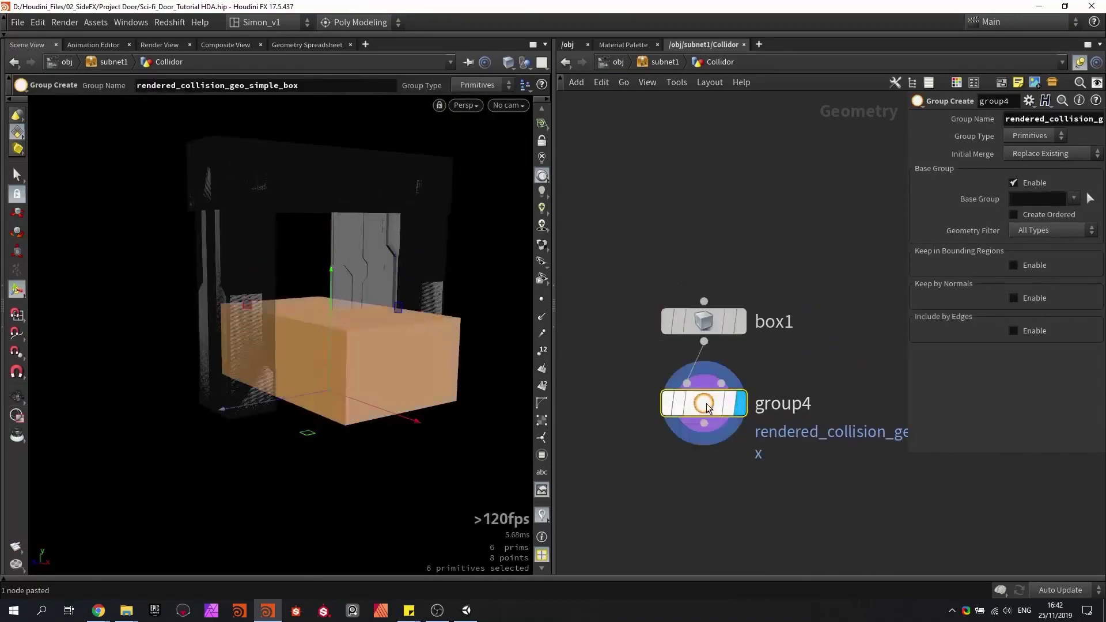
{"action": "key", "text": "ctrl+s"}
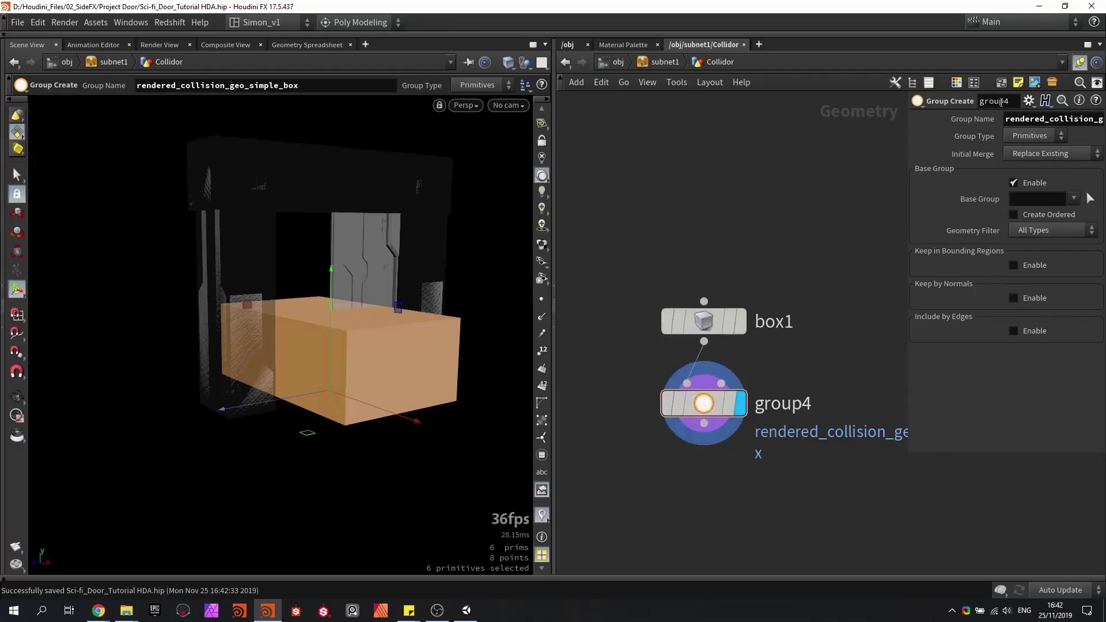
Rename the group on the collider box to collision_geo_simple_trigger_box, copying the prefix from the Houdini Engine for Unity documentation.
{"action": "left_click_drag", "start_coordinate": [907, 157], "coordinate": [847, 157]}
{"action": "left_click_drag", "start_coordinate": [847, 157], "coordinate": [823, 157]}
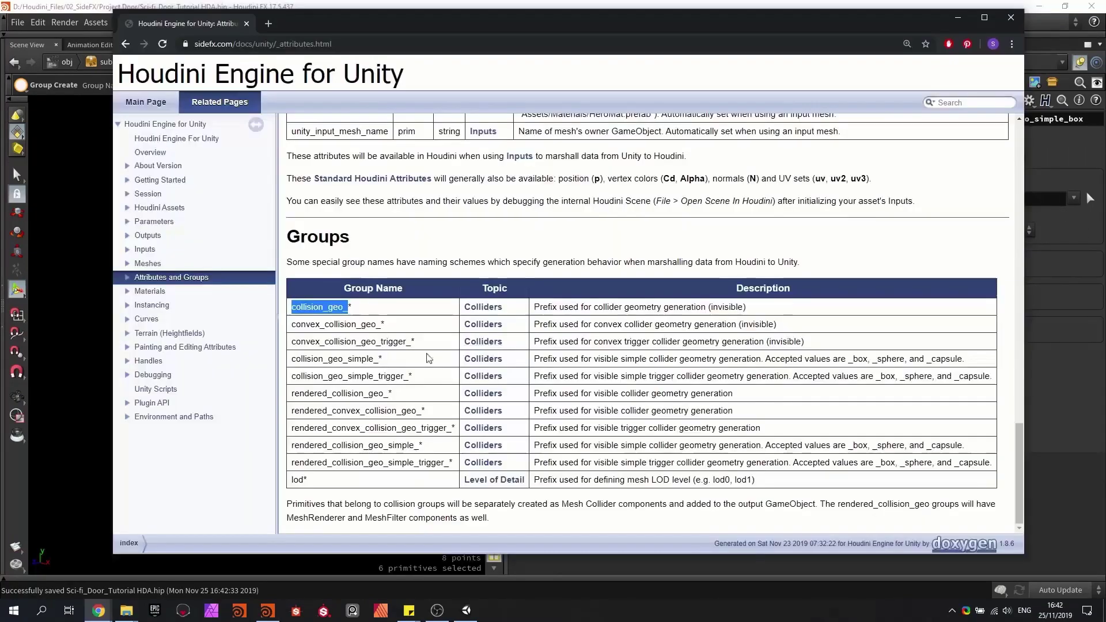
{"action": "left_click", "coordinate": [382, 345]}
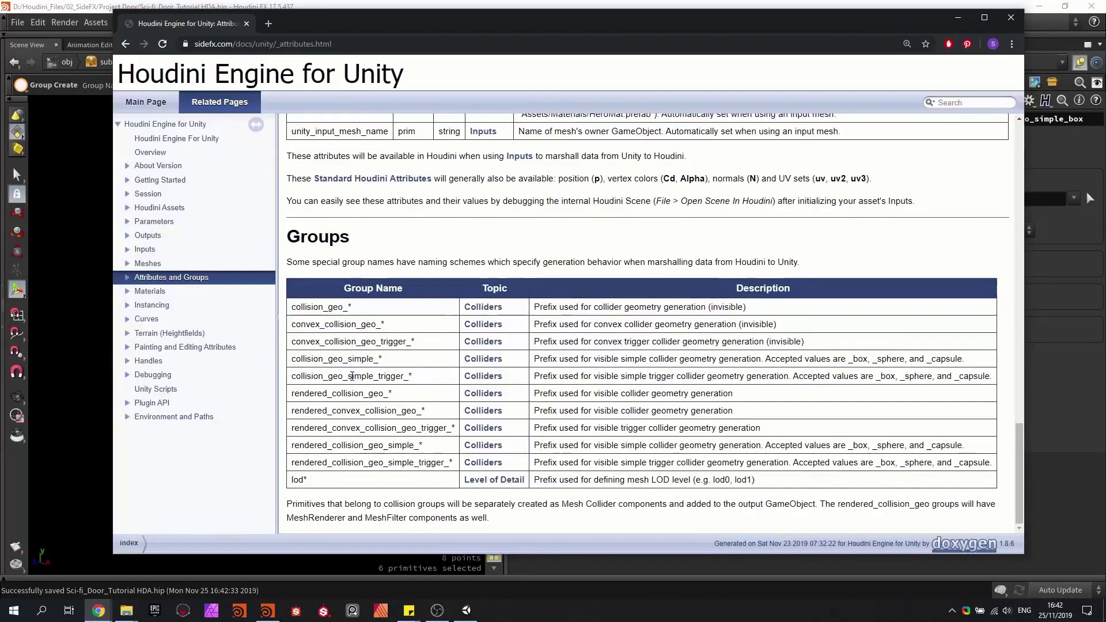
{"action": "left_click_drag", "start_coordinate": [409, 377], "coordinate": [291, 377]}
{"action": "key", "text": "ctrl+c"}
{"action": "double_click", "coordinate": [992, 117]}
{"action": "key", "text": "ctrl+v"}
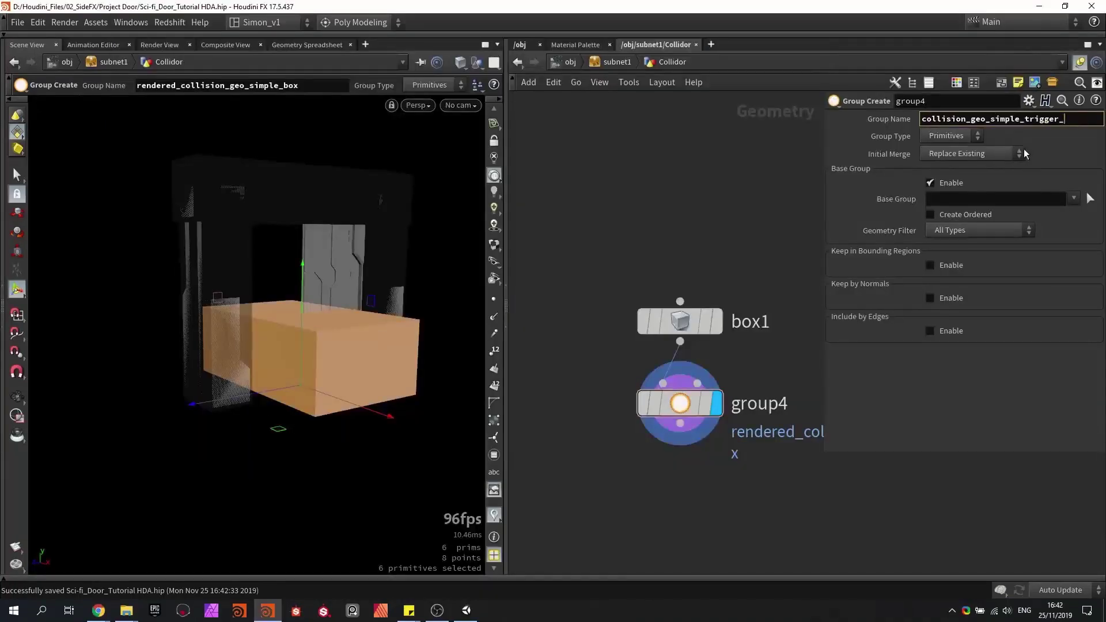
{"action": "type", "text": "box"}
{"action": "key", "text": "Return"}
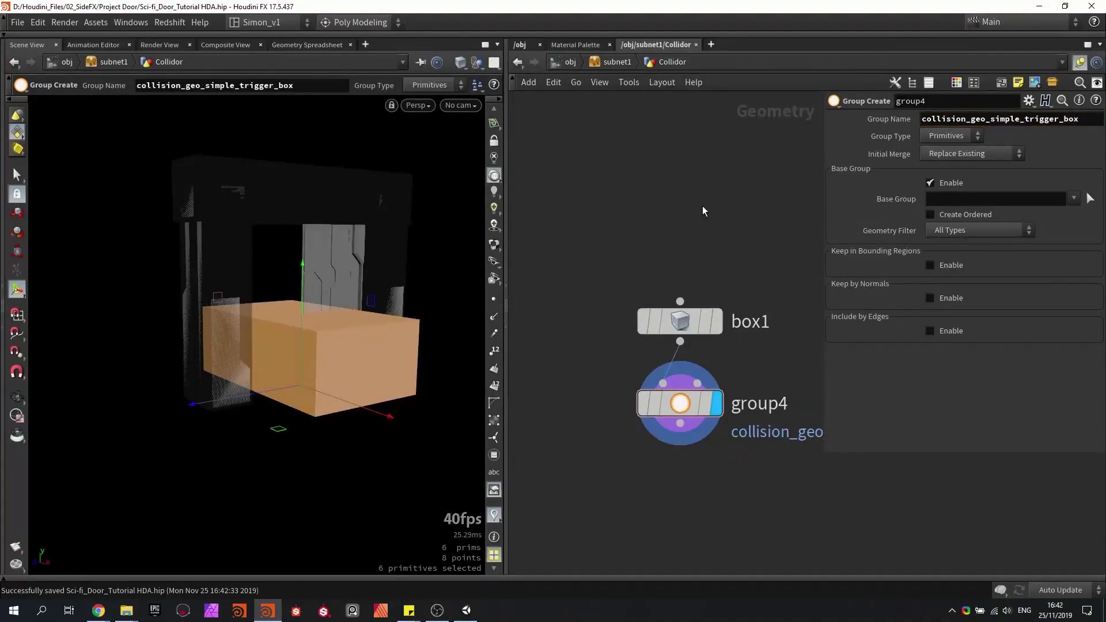
Add a null named Collidor_Door after group4 and save the Sci fi Door Tutorial asset.
{"action": "key", "text": "Tab"}
{"action": "type", "text": "null"}
{"action": "key", "text": "Return"}
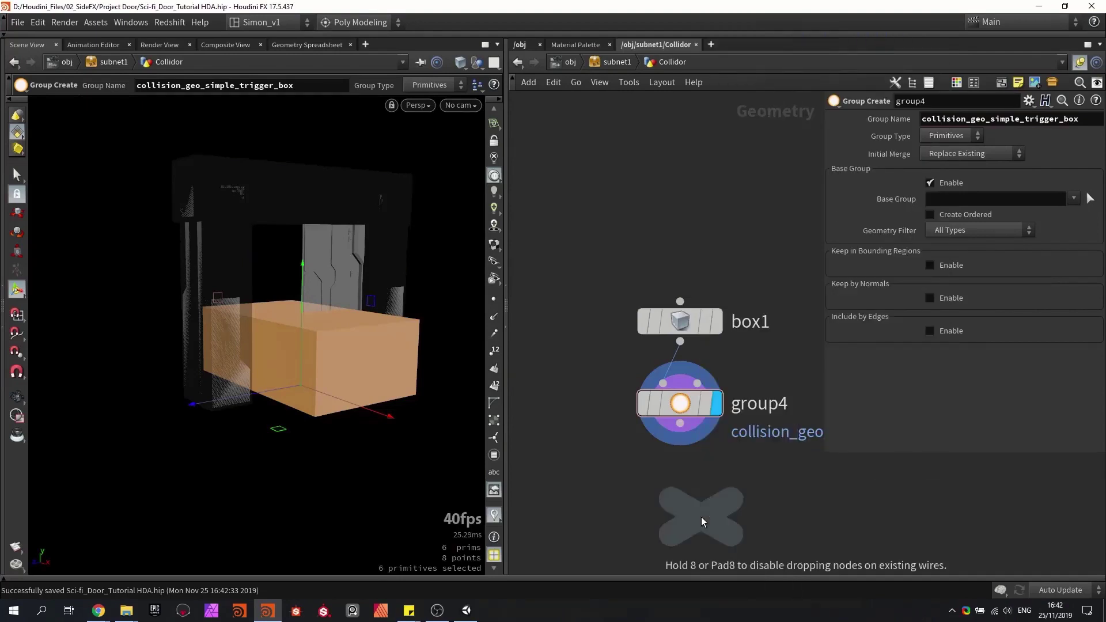
{"action": "left_click", "coordinate": [692, 513]}
{"action": "double_click", "coordinate": [731, 517]}
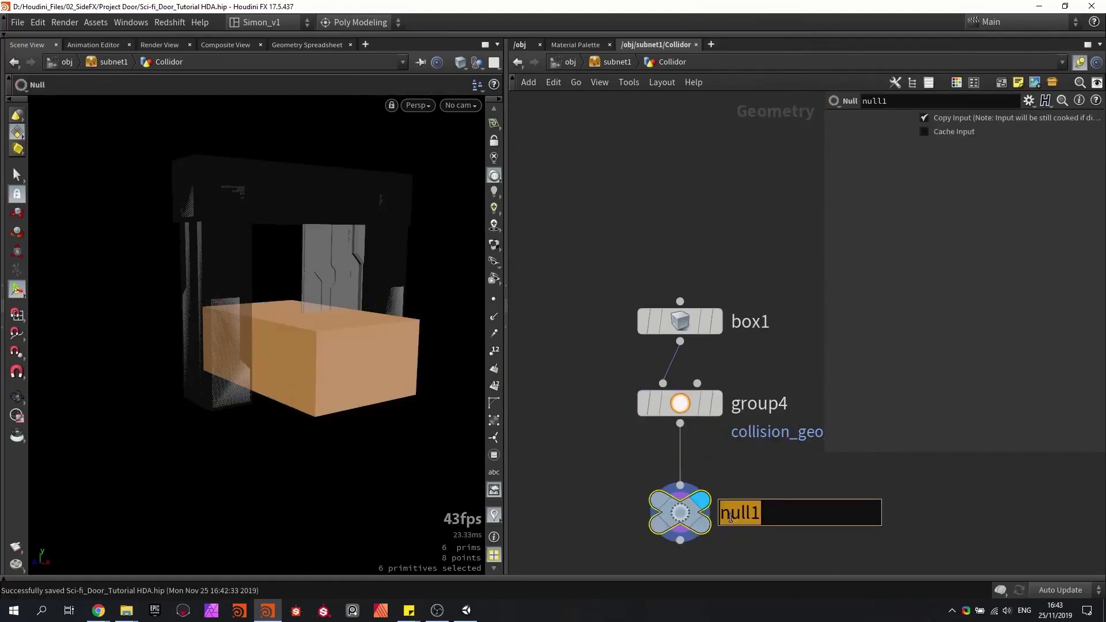
{"action": "type", "text": "Collid"}
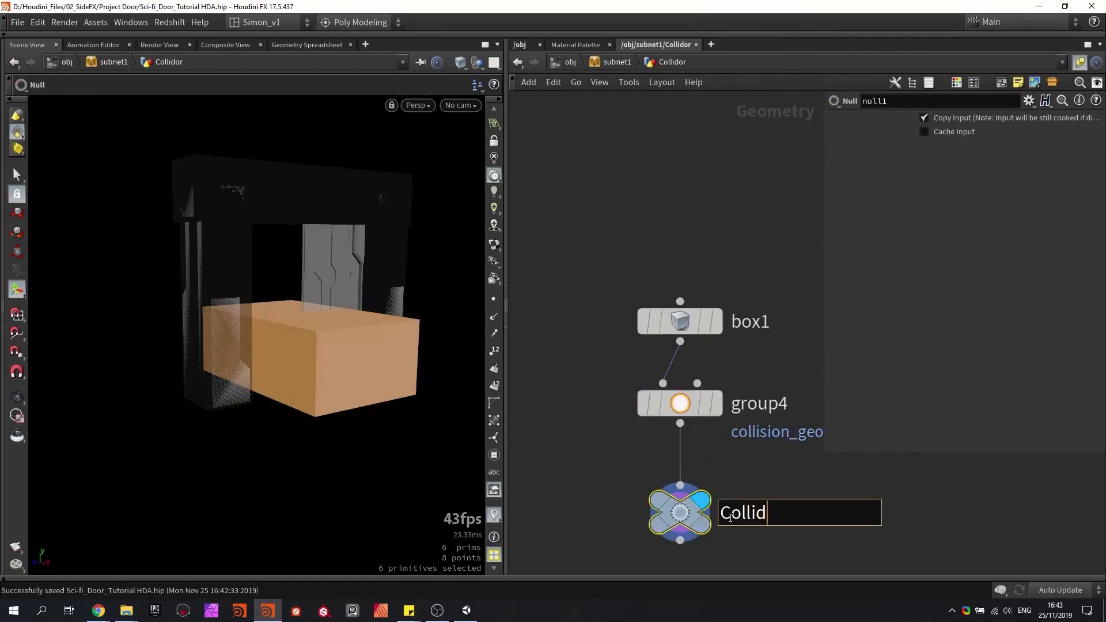
{"action": "type", "text": "or_Door"}
{"action": "key", "text": "Return"}
{"action": "left_click", "coordinate": [89, 23]}
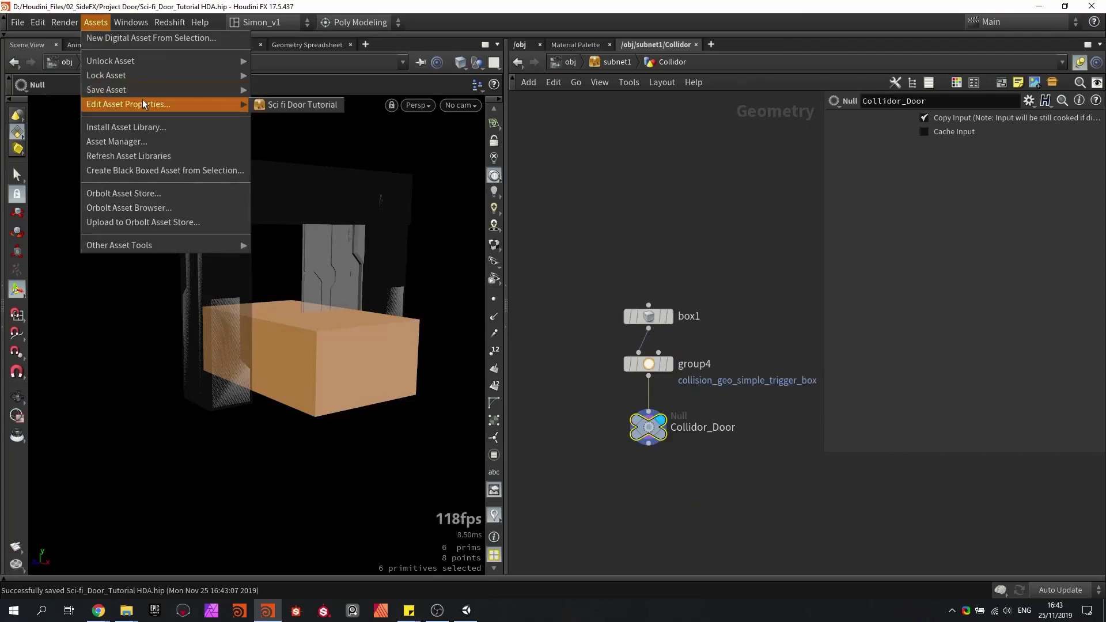
{"action": "mouse_move", "coordinate": [235, 98]}
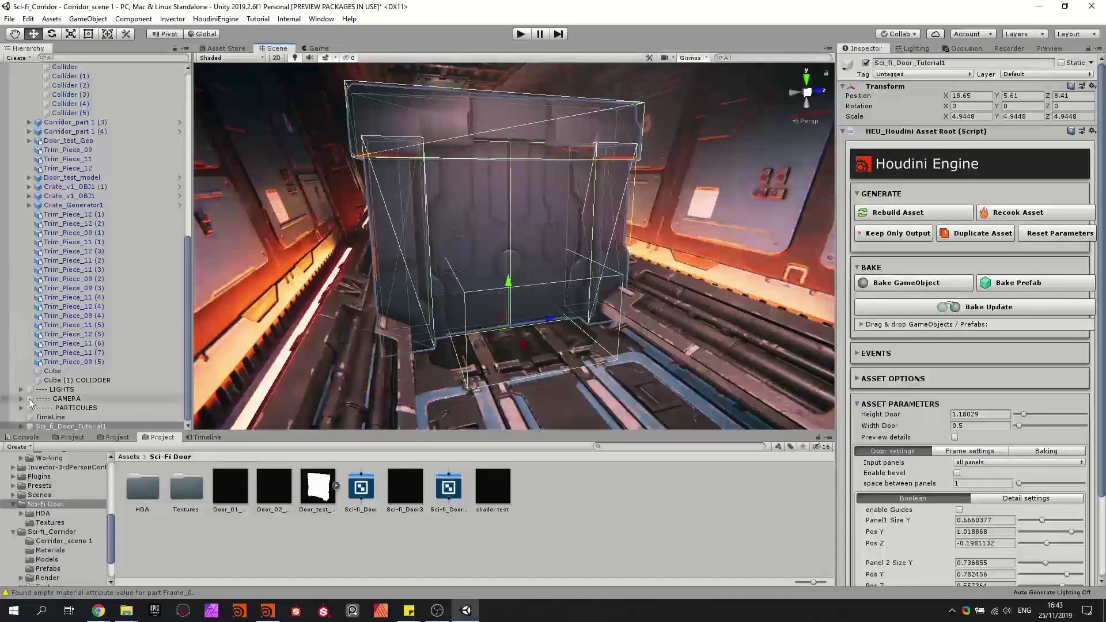
Switch to Unity and inspect the door asset's Collidor child object and its Box Collider trigger settings.
{"action": "left_click", "coordinate": [139, 427]}
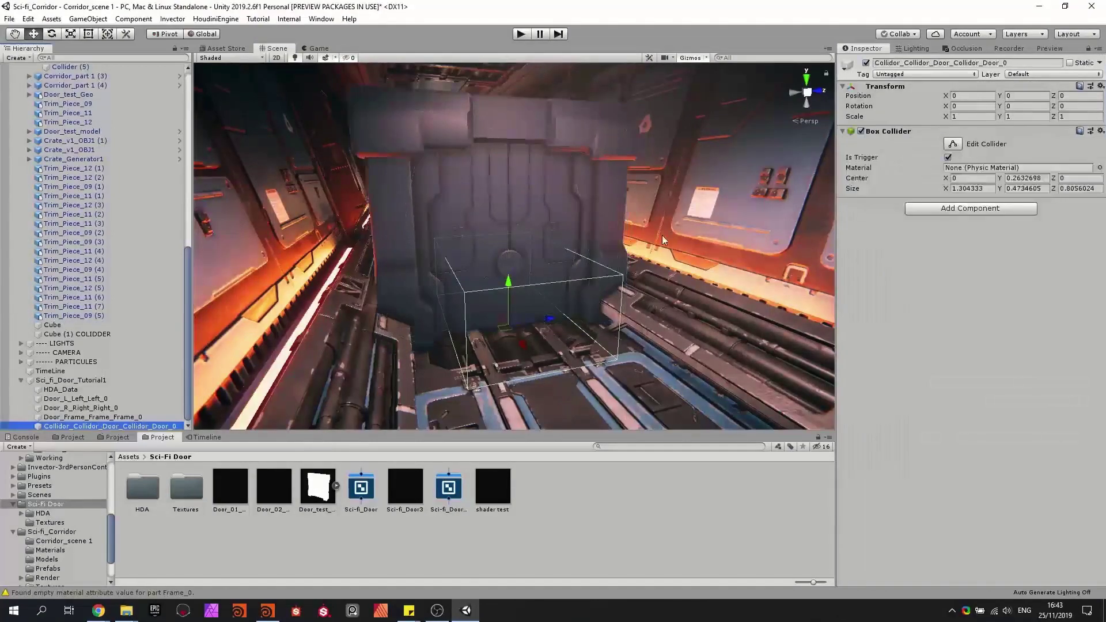
{"action": "key", "text": "w"}
{"action": "right_click_drag", "start_coordinate": [663, 240], "coordinate": [650, 240]}
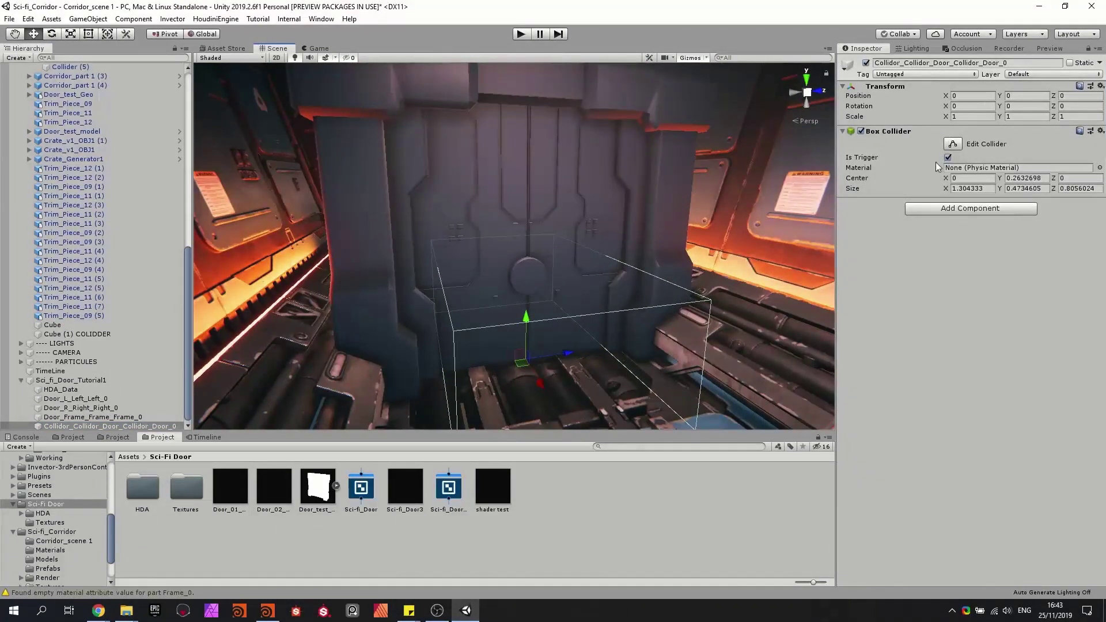
{"action": "key", "text": "w"}
{"action": "mouse_move", "coordinate": [681, 220]}
{"action": "right_mouse_down"}
{"action": "mouse_move", "coordinate": [672, 218]}
{"action": "mouse_move", "coordinate": [712, 220]}
{"action": "mouse_move", "coordinate": [673, 219]}
{"action": "mouse_move", "coordinate": [683, 227]}
{"action": "right_mouse_up"}
{"action": "key", "text": "s"}
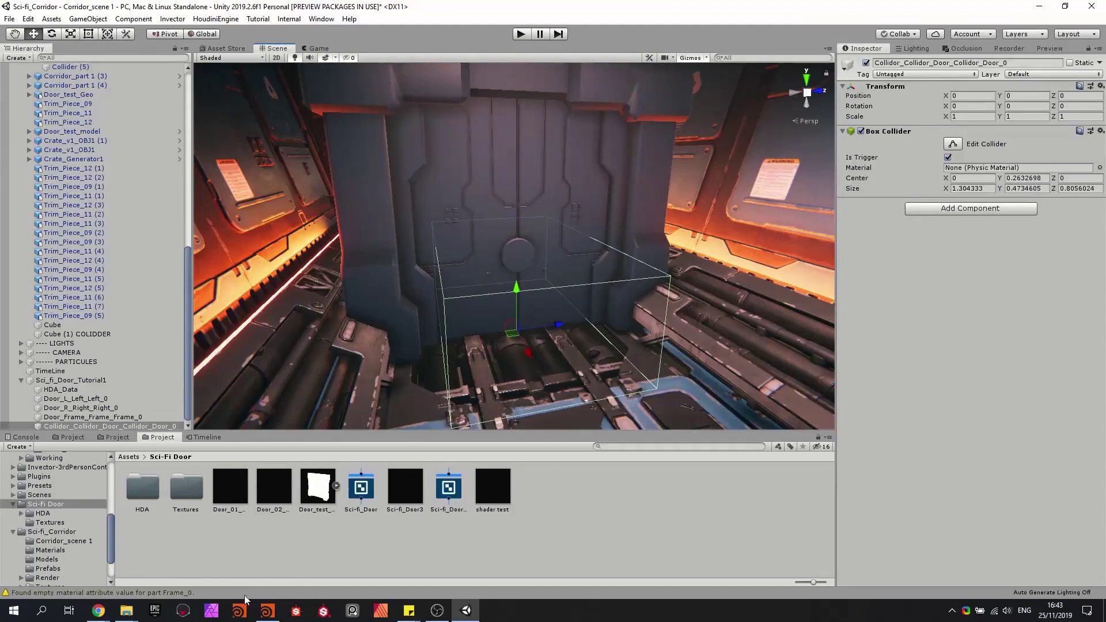
In Houdini, insert an Attribute Create node between group4 and Collidor_Door and copy the unity_script name from the Unity Scripts documentation.
{"action": "left_click", "coordinate": [269, 610]}
{"action": "middle_click_drag", "start_coordinate": [657, 370], "coordinate": [612, 298]}
{"action": "scroll", "coordinate": [612, 297], "scroll_direction": "down", "scroll_amount": 2}
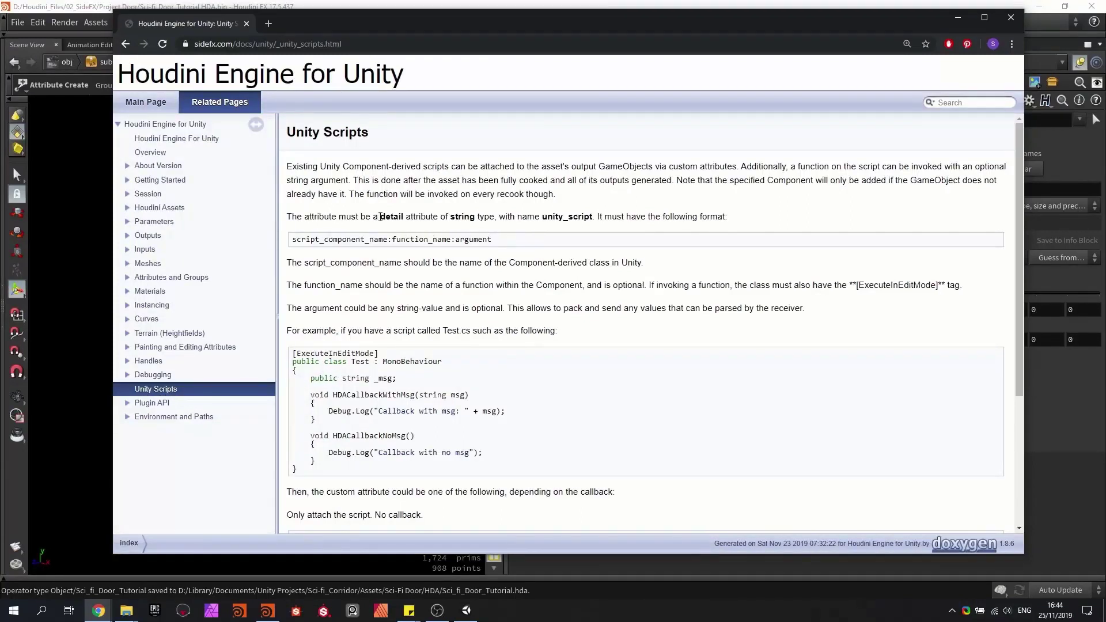
{"action": "left_click_drag", "start_coordinate": [380, 216], "coordinate": [594, 216]}
{"action": "left_click", "coordinate": [537, 217]}
{"action": "left_click", "coordinate": [958, 17]}
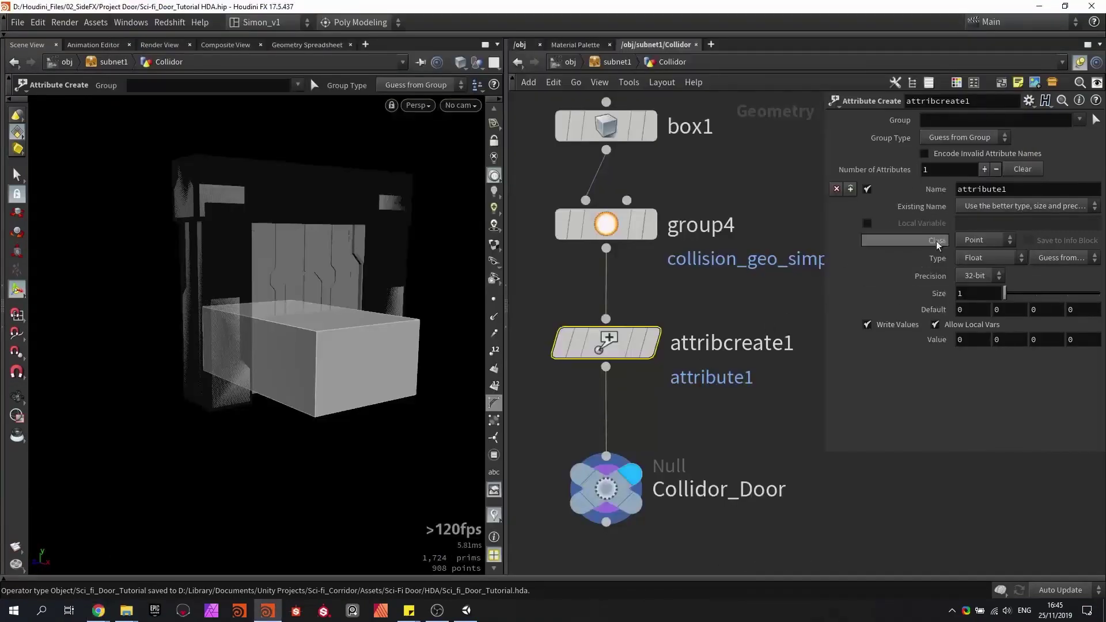
Name the attribute unity_script, set its class to Detail and type to String, and save the scene.
{"action": "left_click_drag", "start_coordinate": [1011, 190], "coordinate": [942, 207]}
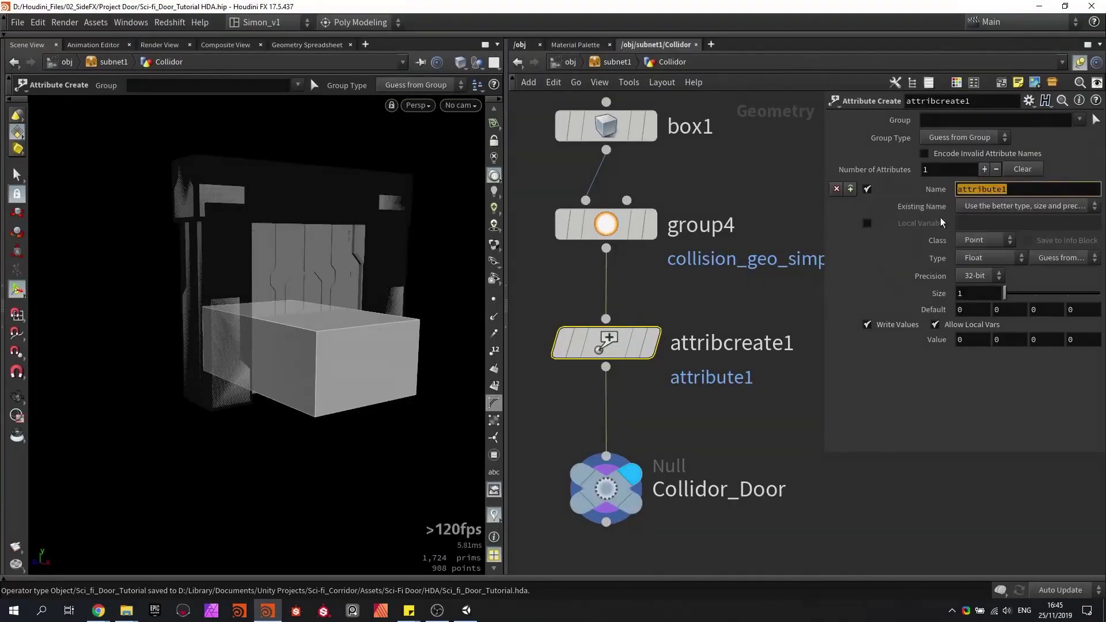
{"action": "key", "text": "ctrl+v"}
{"action": "left_click", "coordinate": [992, 242]}
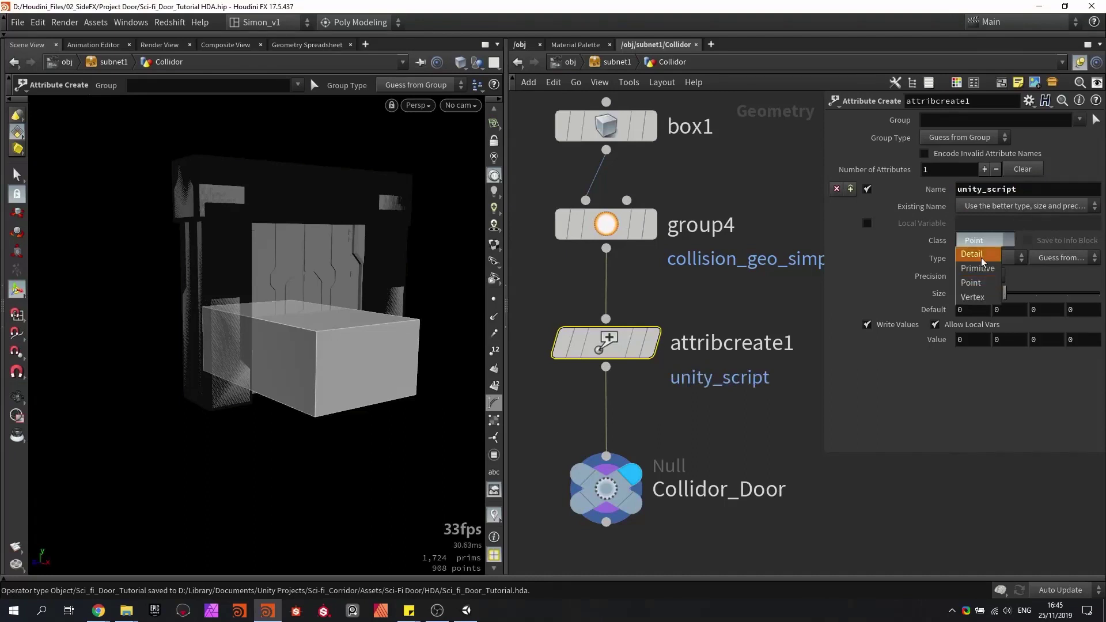
{"action": "left_click", "coordinate": [980, 242]}
{"action": "left_click", "coordinate": [984, 263]}
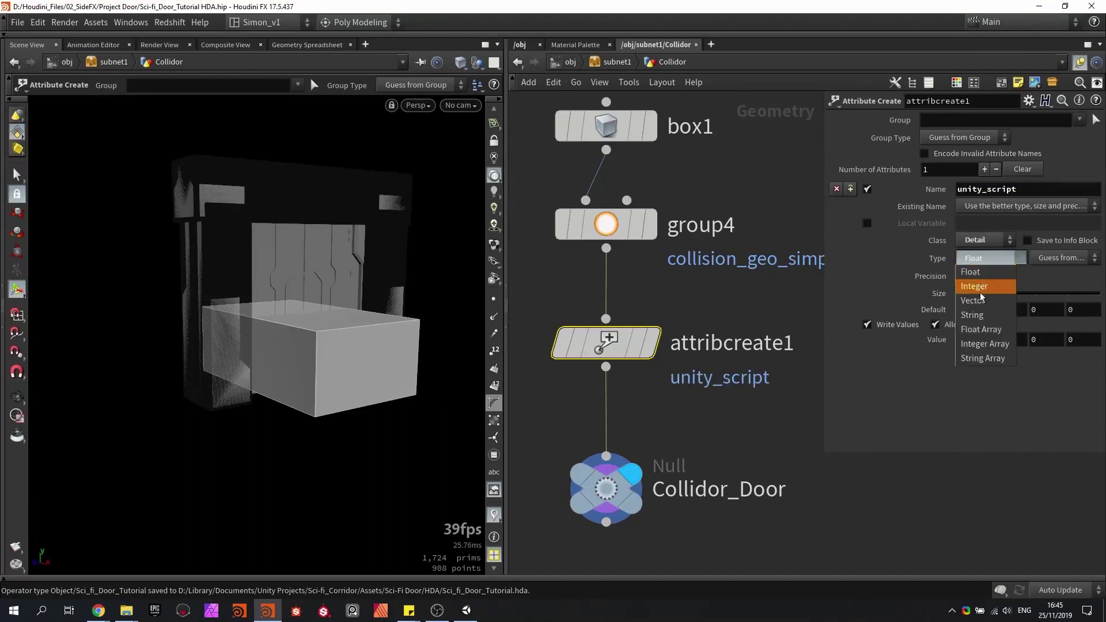
{"action": "left_click", "coordinate": [978, 321]}
{"action": "left_click", "coordinate": [966, 290]}
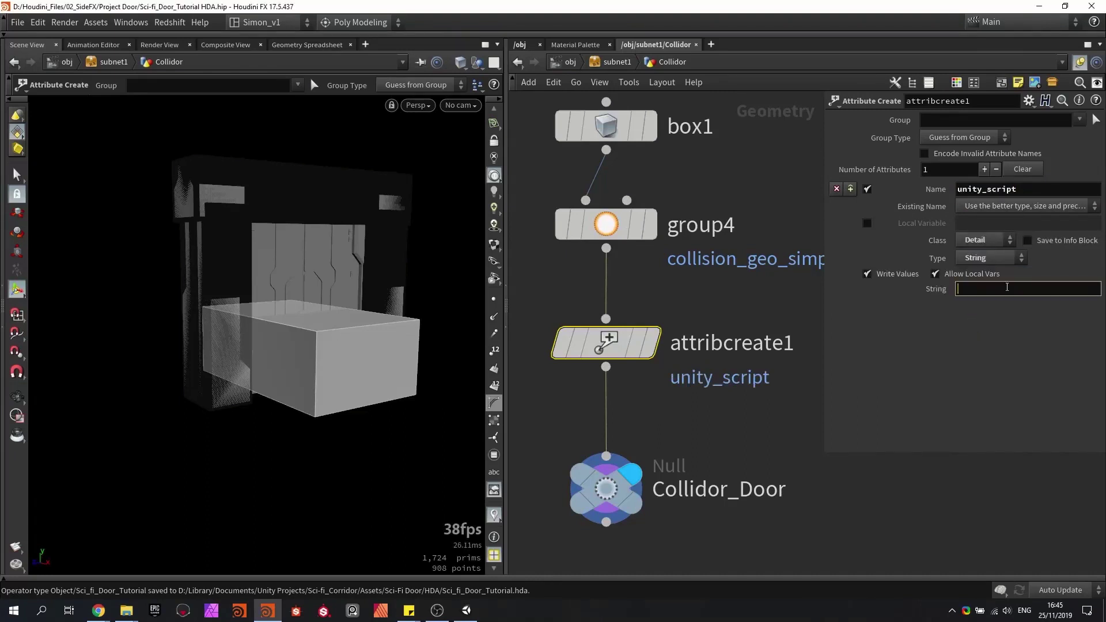
{"action": "key", "text": "ctrl+s"}
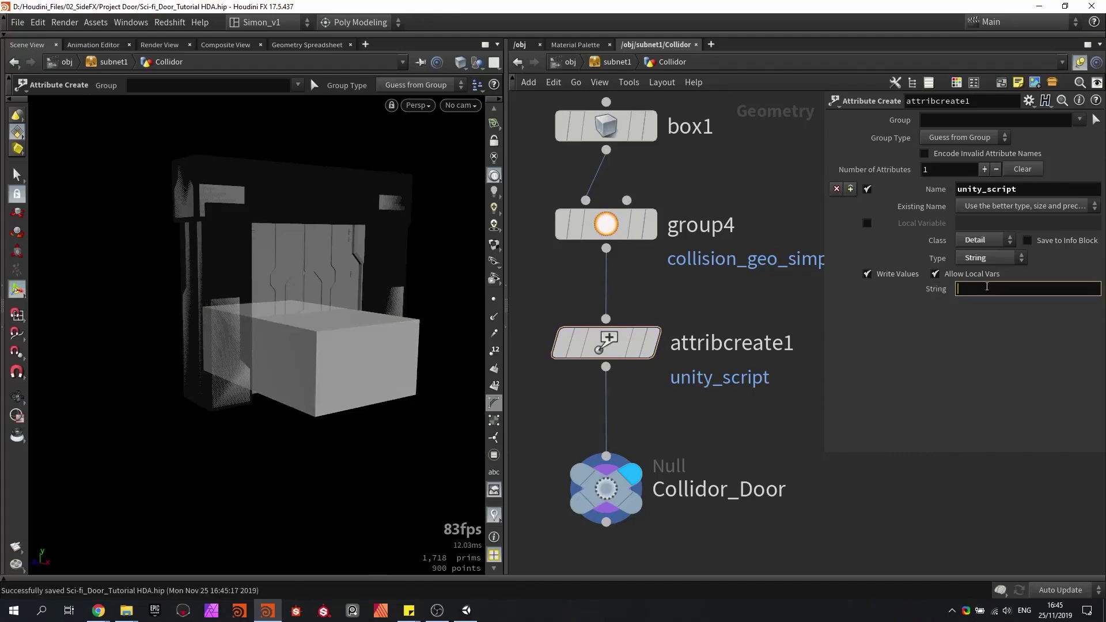
Look up the script name in Unity, set the attribute's string to Move_Model in Houdini, and save the door asset.
{"action": "left_click", "coordinate": [761, 315]}
{"action": "left_click", "coordinate": [466, 611]}
{"action": "left_click", "coordinate": [192, 500]}
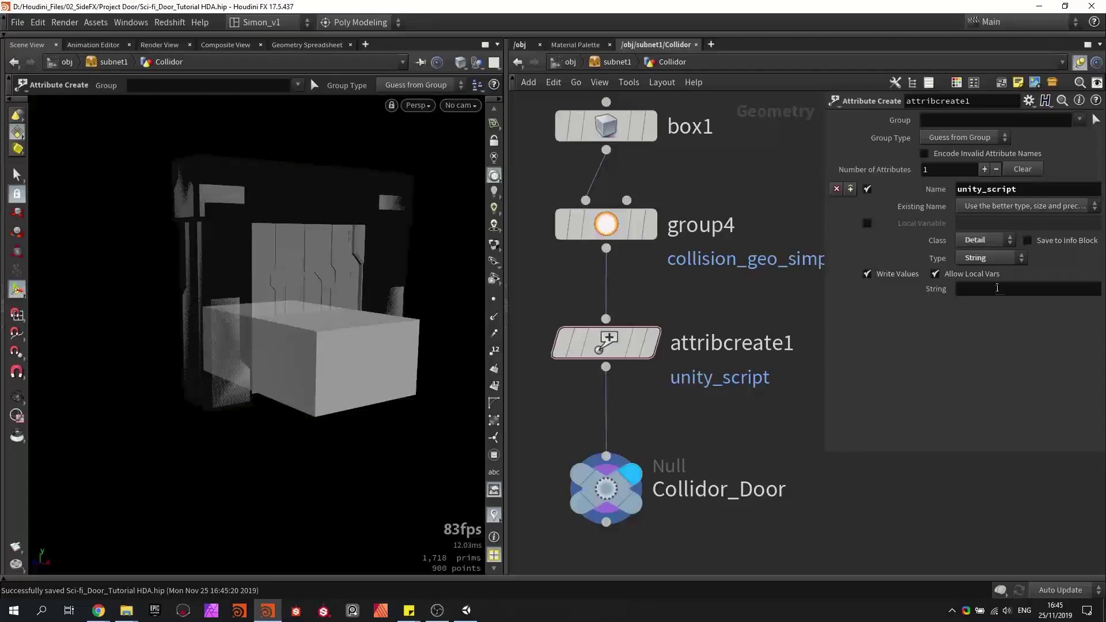
{"action": "left_click", "coordinate": [997, 289]}
{"action": "type", "text": "Move_Model"}
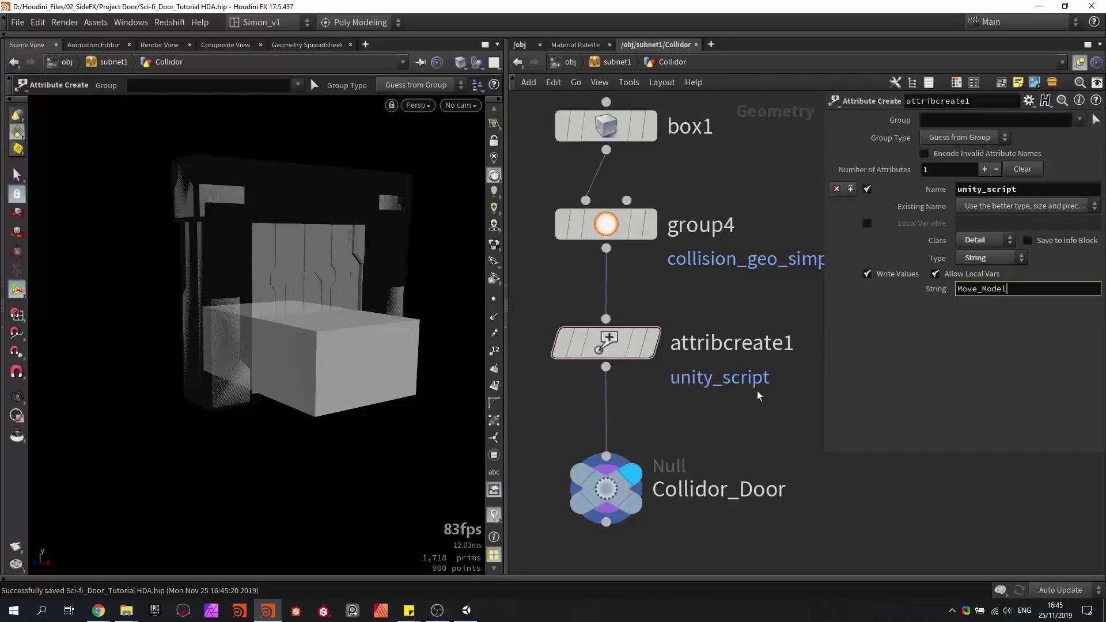
{"action": "left_click", "coordinate": [606, 489]}
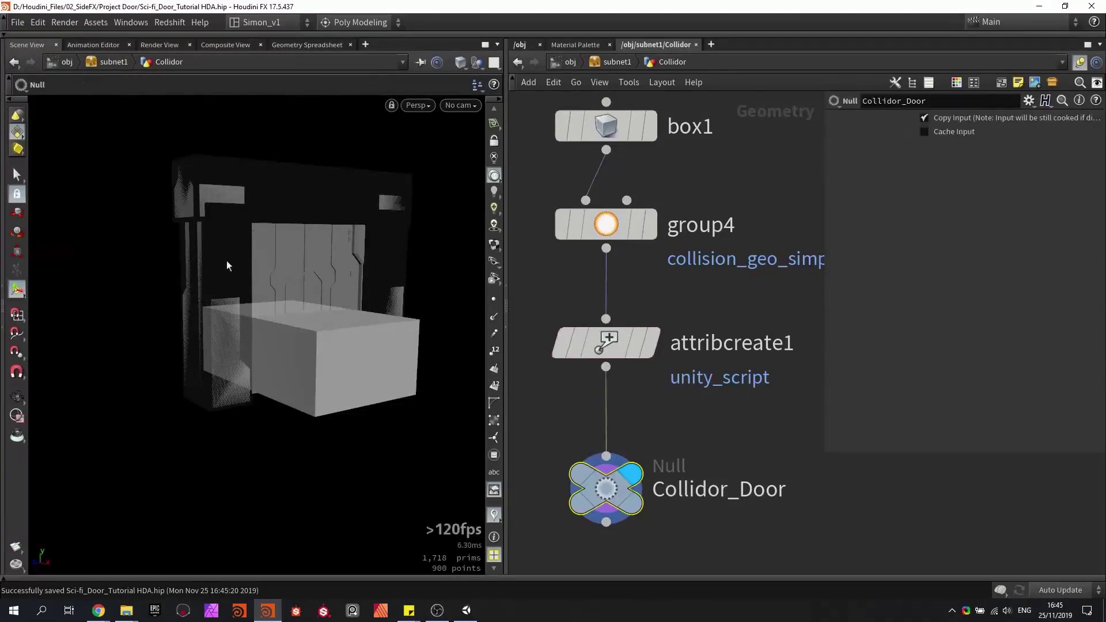
{"action": "left_click", "coordinate": [95, 22]}
{"action": "mouse_move", "coordinate": [173, 88]}
{"action": "left_click", "coordinate": [299, 89]}
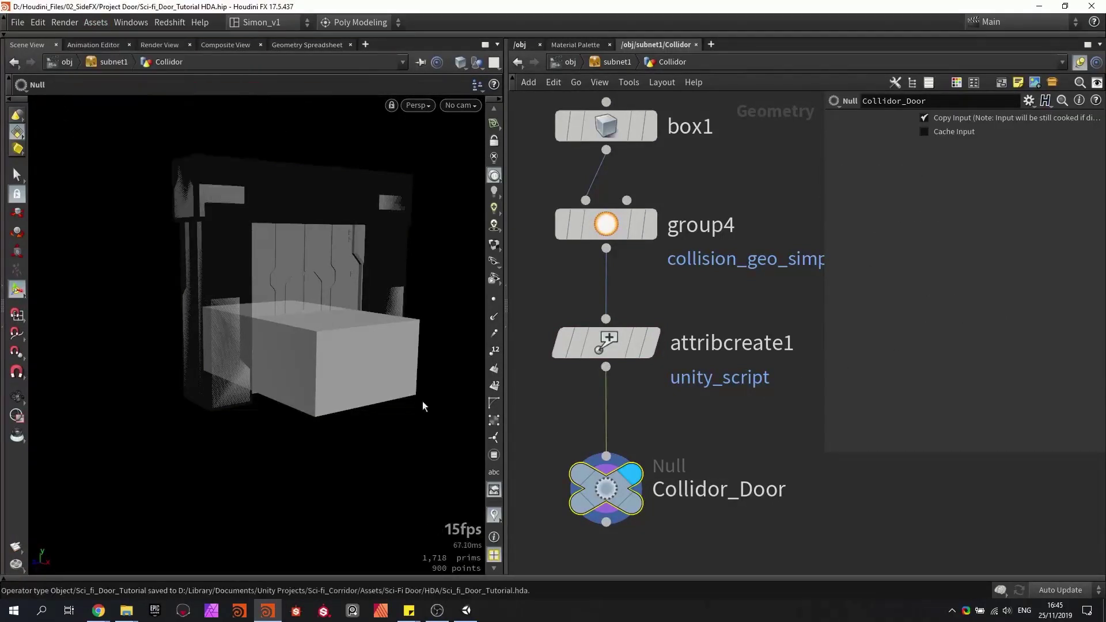
Switch to Unity and compare the Move_Model script's Door_L and Door_R names with the door panel objects.
{"action": "key", "text": "alt+Tab"}
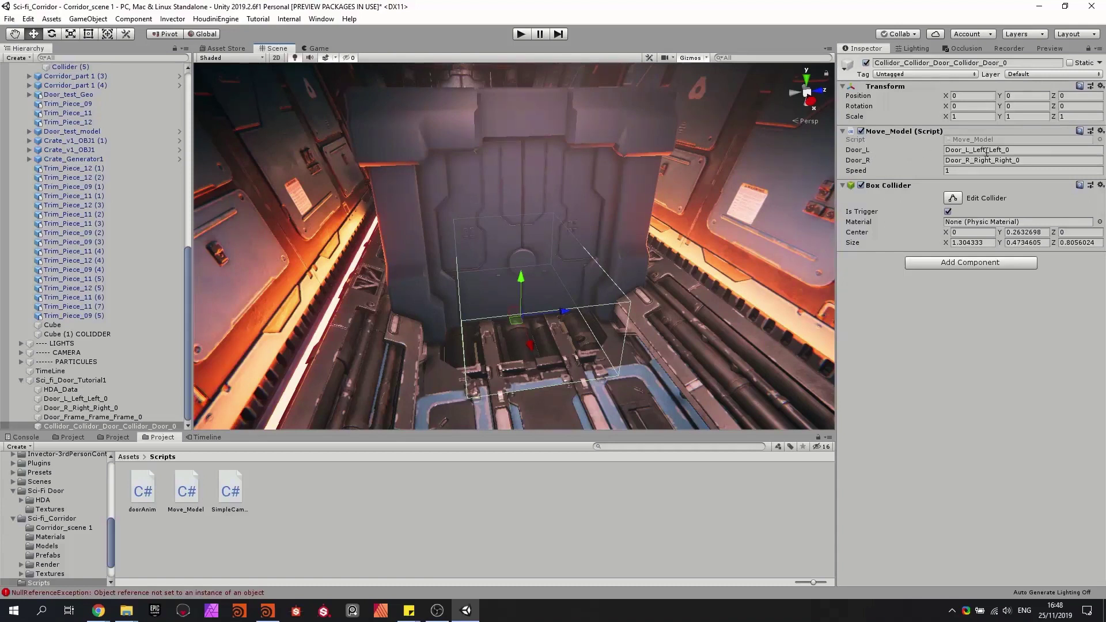
{"action": "left_click_drag", "start_coordinate": [1014, 149], "coordinate": [938, 157]}
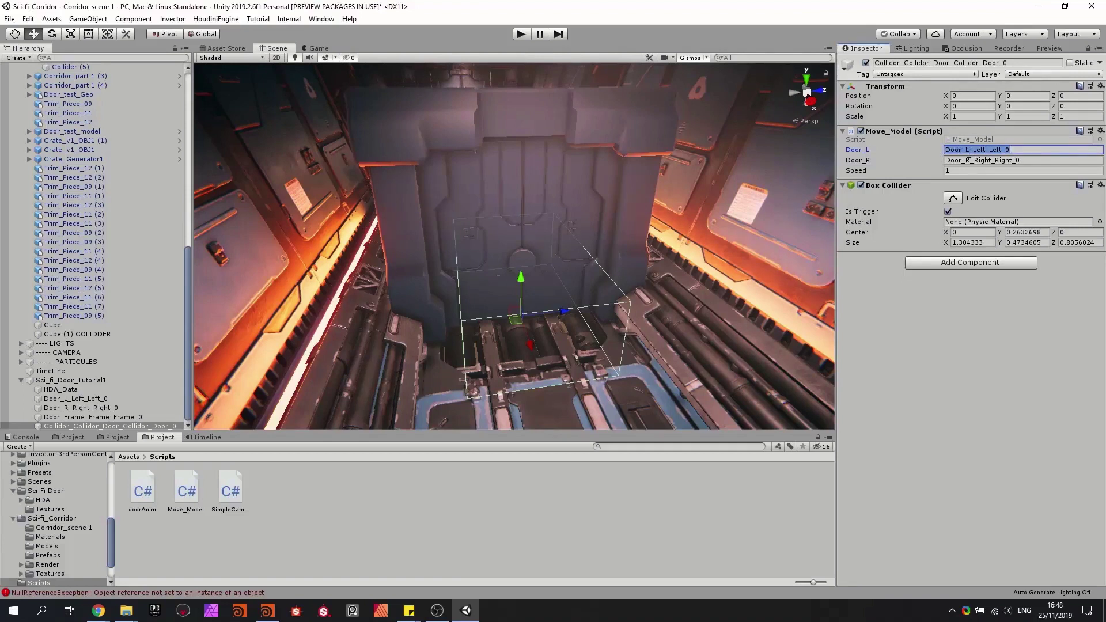
{"action": "left_click", "coordinate": [94, 399]}
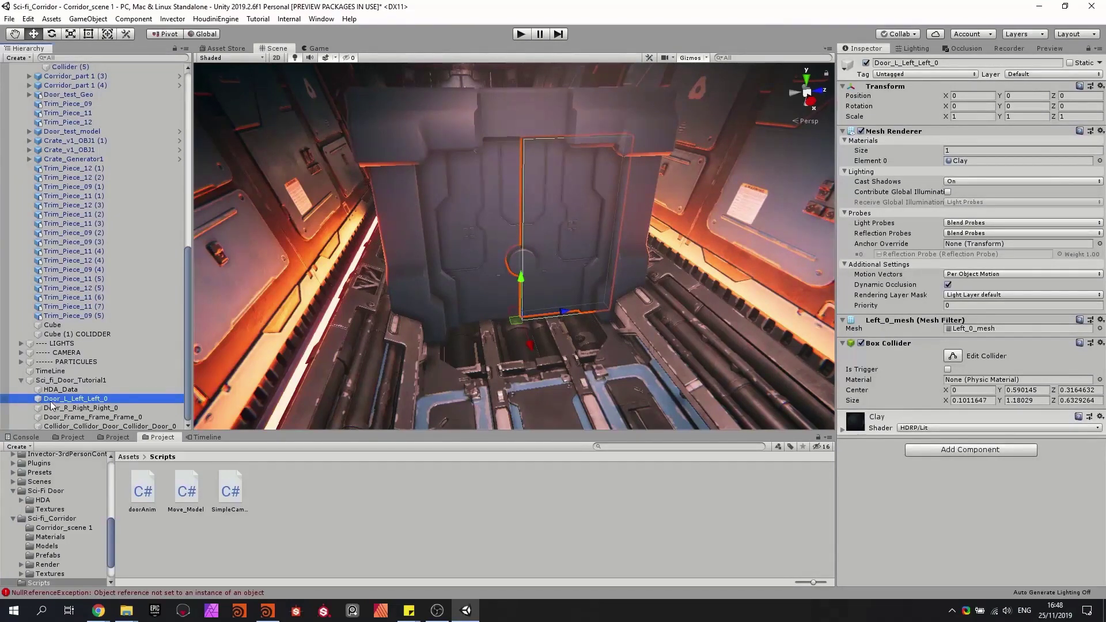
{"action": "left_click", "coordinate": [93, 408]}
{"action": "left_click", "coordinate": [110, 427]}
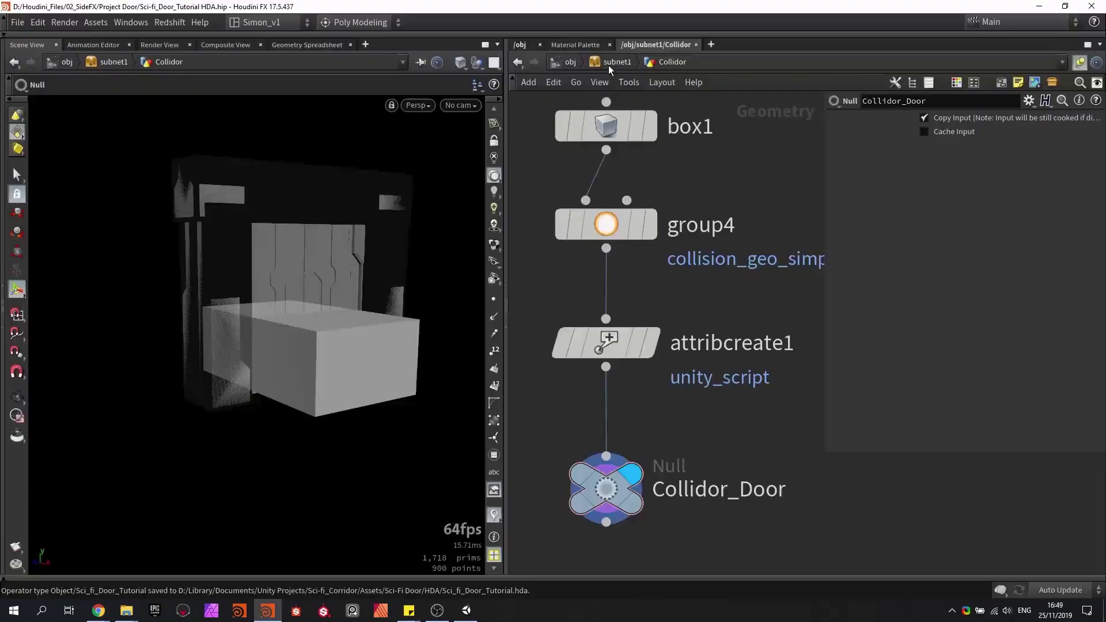
In Houdini, open Door_L inside subnet1 to check the object and output null names, and return to Unity.
{"action": "left_click", "coordinate": [612, 62]}
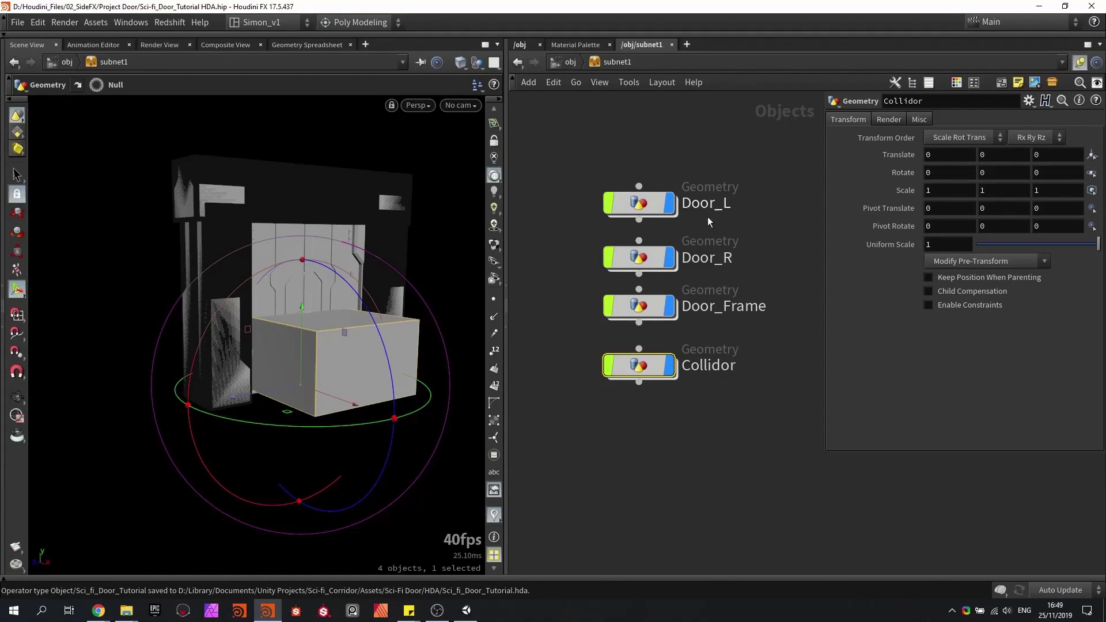
{"action": "double_click", "coordinate": [640, 202]}
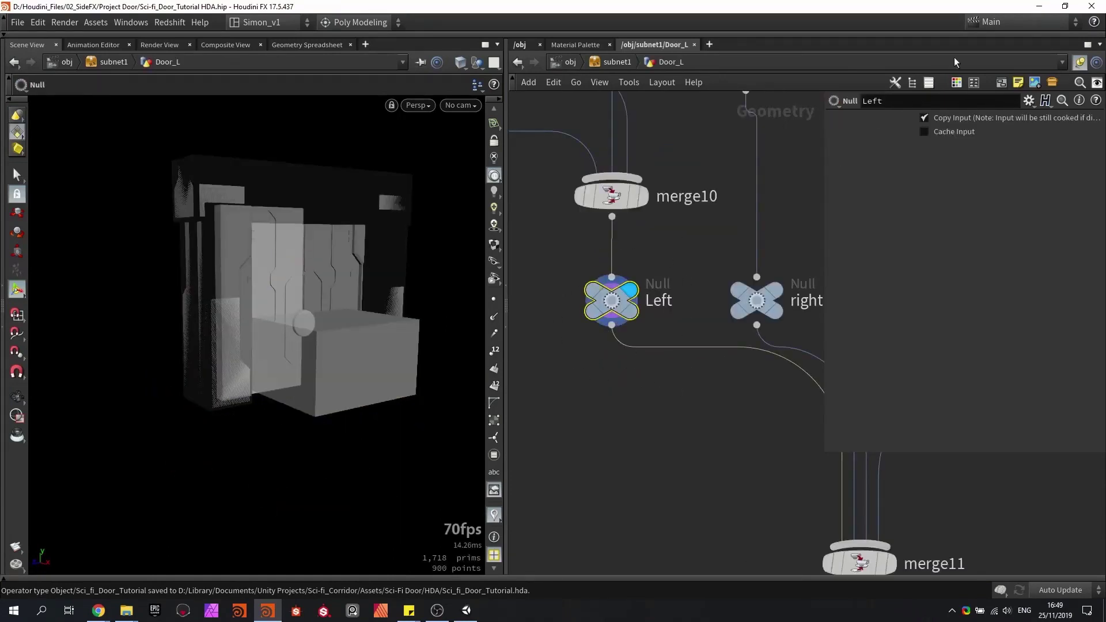
{"action": "left_click", "coordinate": [1039, 7]}
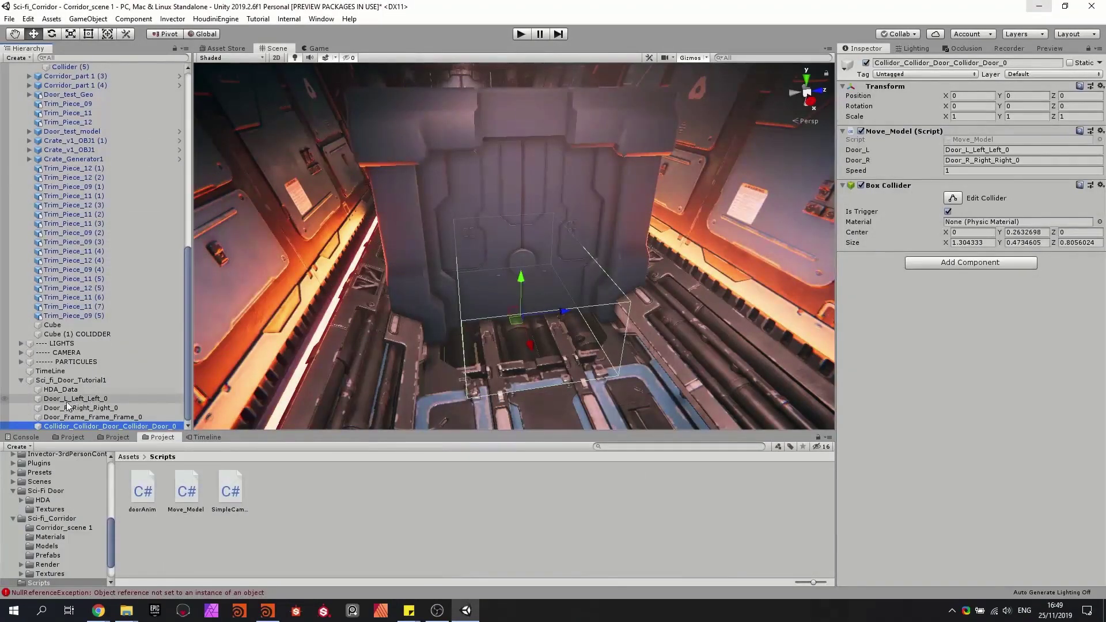
View the robot character in the corridor, run the scene in play mode, and stop it.
{"action": "right_click_drag", "start_coordinate": [526, 188], "coordinate": [516, 192]}
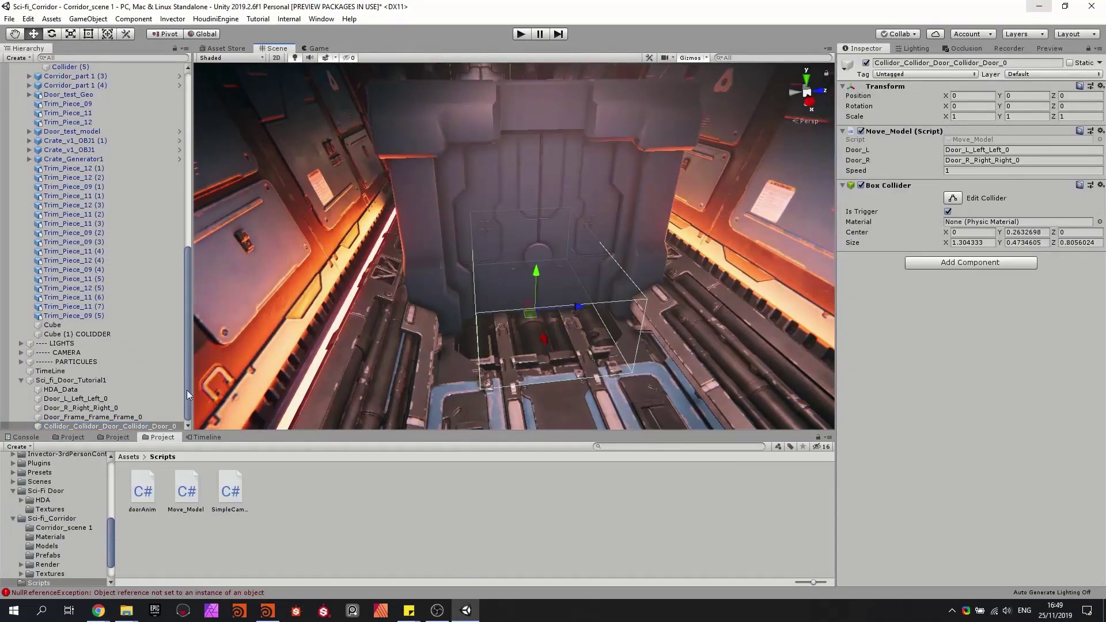
{"action": "mouse_move", "coordinate": [556, 261]}
{"action": "right_mouse_down"}
{"action": "mouse_move", "coordinate": [543, 245]}
{"action": "mouse_move", "coordinate": [552, 213]}
{"action": "right_mouse_up"}
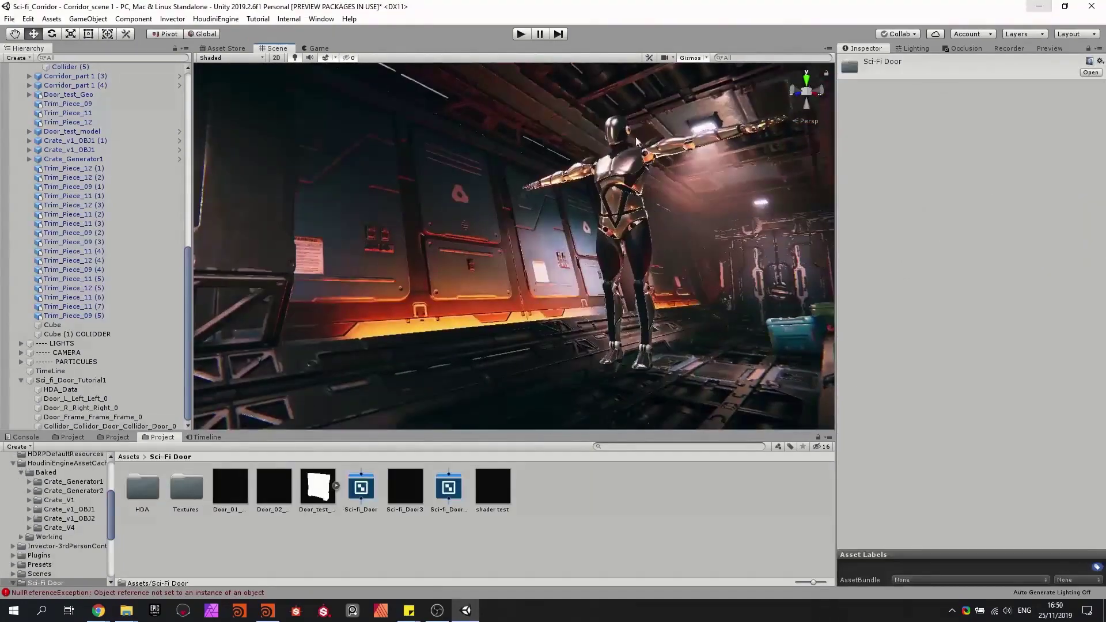
{"action": "right_click_drag", "start_coordinate": [633, 209], "coordinate": [630, 210]}
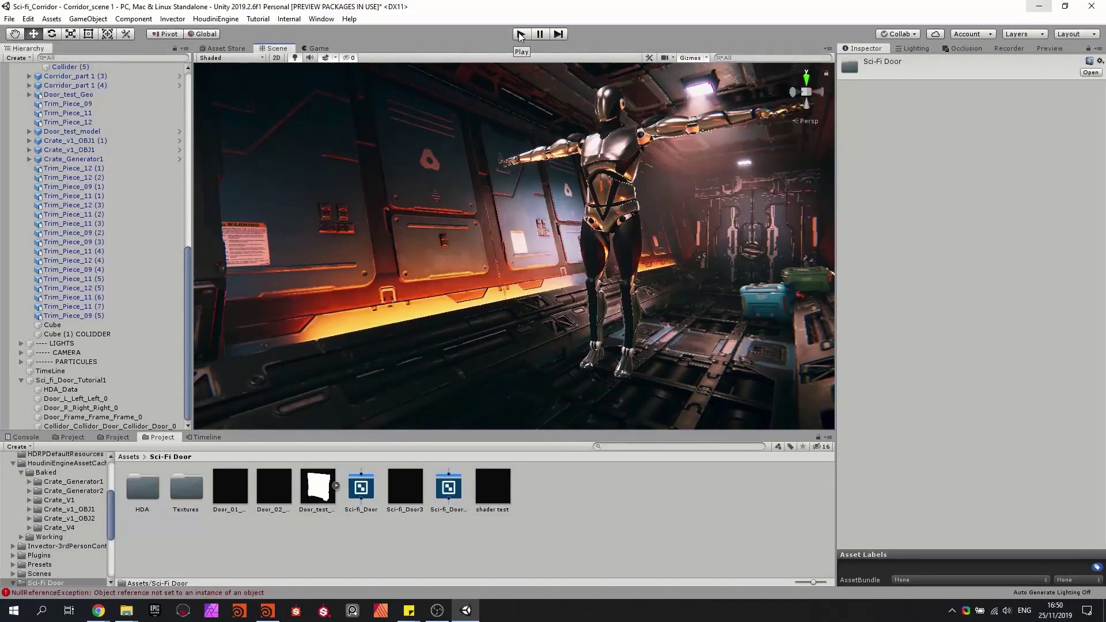
{"action": "left_click", "coordinate": [520, 34]}
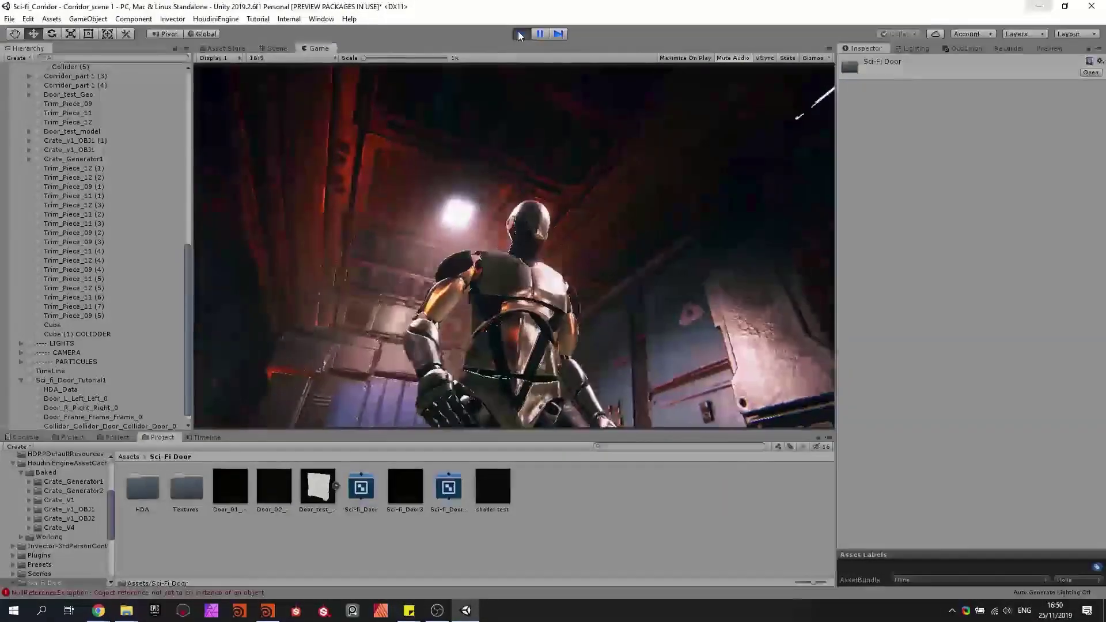
{"action": "left_click", "coordinate": [520, 34]}
Select Sci_fi_Door_Tutorial1 in the scene and scale it up uniformly to about 7.41.
{"action": "right_click_drag", "start_coordinate": [579, 203], "coordinate": [257, 206]}
{"action": "left_click", "coordinate": [384, 191]}
{"action": "key", "text": "r"}
{"action": "left_click_drag", "start_coordinate": [459, 366], "coordinate": [461, 327]}
Play the scene, walk the character through the enlarged door to test its opening, and exit play mode.
{"action": "left_click", "coordinate": [521, 33]}
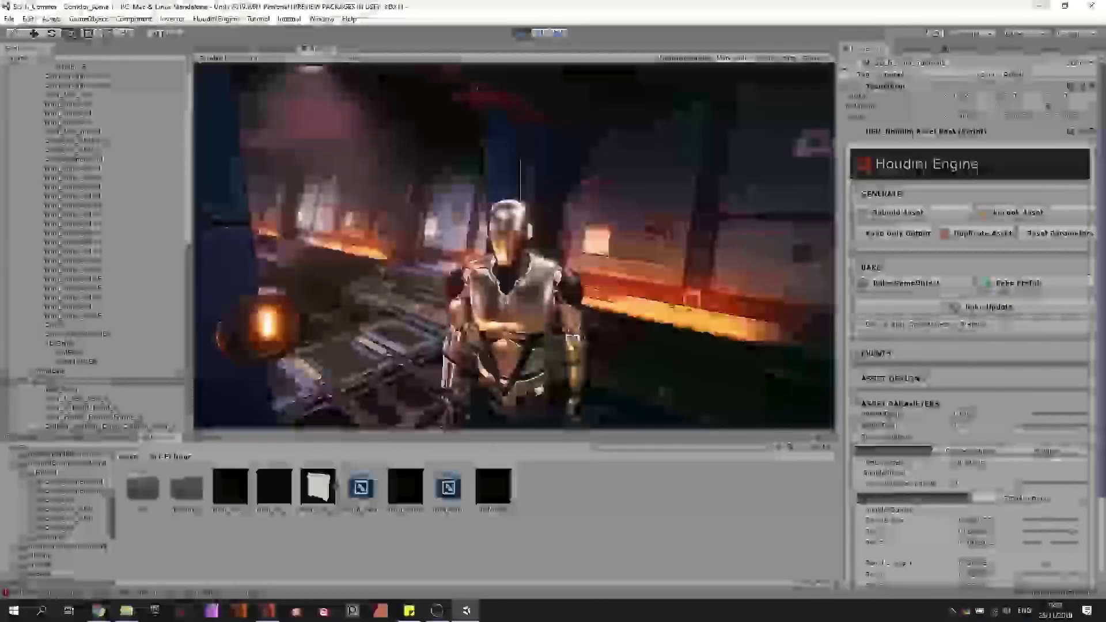
{"action": "key", "text": "w"}
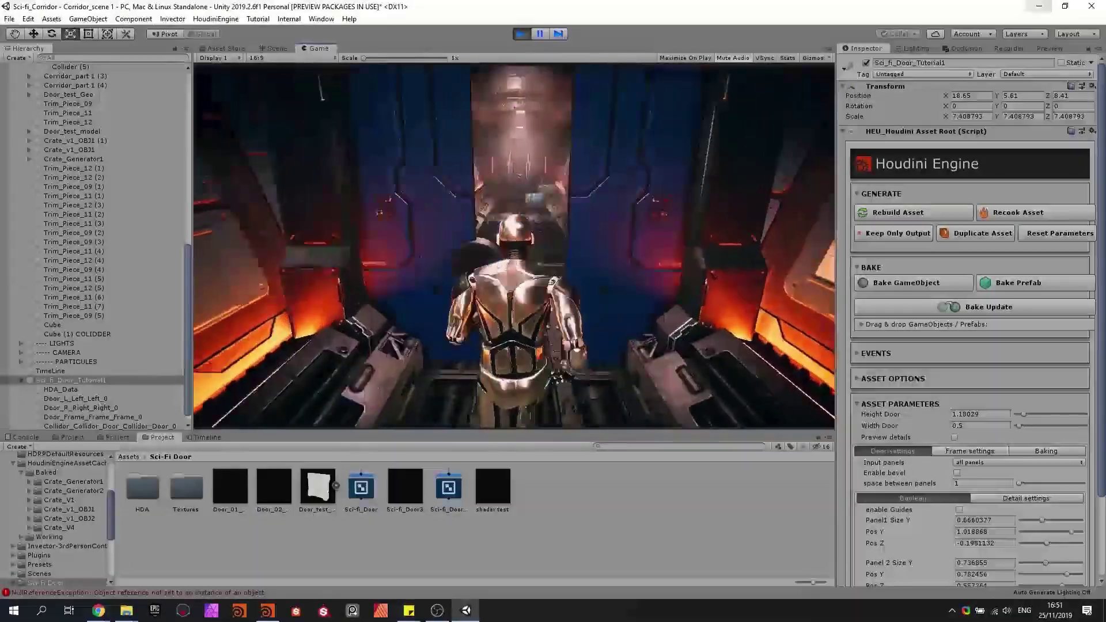
{"action": "key", "text": "w"}
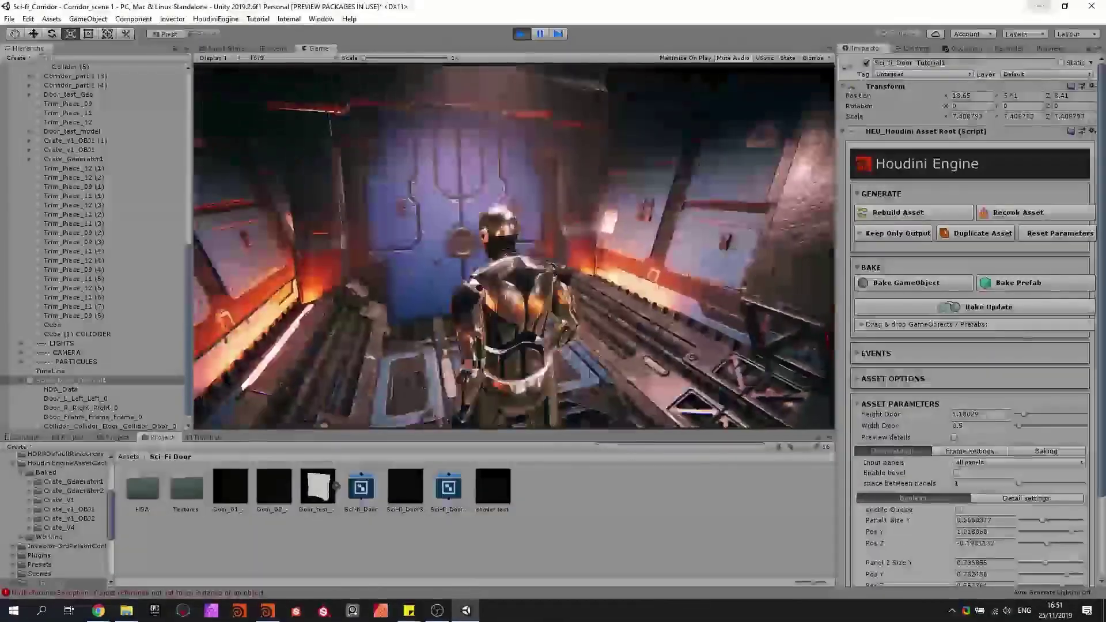
{"action": "key", "text": "w"}
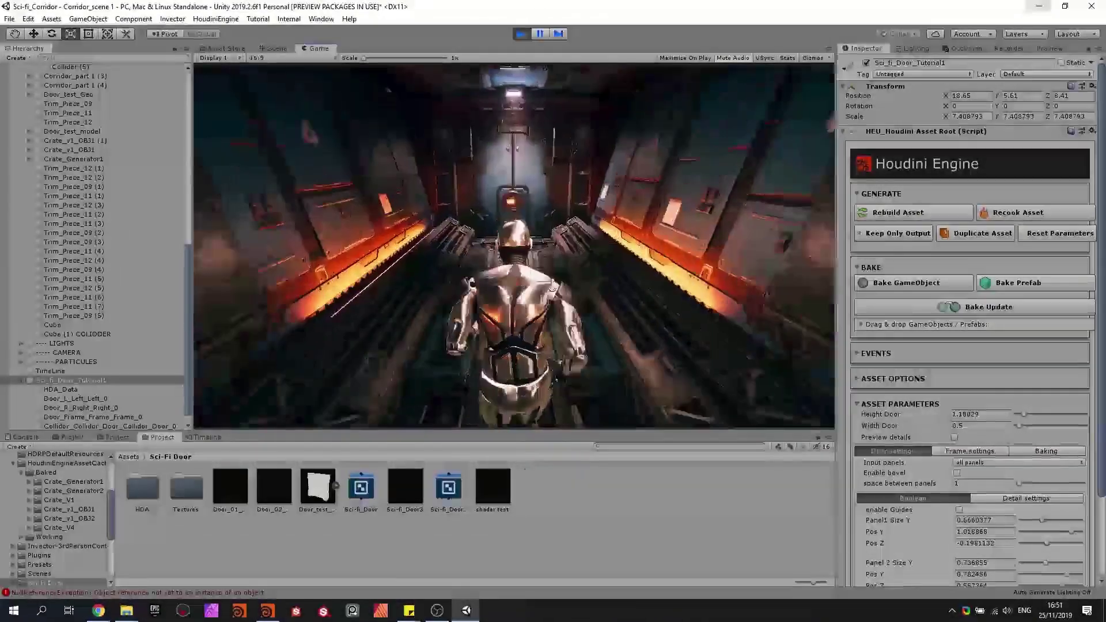
{"action": "key", "text": "w"}
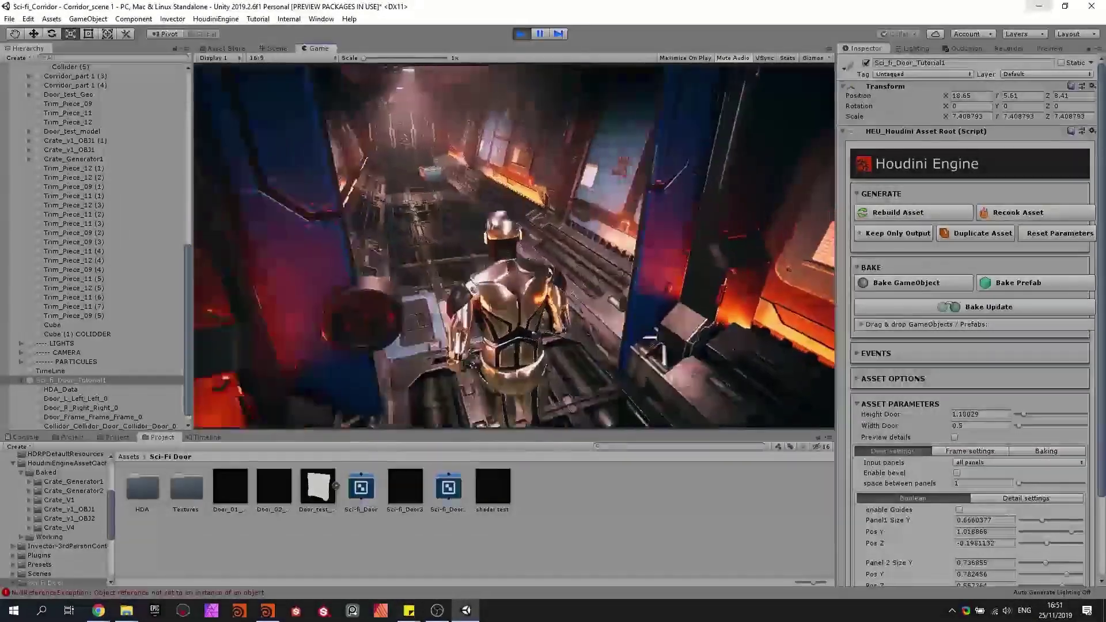
{"action": "key", "text": "ctrl+p"}
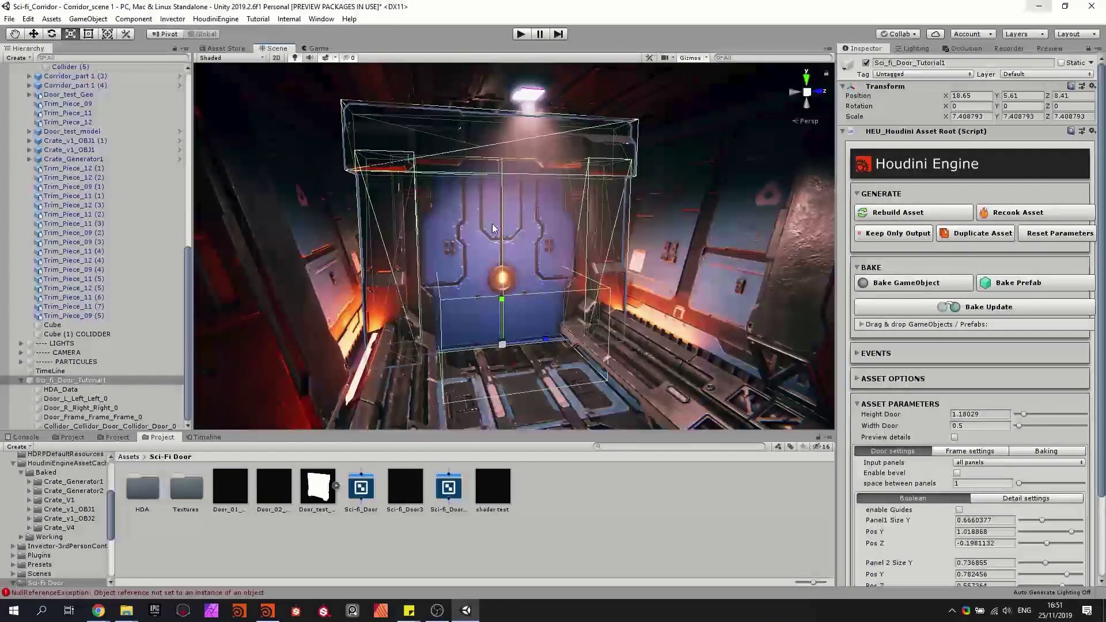